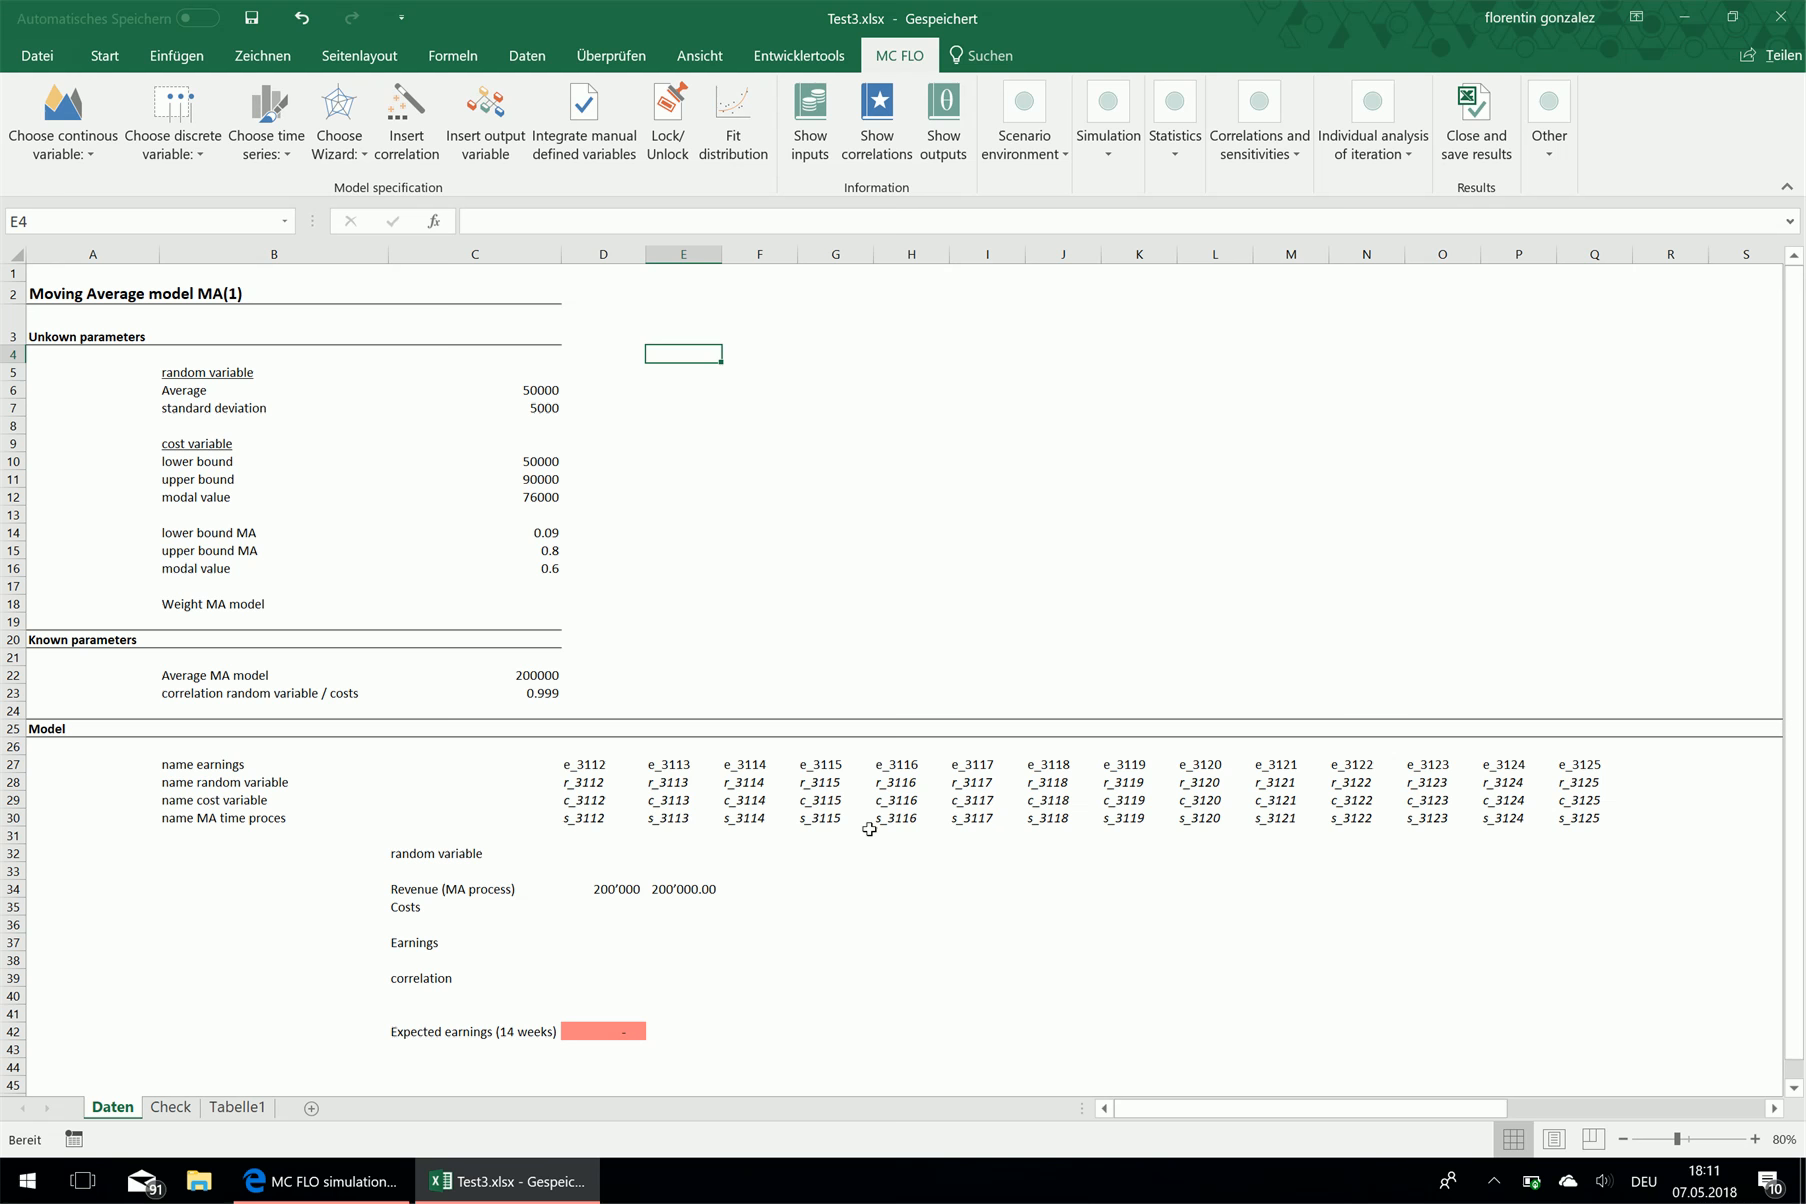
Try to insert a PERT distribution in Weight MA model cell C18 with lower limit C14, upper limit D15 and mode C16
{"action": "left_click", "coordinate": [358, 110]}
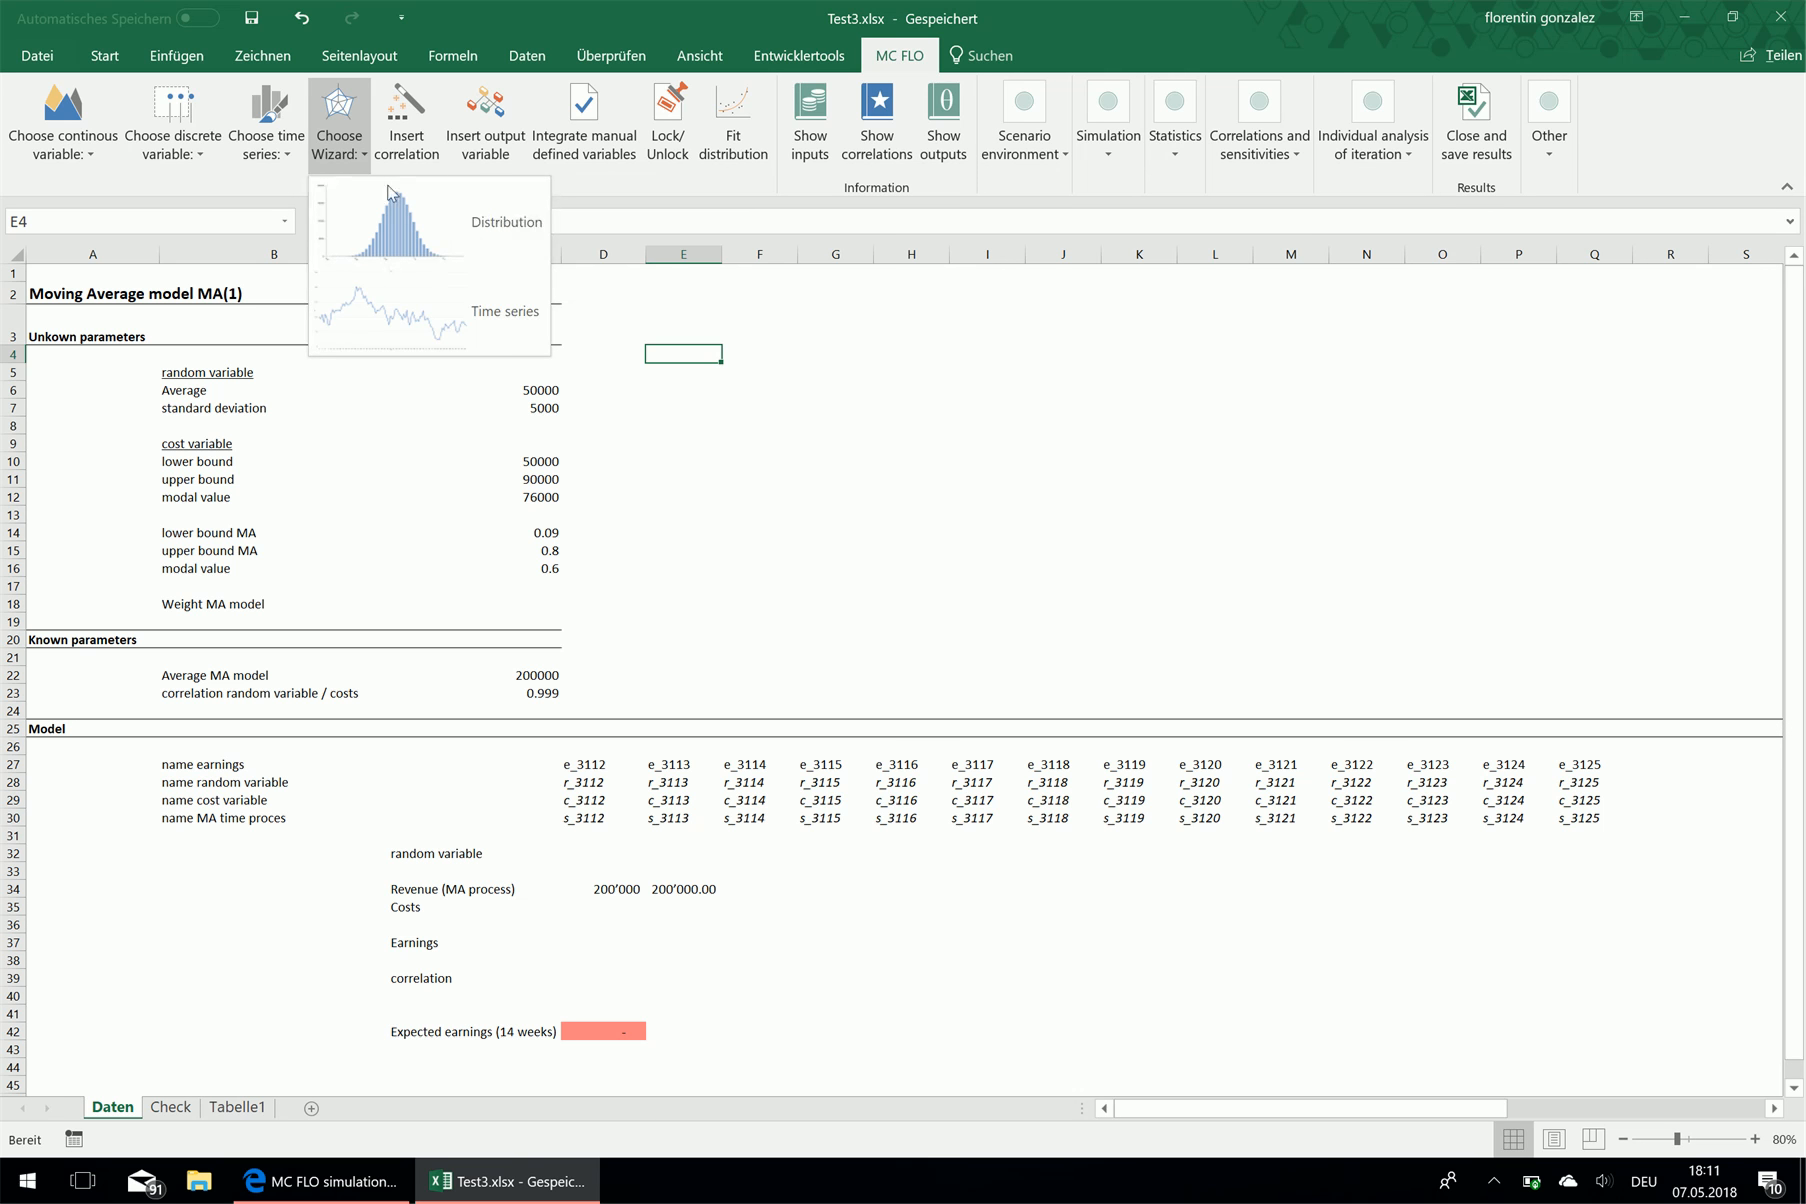
{"action": "left_click", "coordinate": [57, 147]}
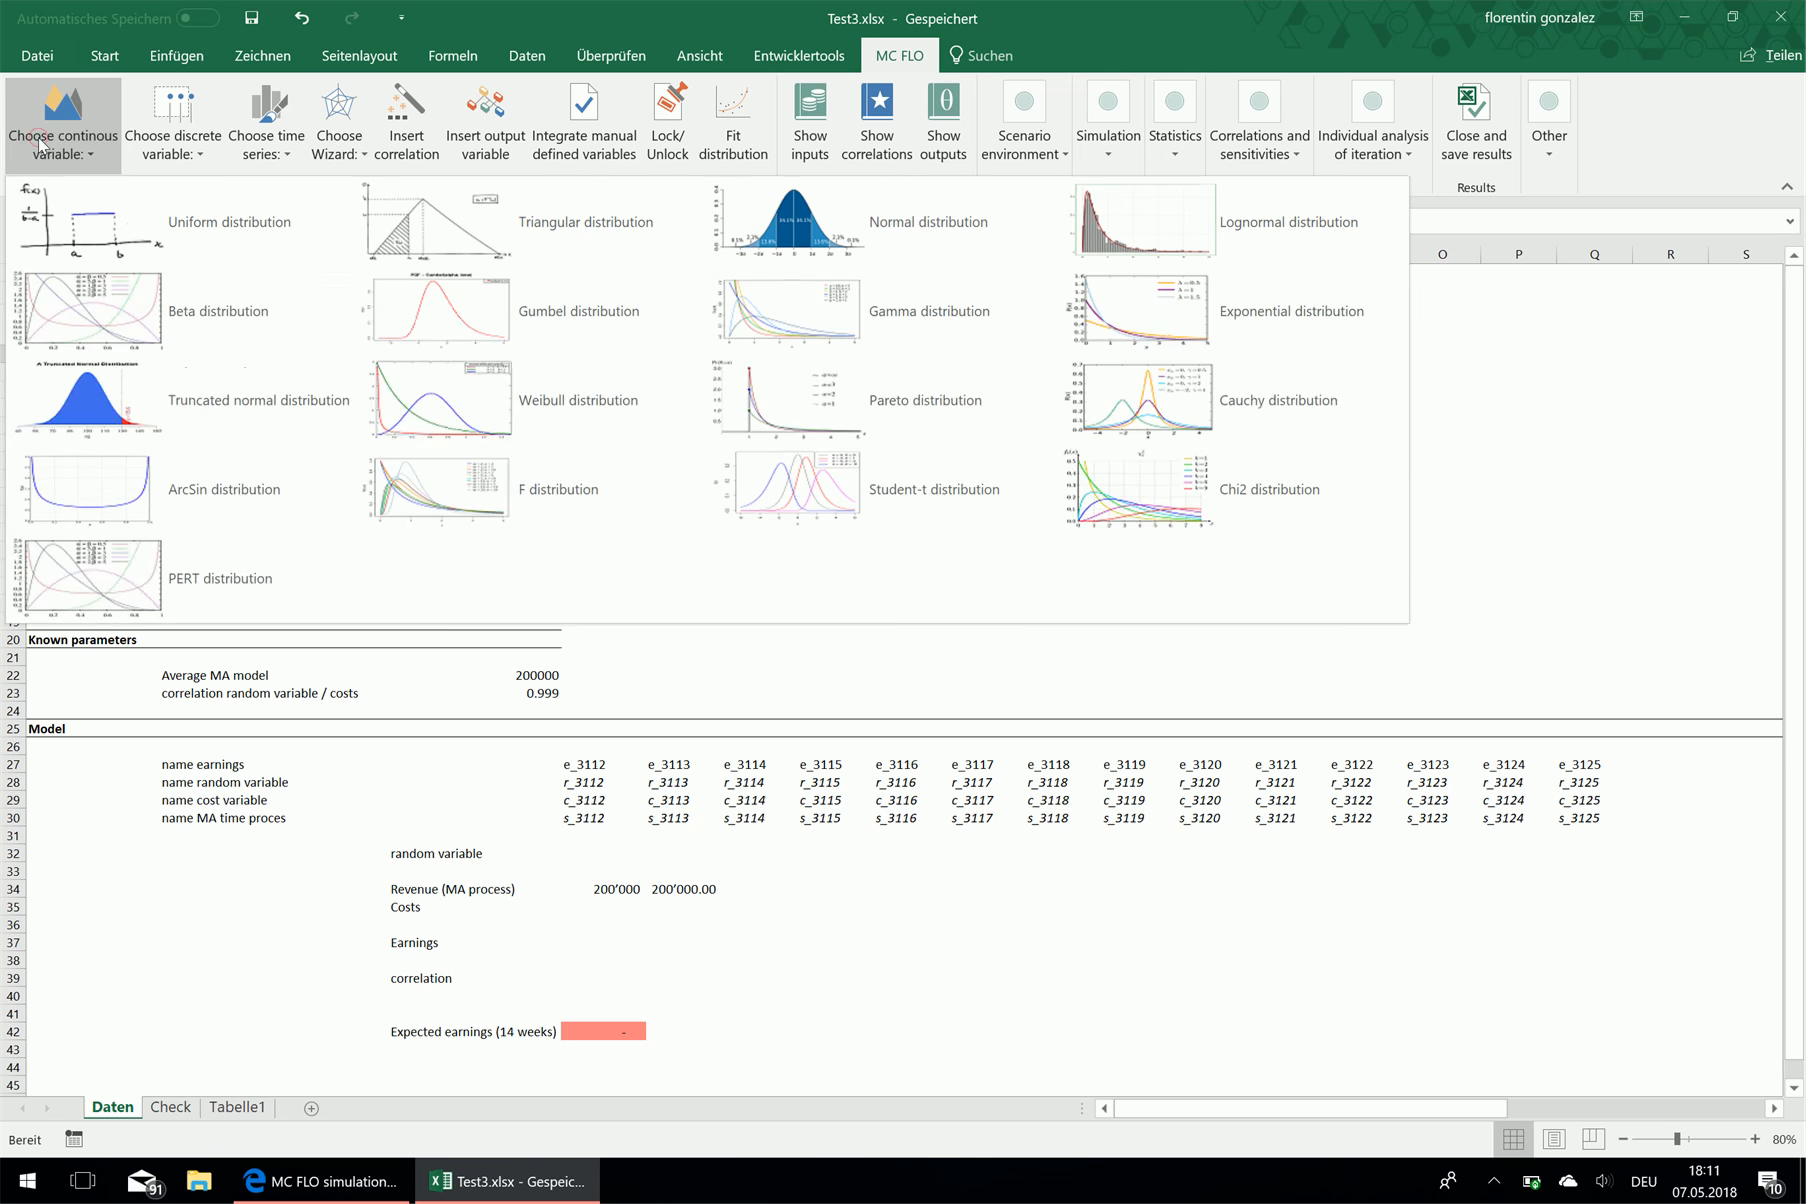
{"action": "left_click", "coordinate": [608, 665]}
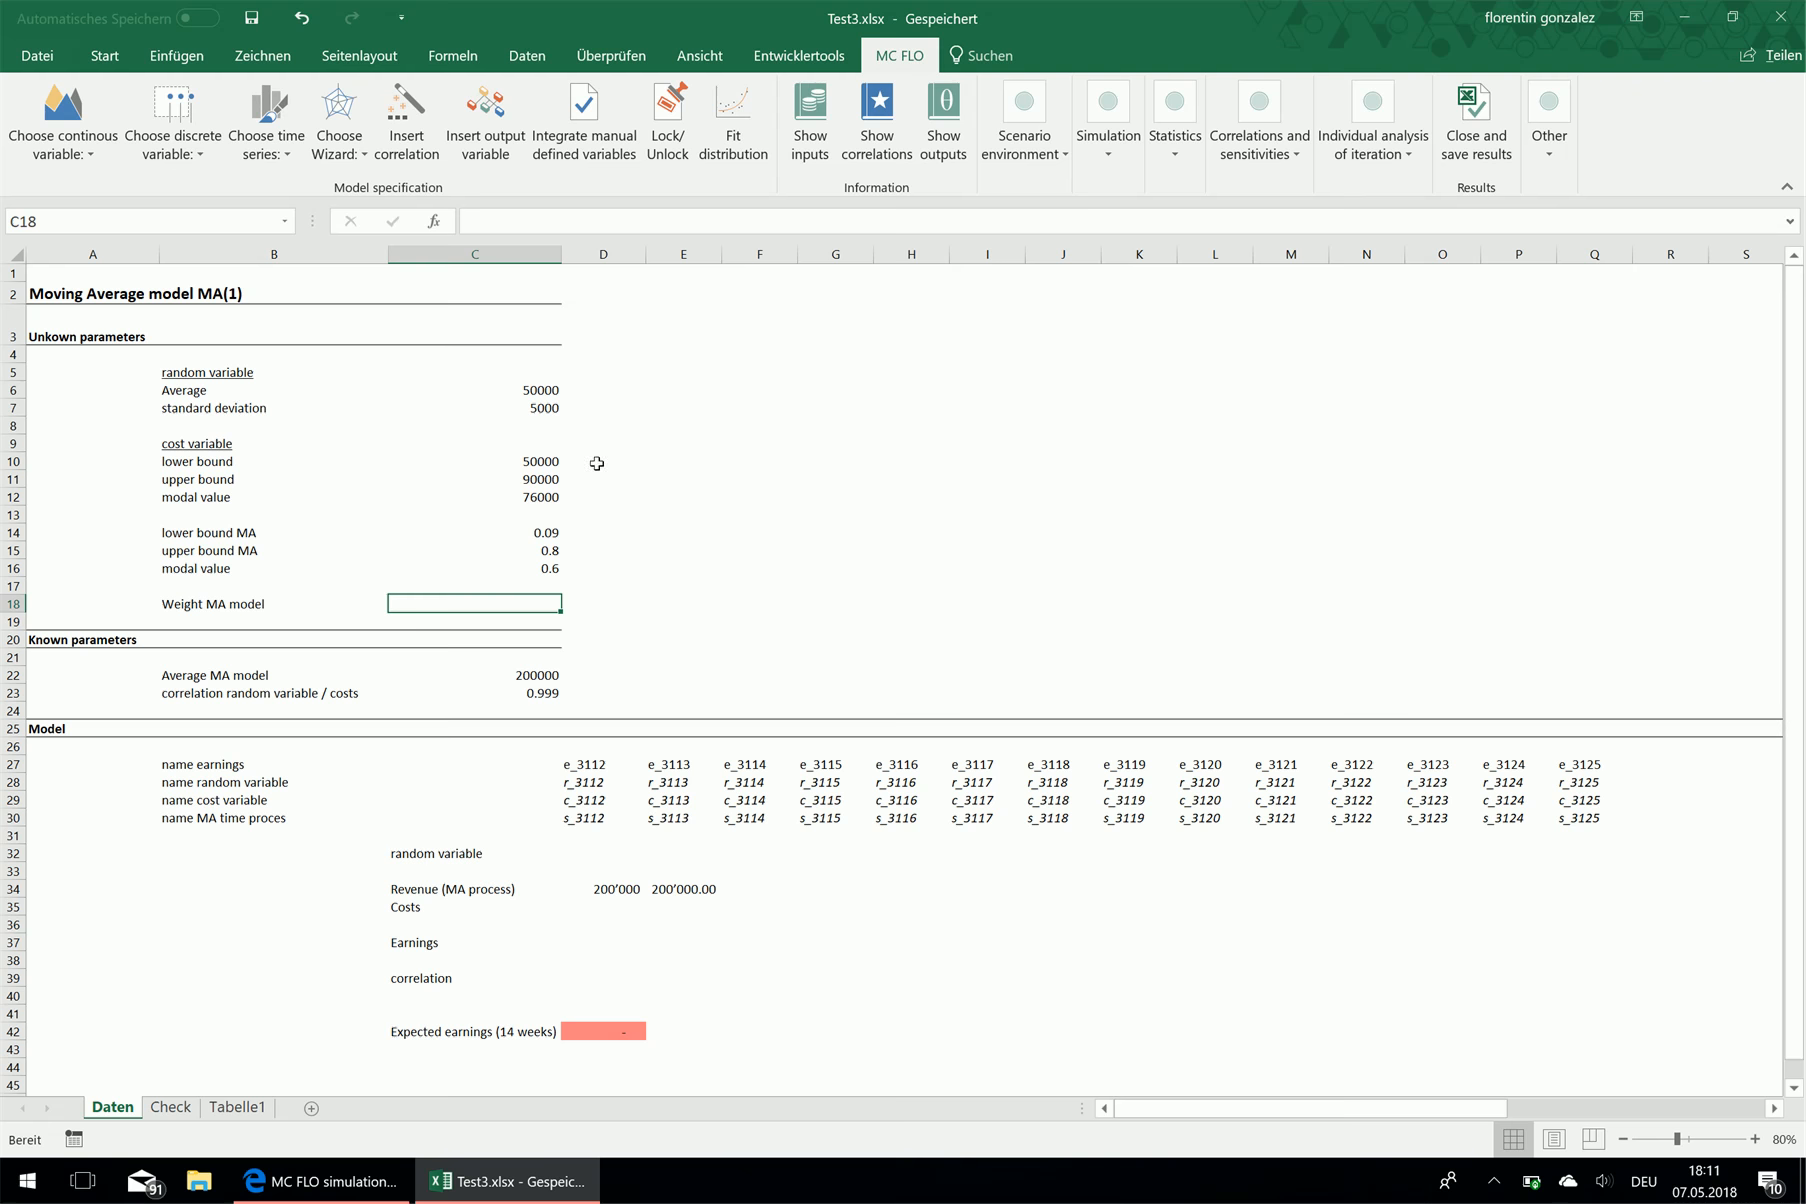
{"action": "left_click", "coordinate": [97, 120]}
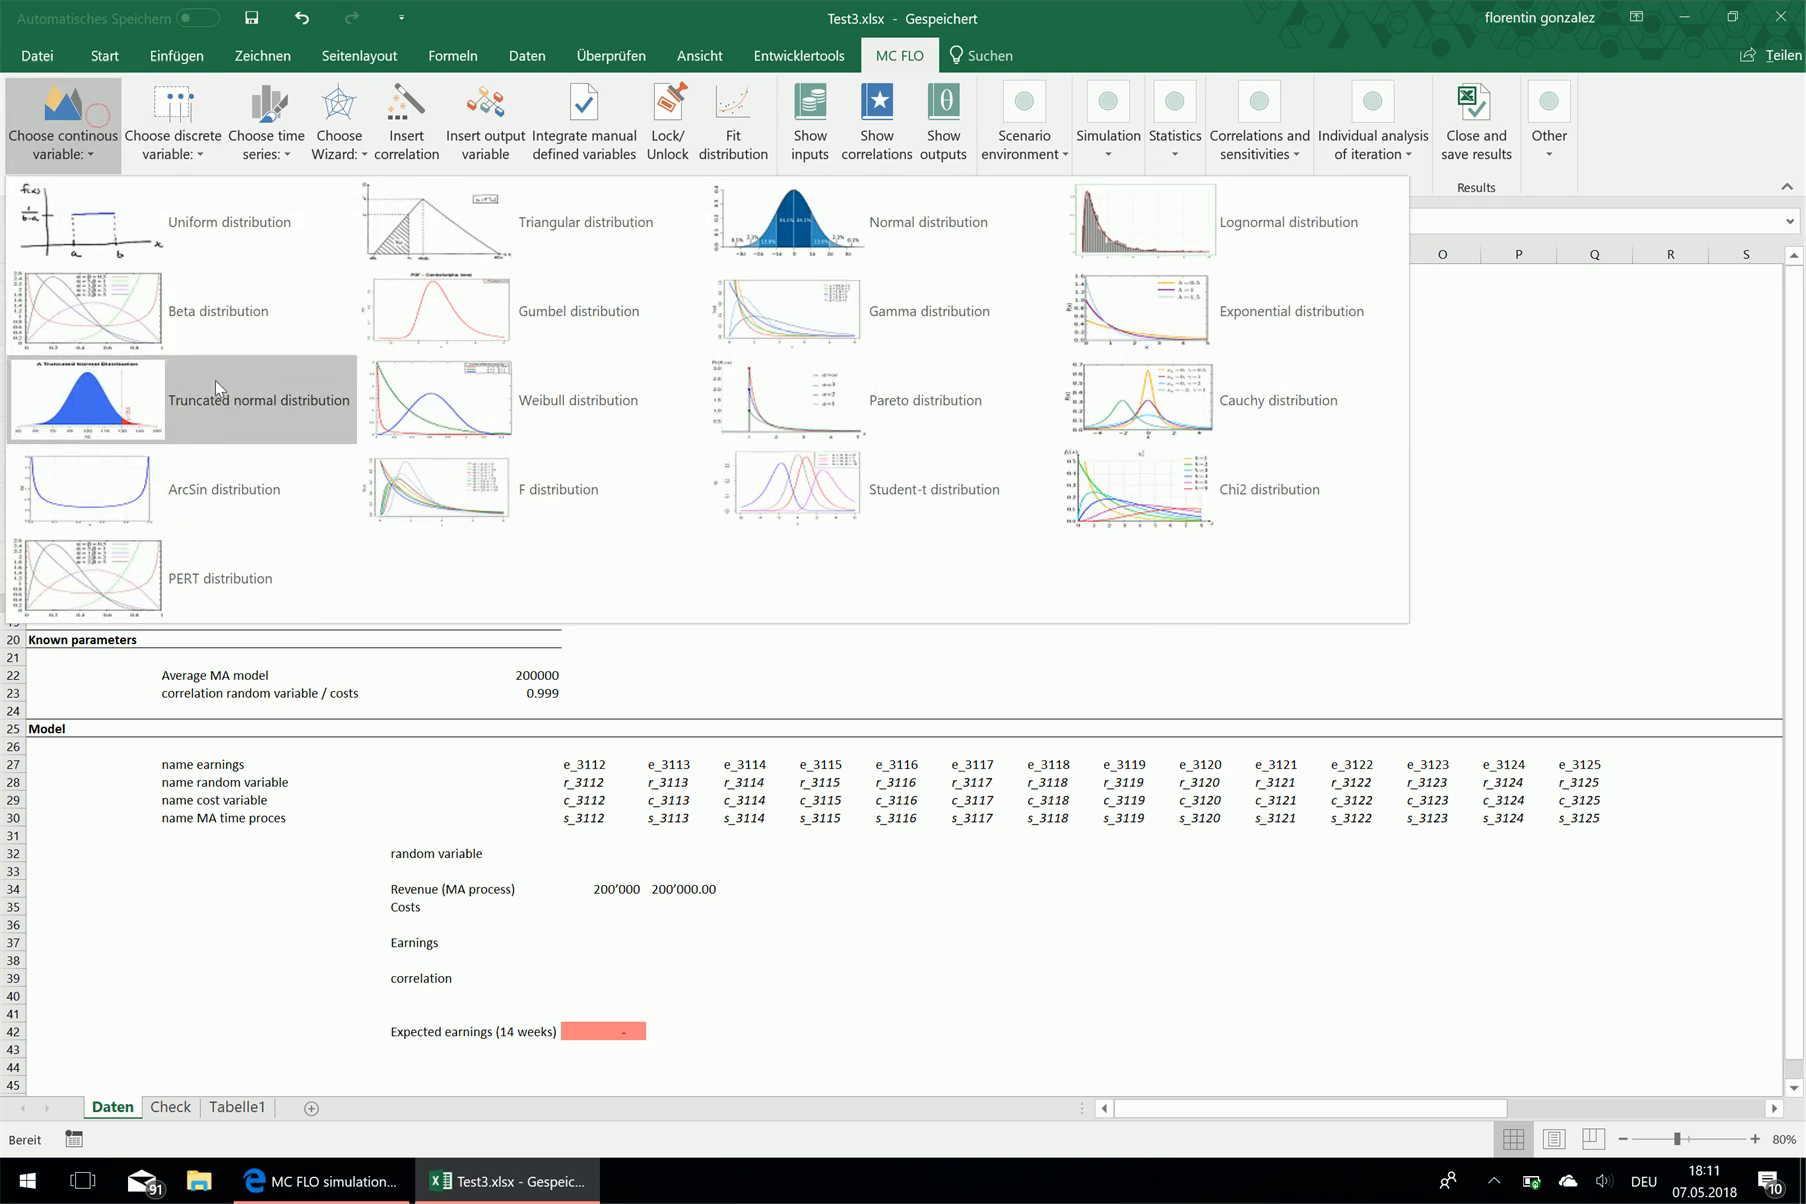
{"action": "left_click", "coordinate": [257, 583]}
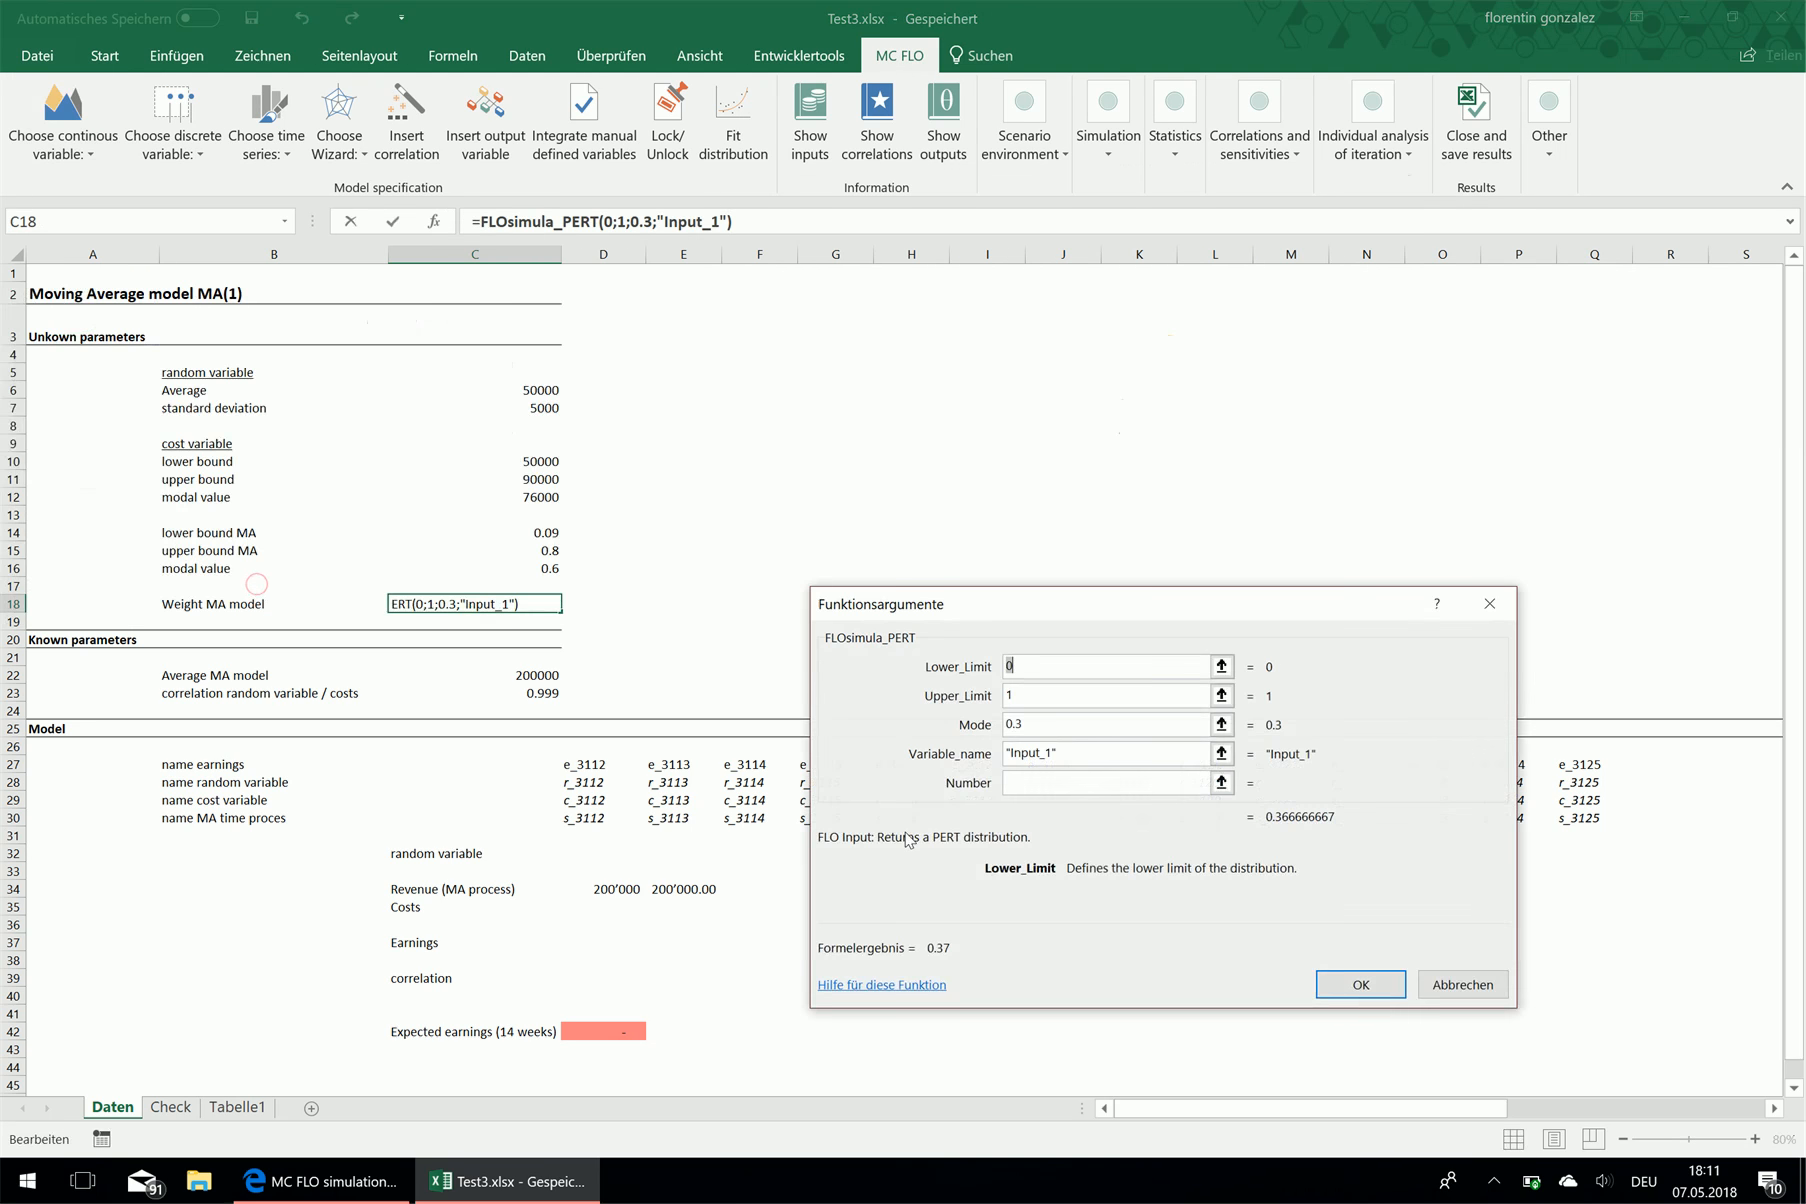
{"action": "left_click", "coordinate": [543, 532]}
{"action": "left_click", "coordinate": [1153, 705]}
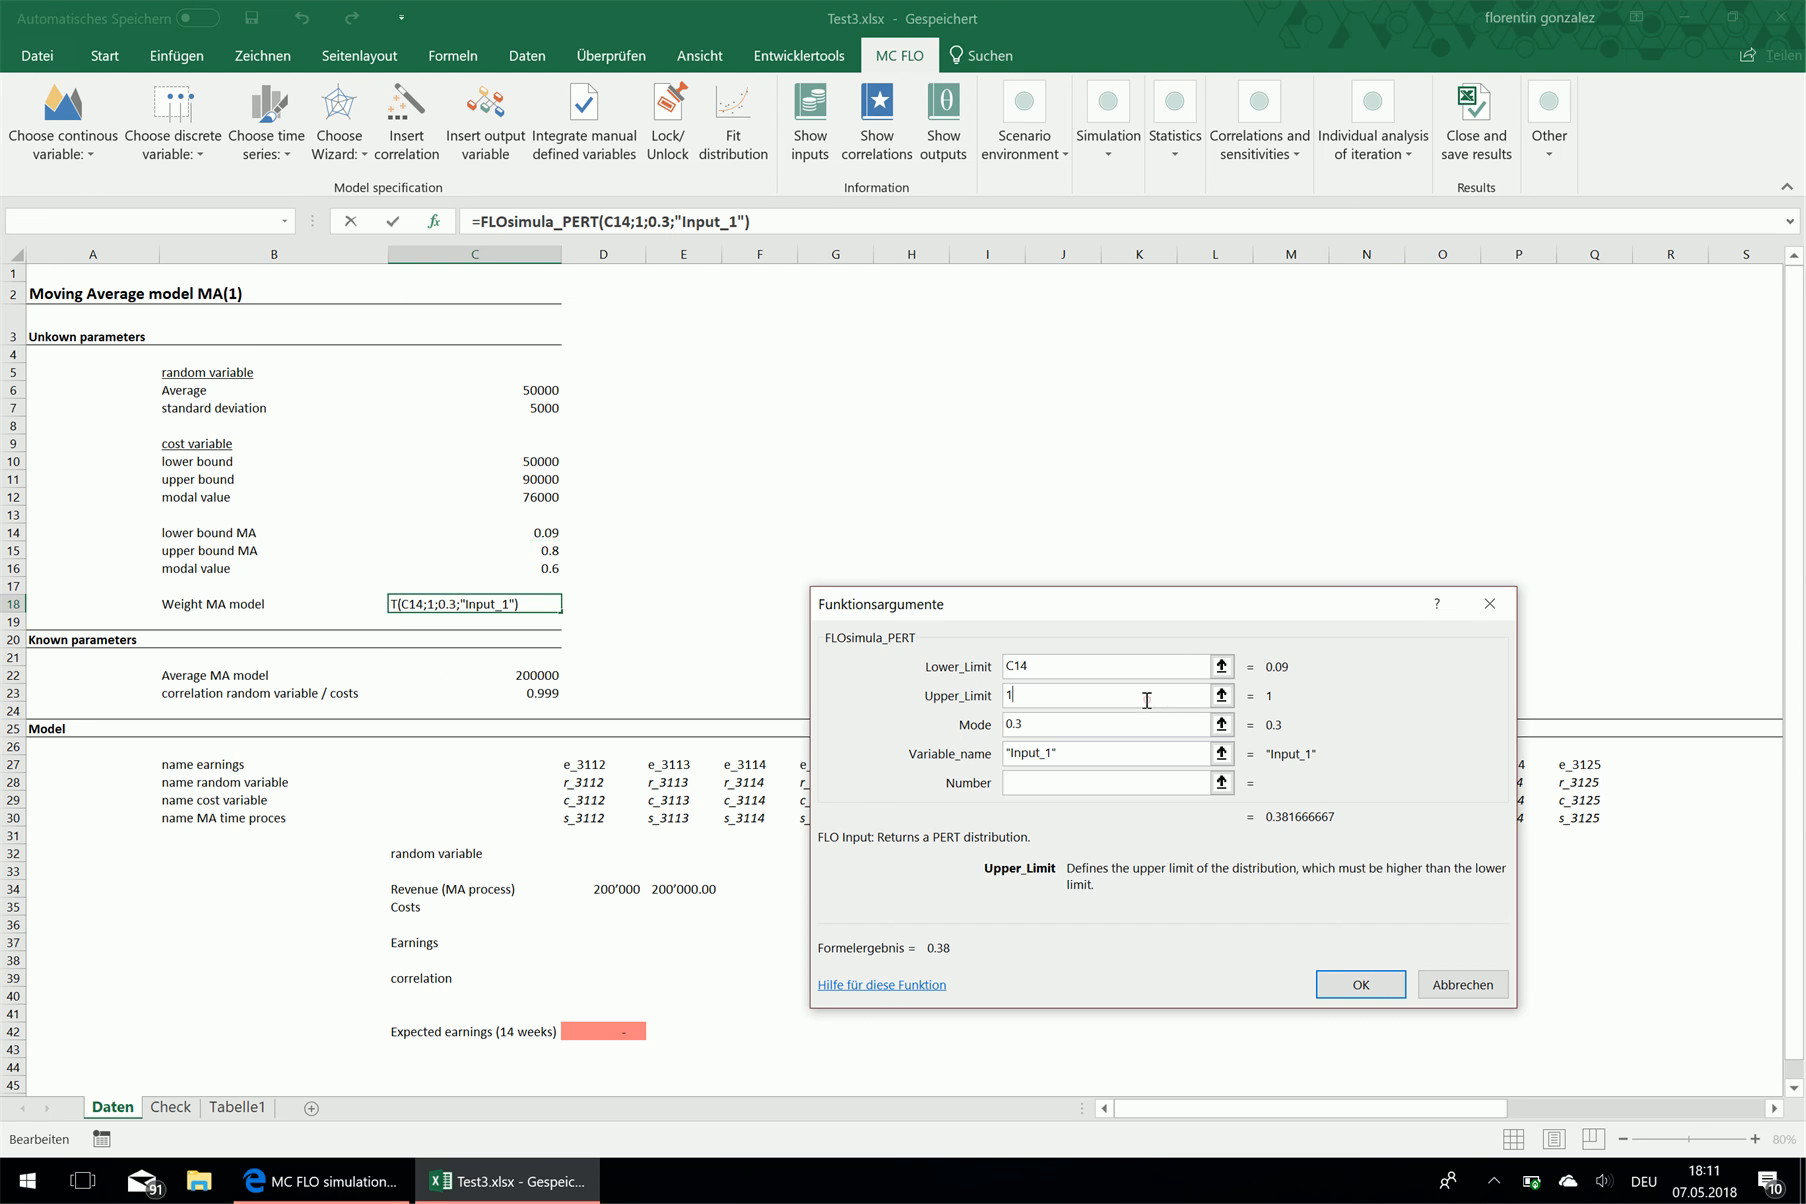
{"action": "key", "text": "BackSpace"}
{"action": "left_click", "coordinate": [566, 550]}
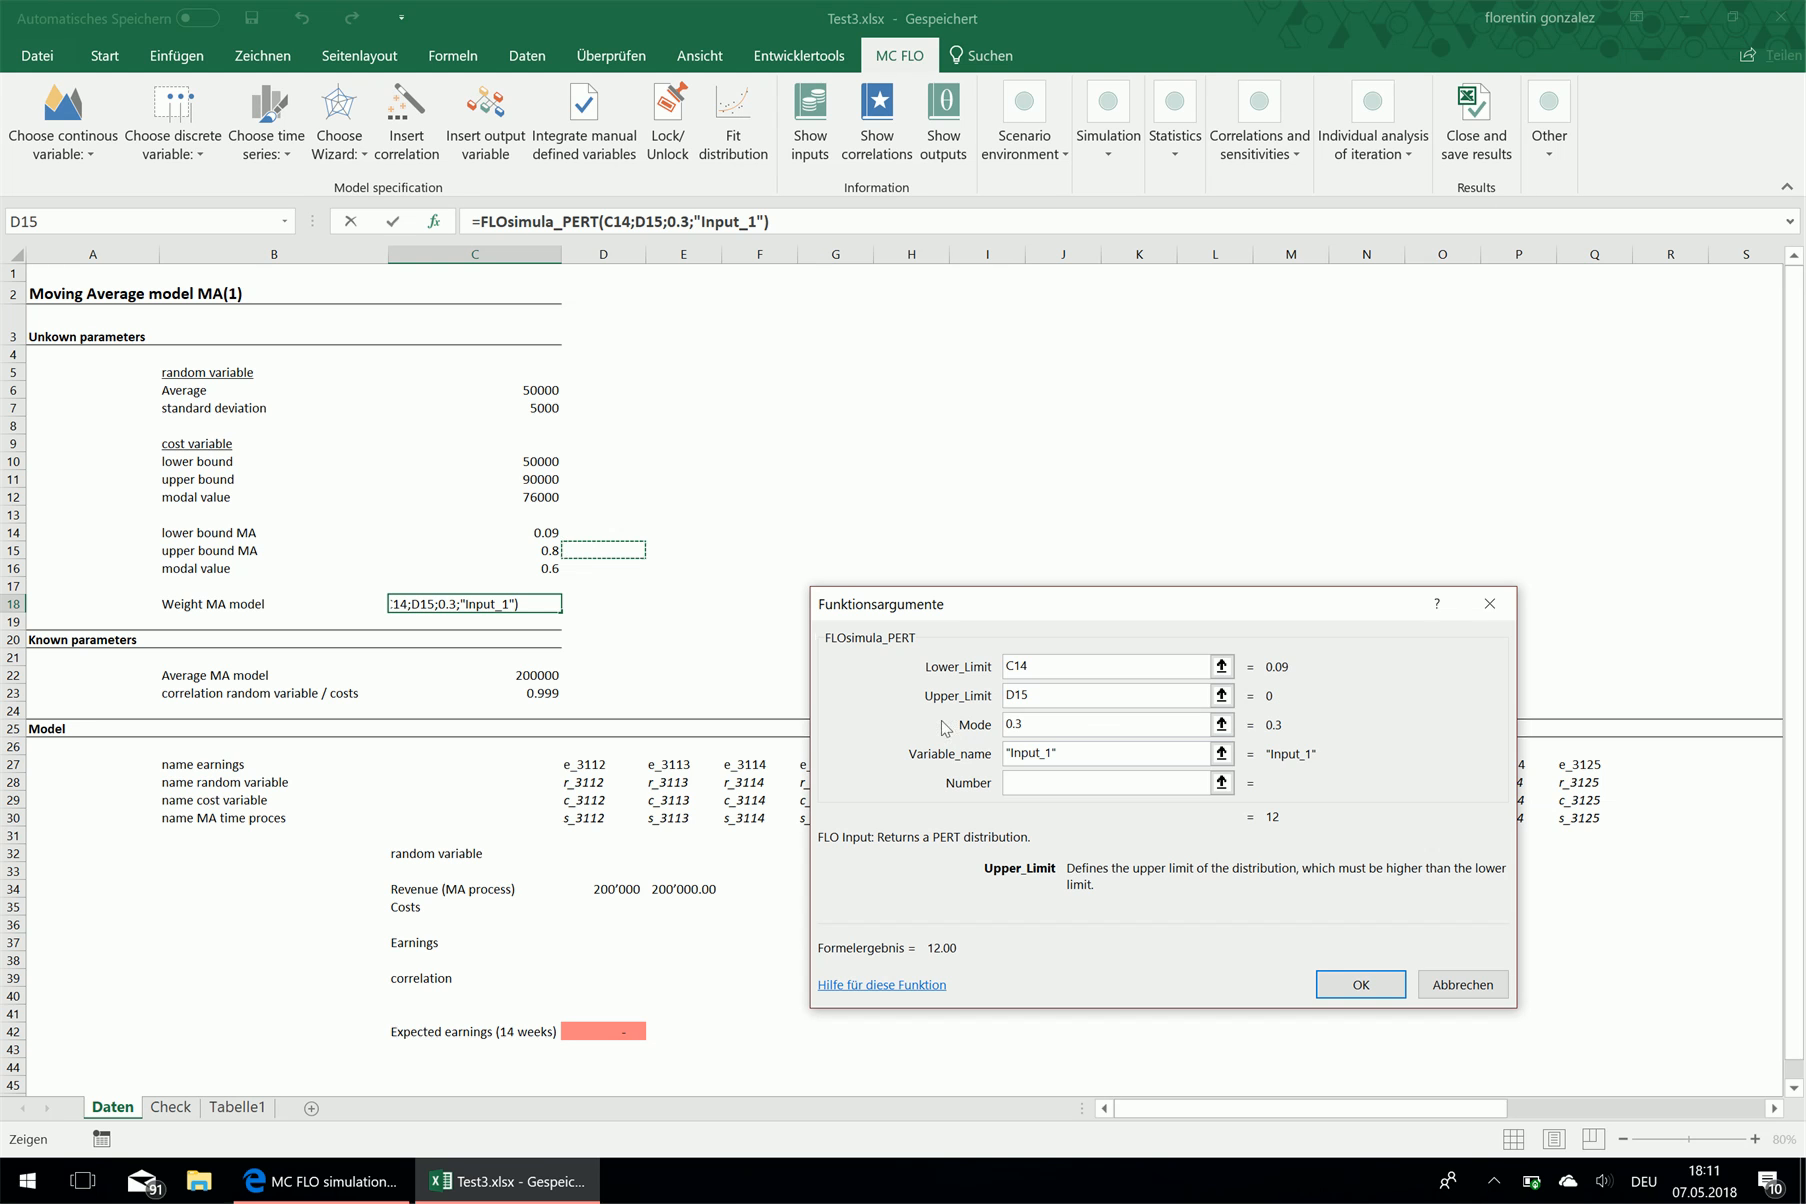
{"action": "left_click", "coordinate": [1095, 726]}
{"action": "key", "text": "BackSpace"}
{"action": "key", "text": "BackSpace"}
{"action": "key", "text": "BackSpace"}
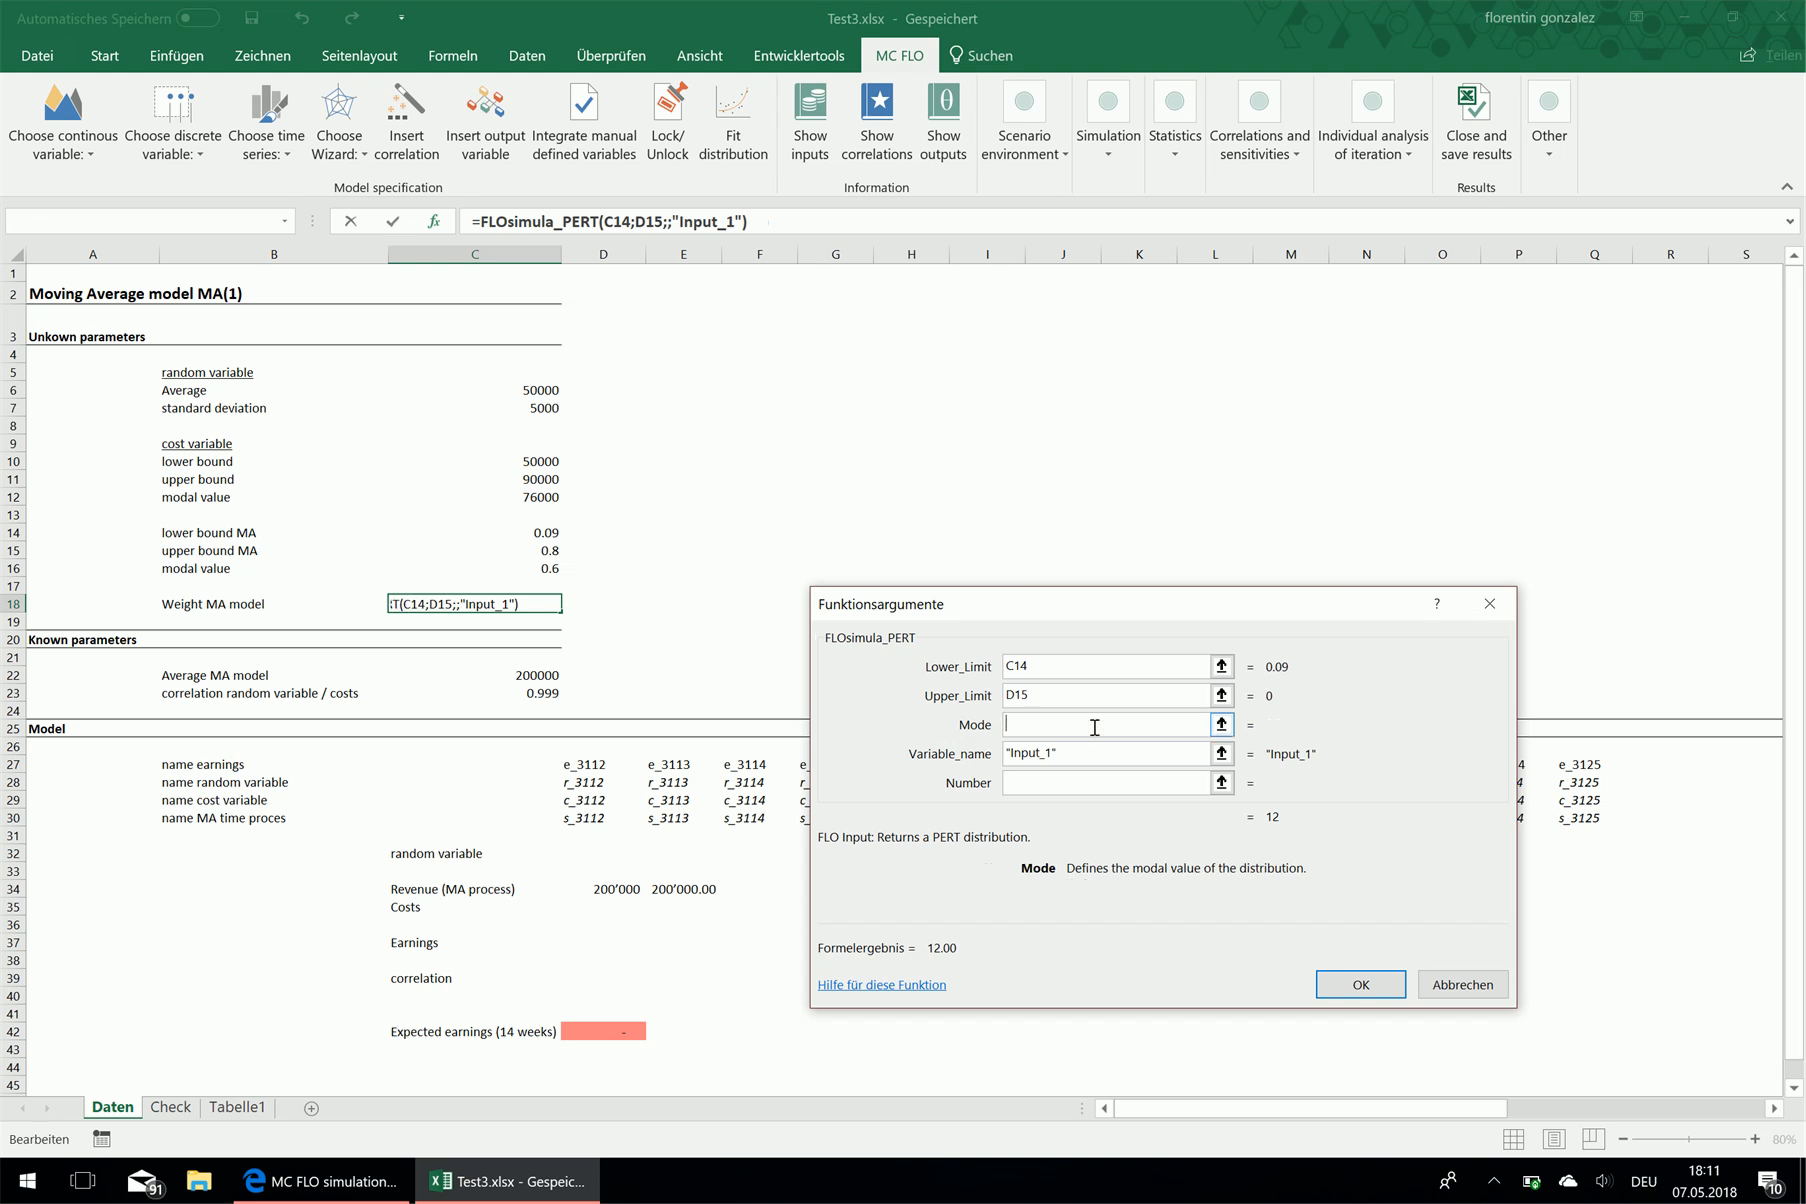
{"action": "left_click", "coordinate": [550, 568]}
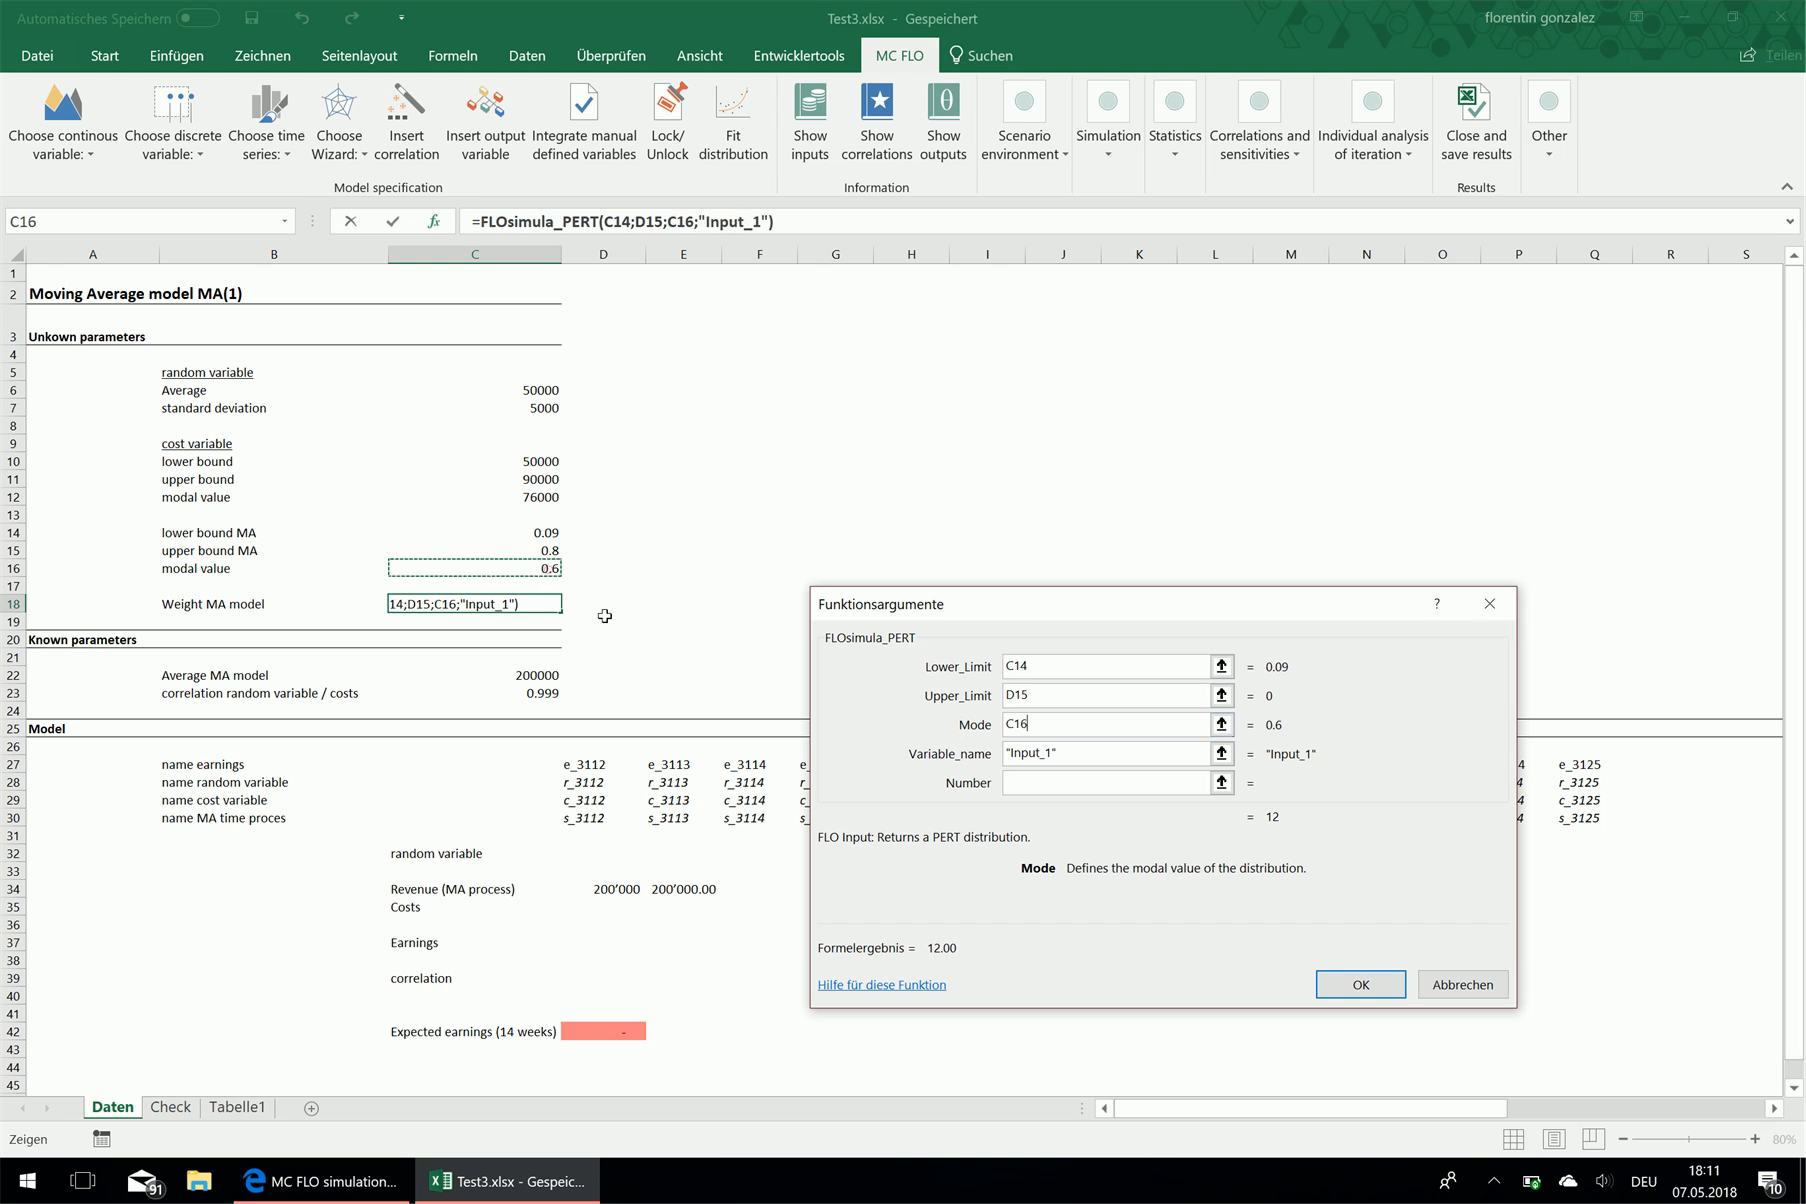
Try to name the PERT variable MA_parameters and apply the function to cell C18
{"action": "left_click", "coordinate": [1056, 752]}
{"action": "key", "text": "BackSpace"}
{"action": "key", "text": "BackSpace"}
{"action": "key", "text": "BackSpace"}
{"action": "key", "text": "BackSpace"}
{"action": "key", "text": "BackSpace"}
{"action": "key", "text": "BackSpace"}
{"action": "key", "text": "BackSpace"}
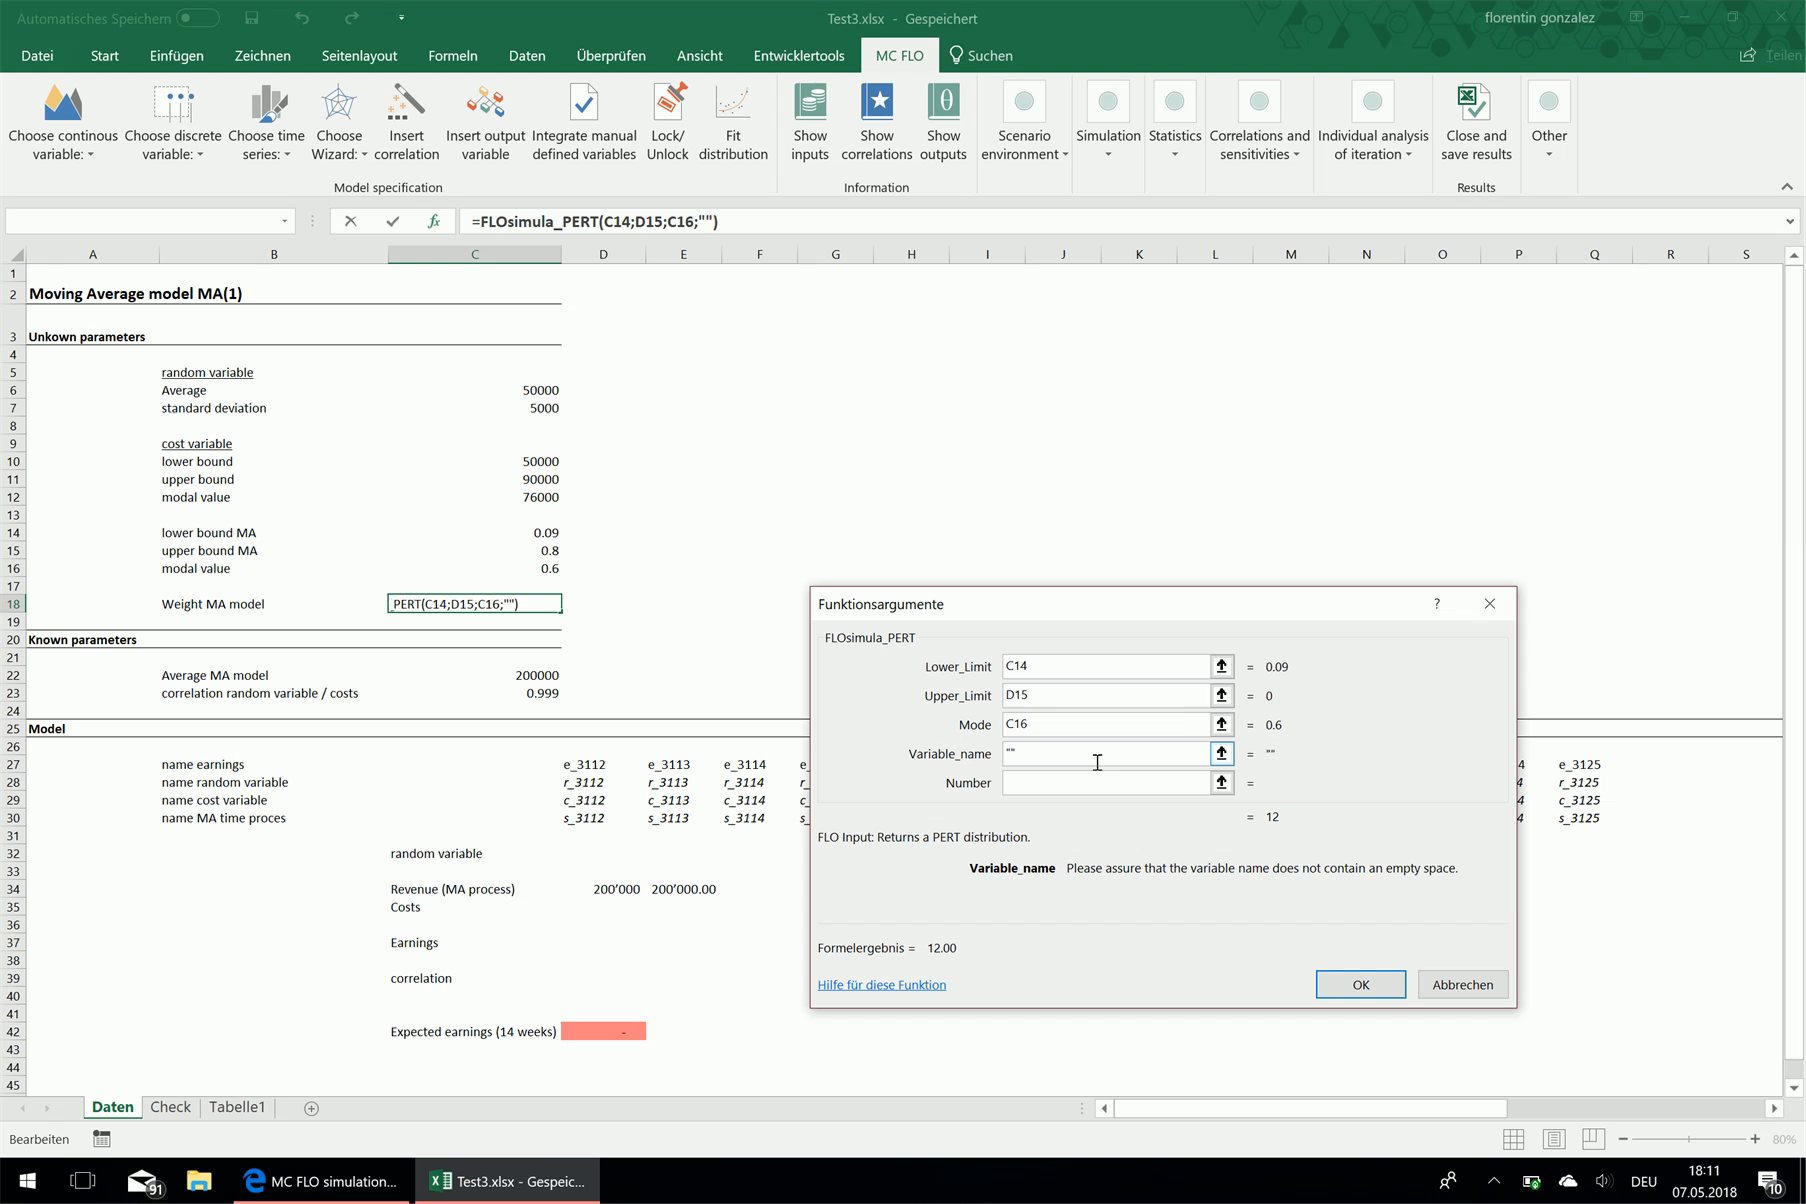
{"action": "type", "text": "MA_parameters"}
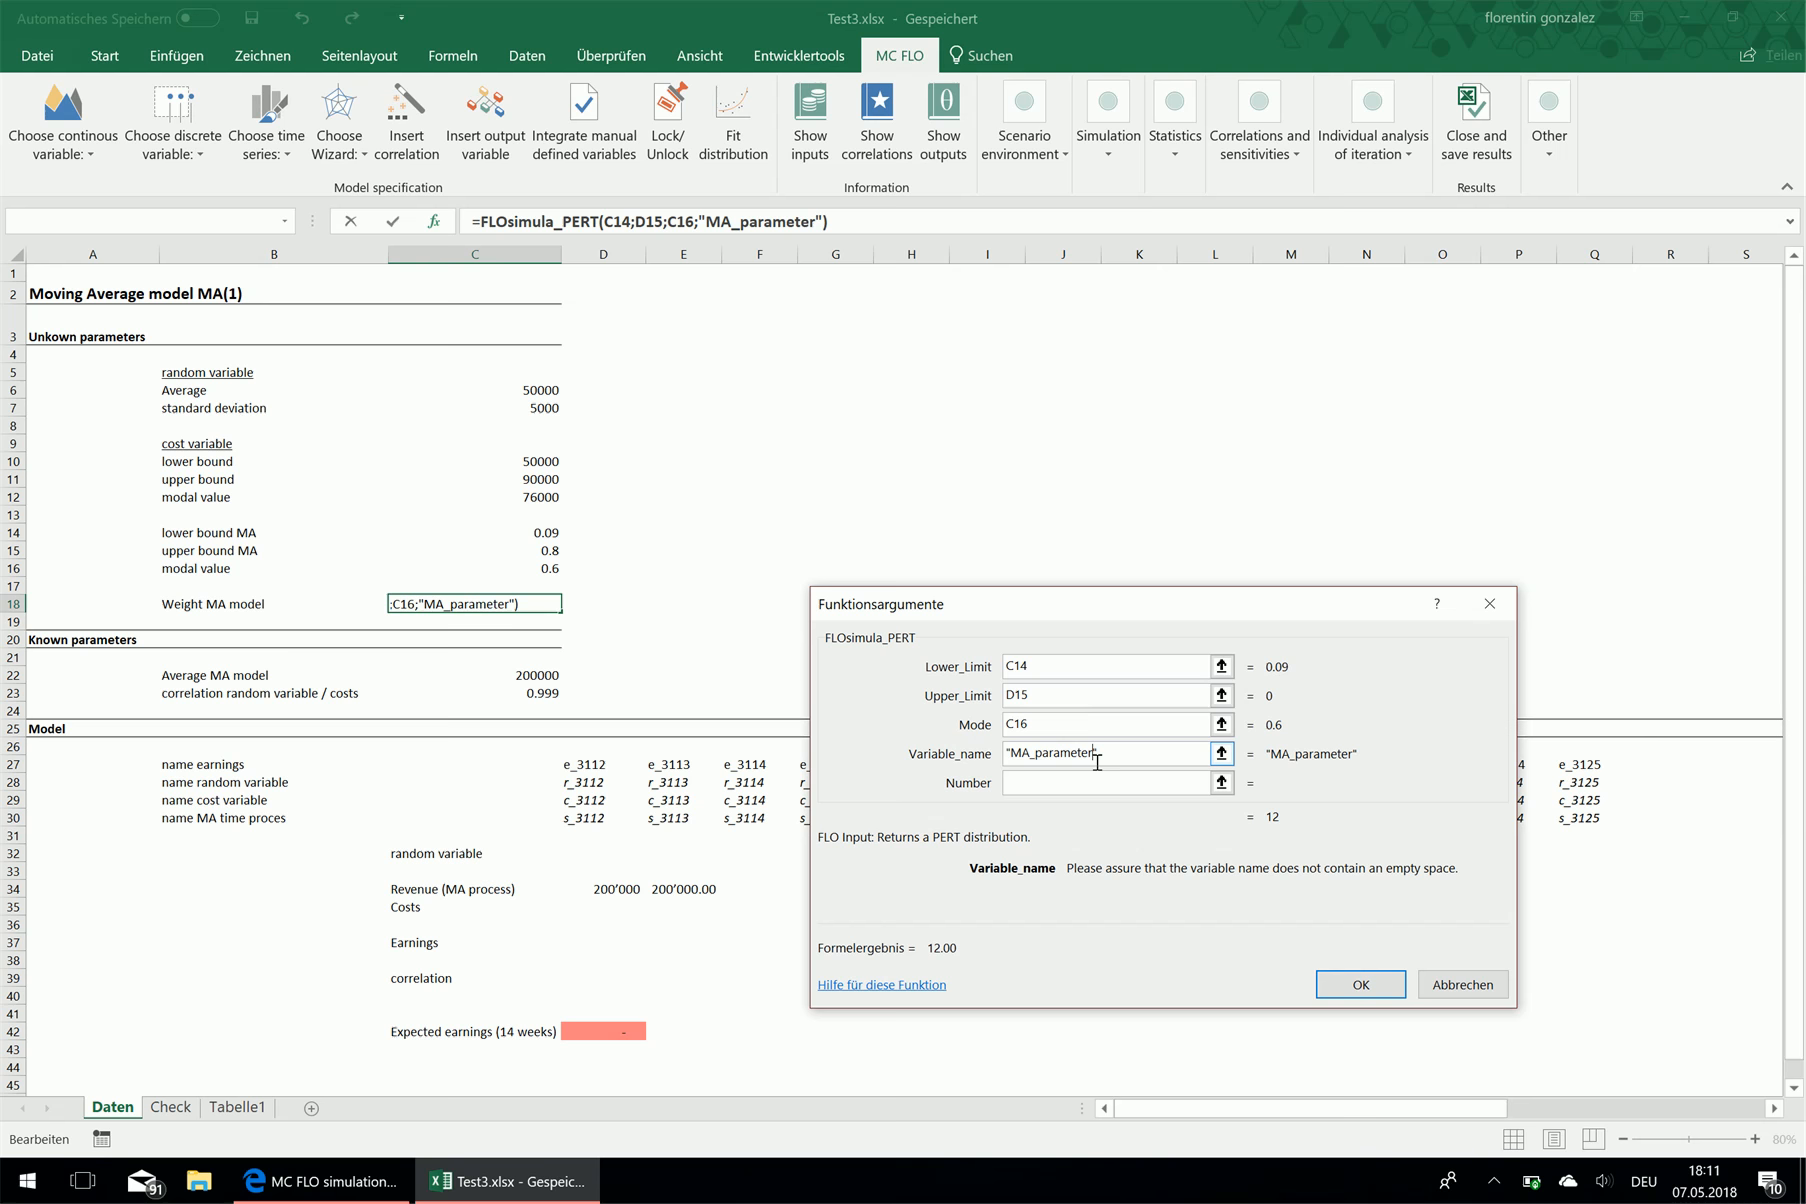
{"action": "key", "text": "Return"}
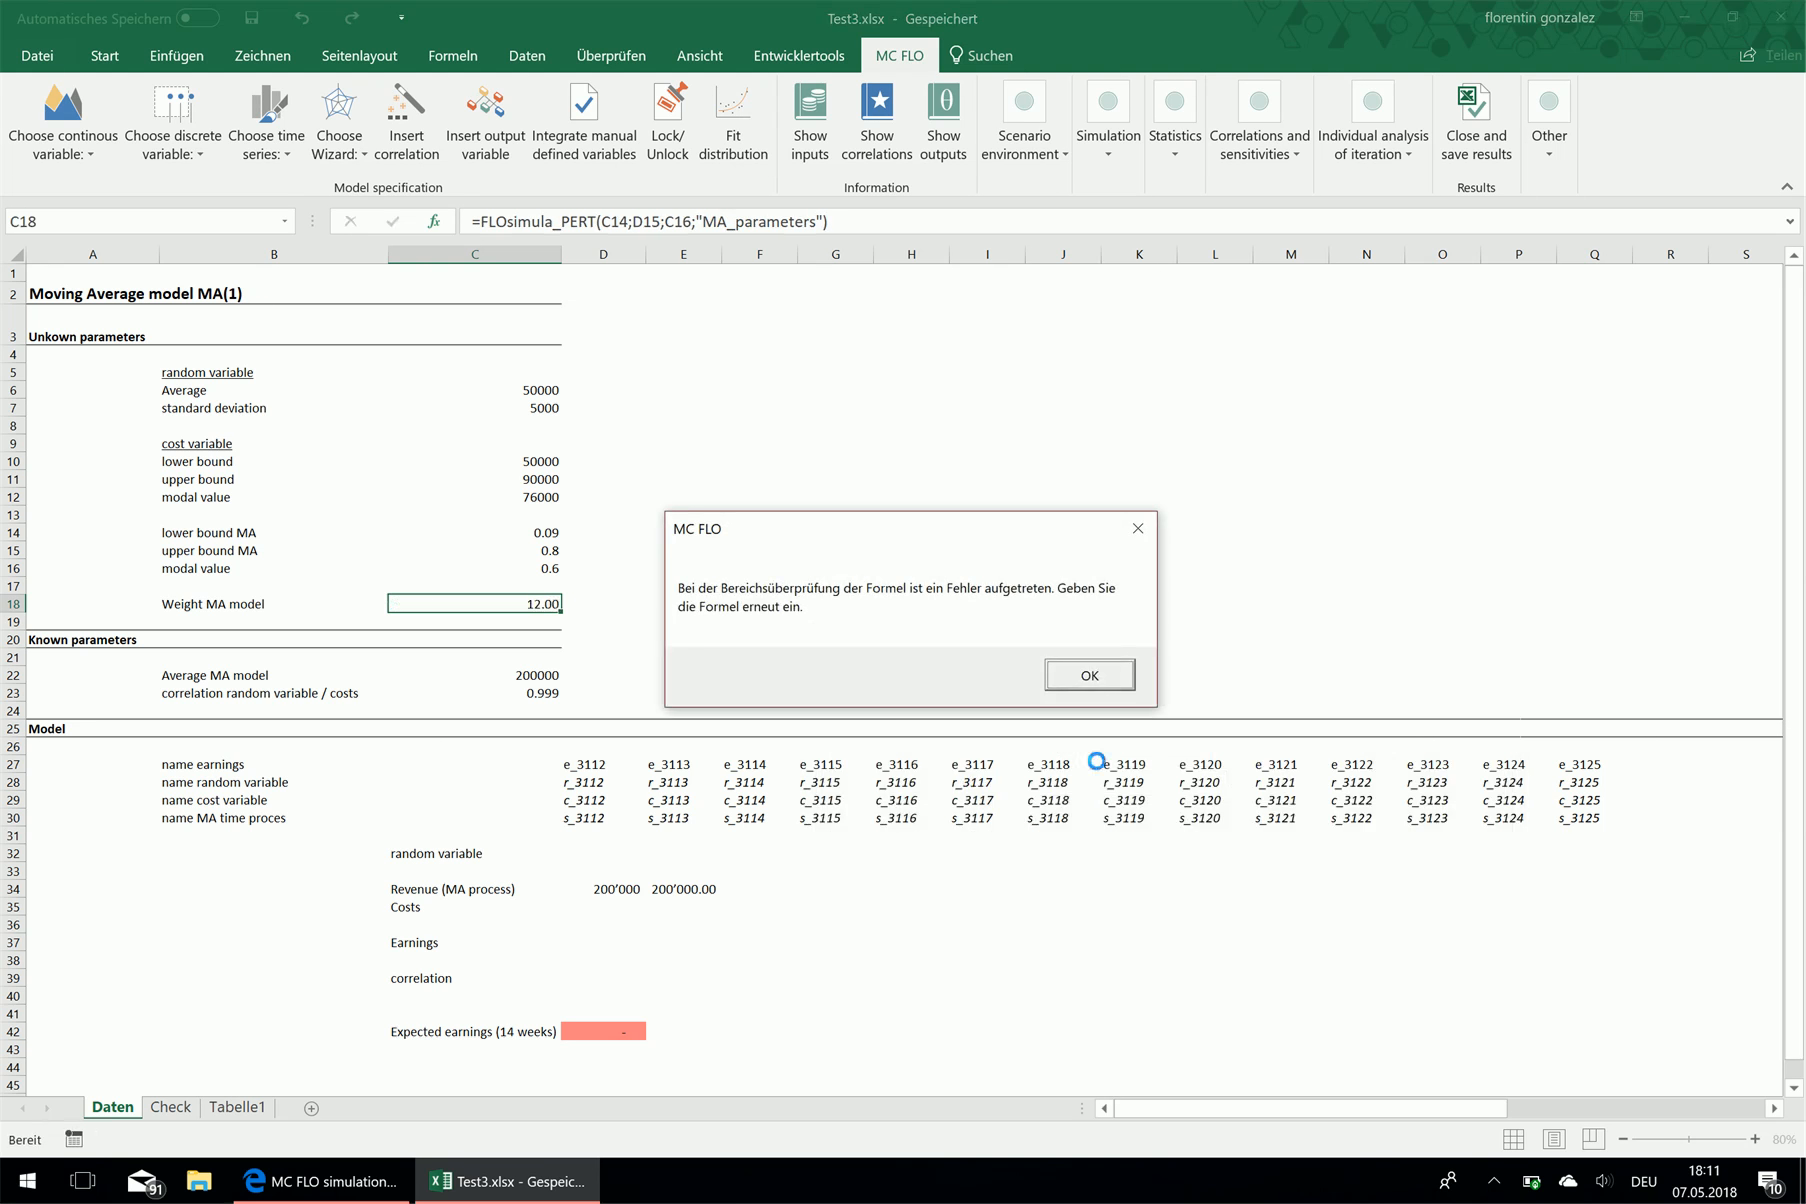
{"action": "left_click", "coordinate": [1089, 674]}
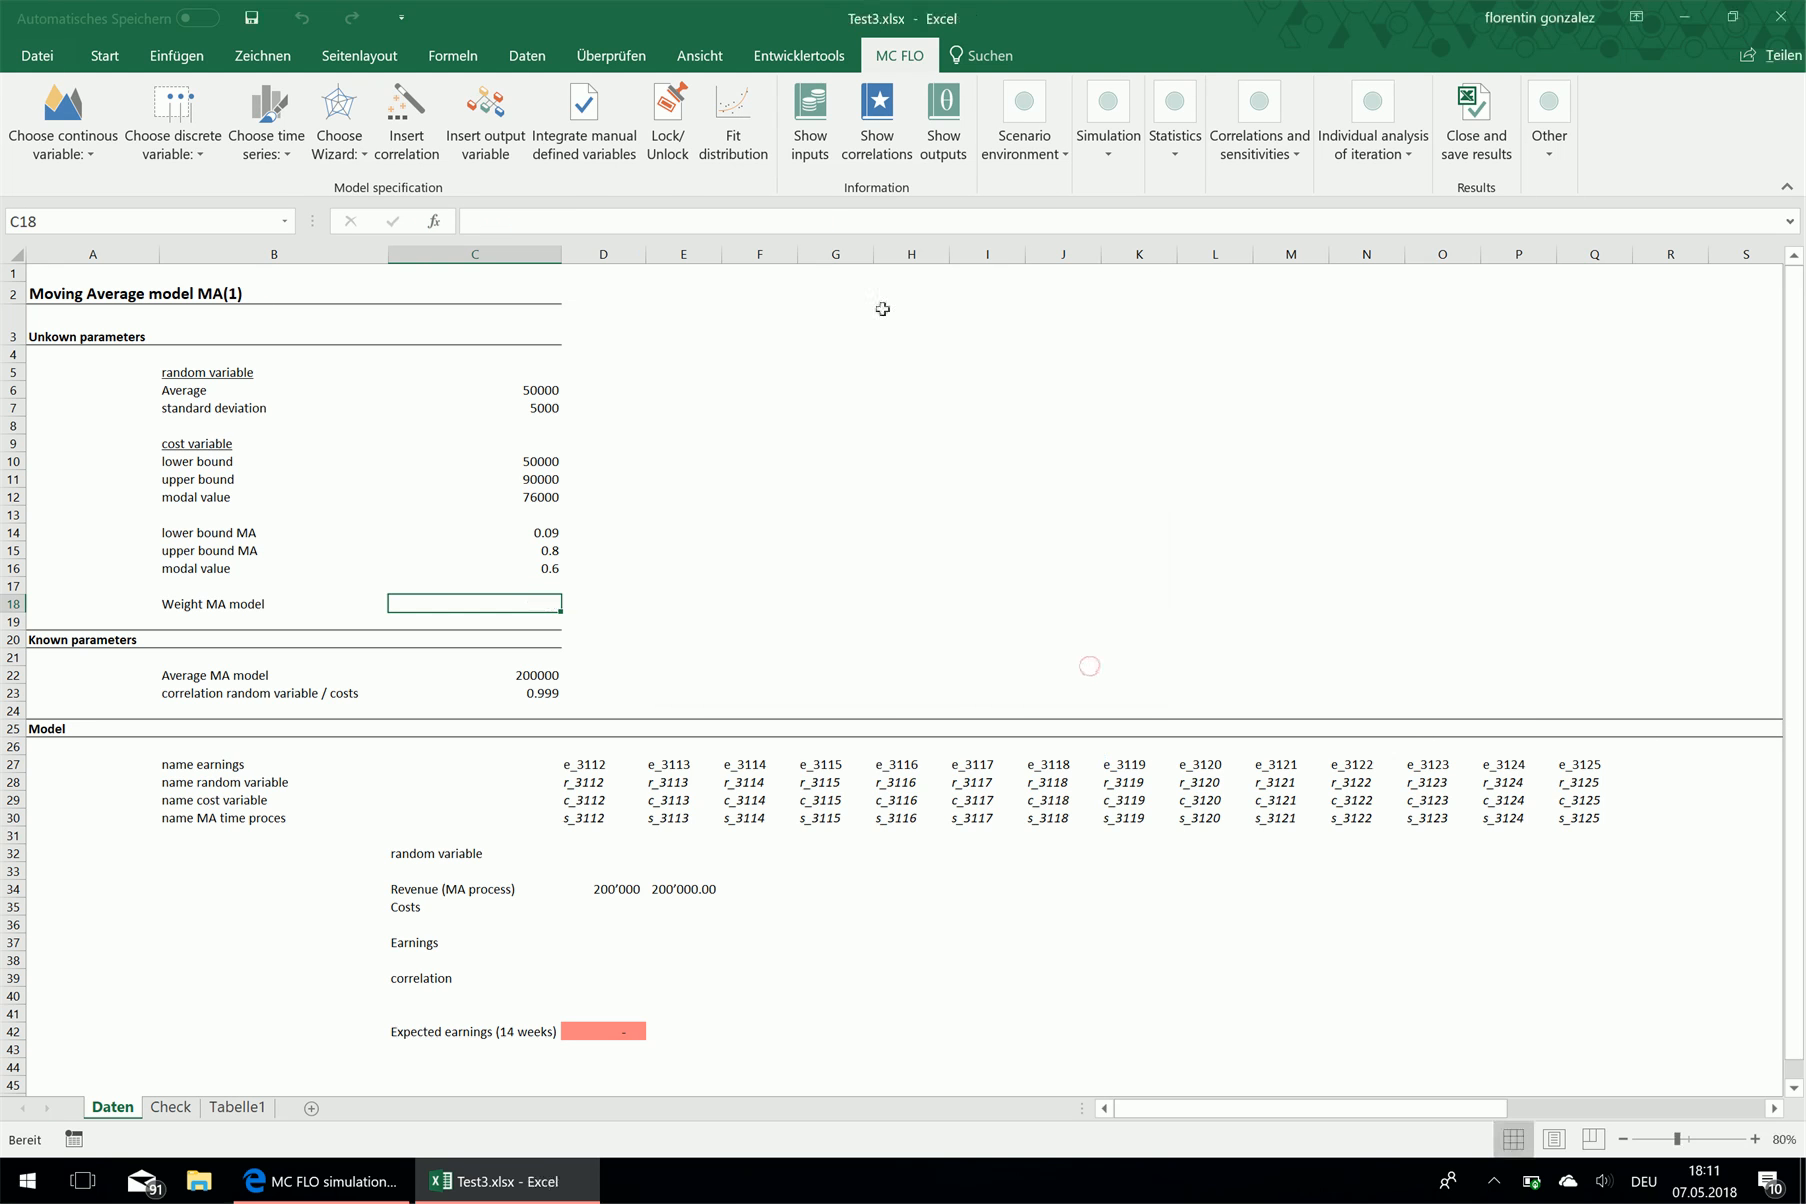
Insert a PERT distribution in cell C18 with lower limit C14, upper limit C15 and mode C16
{"action": "left_click", "coordinate": [66, 150]}
{"action": "left_click", "coordinate": [243, 577]}
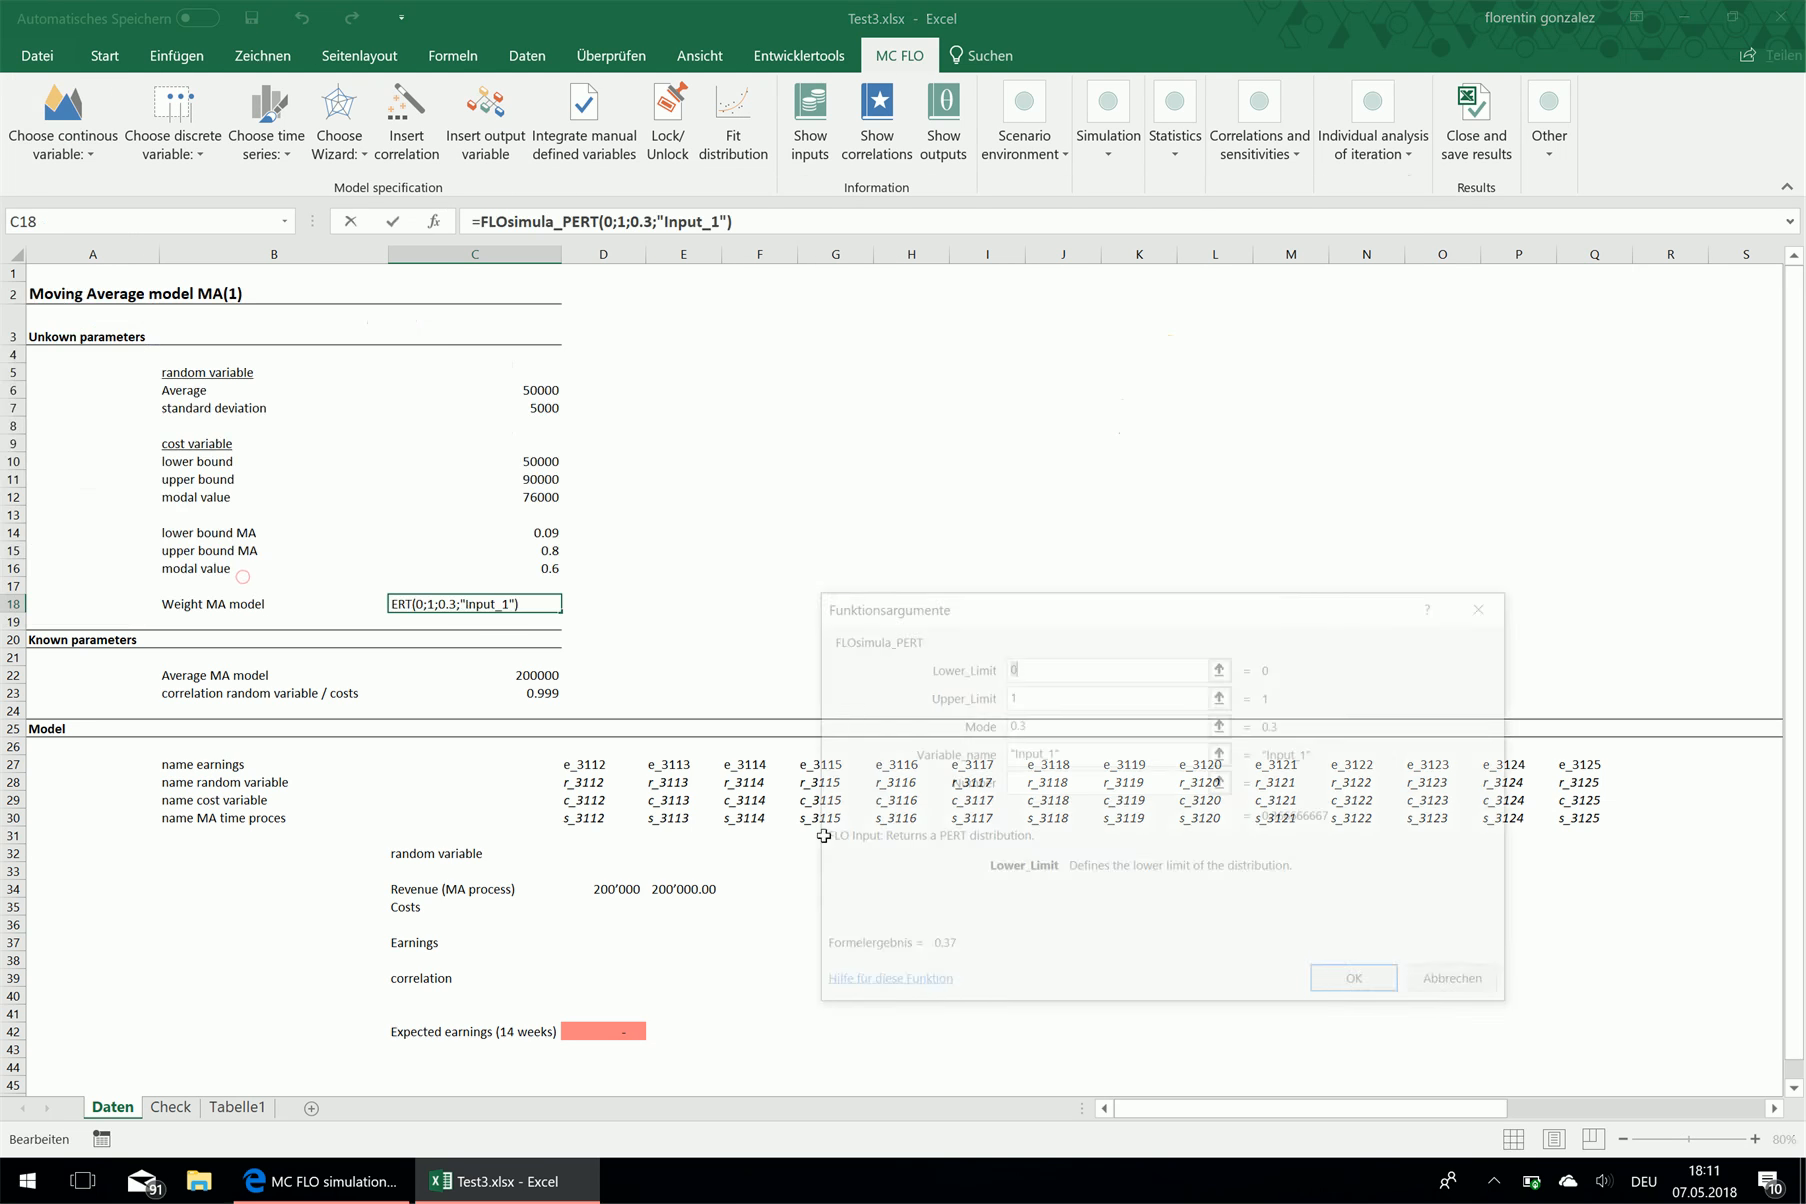
{"action": "left_click", "coordinate": [530, 533]}
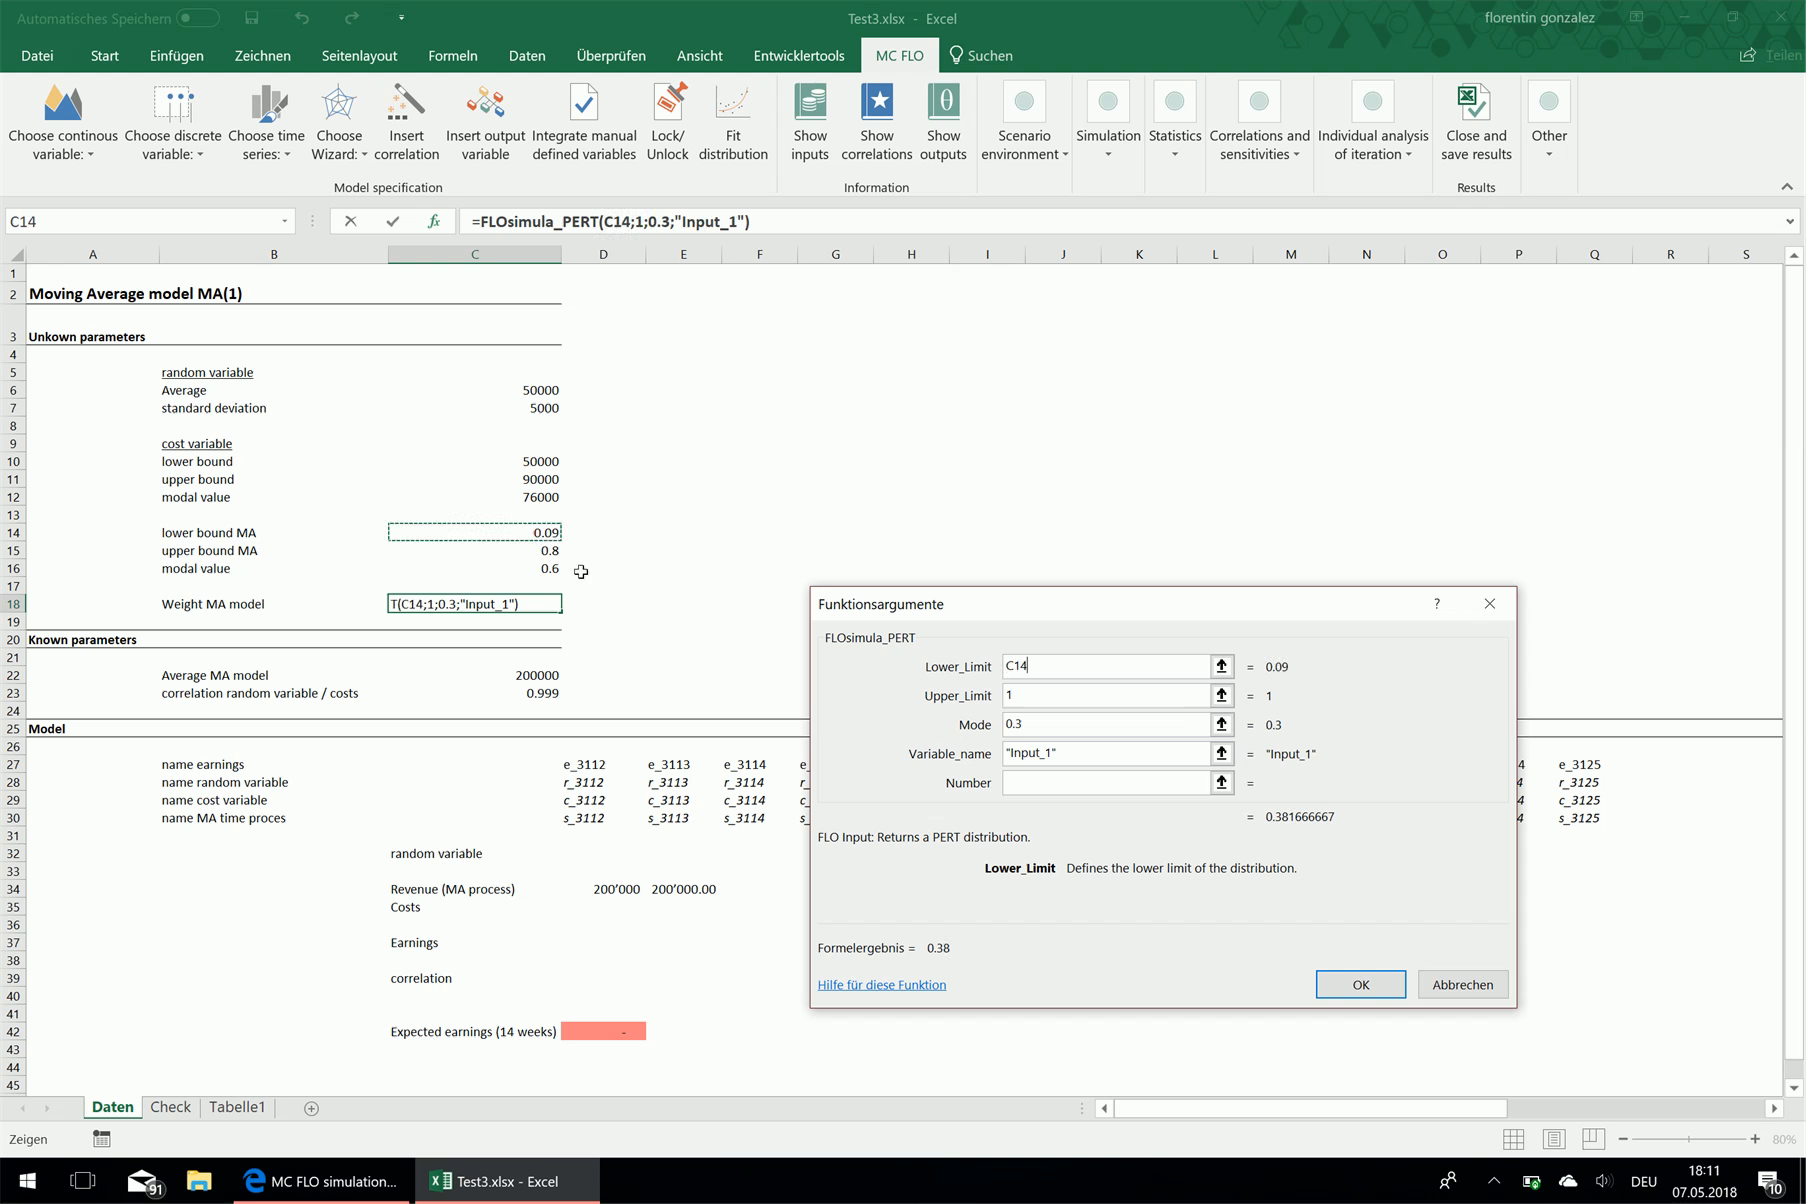
{"action": "left_click", "coordinate": [1036, 693]}
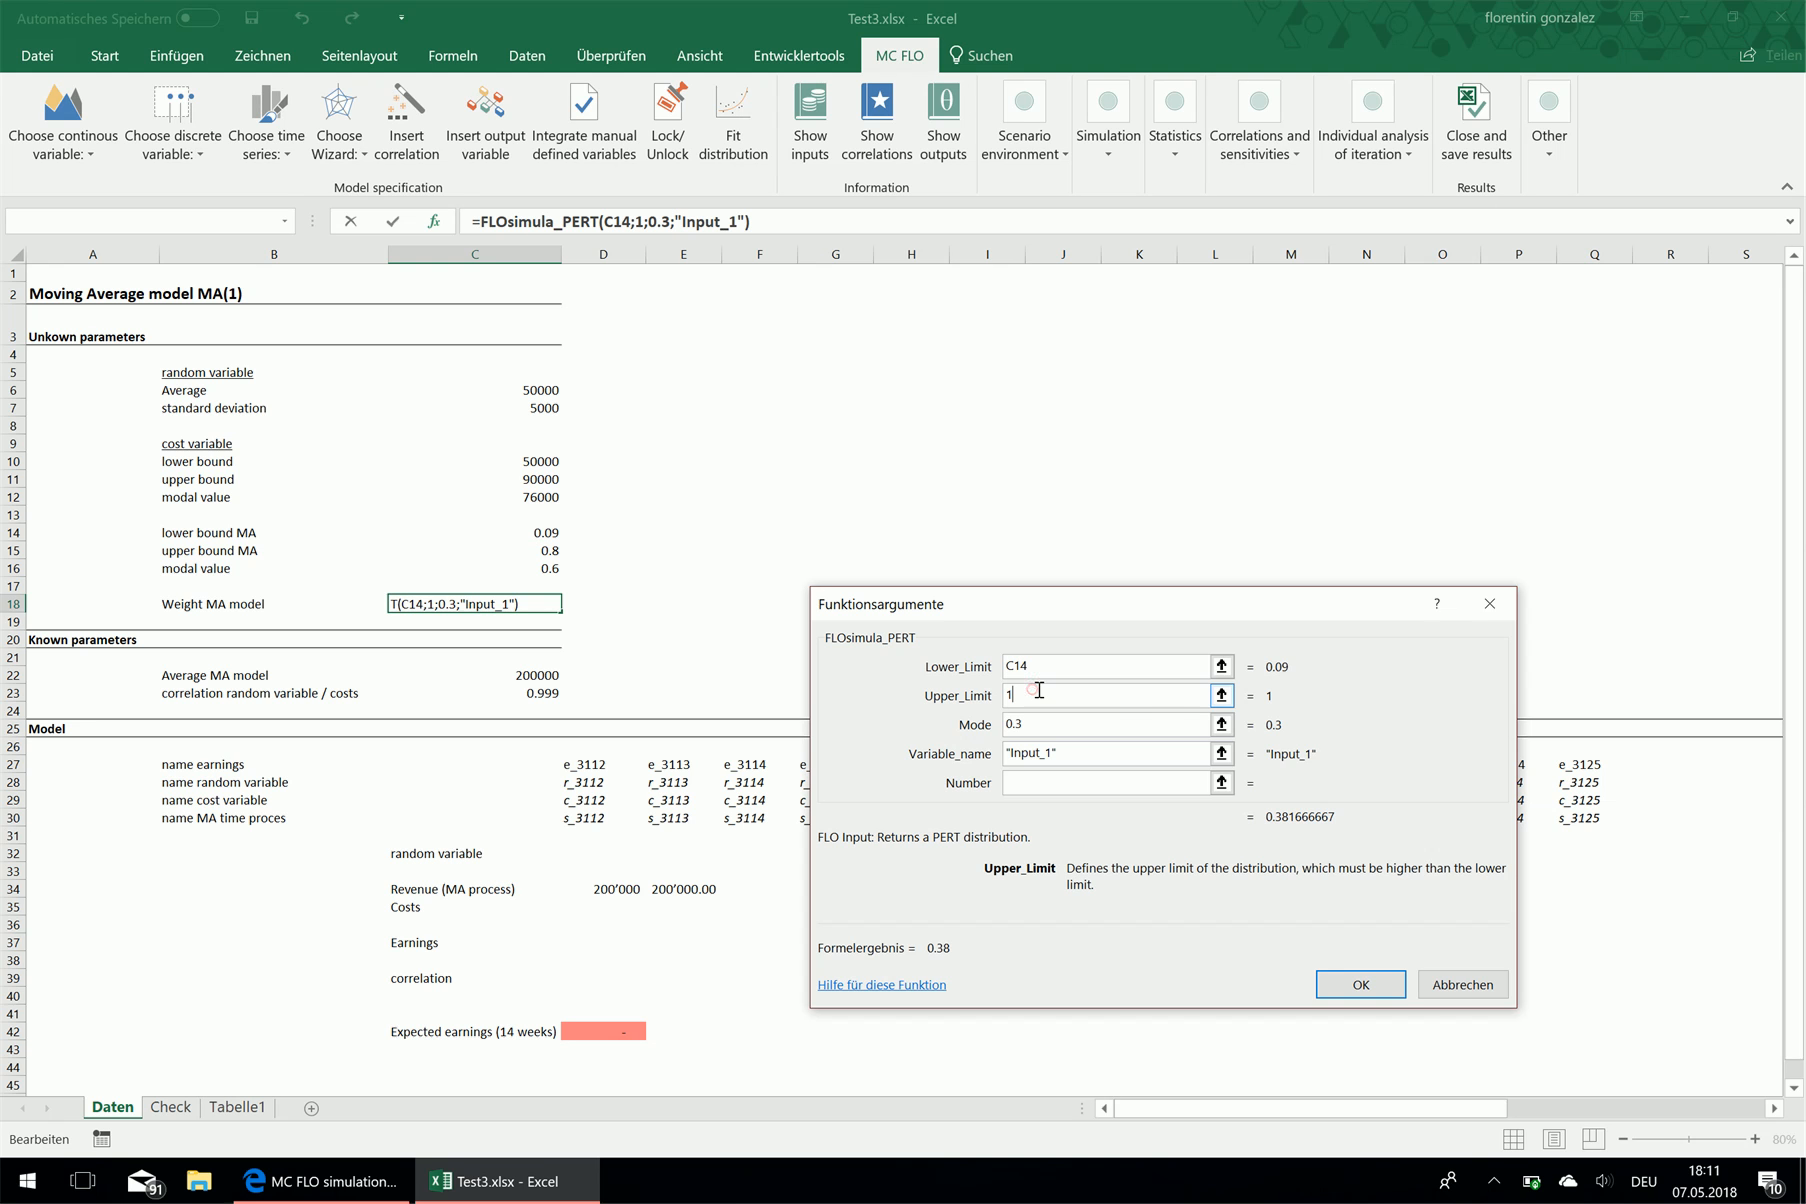
{"action": "key", "text": "BackSpace"}
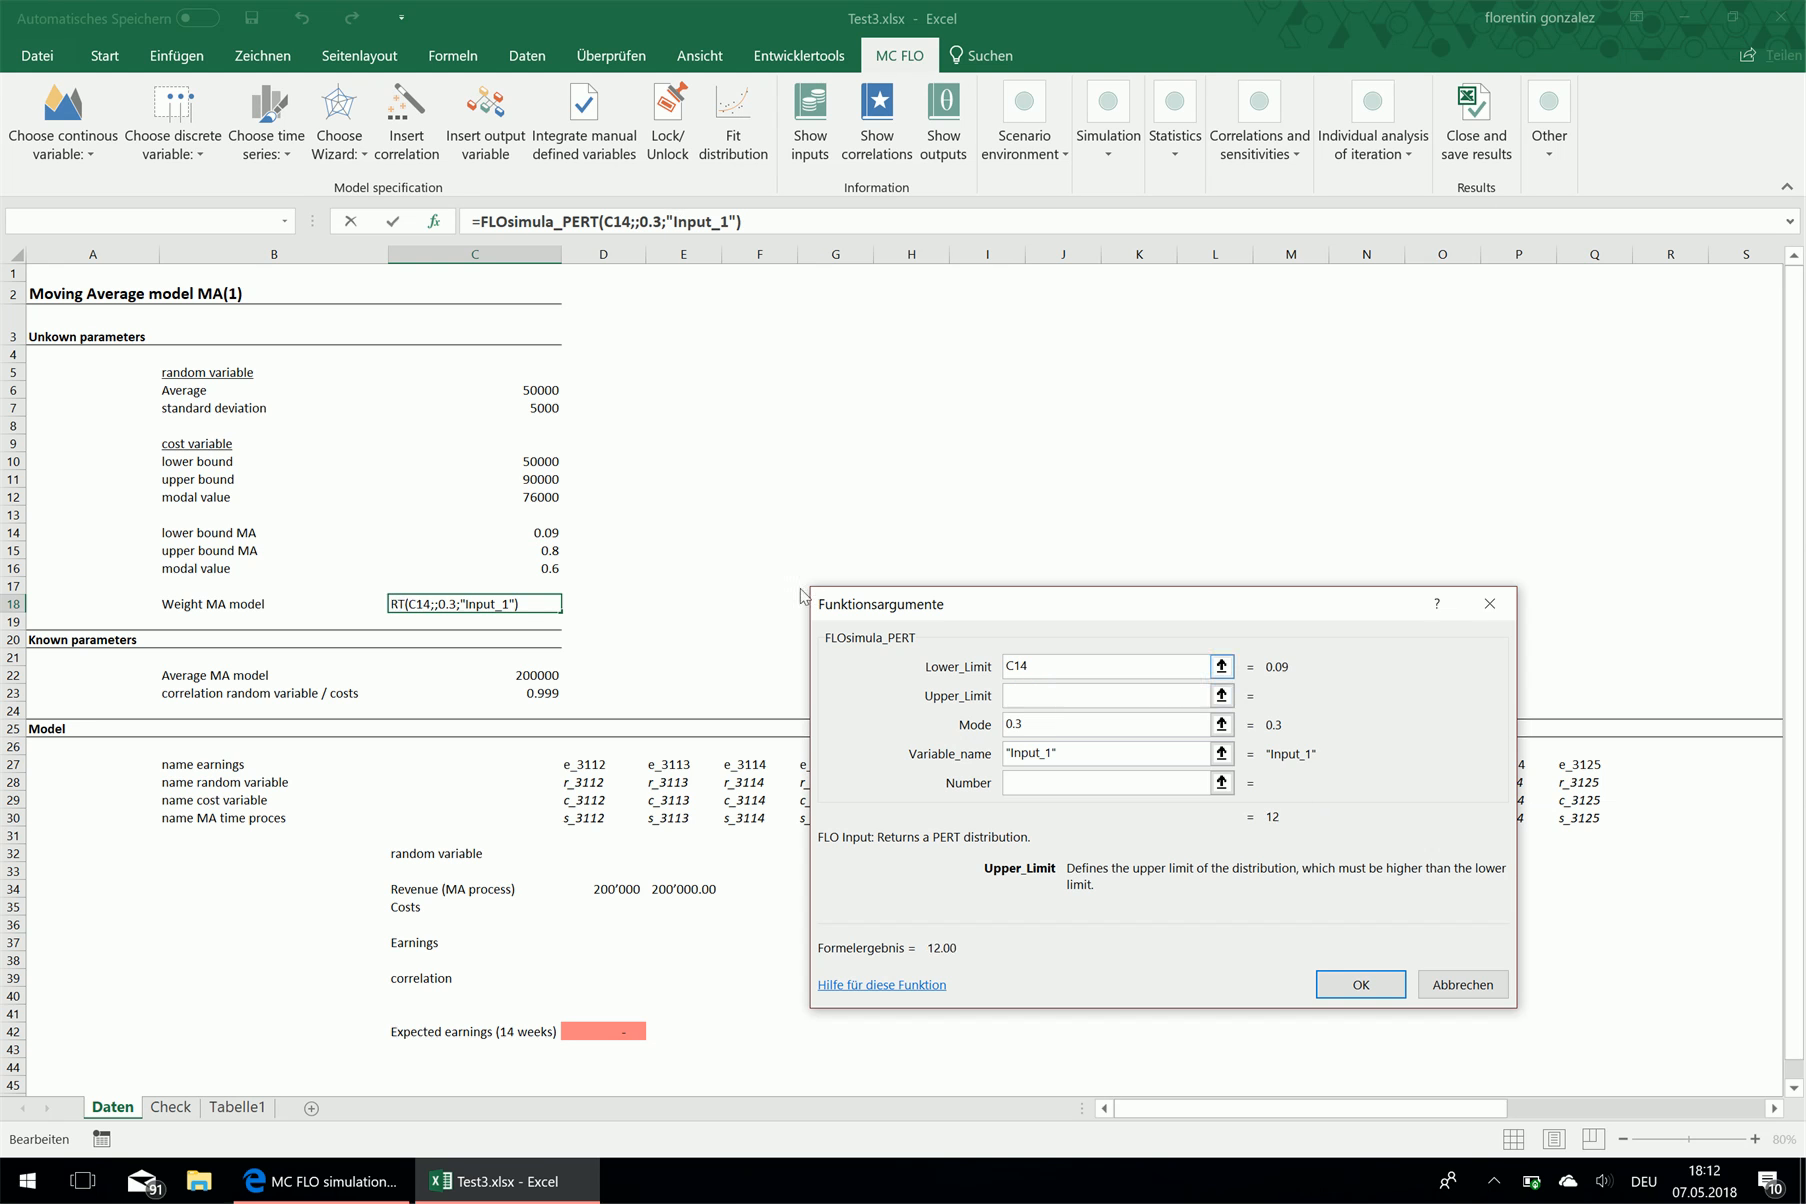
{"action": "left_click", "coordinate": [549, 551]}
{"action": "left_click", "coordinate": [1061, 722]}
{"action": "key", "text": "BackSpace"}
{"action": "key", "text": "BackSpace"}
{"action": "key", "text": "BackSpace"}
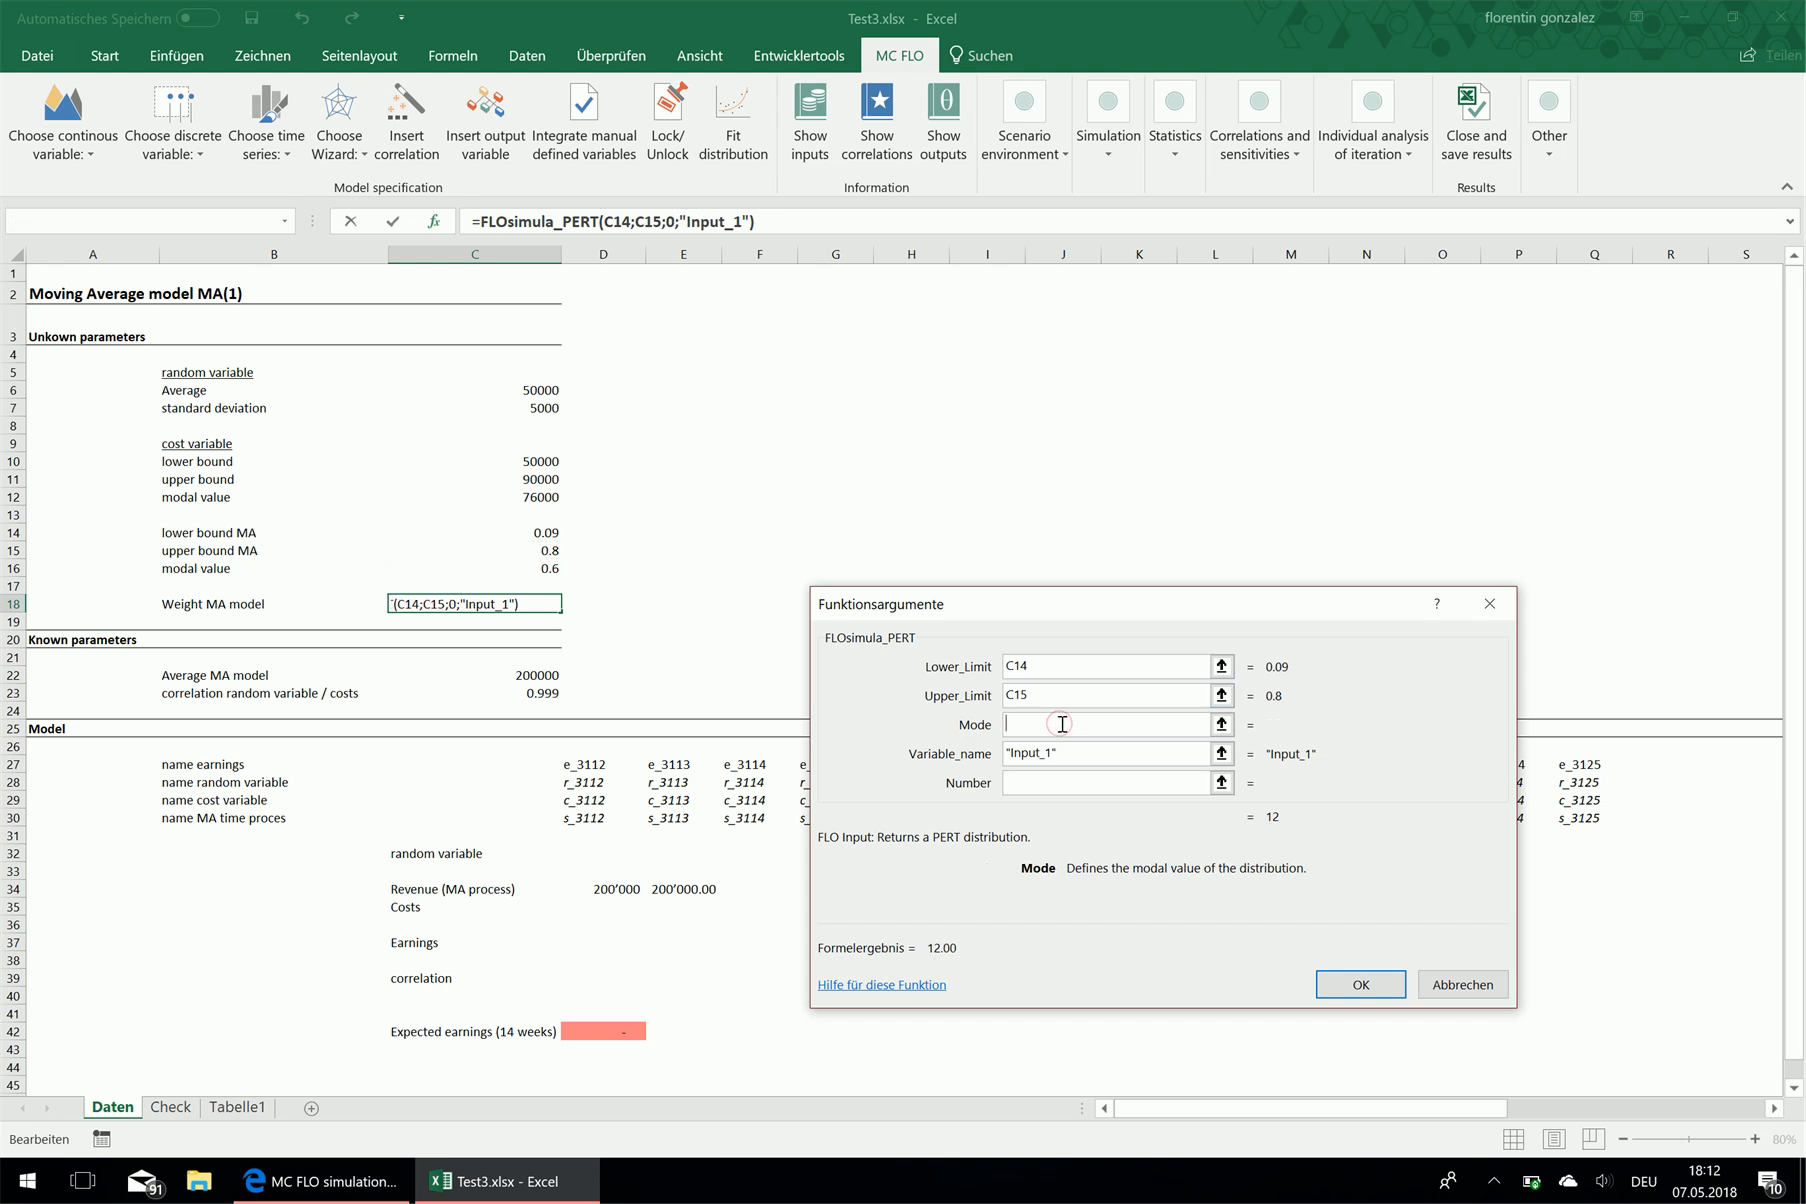
{"action": "left_click", "coordinate": [545, 569]}
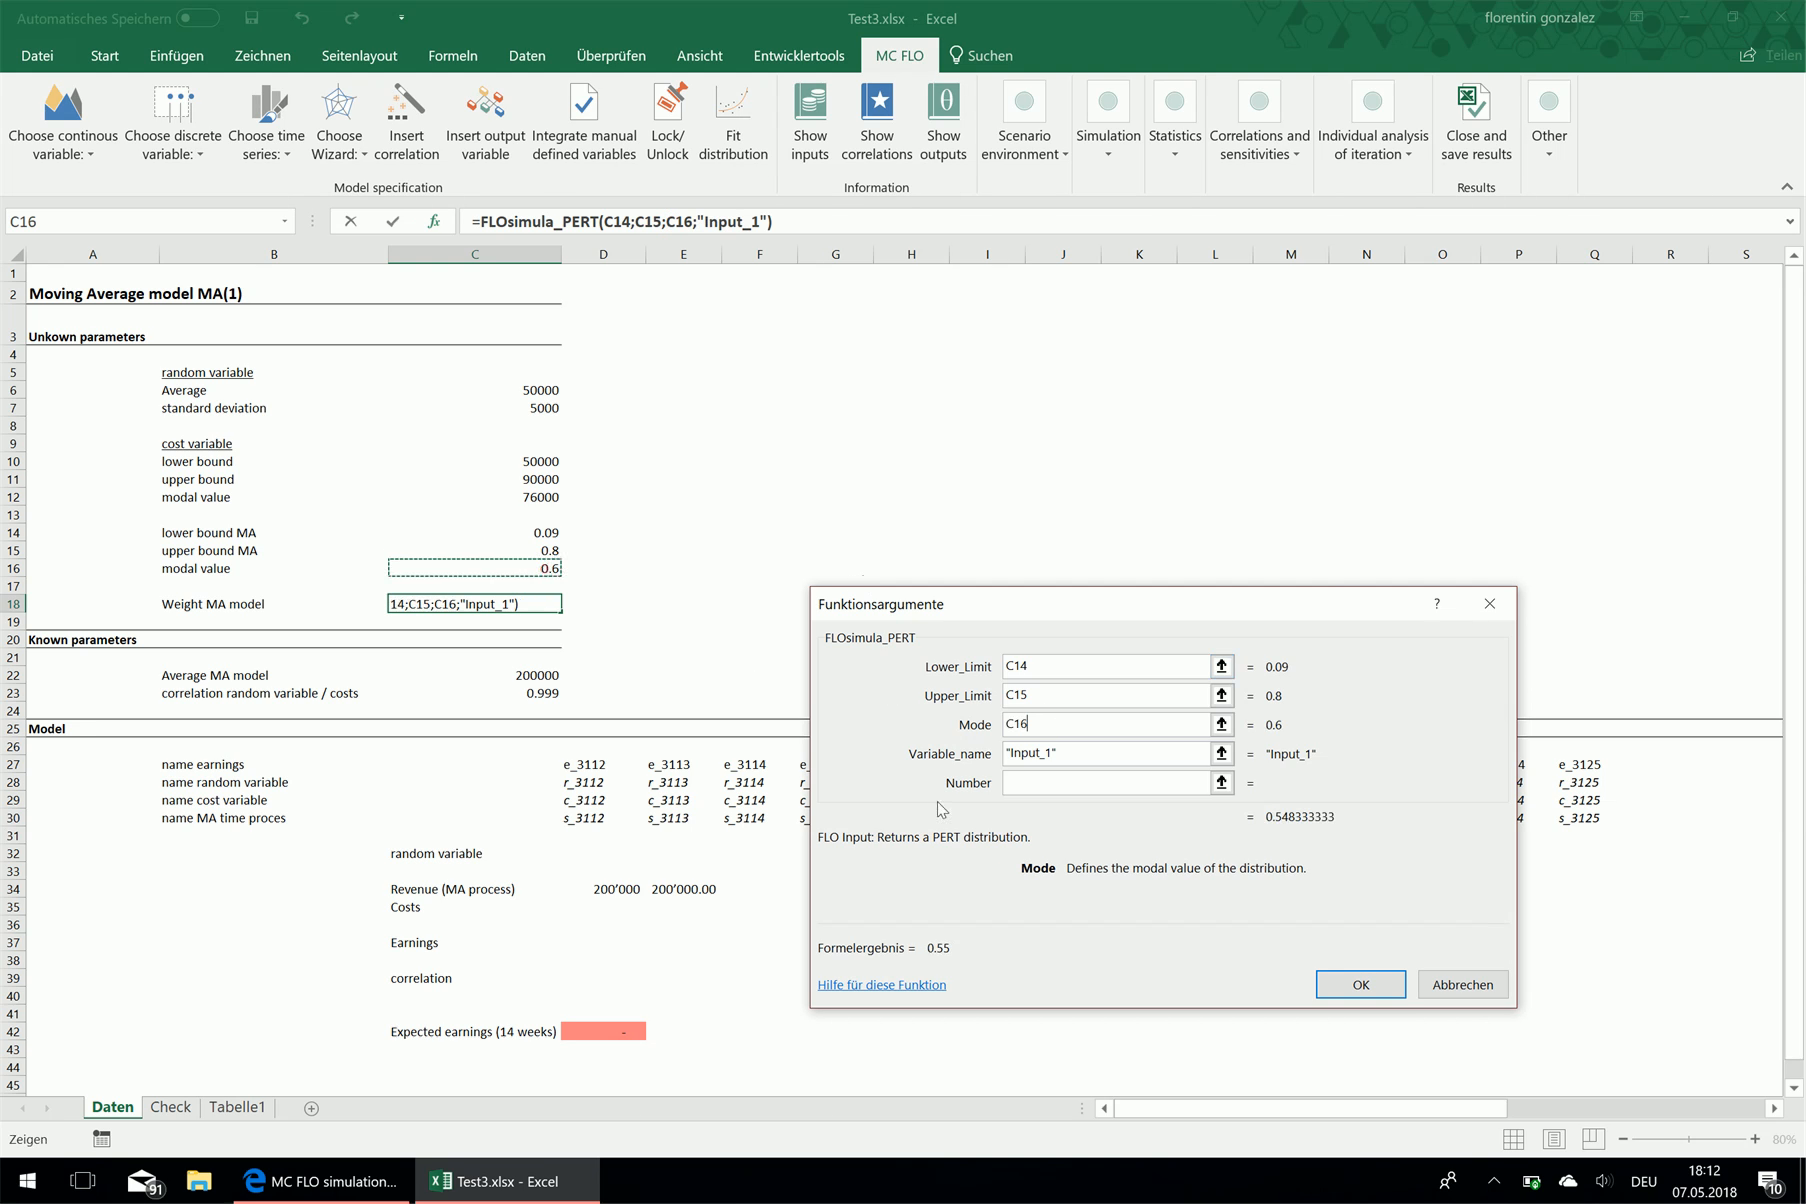
Name the PERT variable MA_parameter and apply the function to cell C18
{"action": "left_click", "coordinate": [1054, 754]}
{"action": "key", "text": "BackSpace"}
{"action": "key", "text": "BackSpace"}
{"action": "key", "text": "BackSpace"}
{"action": "key", "text": "BackSpace"}
{"action": "key", "text": "BackSpace"}
{"action": "key", "text": "BackSpace"}
{"action": "key", "text": "BackSpace"}
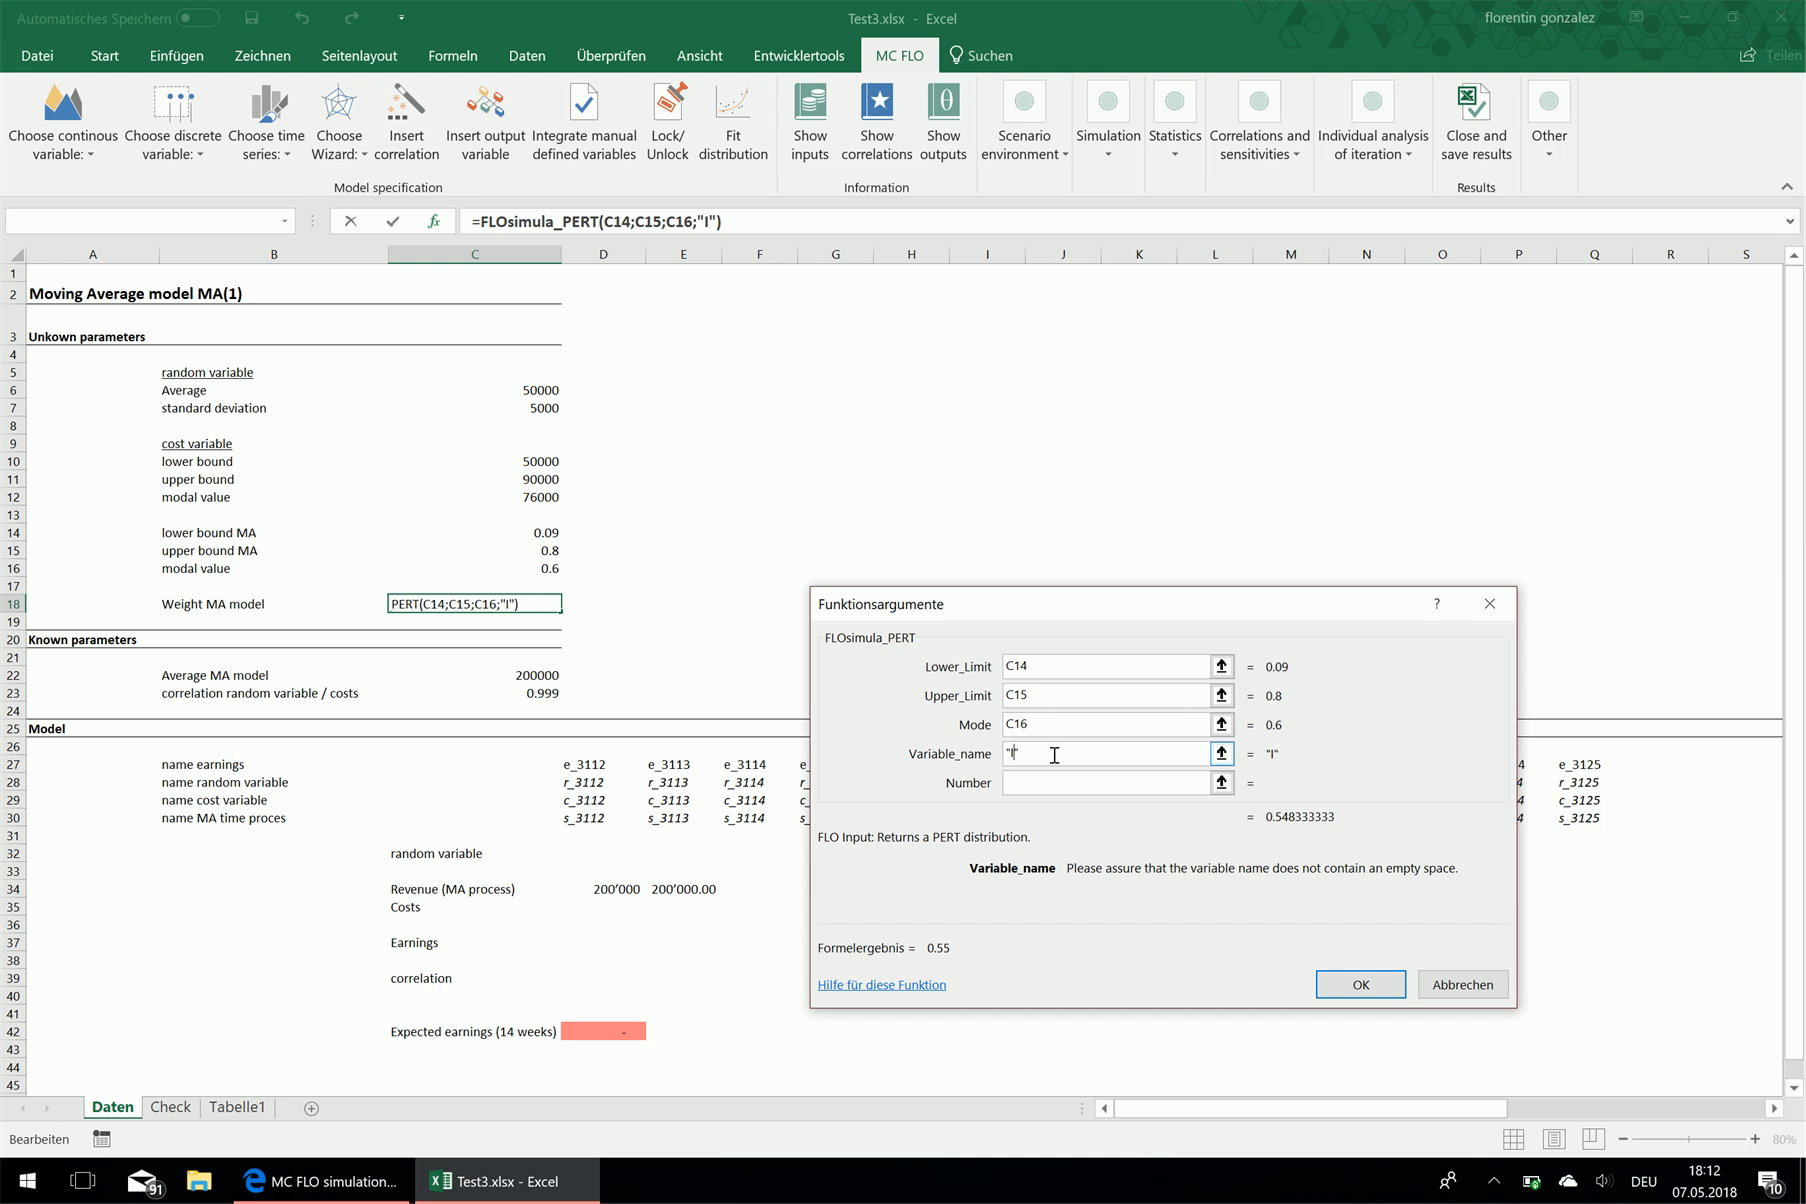
{"action": "type", "text": "MA"}
{"action": "type", "text": "_para"}
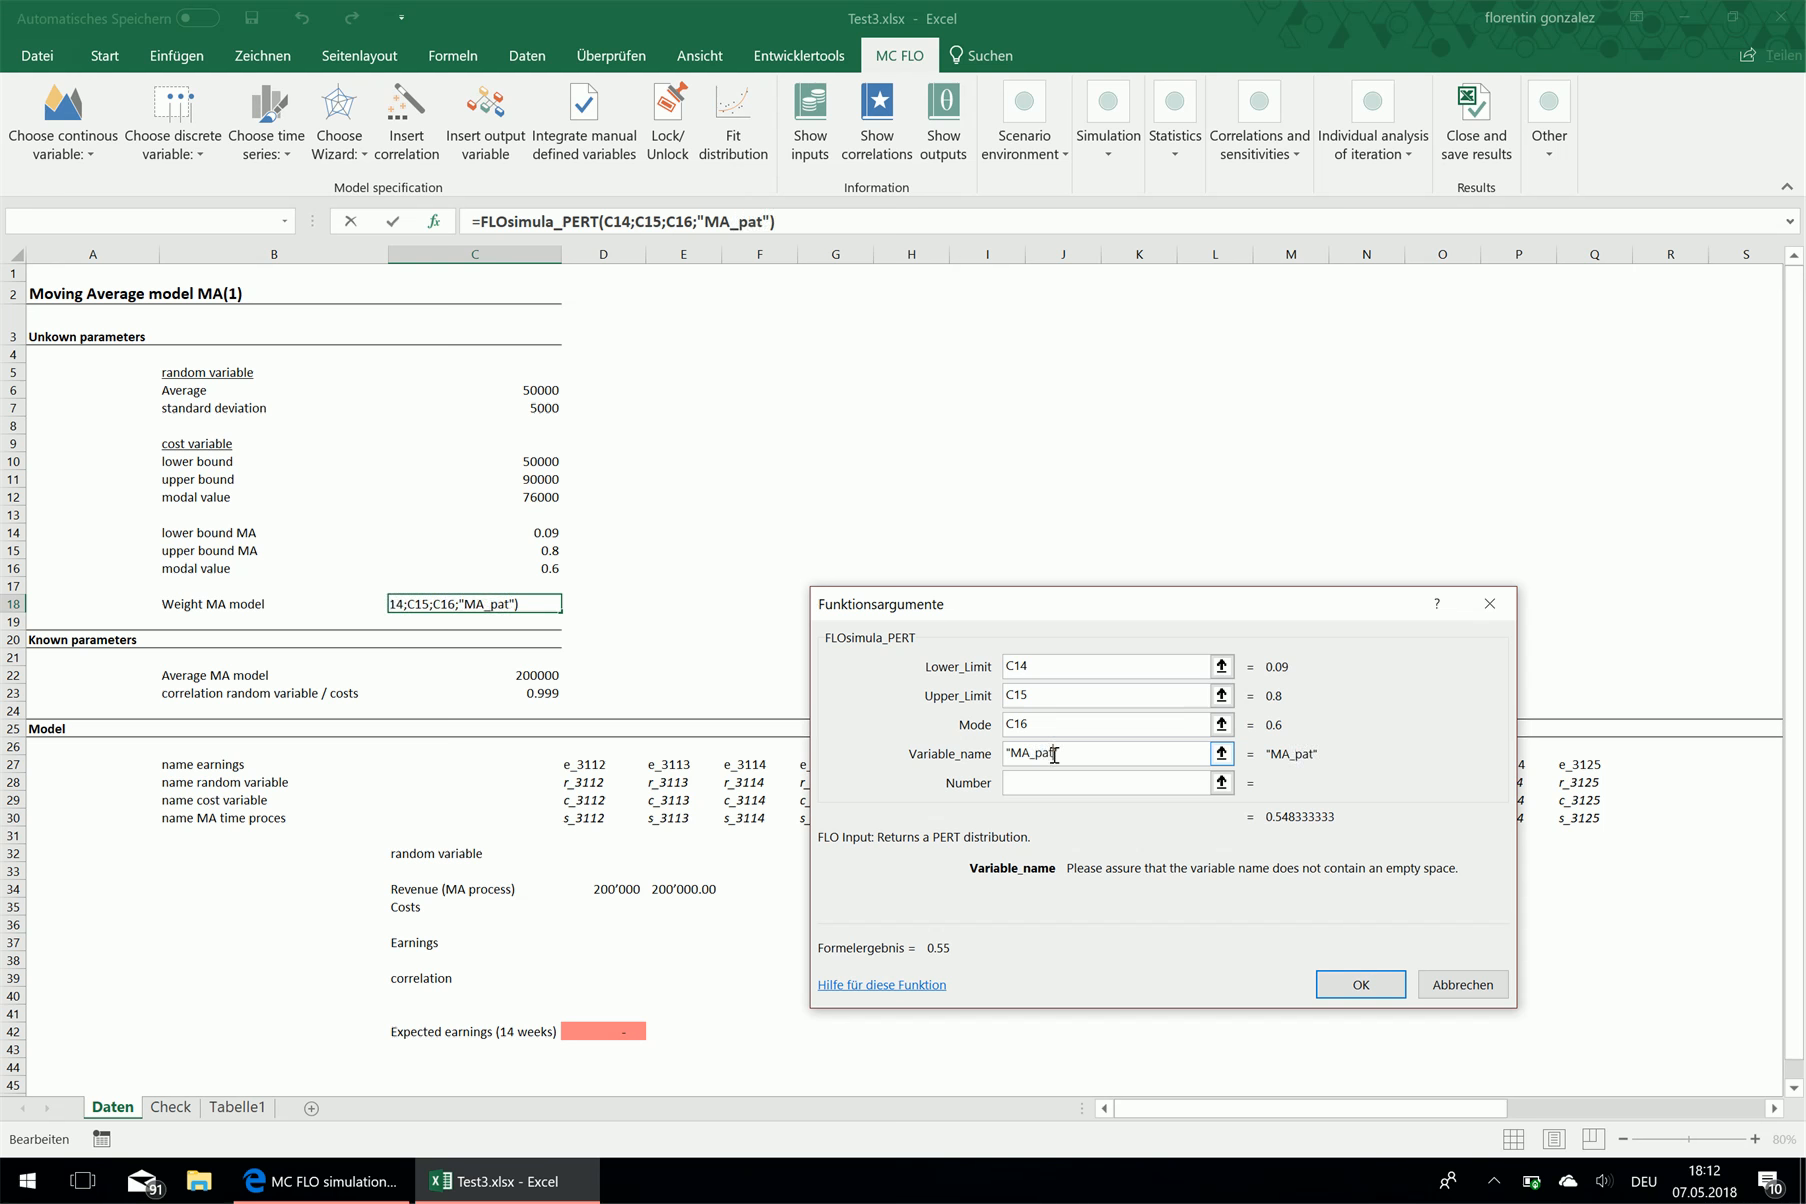
{"action": "type", "text": "meter"}
{"action": "key", "text": "Return"}
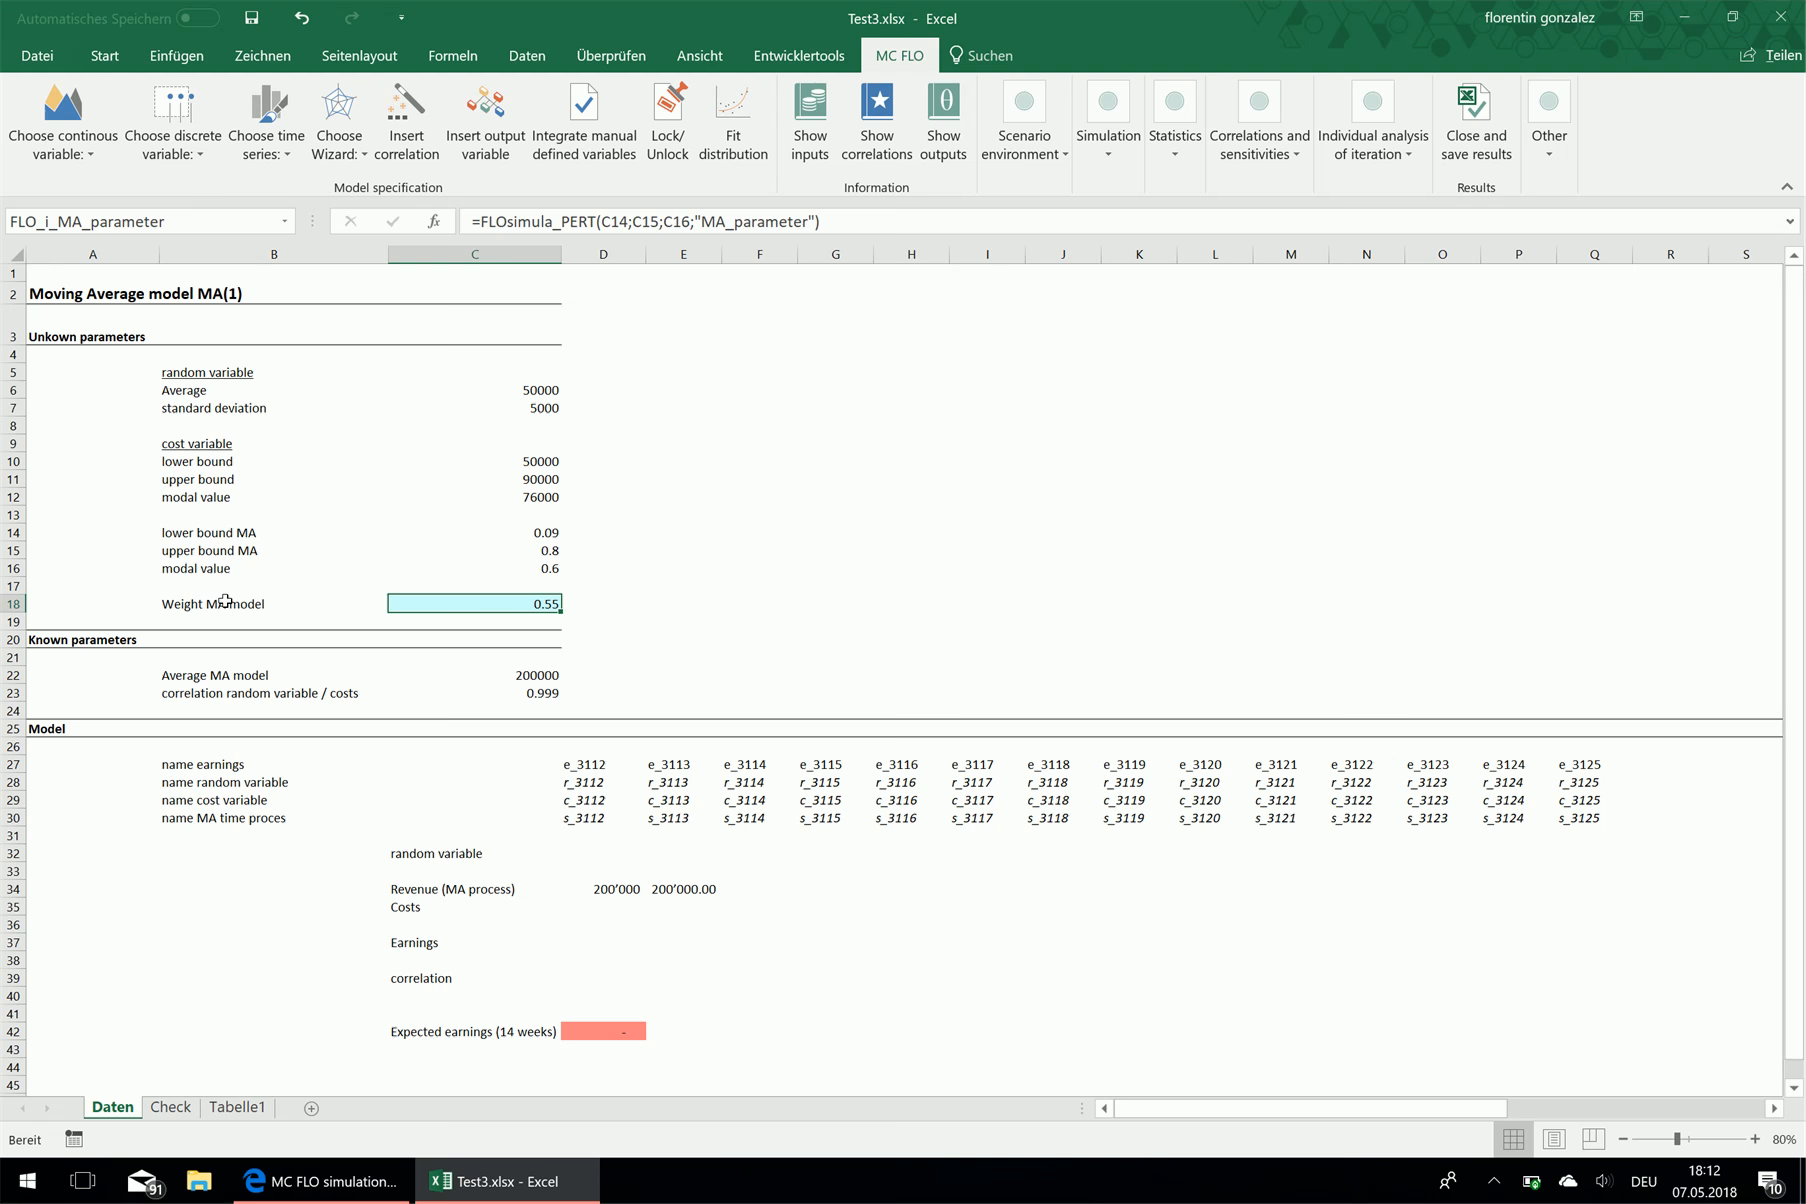
Start a FLOsimula_Normal formula in cell D32 of the random variable row
{"action": "left_click", "coordinate": [583, 855]}
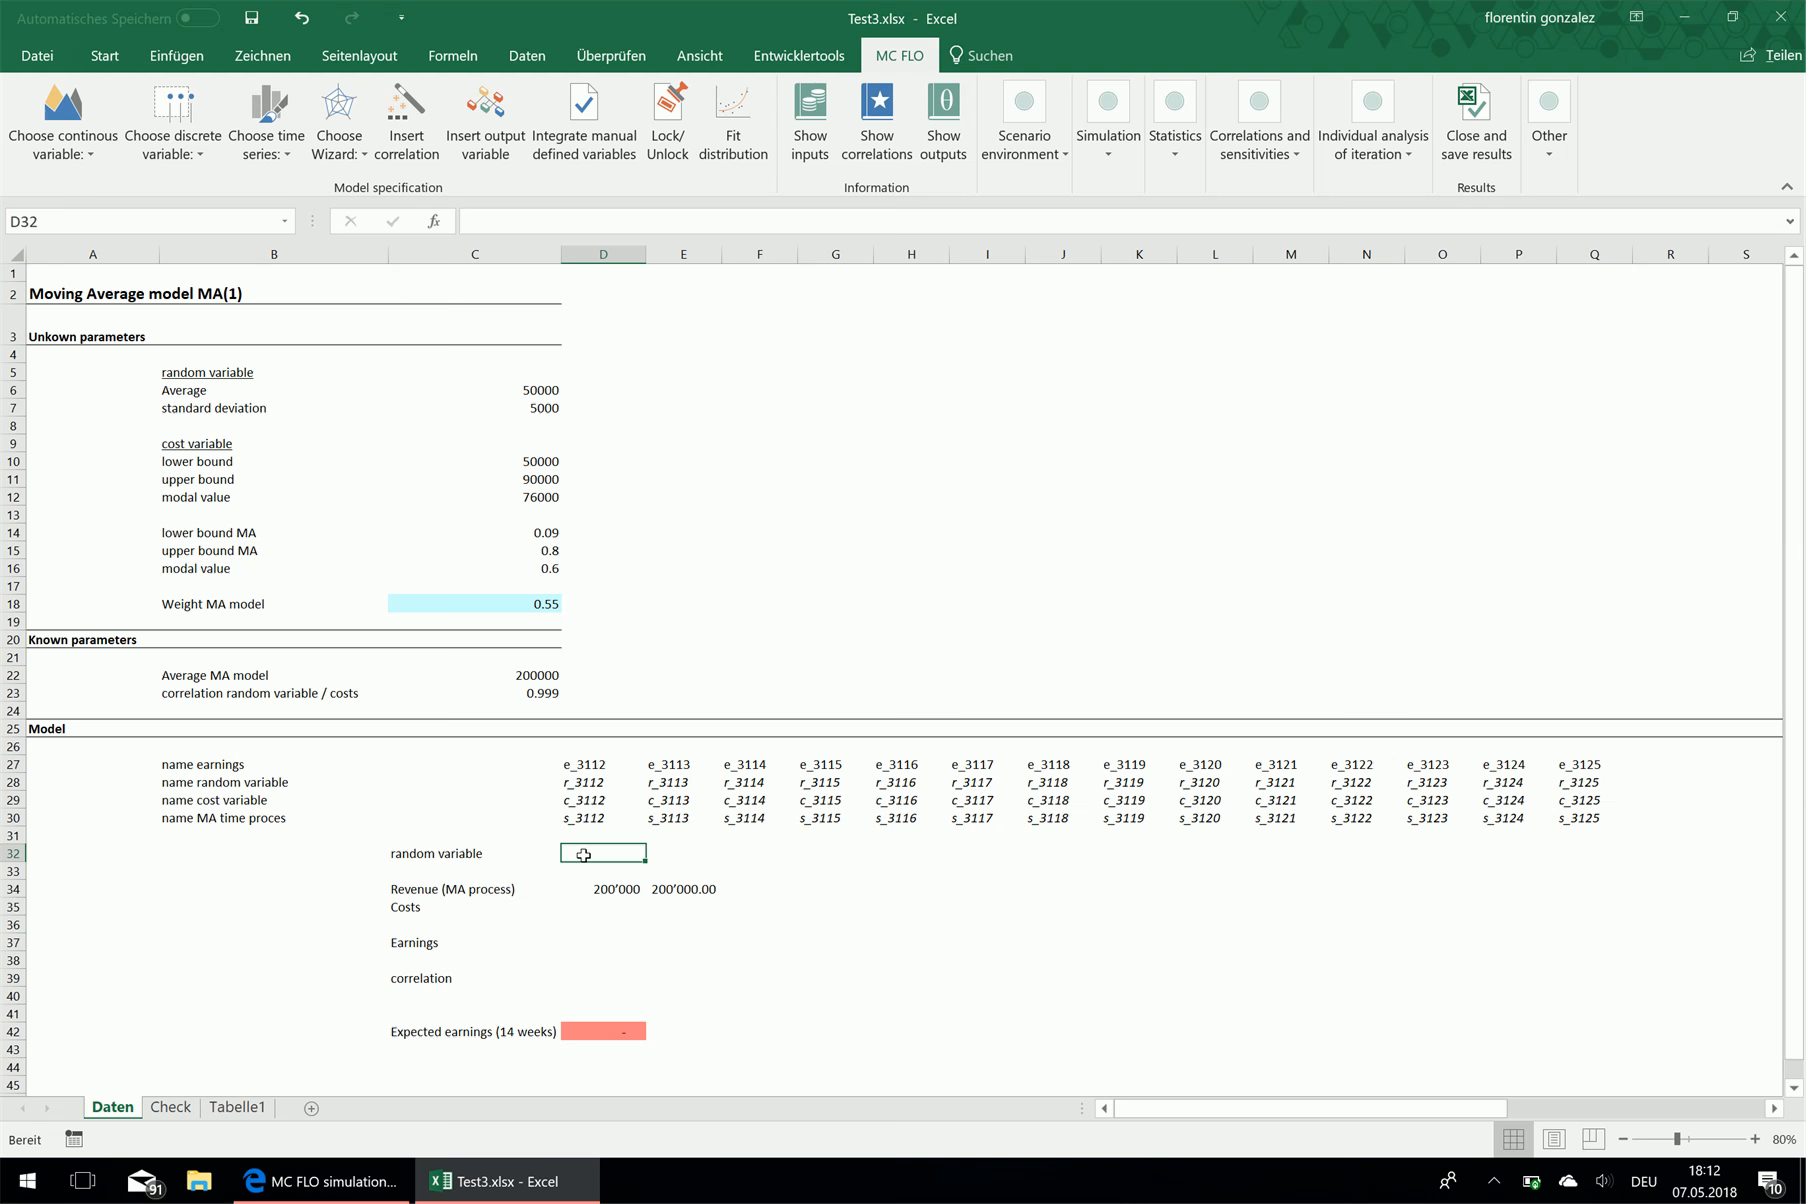
{"action": "type", "text": "="}
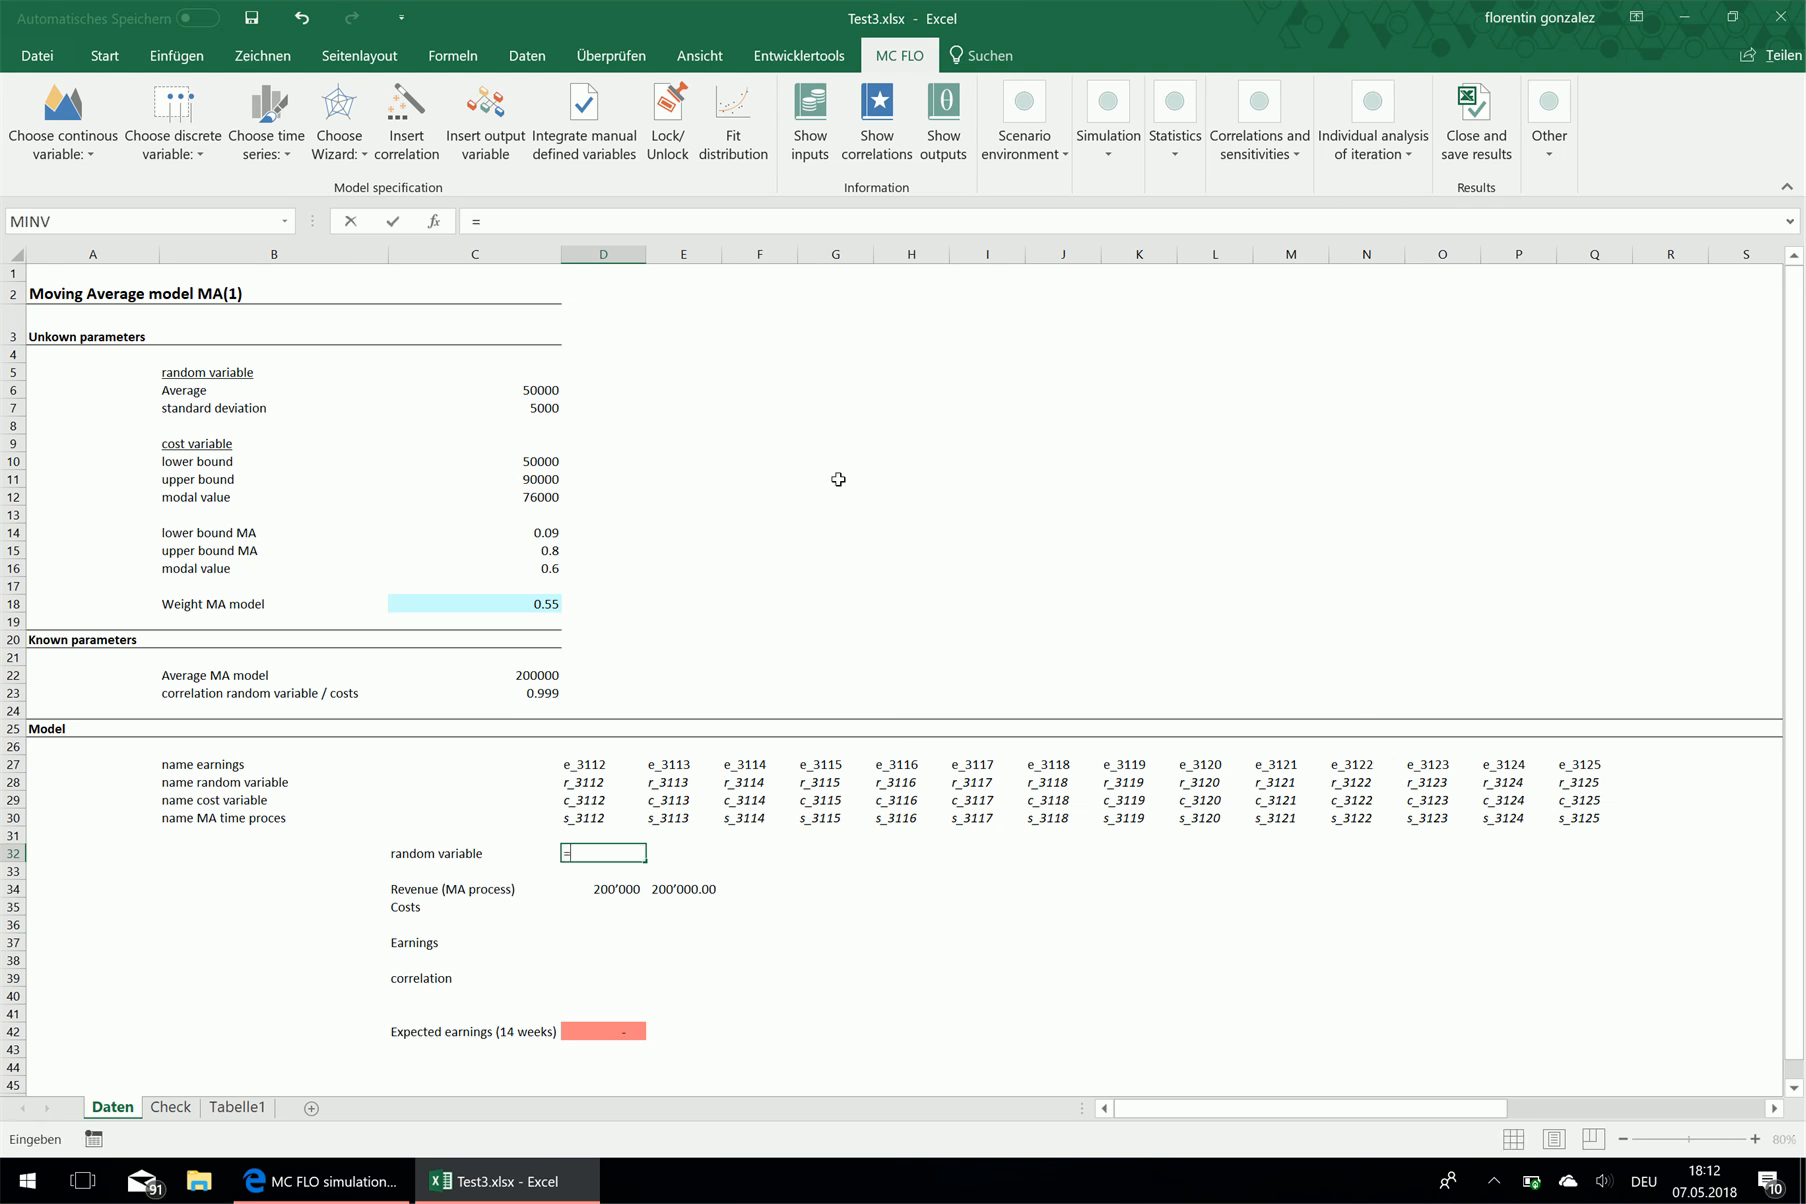
{"action": "type", "text": "flo"}
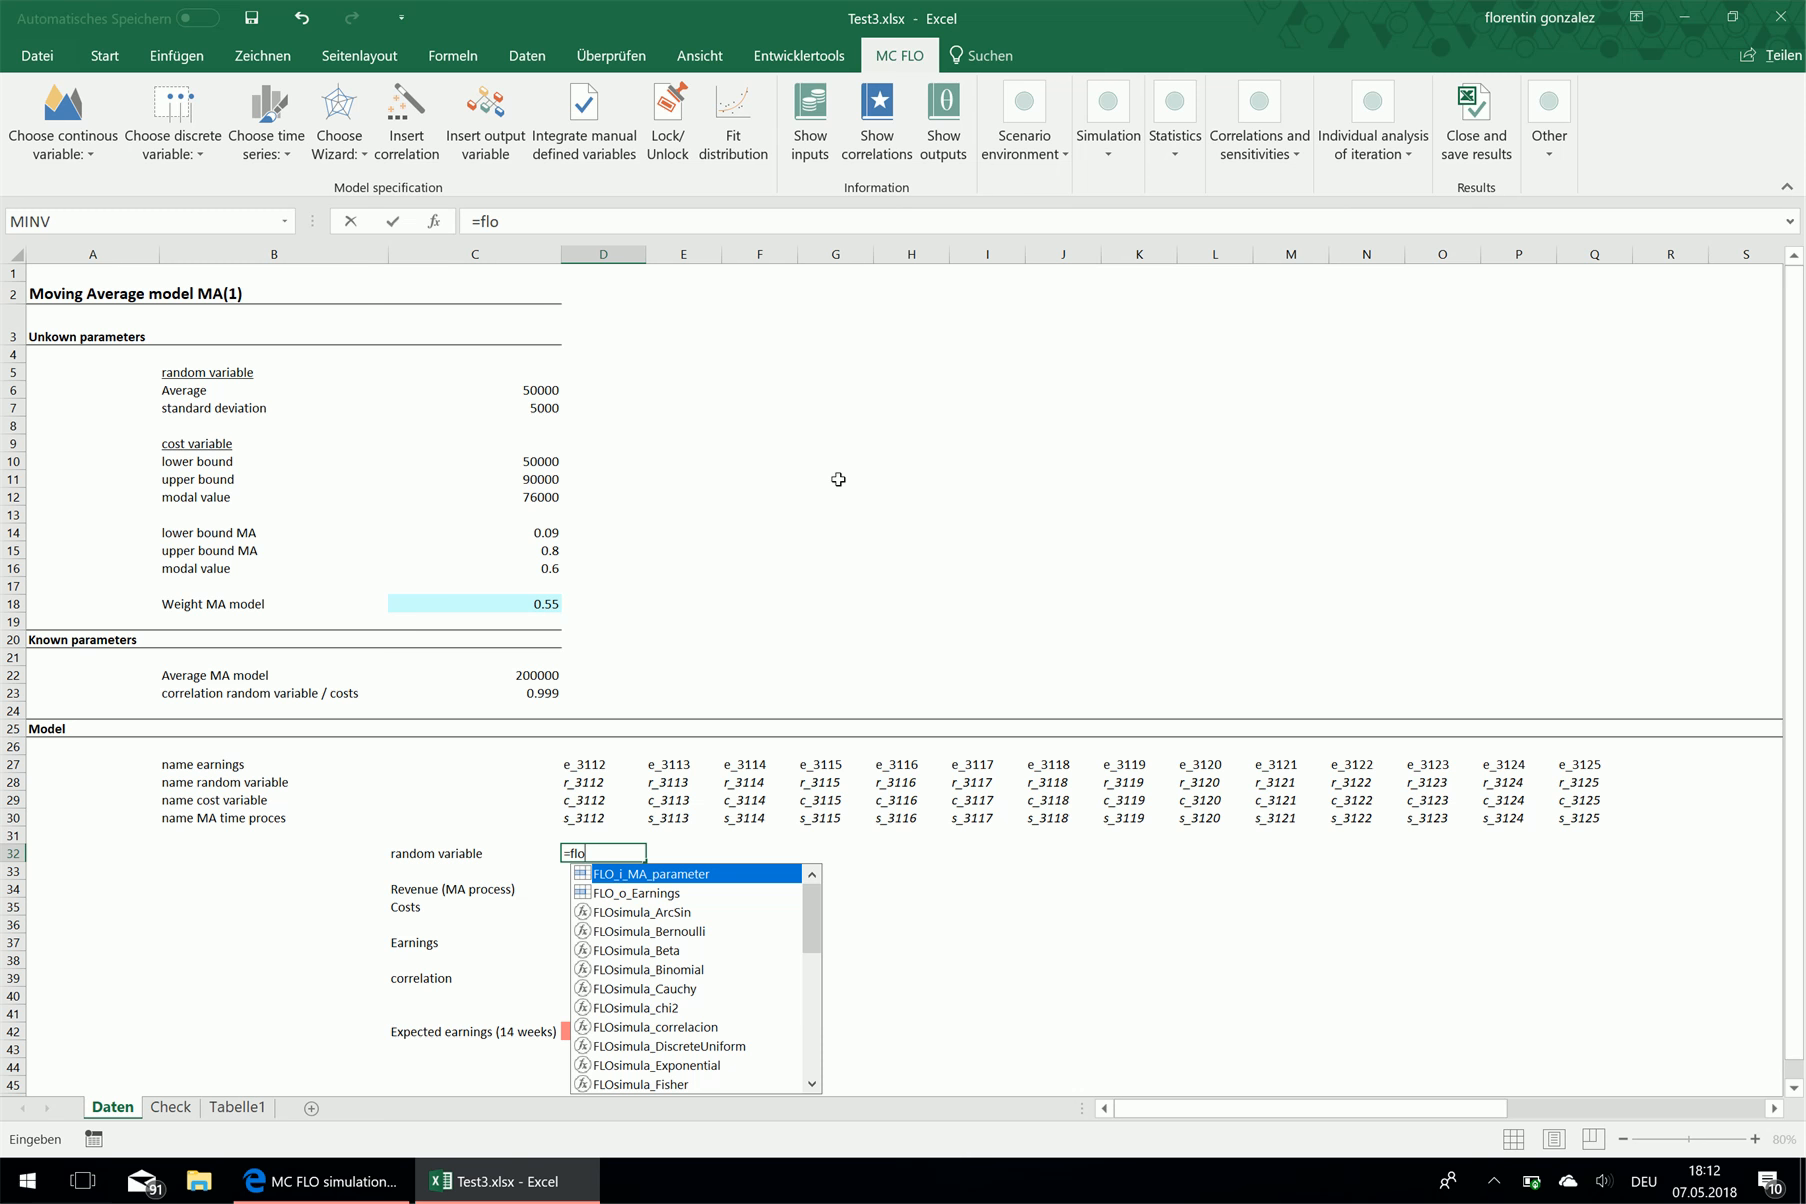
{"action": "type", "text": "s"}
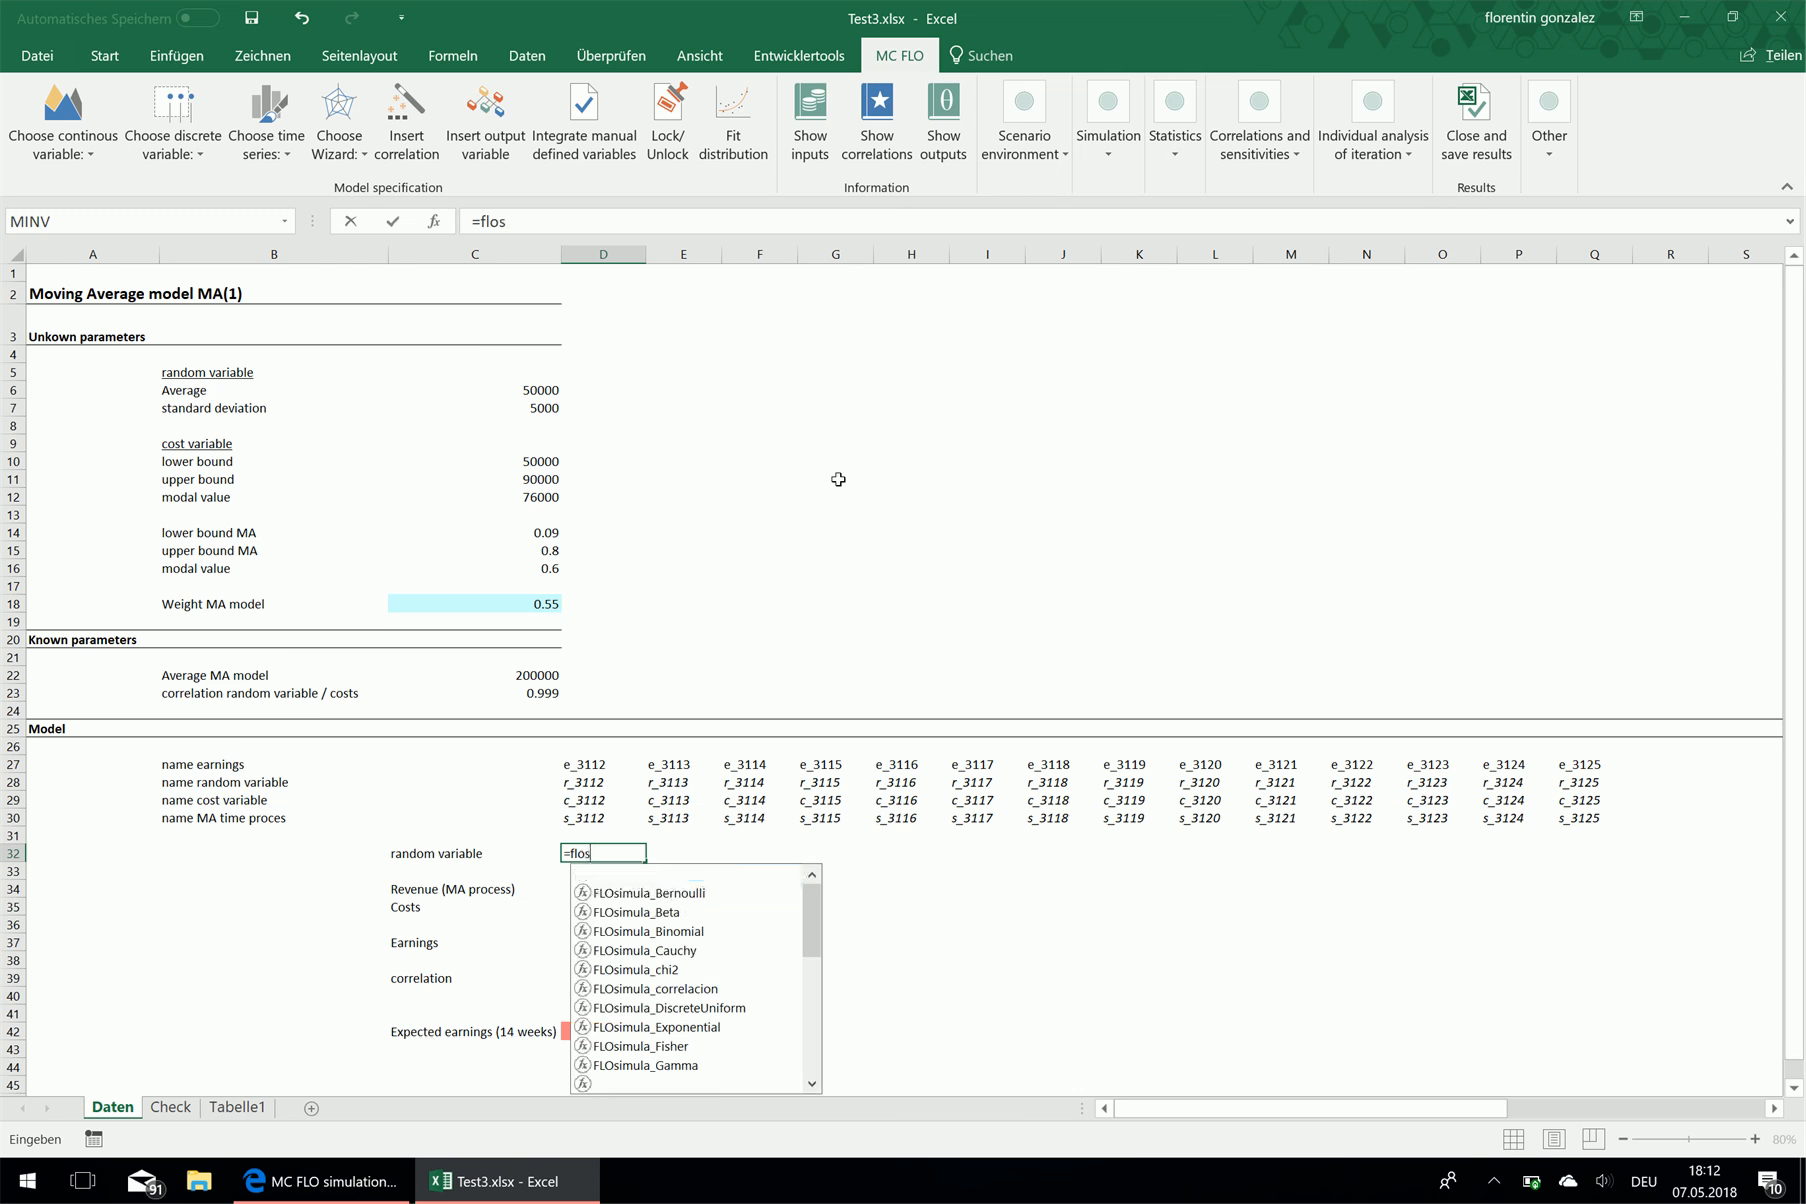
{"action": "type", "text": "imula"}
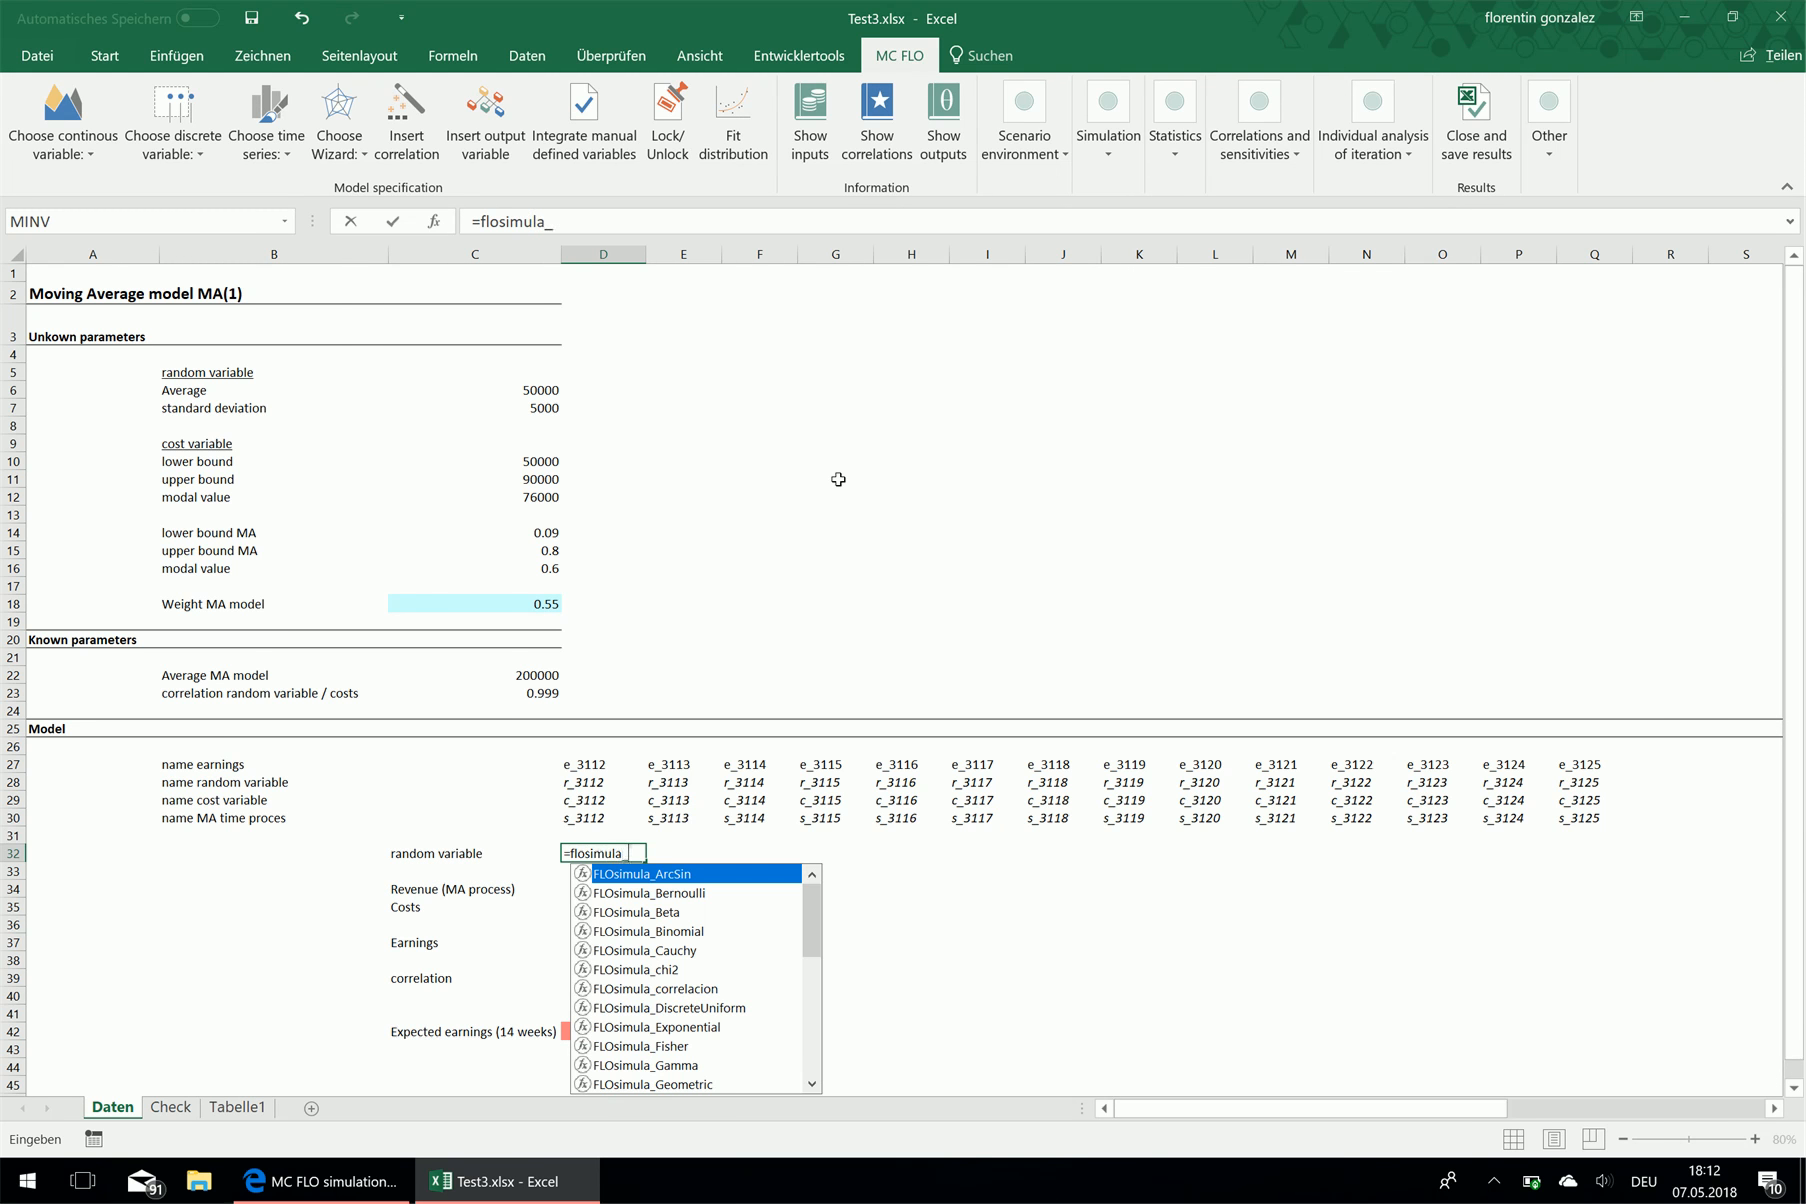
{"action": "type", "text": "_normal"}
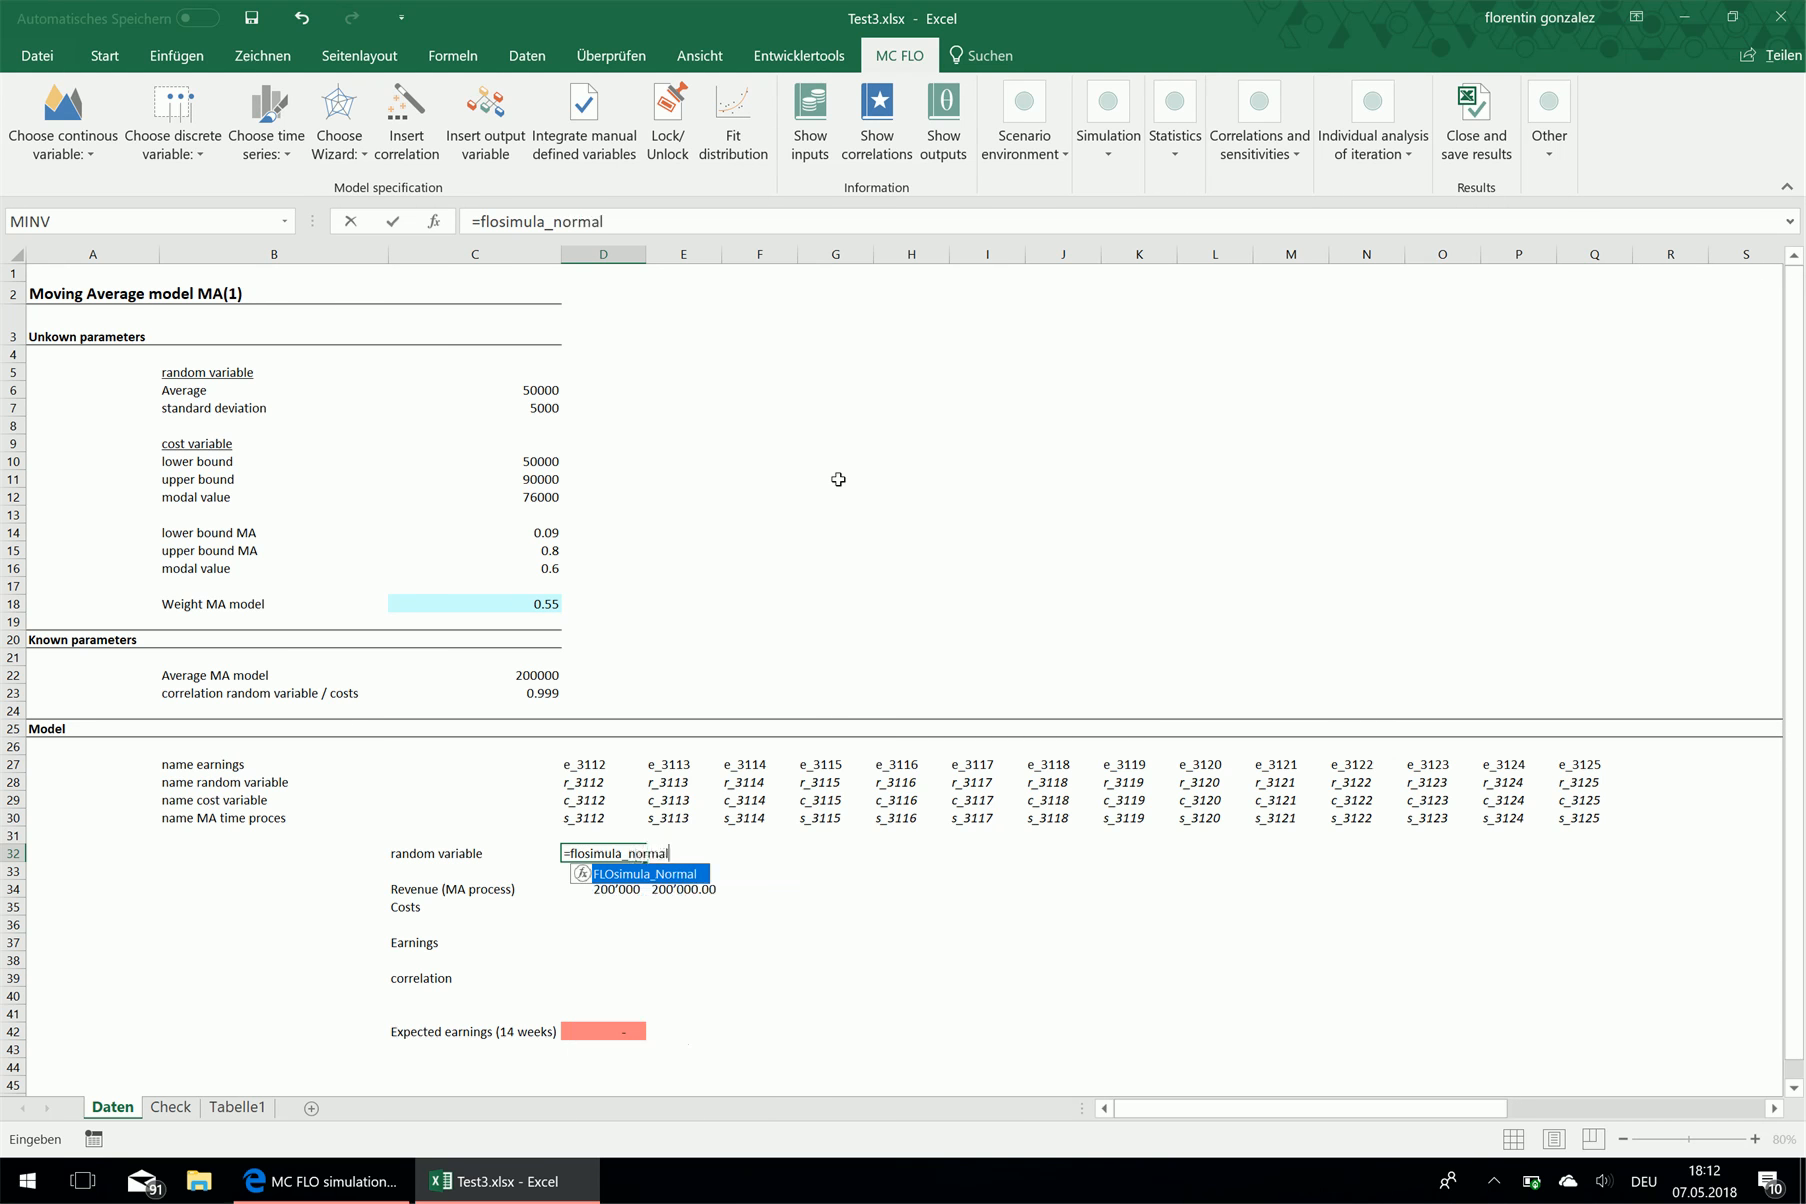
{"action": "type", "text": "("}
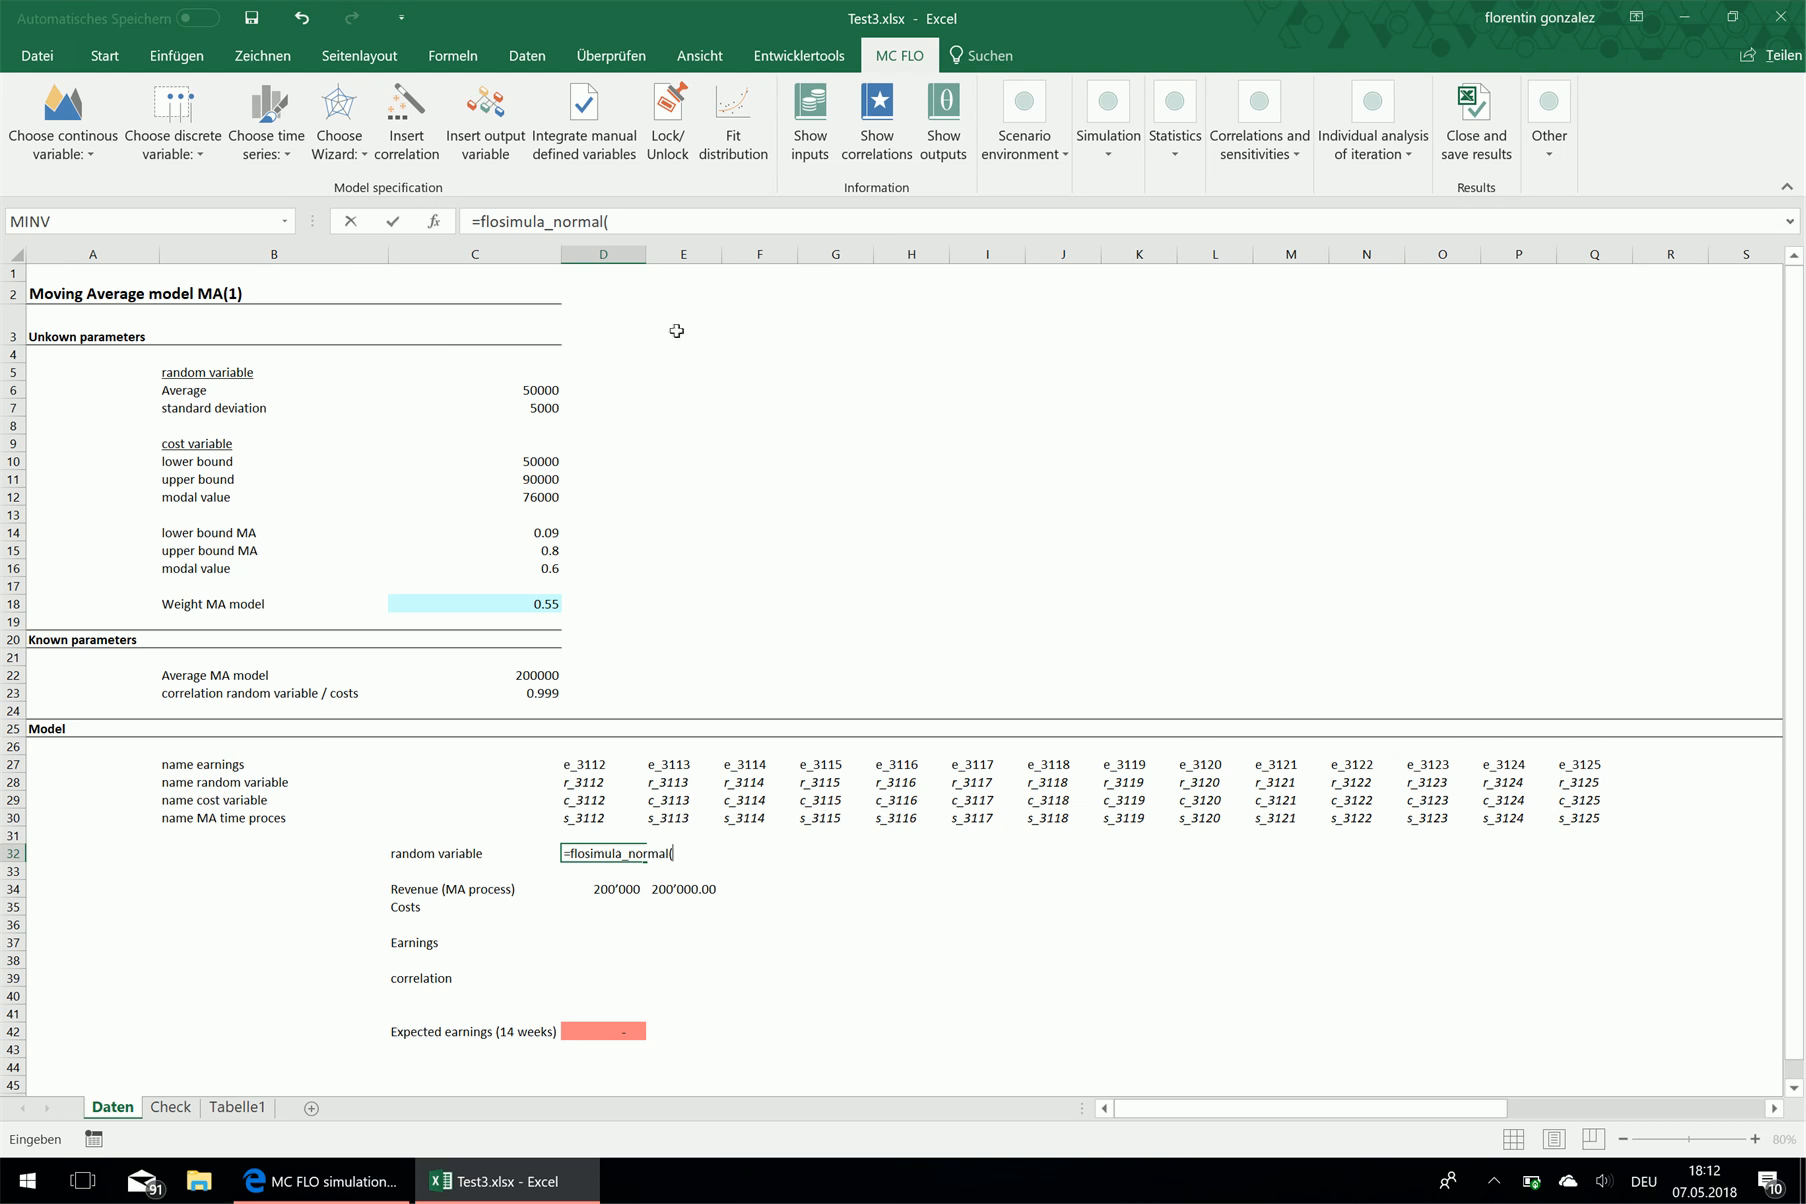
Complete the normal distribution formula with average C6, standard deviation C7 and variable name D28
{"action": "left_click", "coordinate": [543, 389]}
{"action": "type", "text": ";"}
{"action": "left_click", "coordinate": [535, 409]}
{"action": "type", "text": ";"}
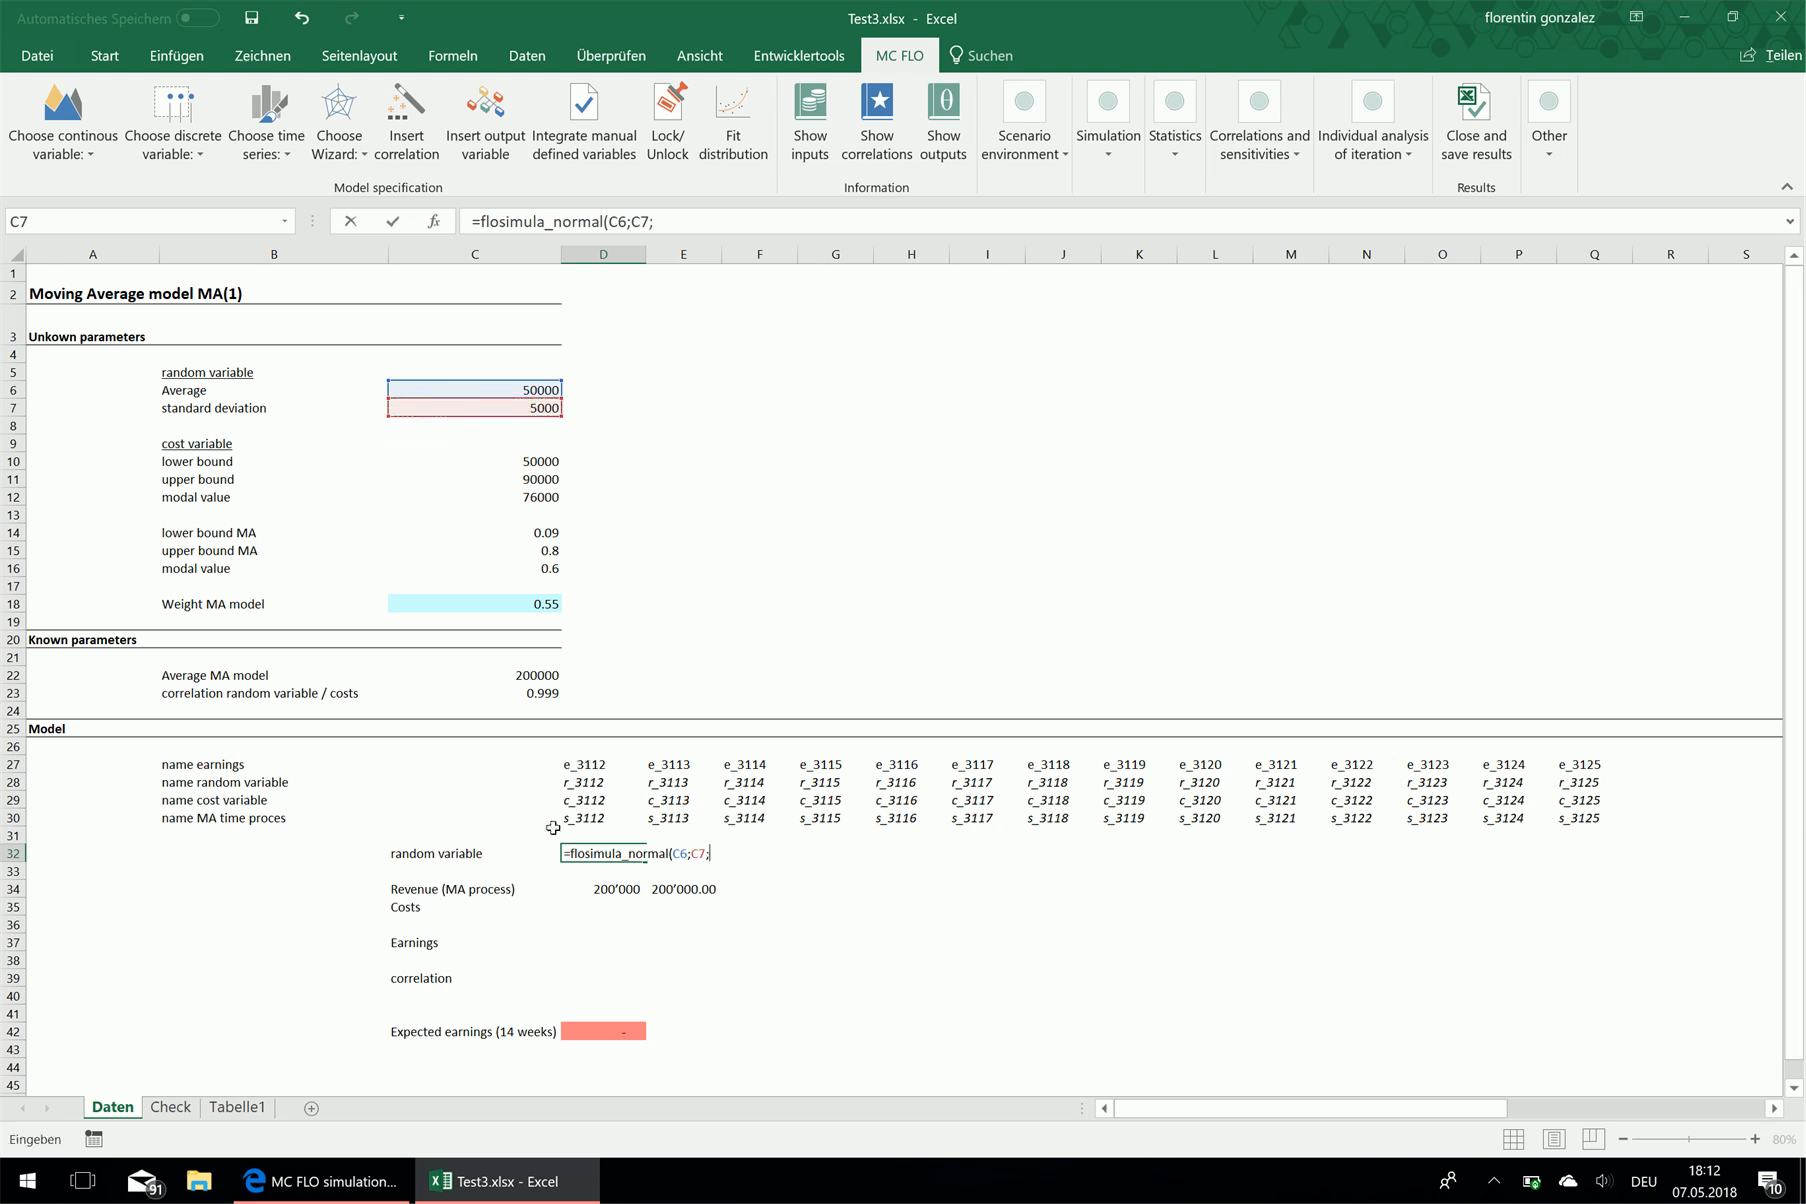
{"action": "left_click", "coordinate": [594, 781]}
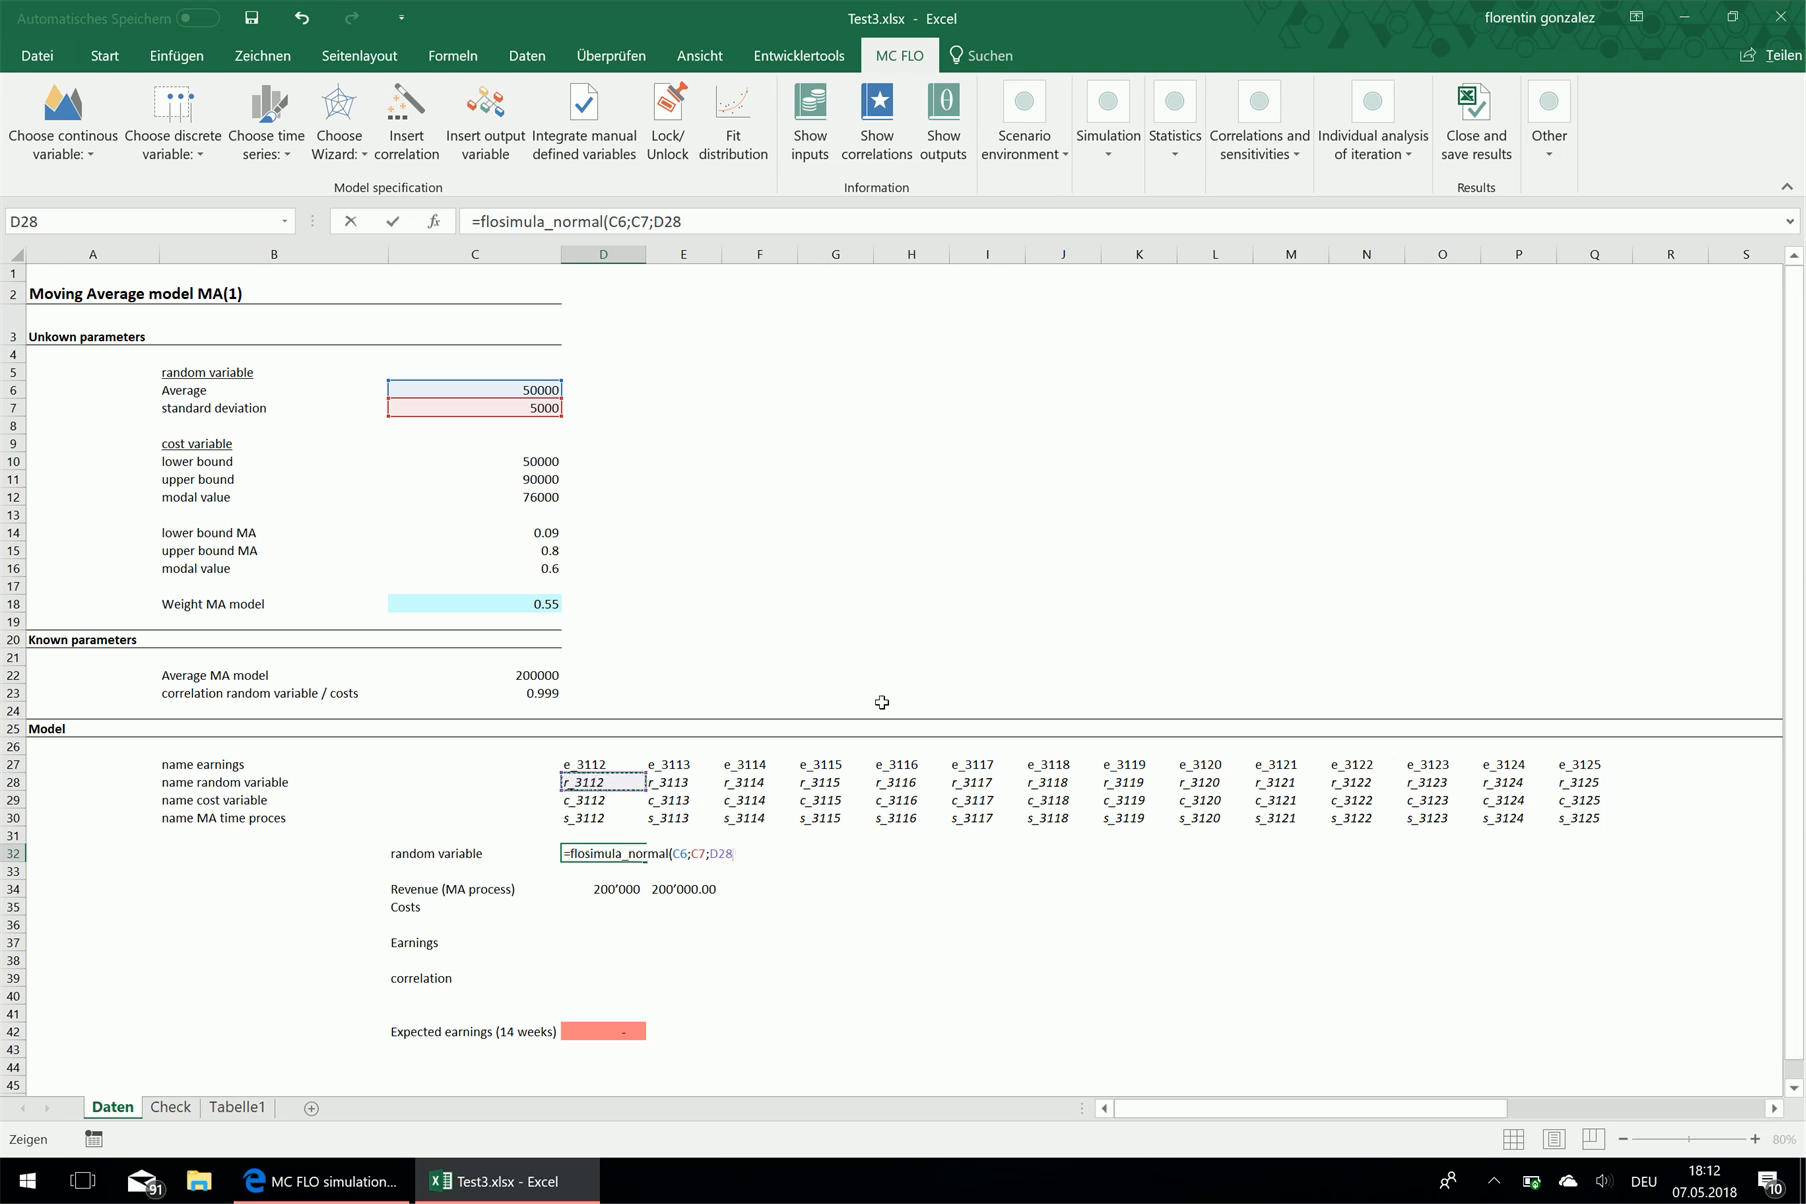
{"action": "type", "text": ";D28)"}
{"action": "key", "text": "Return"}
Make the average and standard deviation references in D32's formula absolute as $C$6 and $C$7
{"action": "key", "text": "Up"}
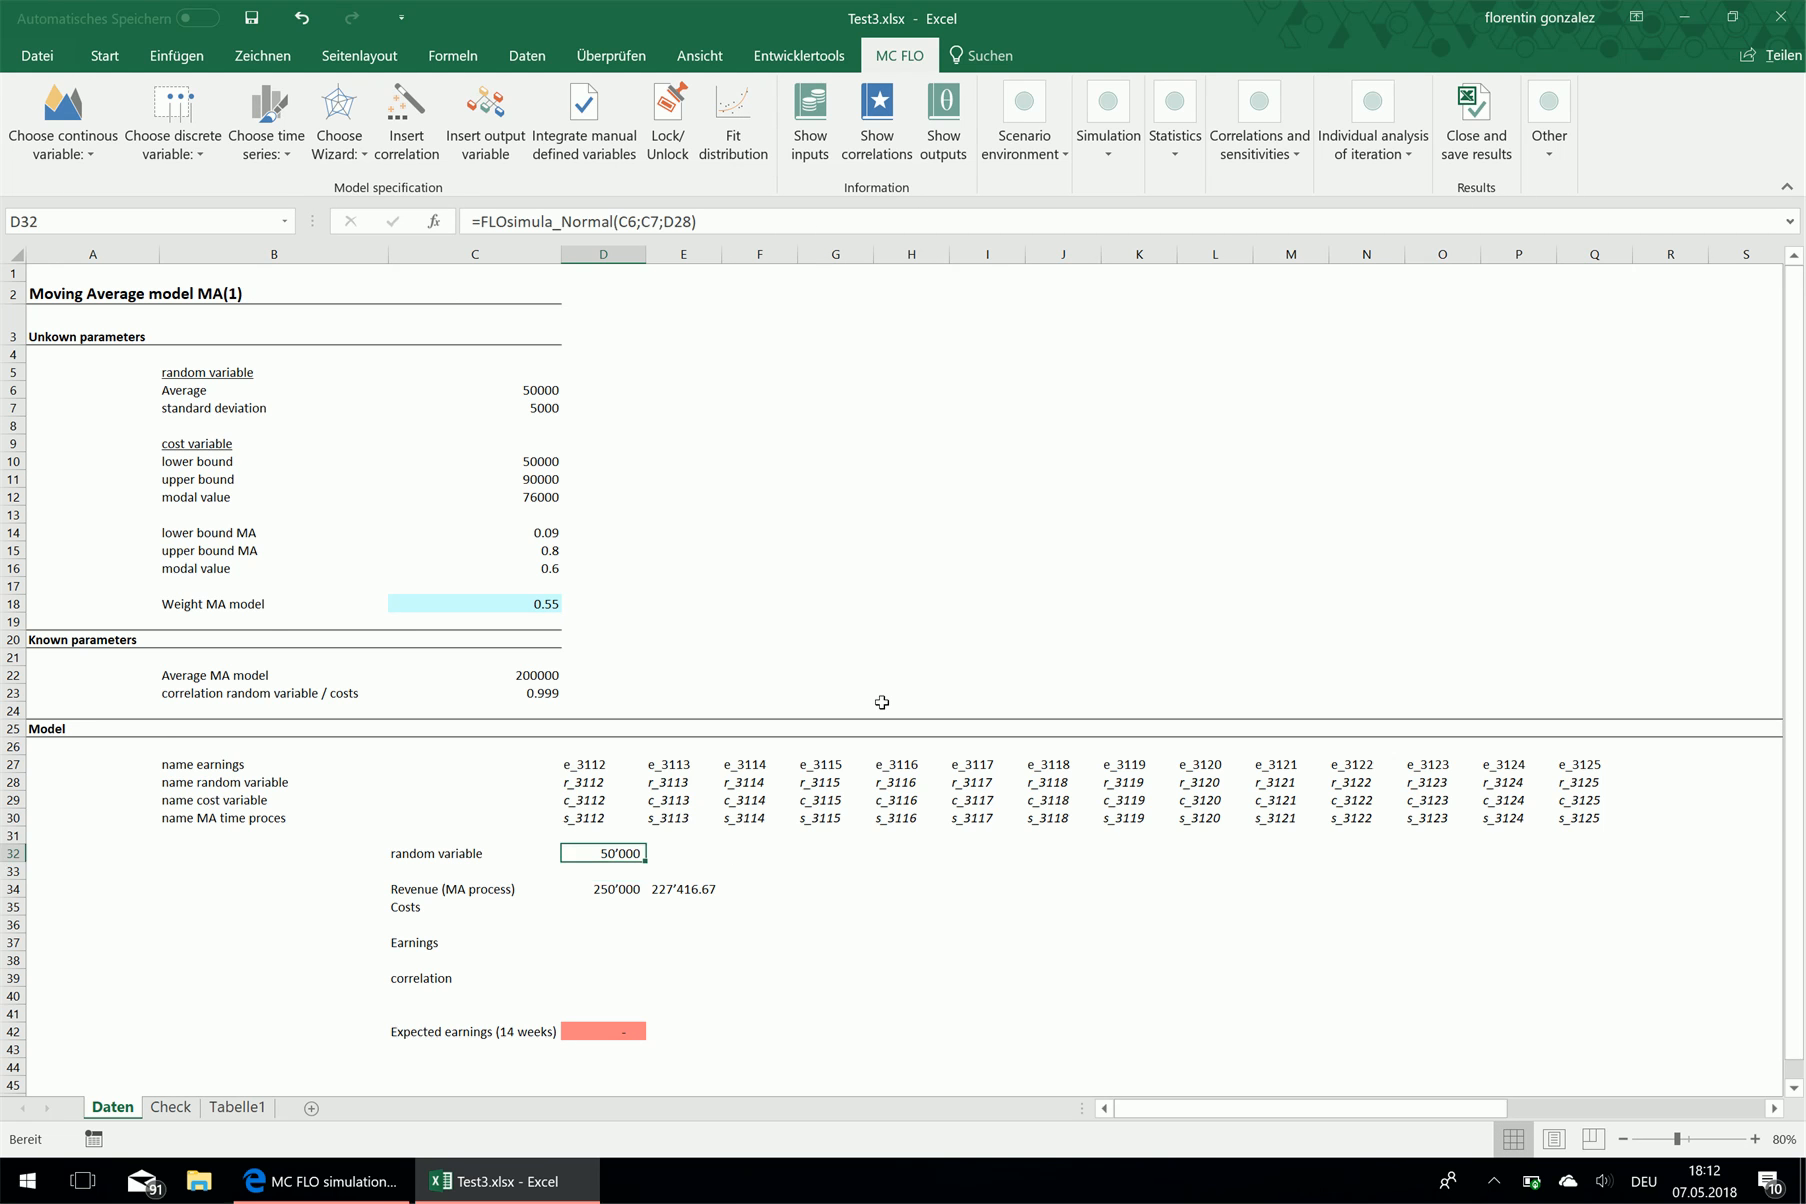
{"action": "key", "text": "F2"}
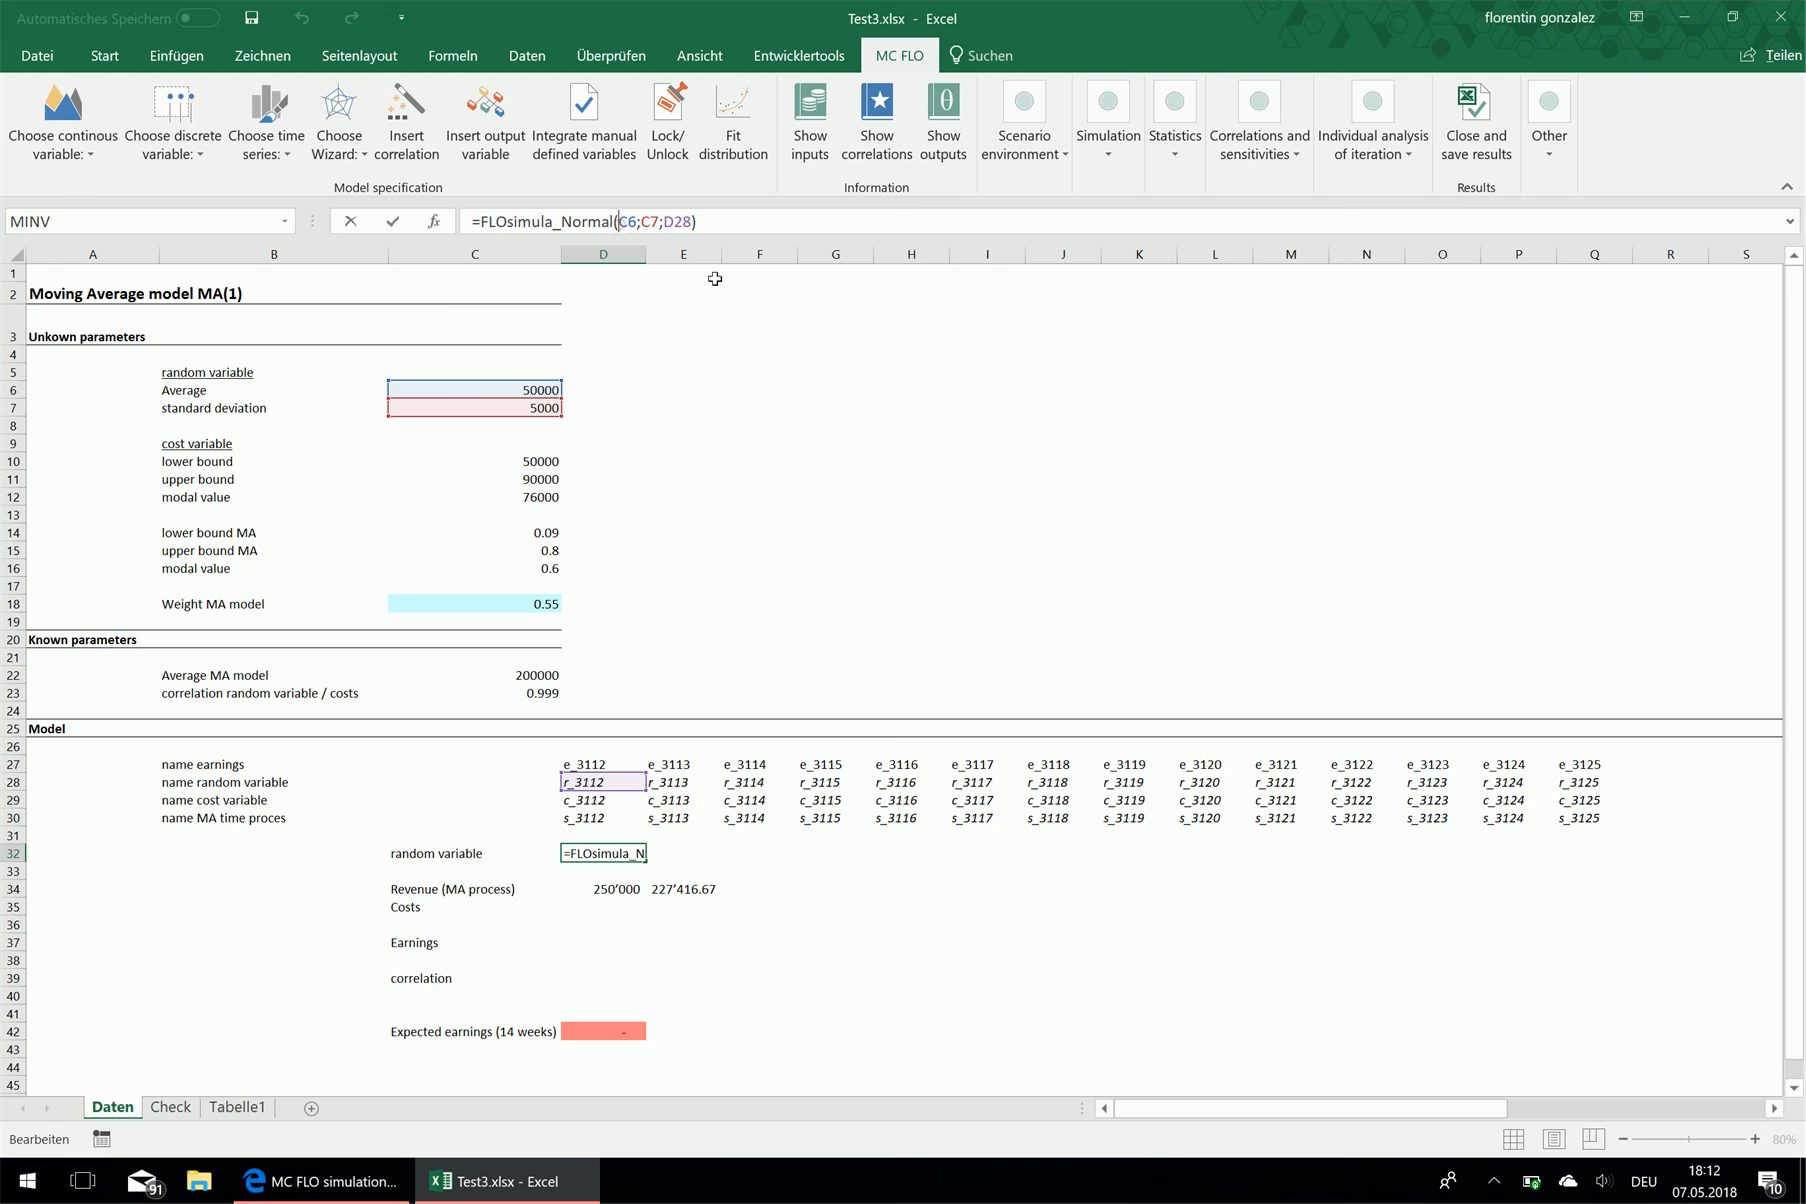
{"action": "key", "text": "F4"}
{"action": "type", "text": "$C$"}
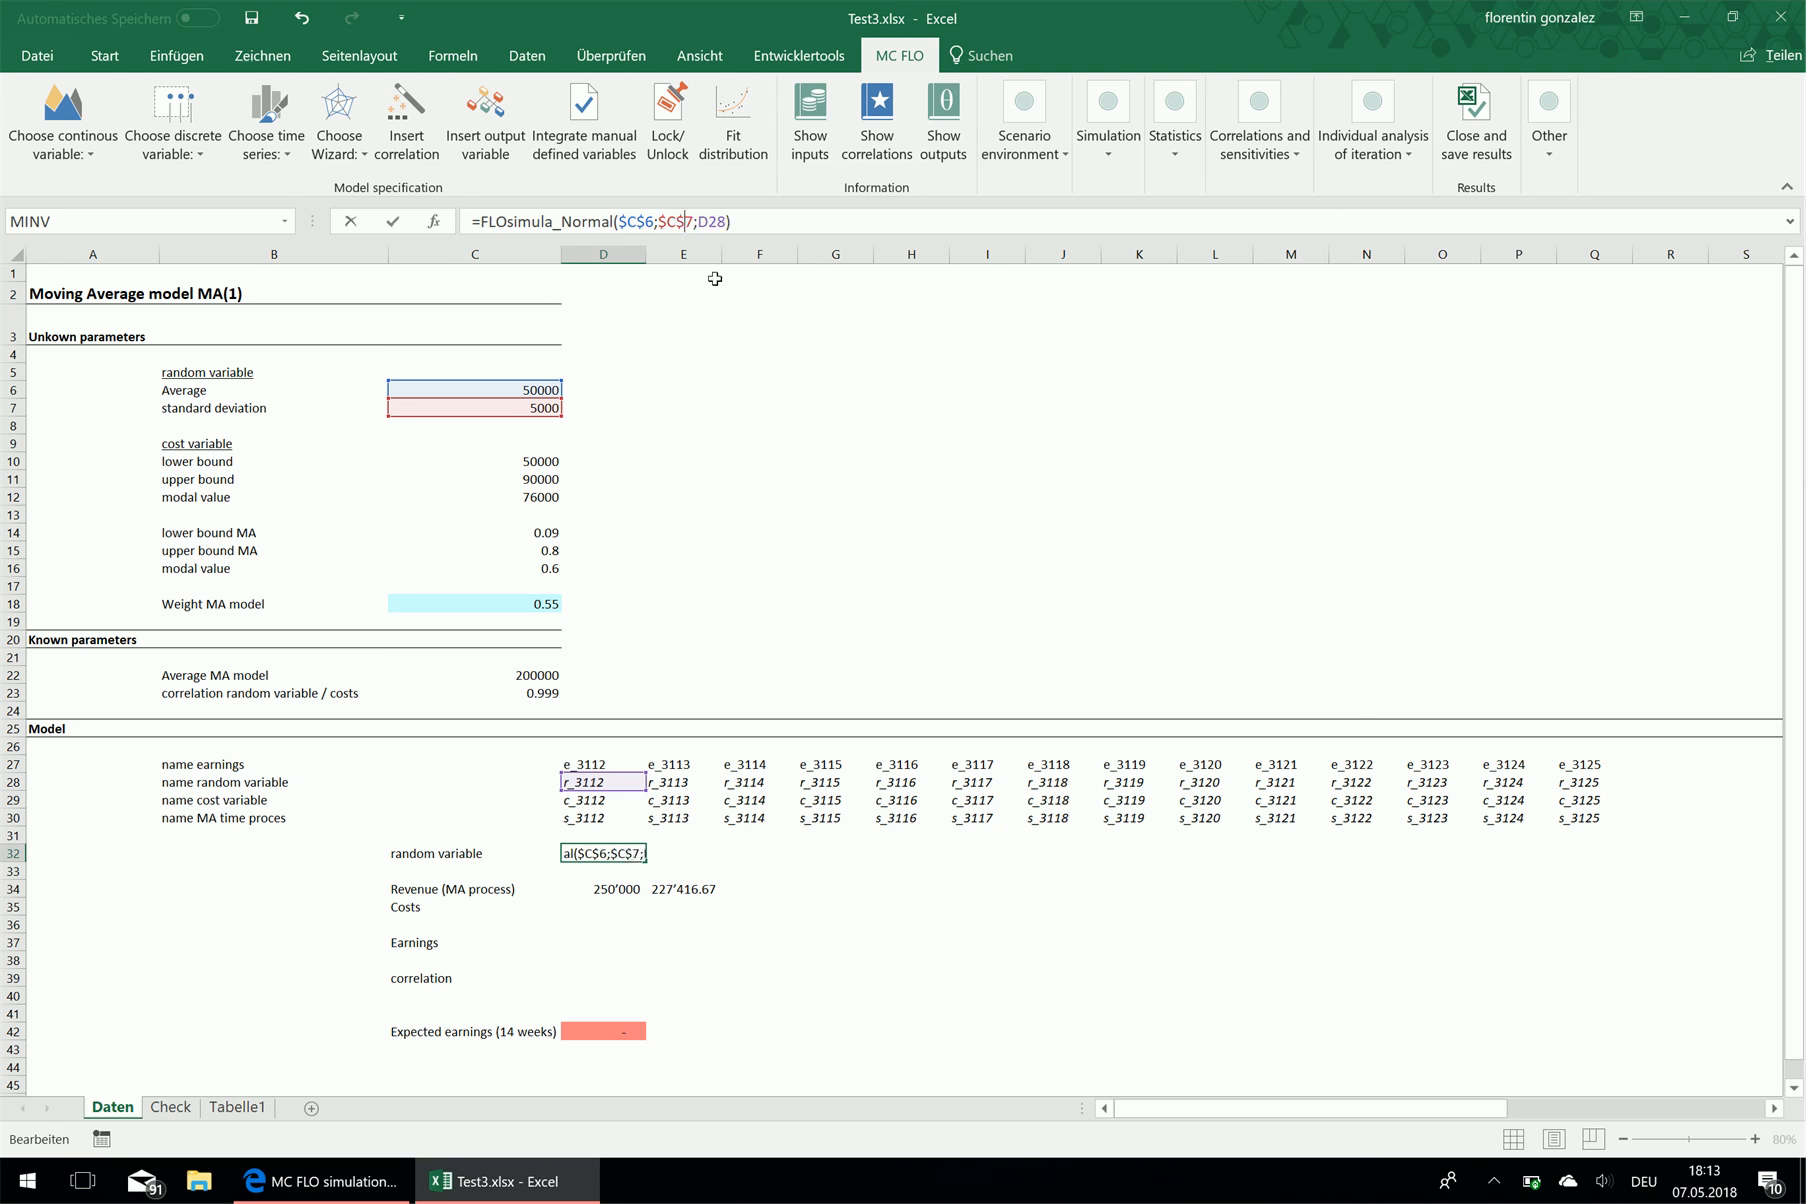
{"action": "key", "text": "Return"}
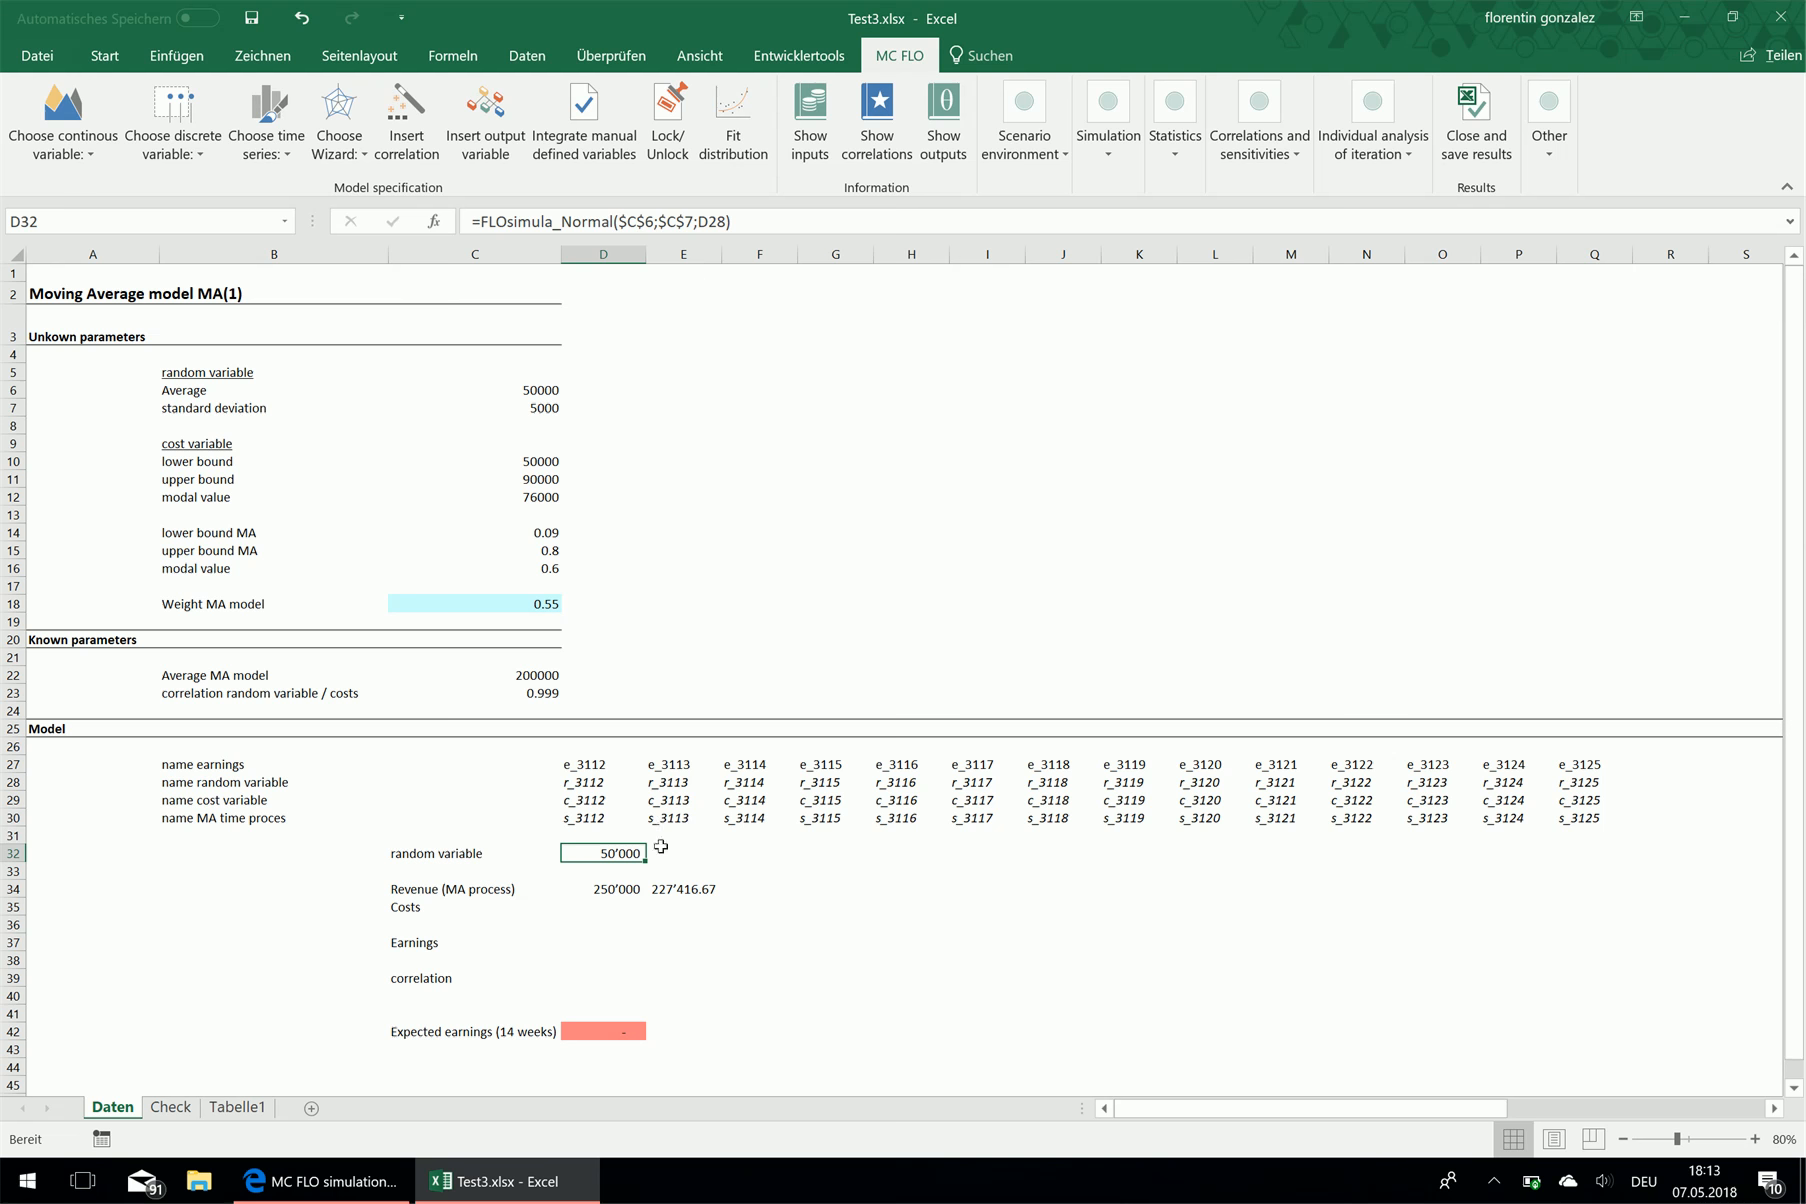
Fill the normal distribution formula from D32 across to Q32 and integrate the manually defined variables into the model
{"action": "left_click_drag", "start_coordinate": [645, 860], "coordinate": [1600, 887]}
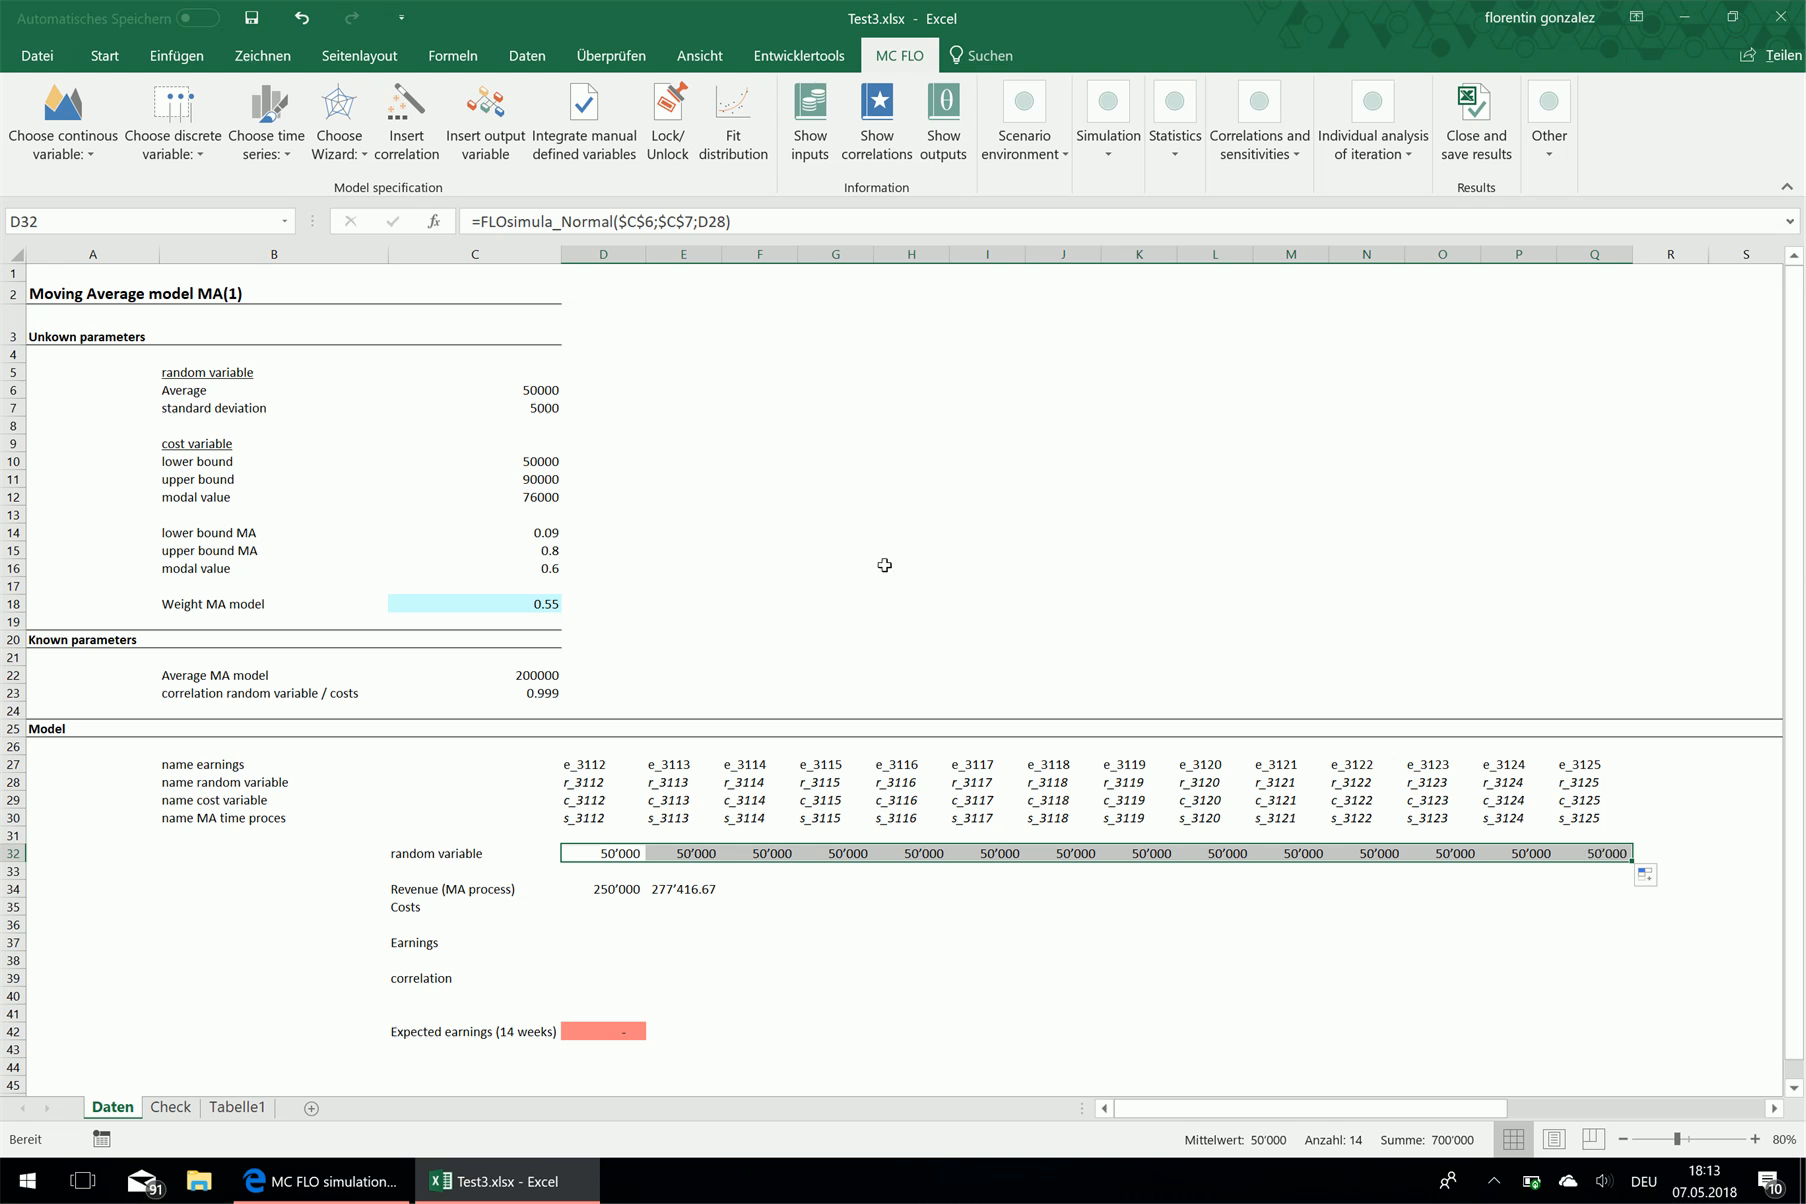
{"action": "left_click", "coordinate": [584, 120]}
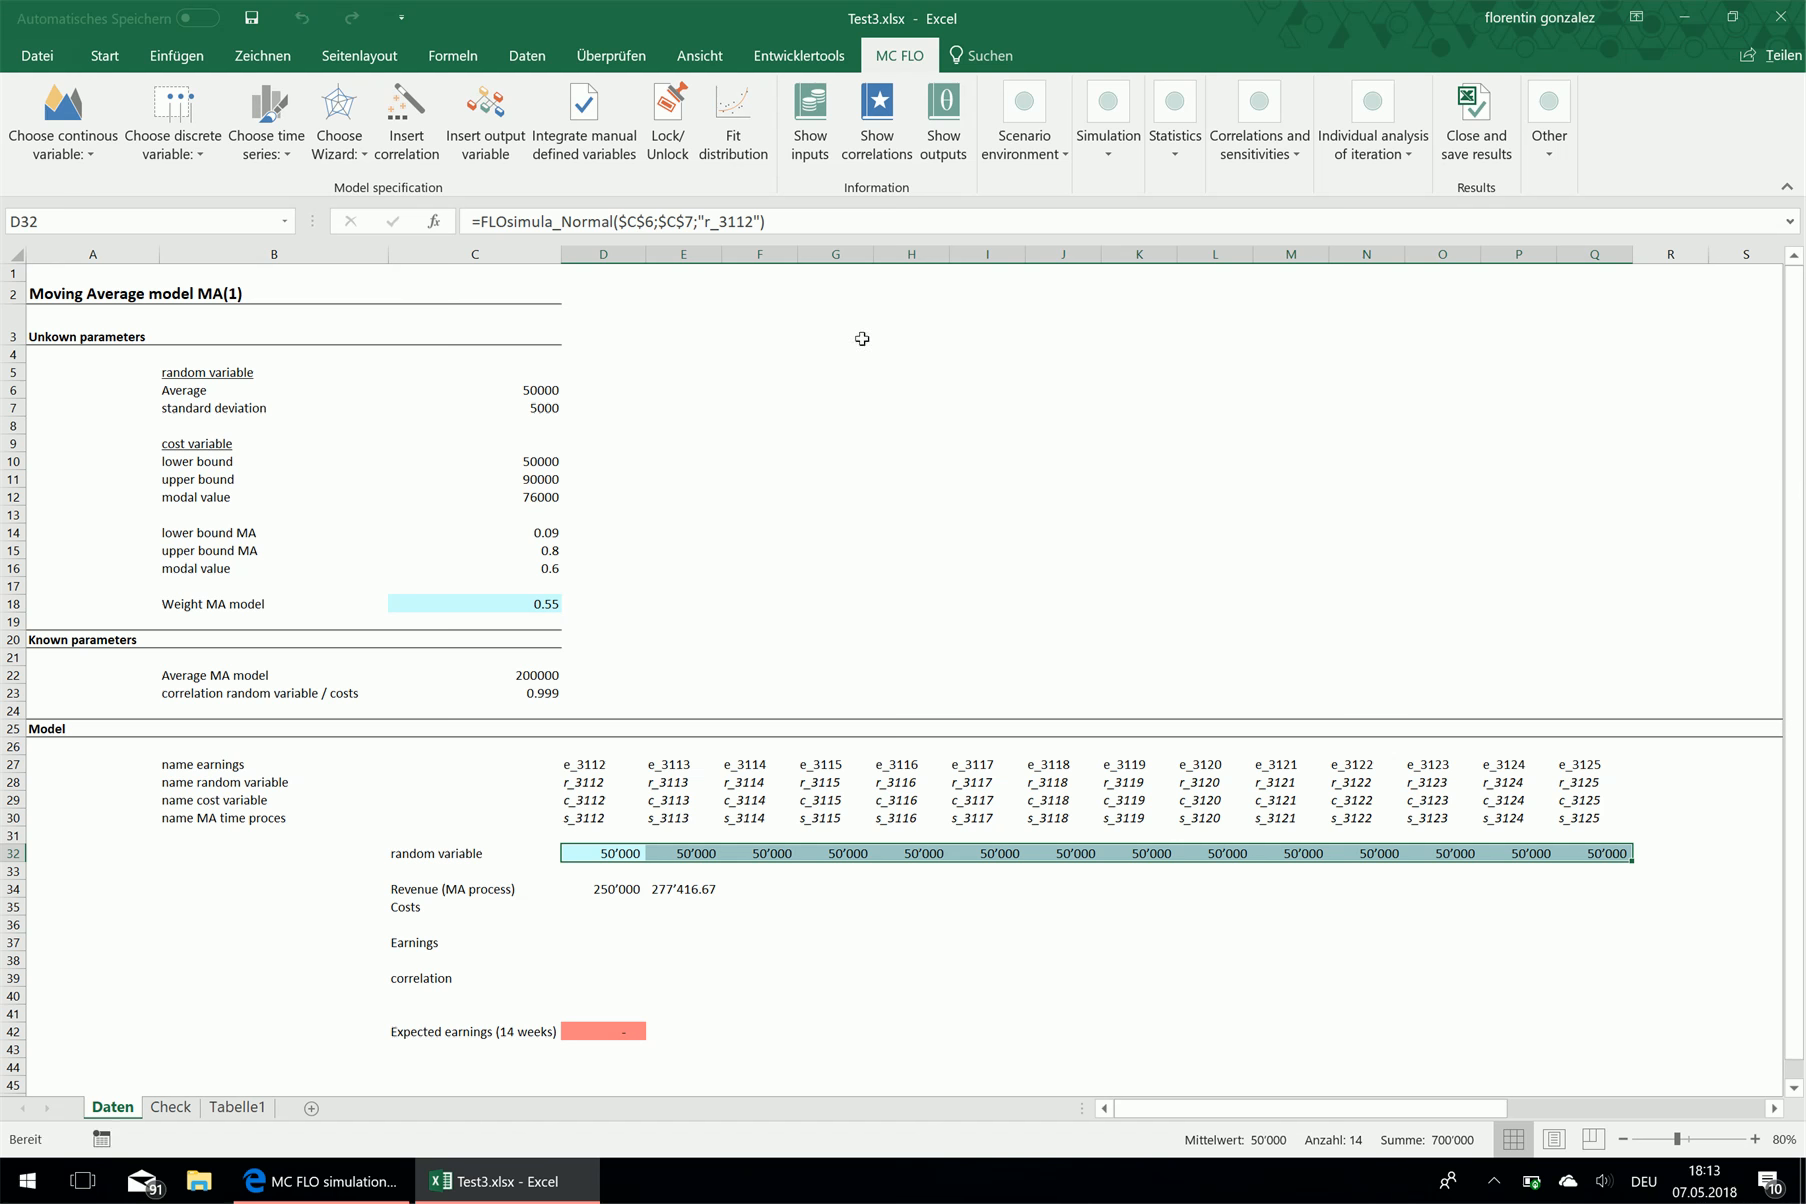
Review the model's input parameter list, checking the entries r_3113 and r_3120
{"action": "left_click", "coordinate": [810, 122]}
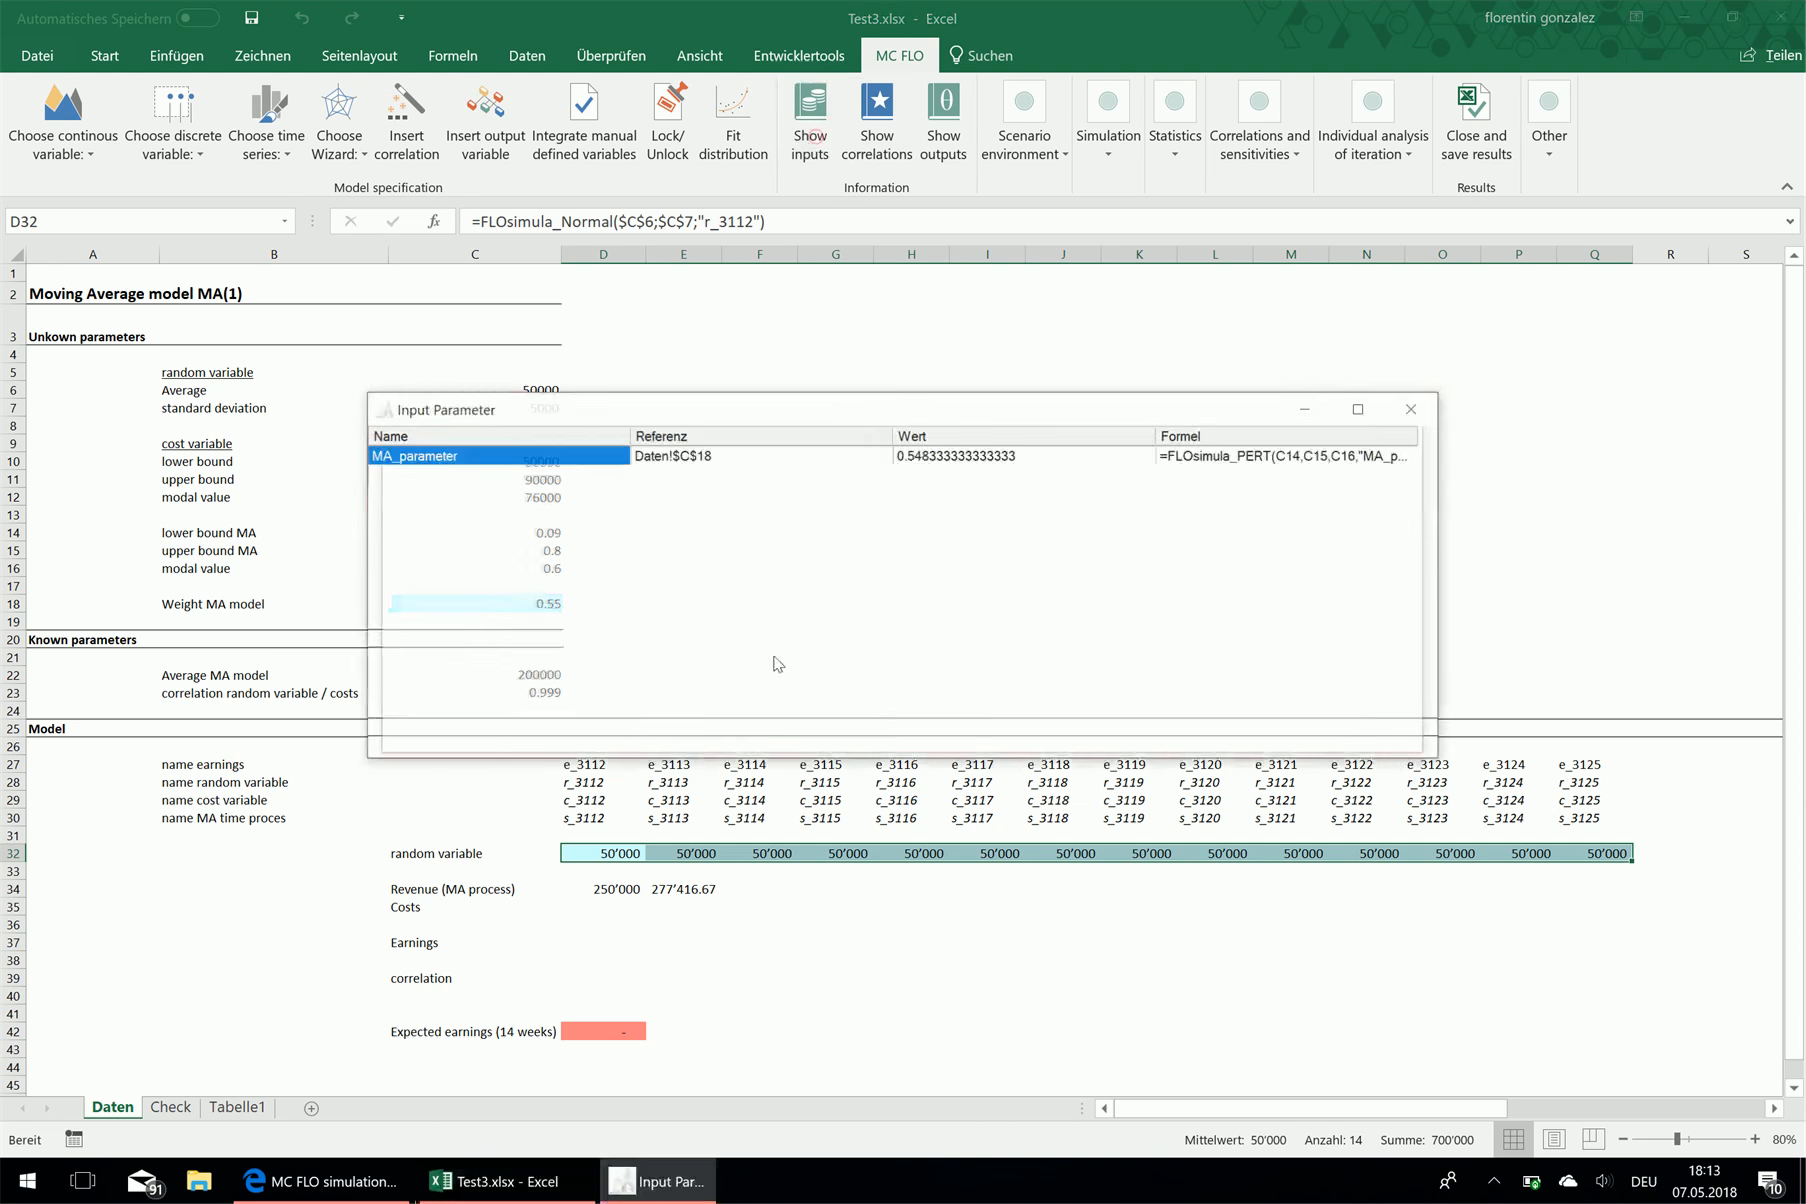
{"action": "left_click", "coordinate": [429, 496]}
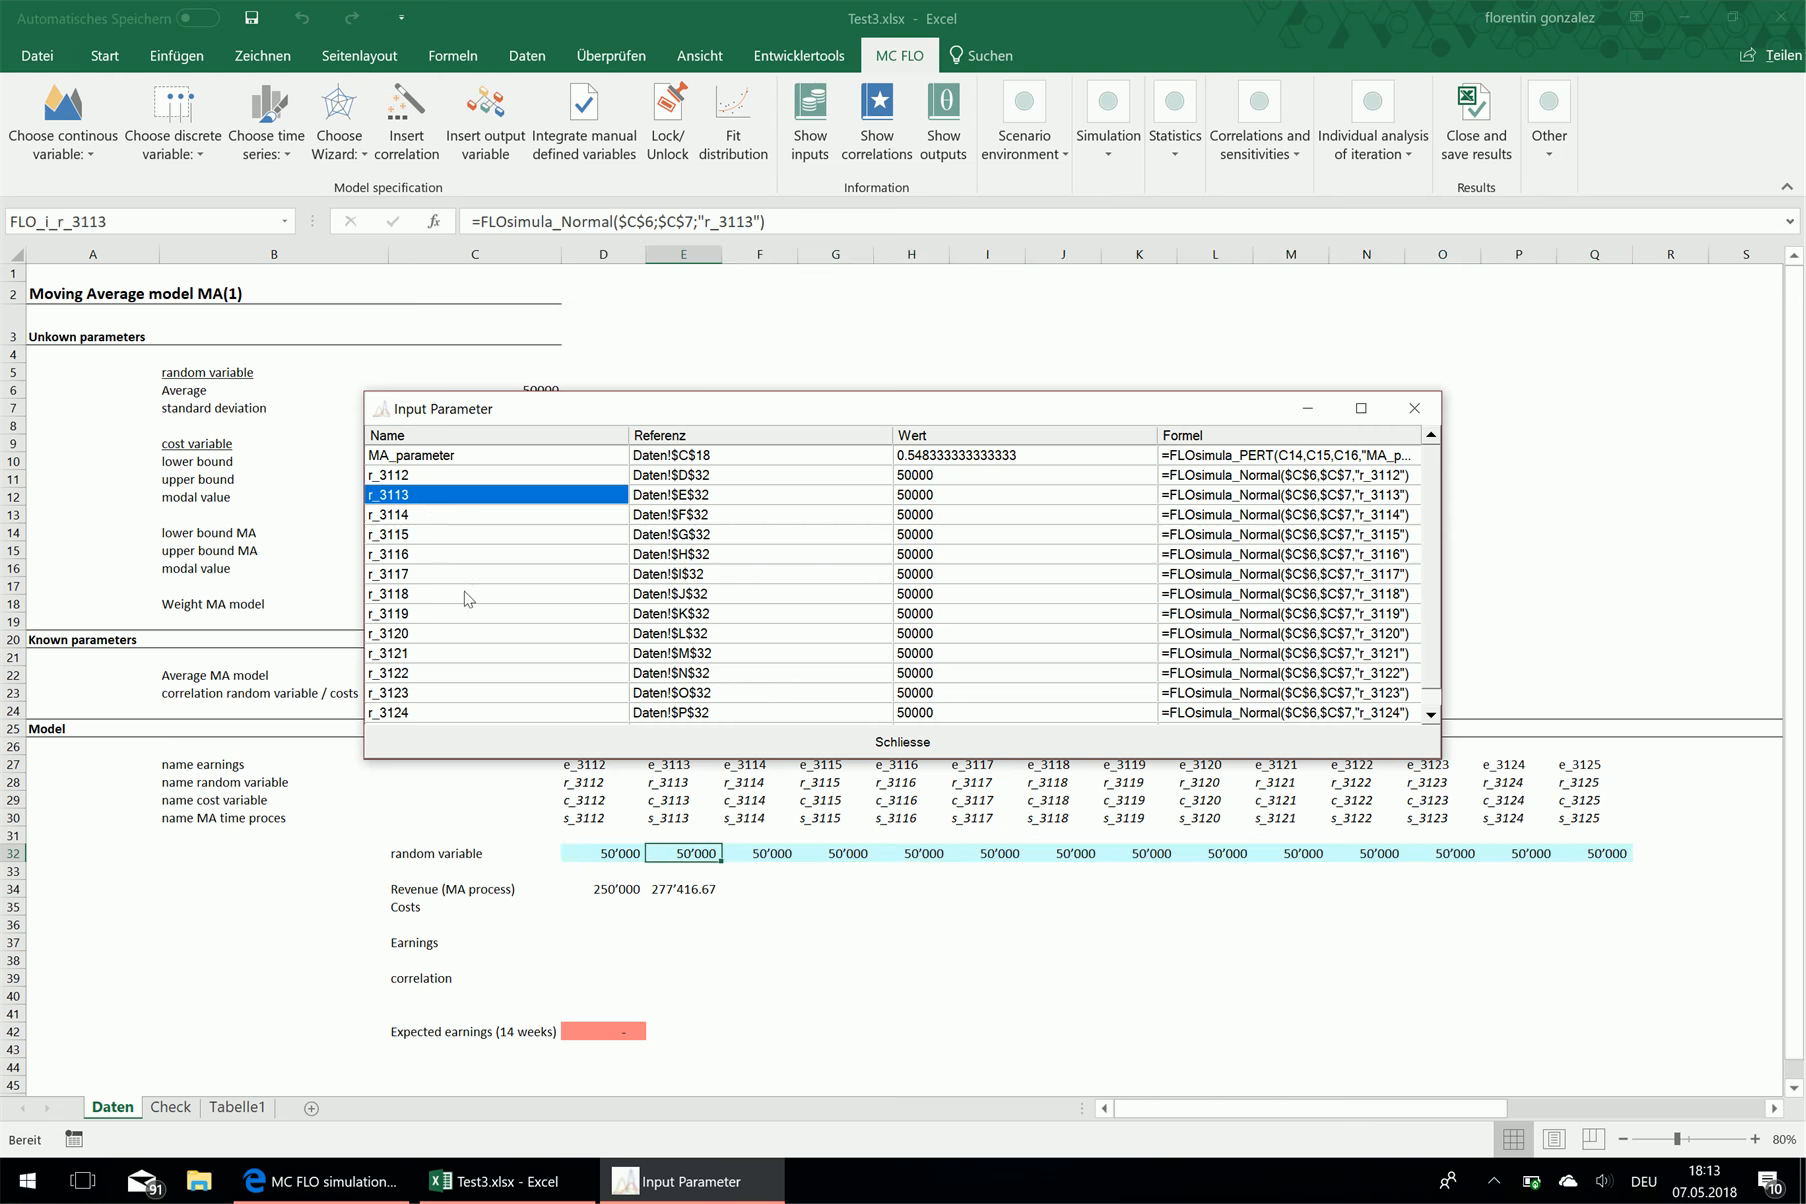
{"action": "left_click", "coordinate": [477, 634]}
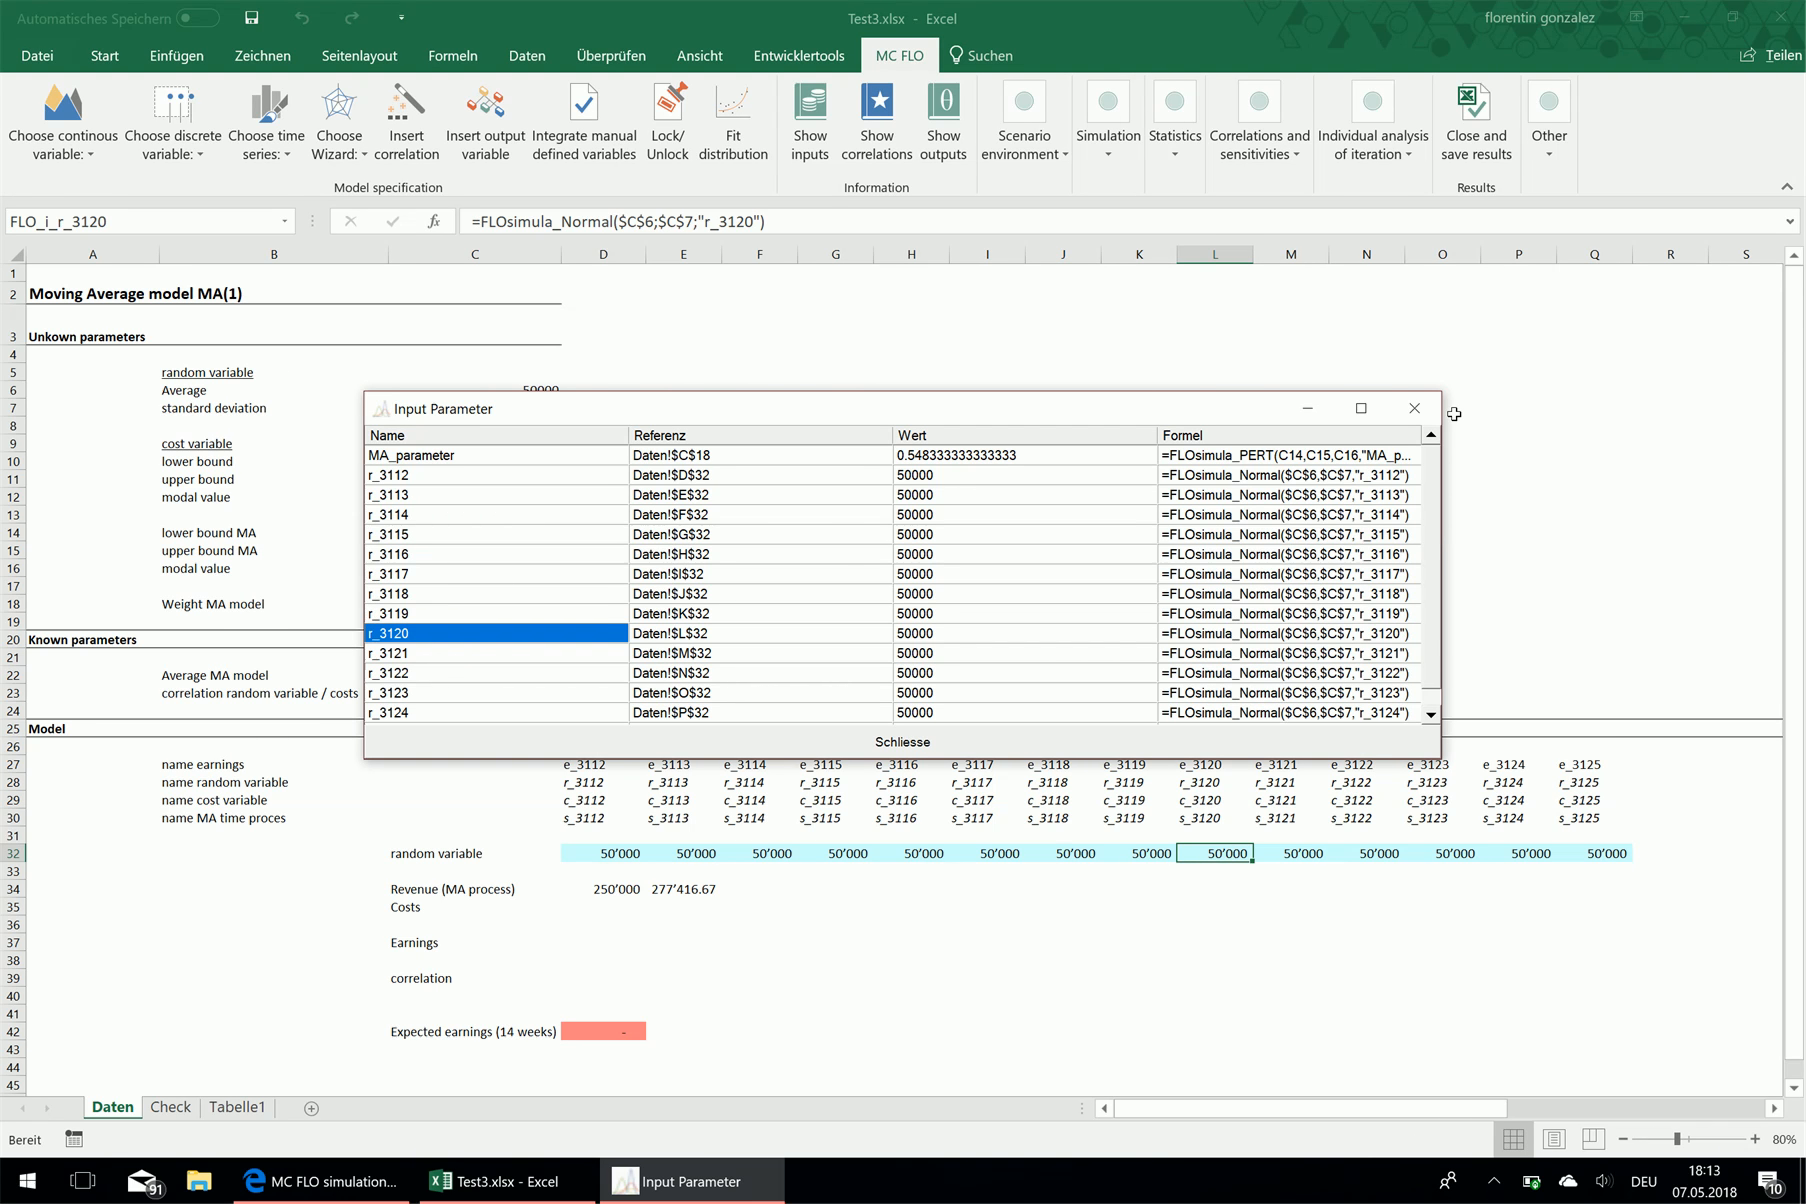
{"action": "left_click", "coordinate": [1417, 408]}
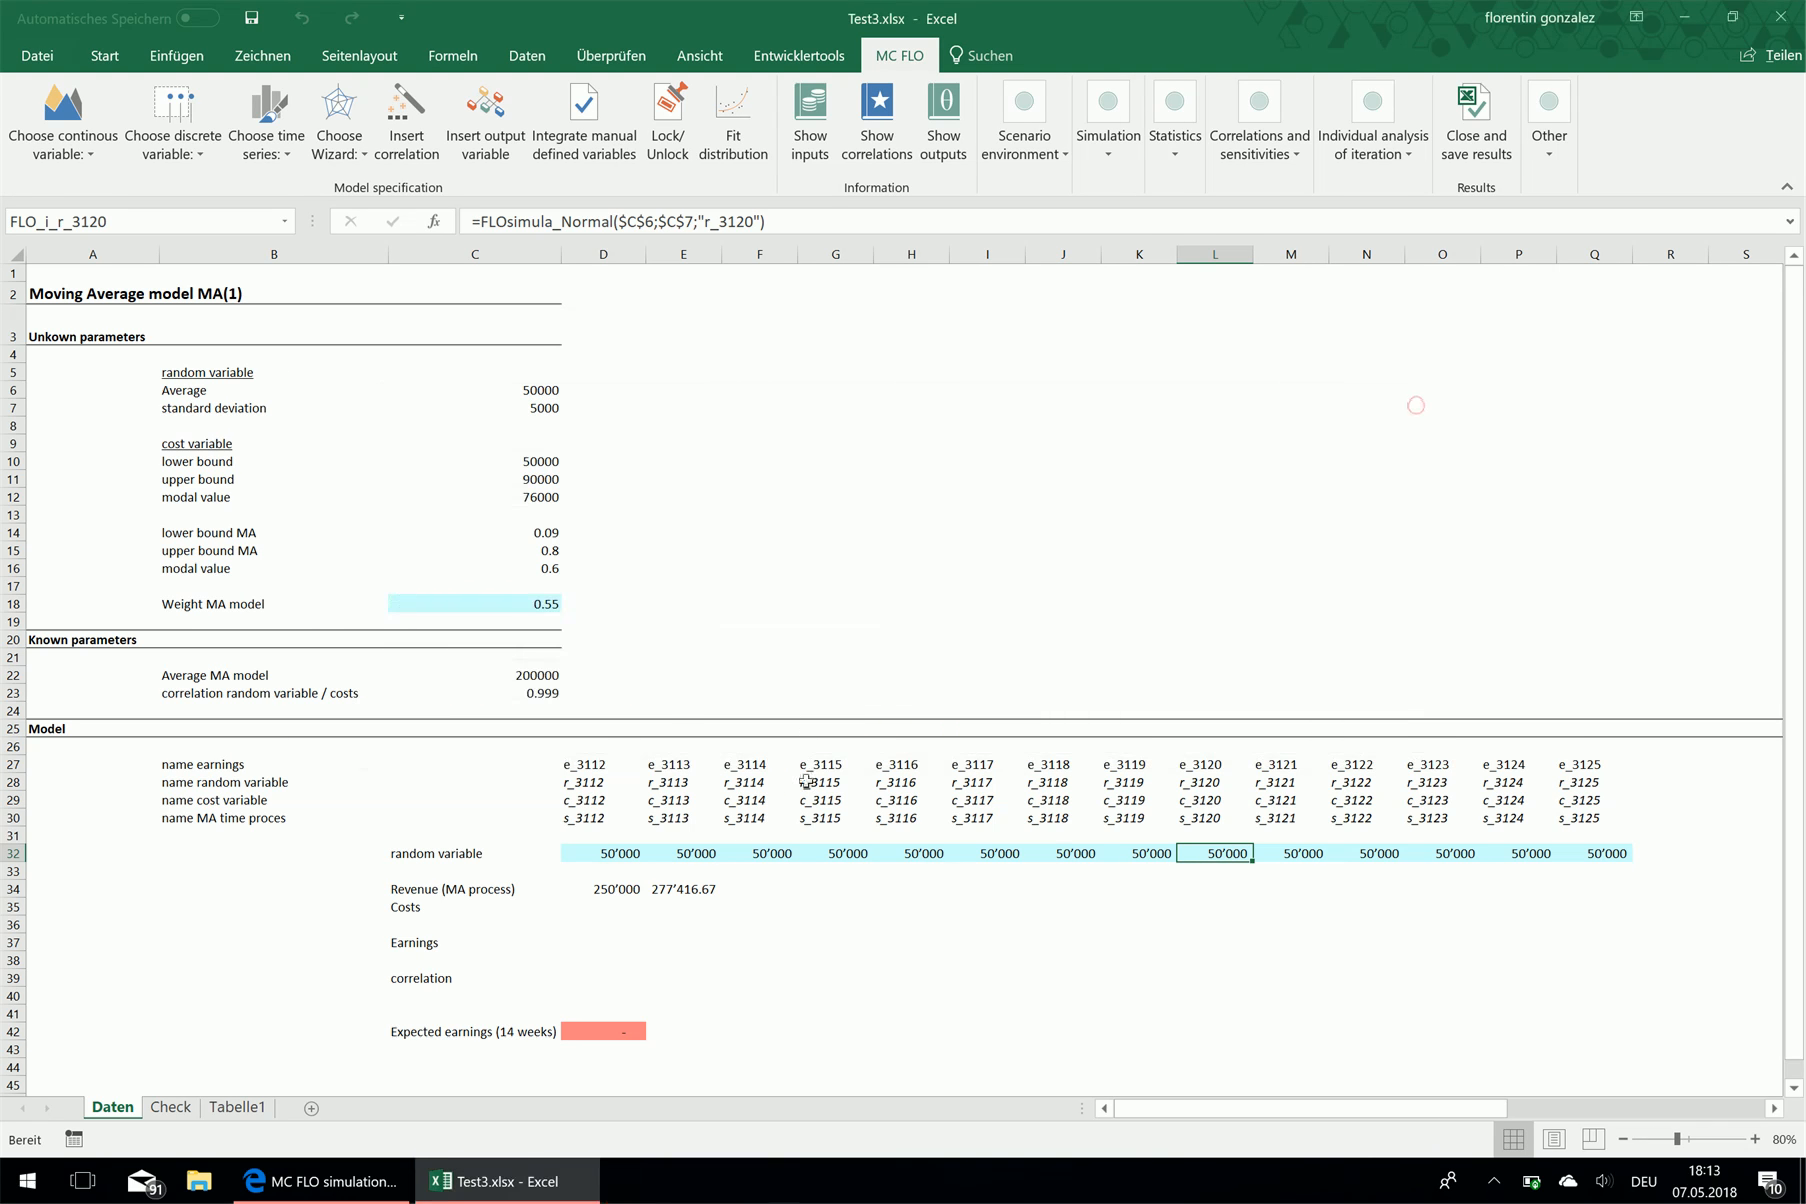
Append FLOsimula_output(D30) to the revenue formula in D34, giving =C22+D32+FLOsimula_output(D30)
{"action": "left_click", "coordinate": [636, 890]}
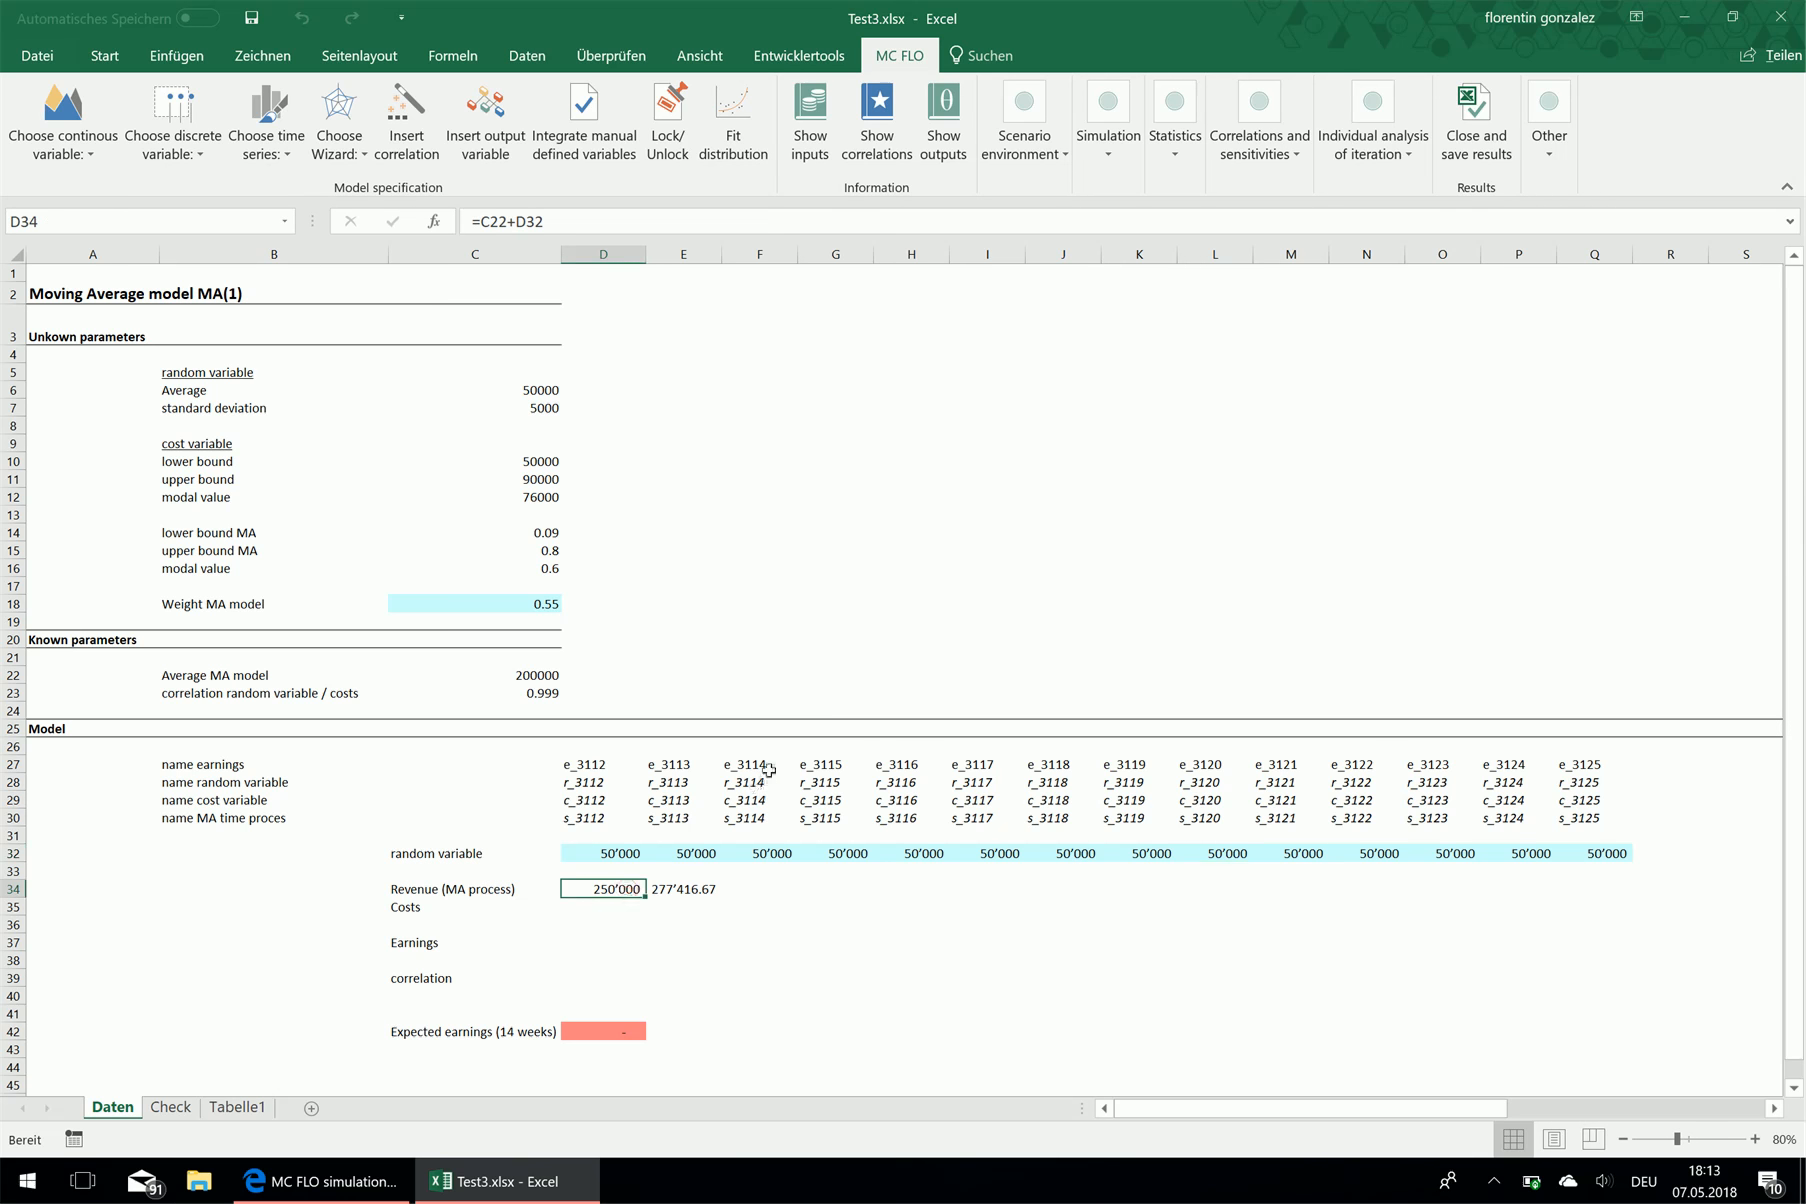
{"action": "left_click", "coordinate": [591, 217]}
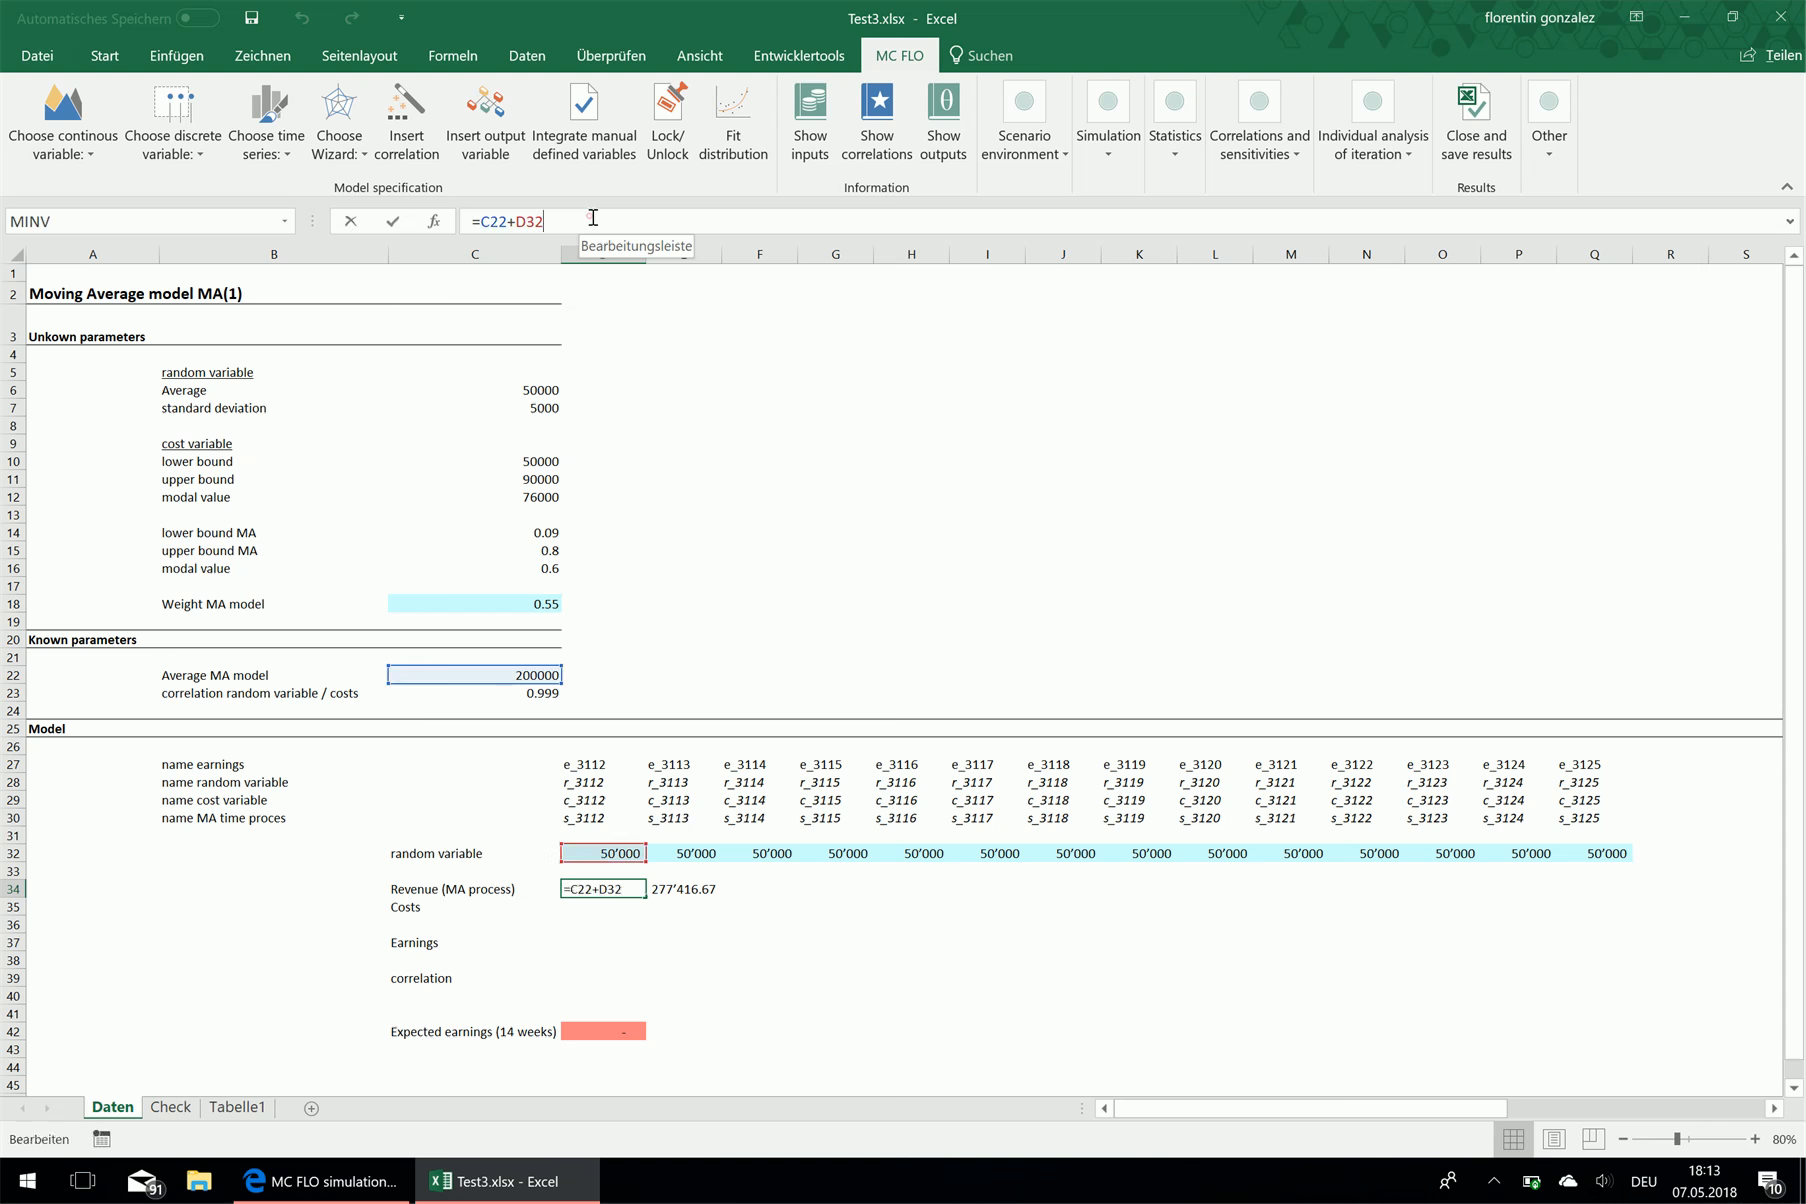
{"action": "type", "text": "+"}
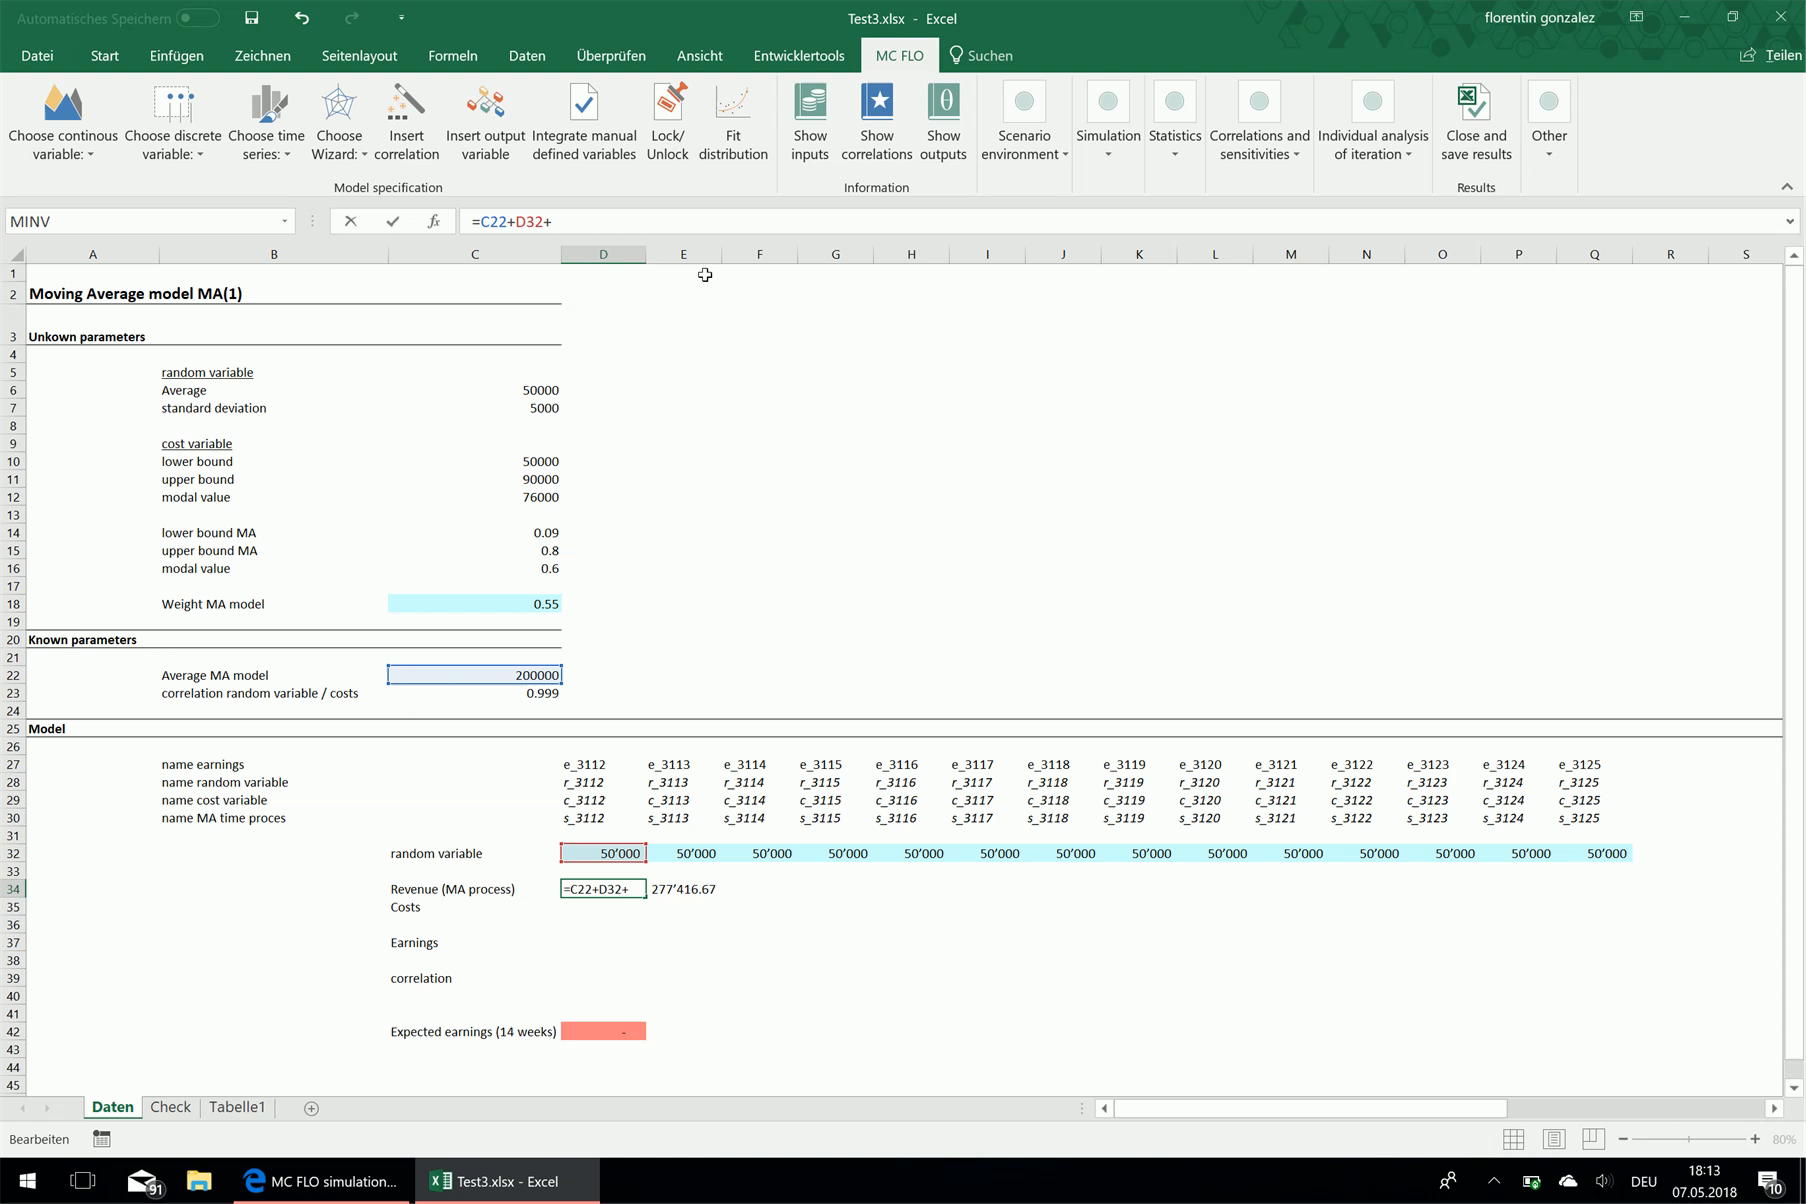
{"action": "type", "text": "flo"}
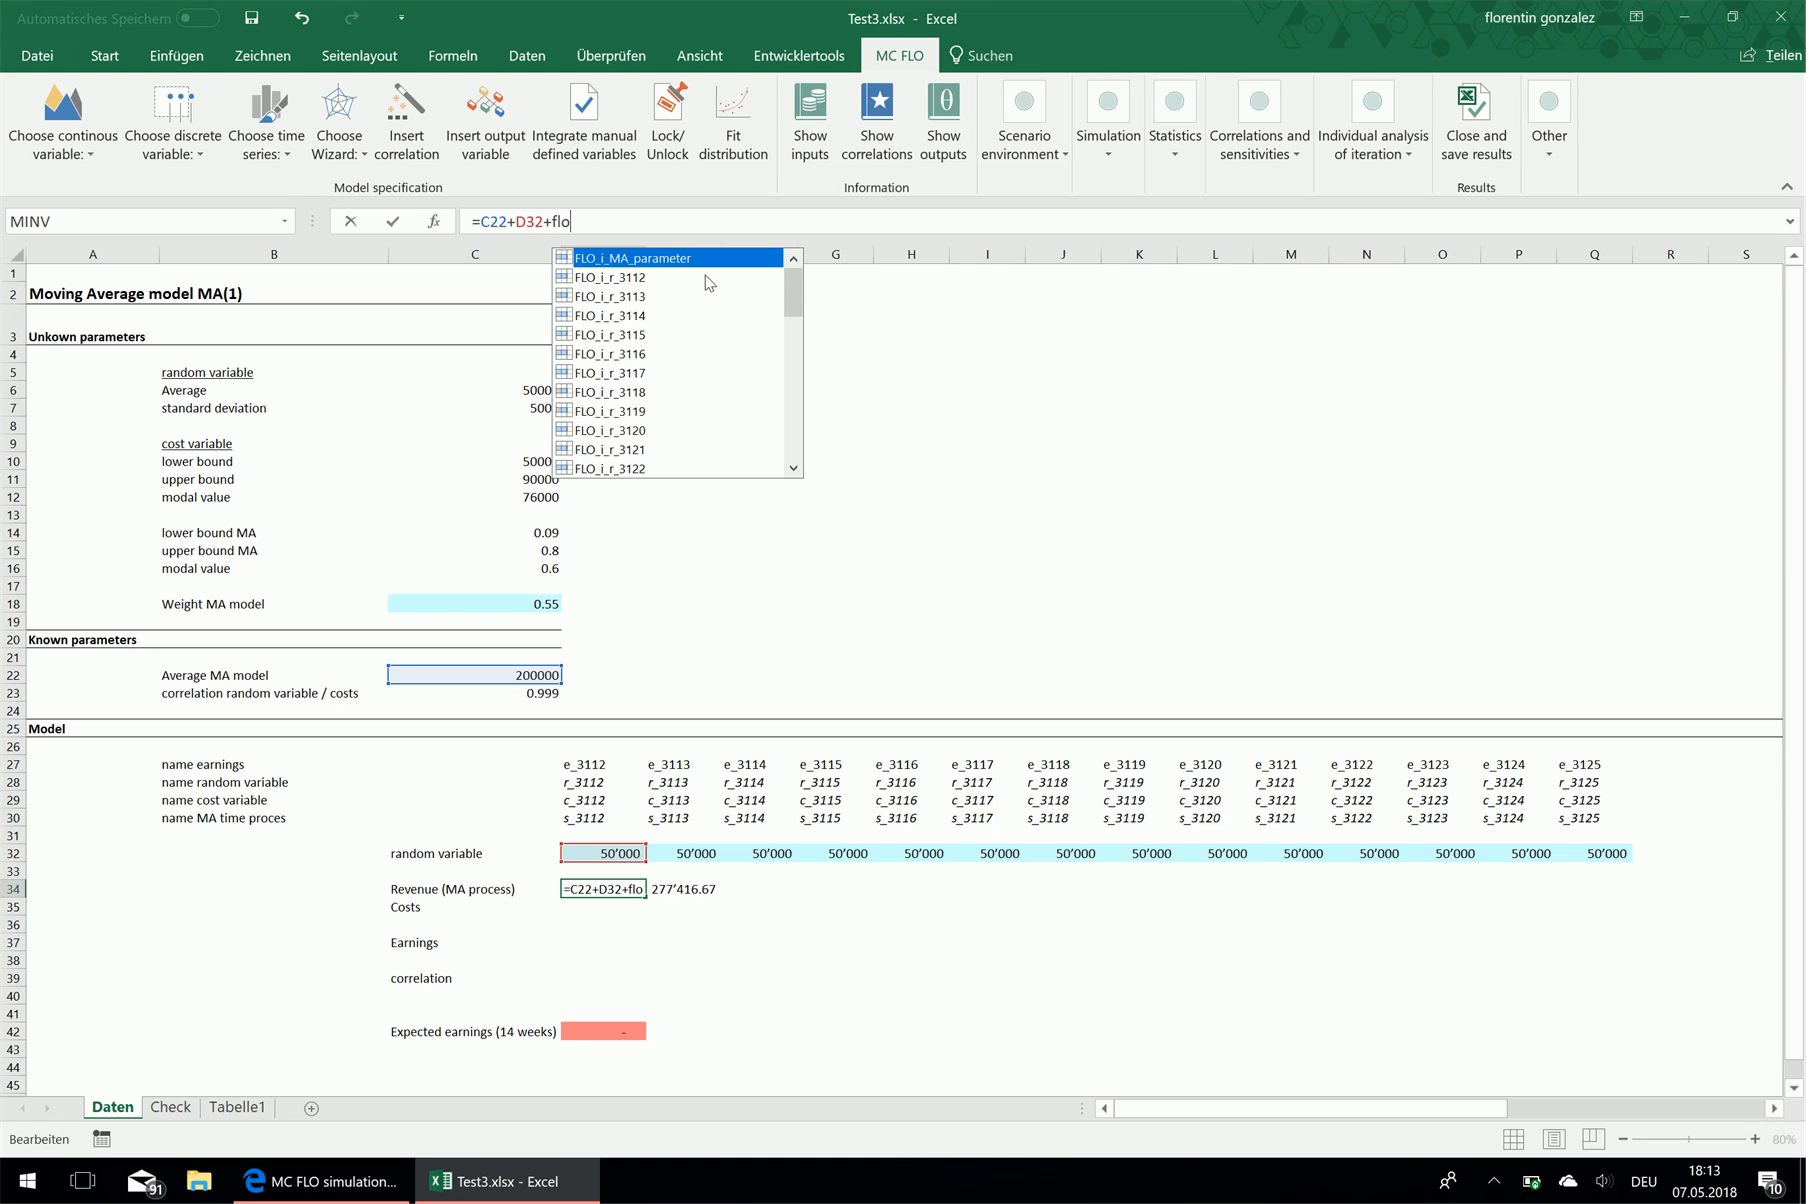
{"action": "type", "text": "simu"}
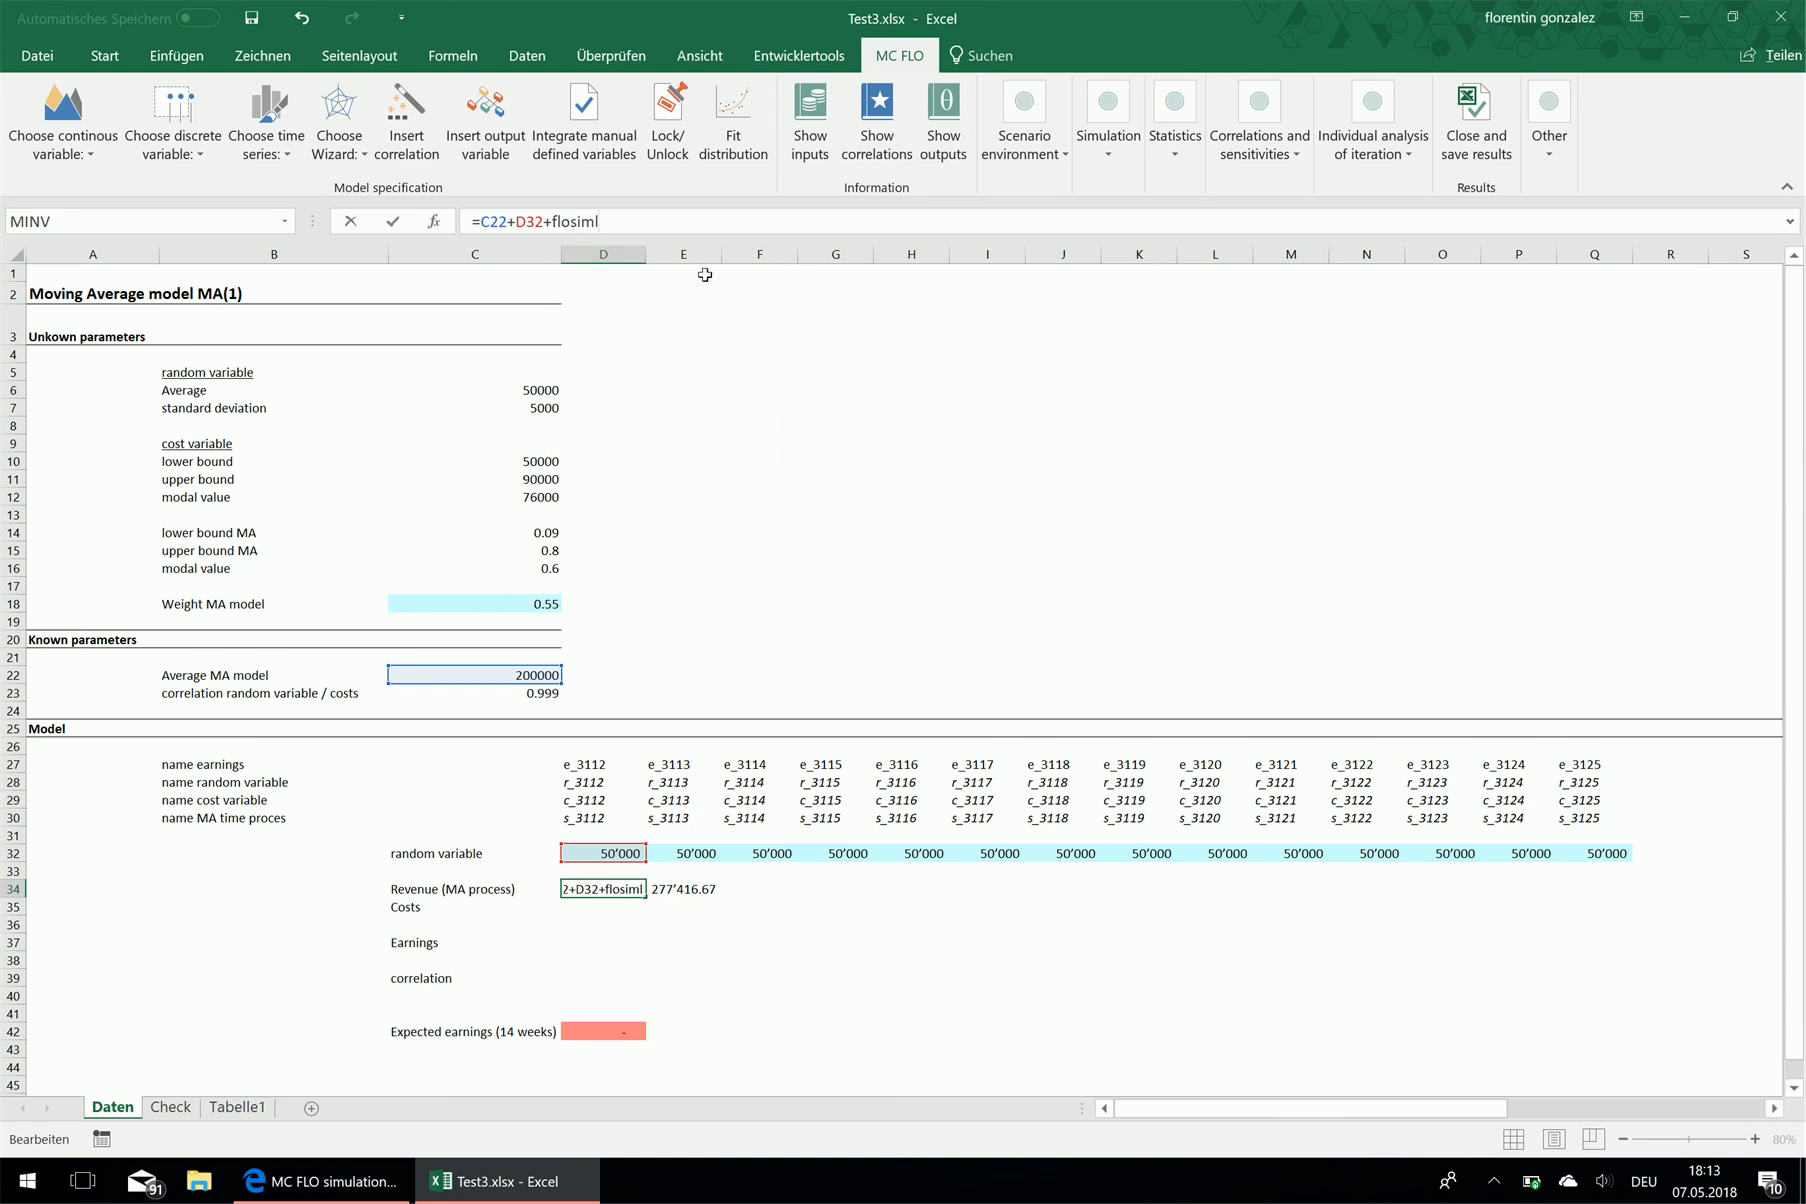
{"action": "type", "text": "la"}
{"action": "type", "text": "out"}
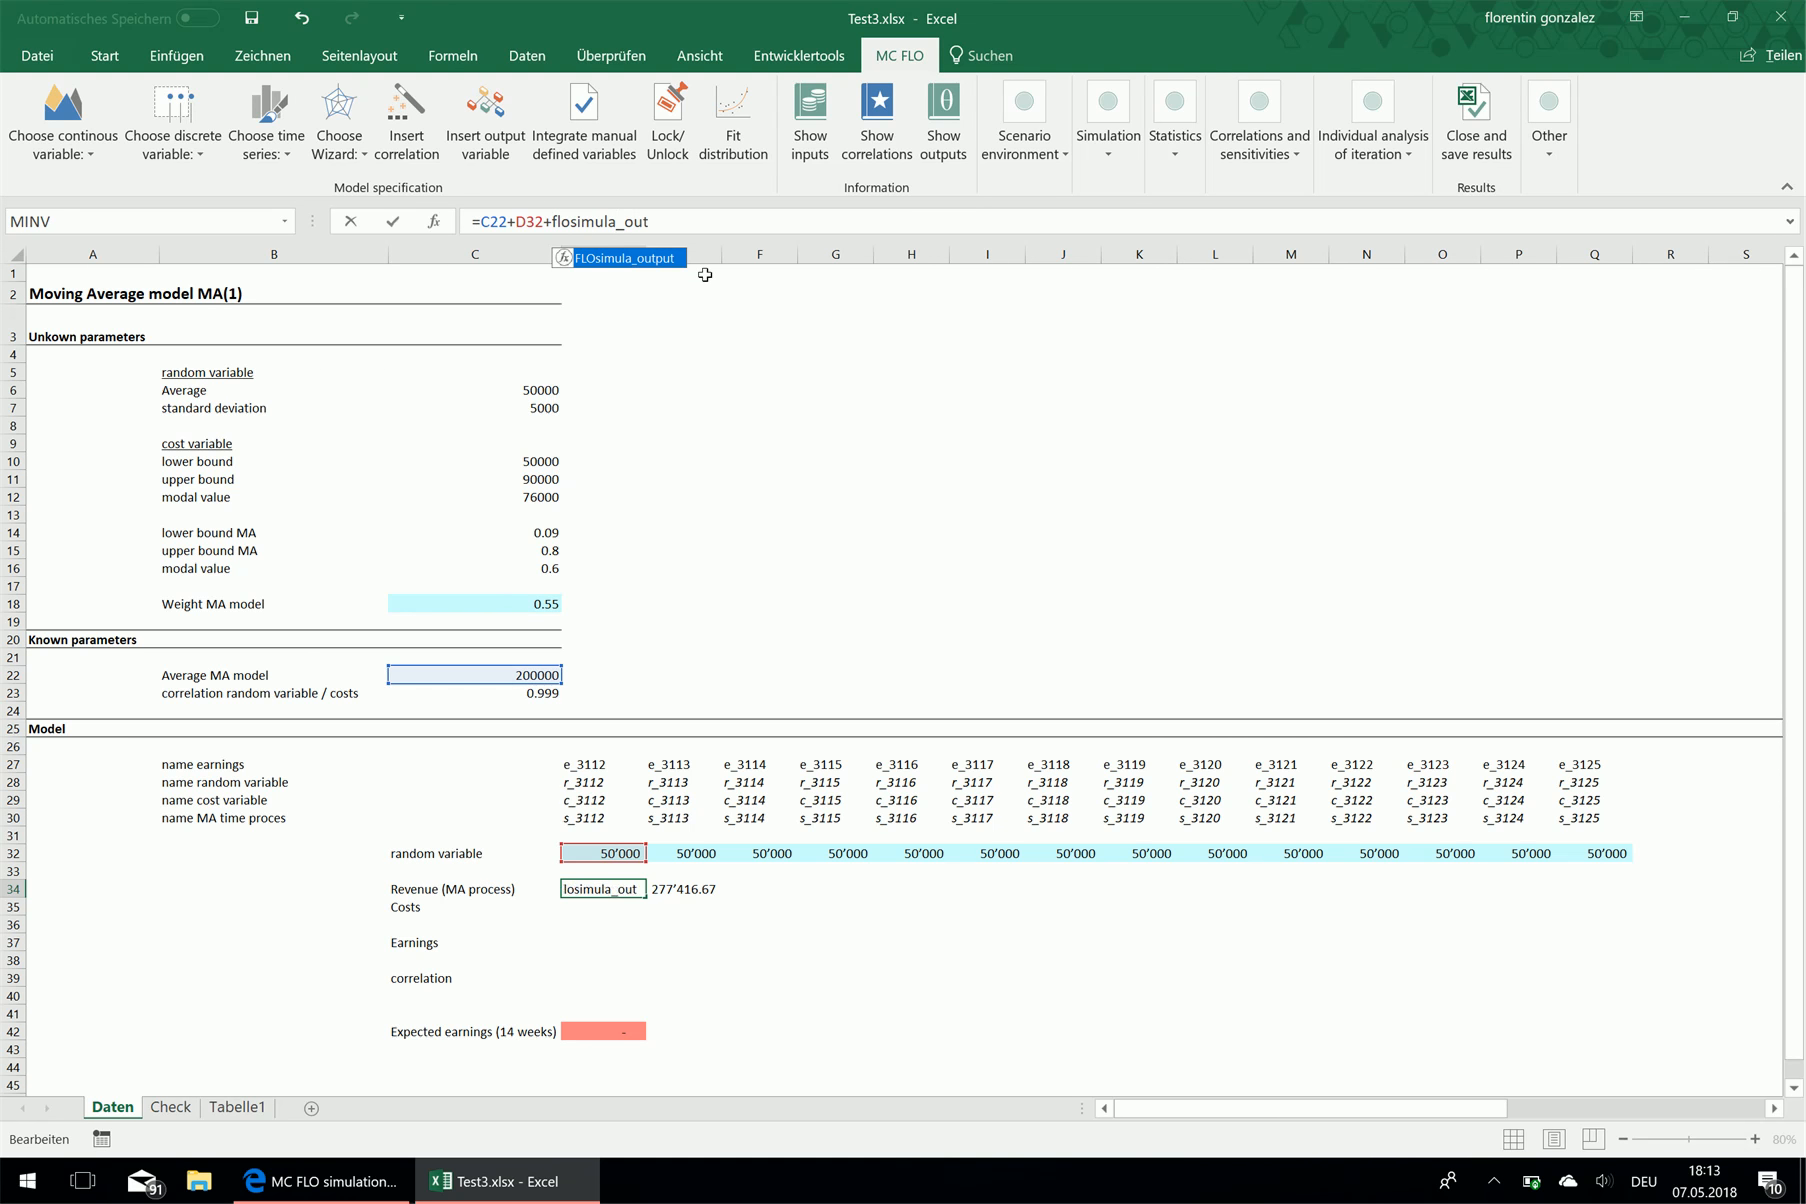
{"action": "double_click", "coordinate": [649, 262]}
{"action": "left_click", "coordinate": [600, 817]}
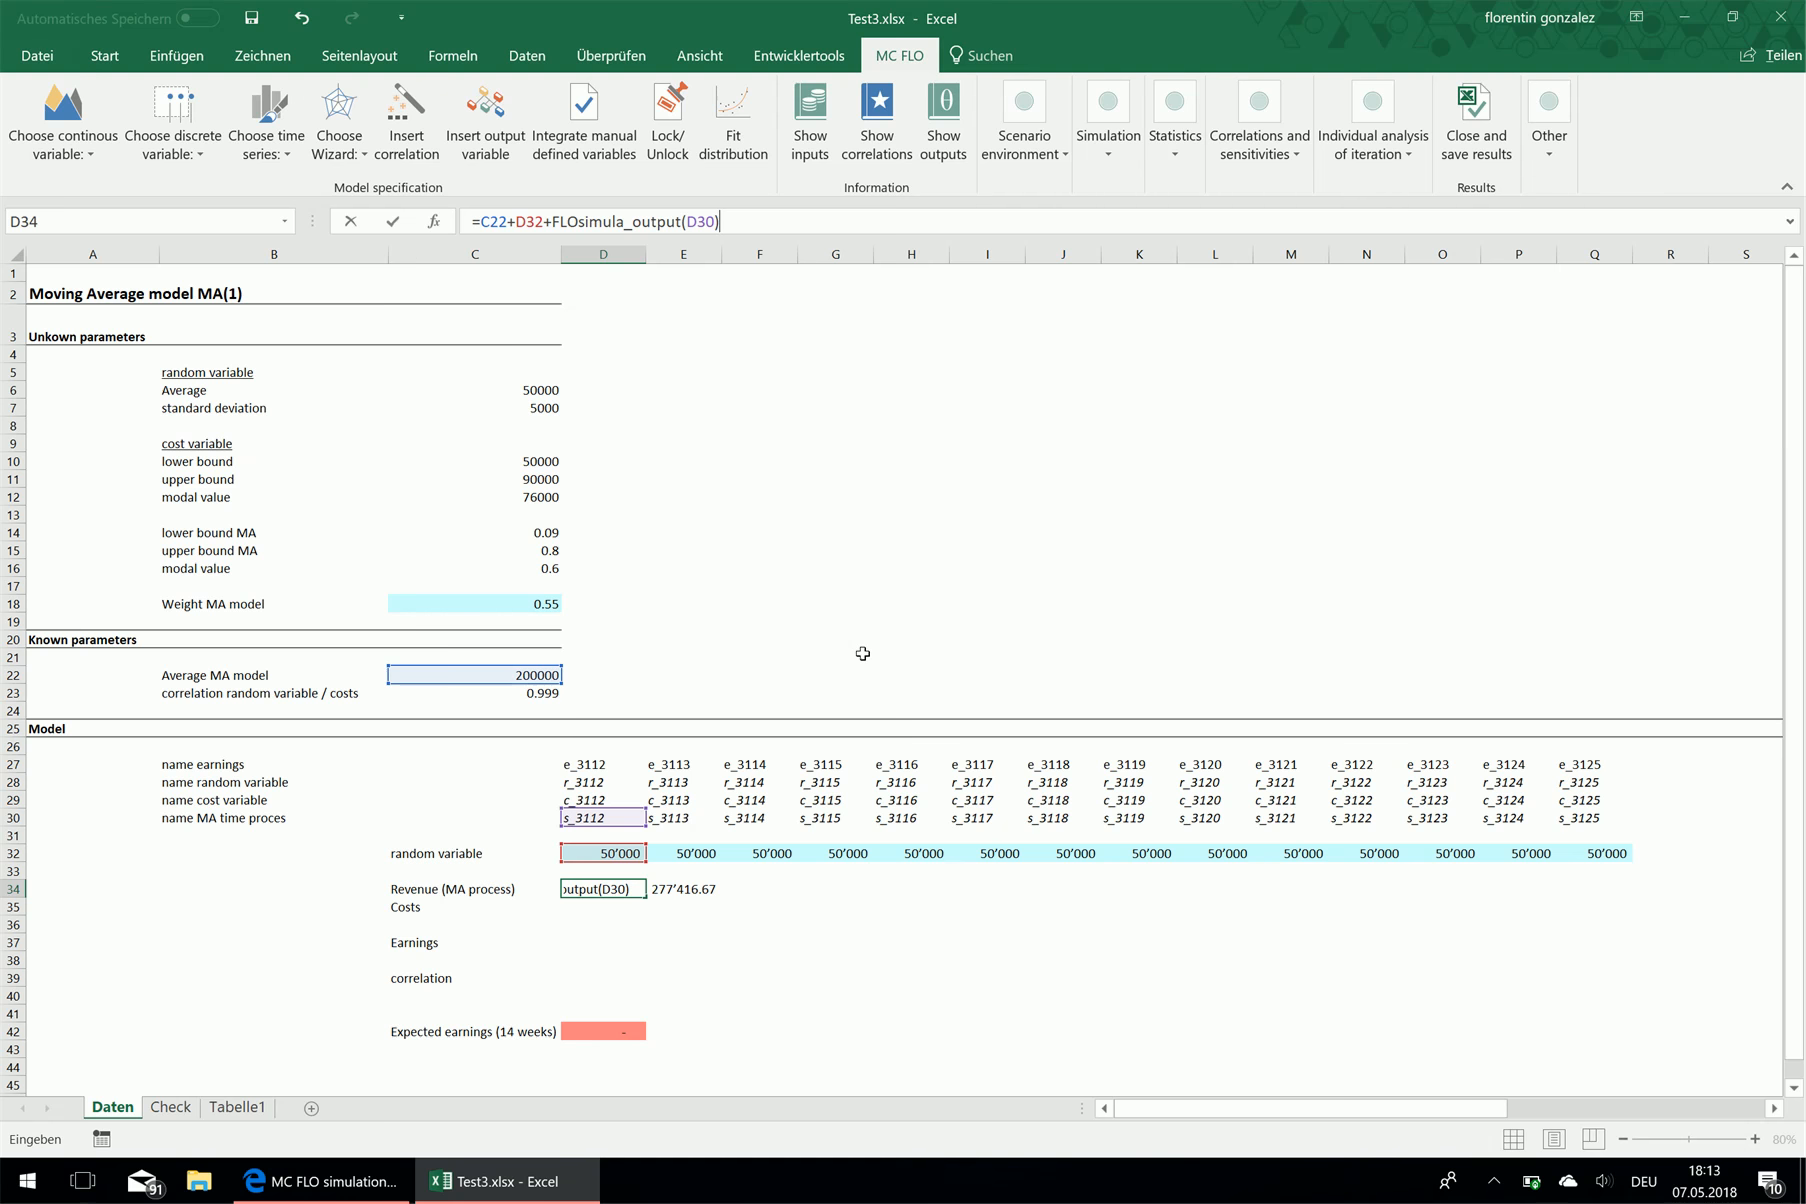
{"action": "key", "text": "Return"}
Append FLOsimula_output(E30) to the revenue formula in E34, giving =$C$22+E32+$C$18*D32+FLOsimula_output(E30)
{"action": "key", "text": "Up"}
{"action": "key", "text": "Right"}
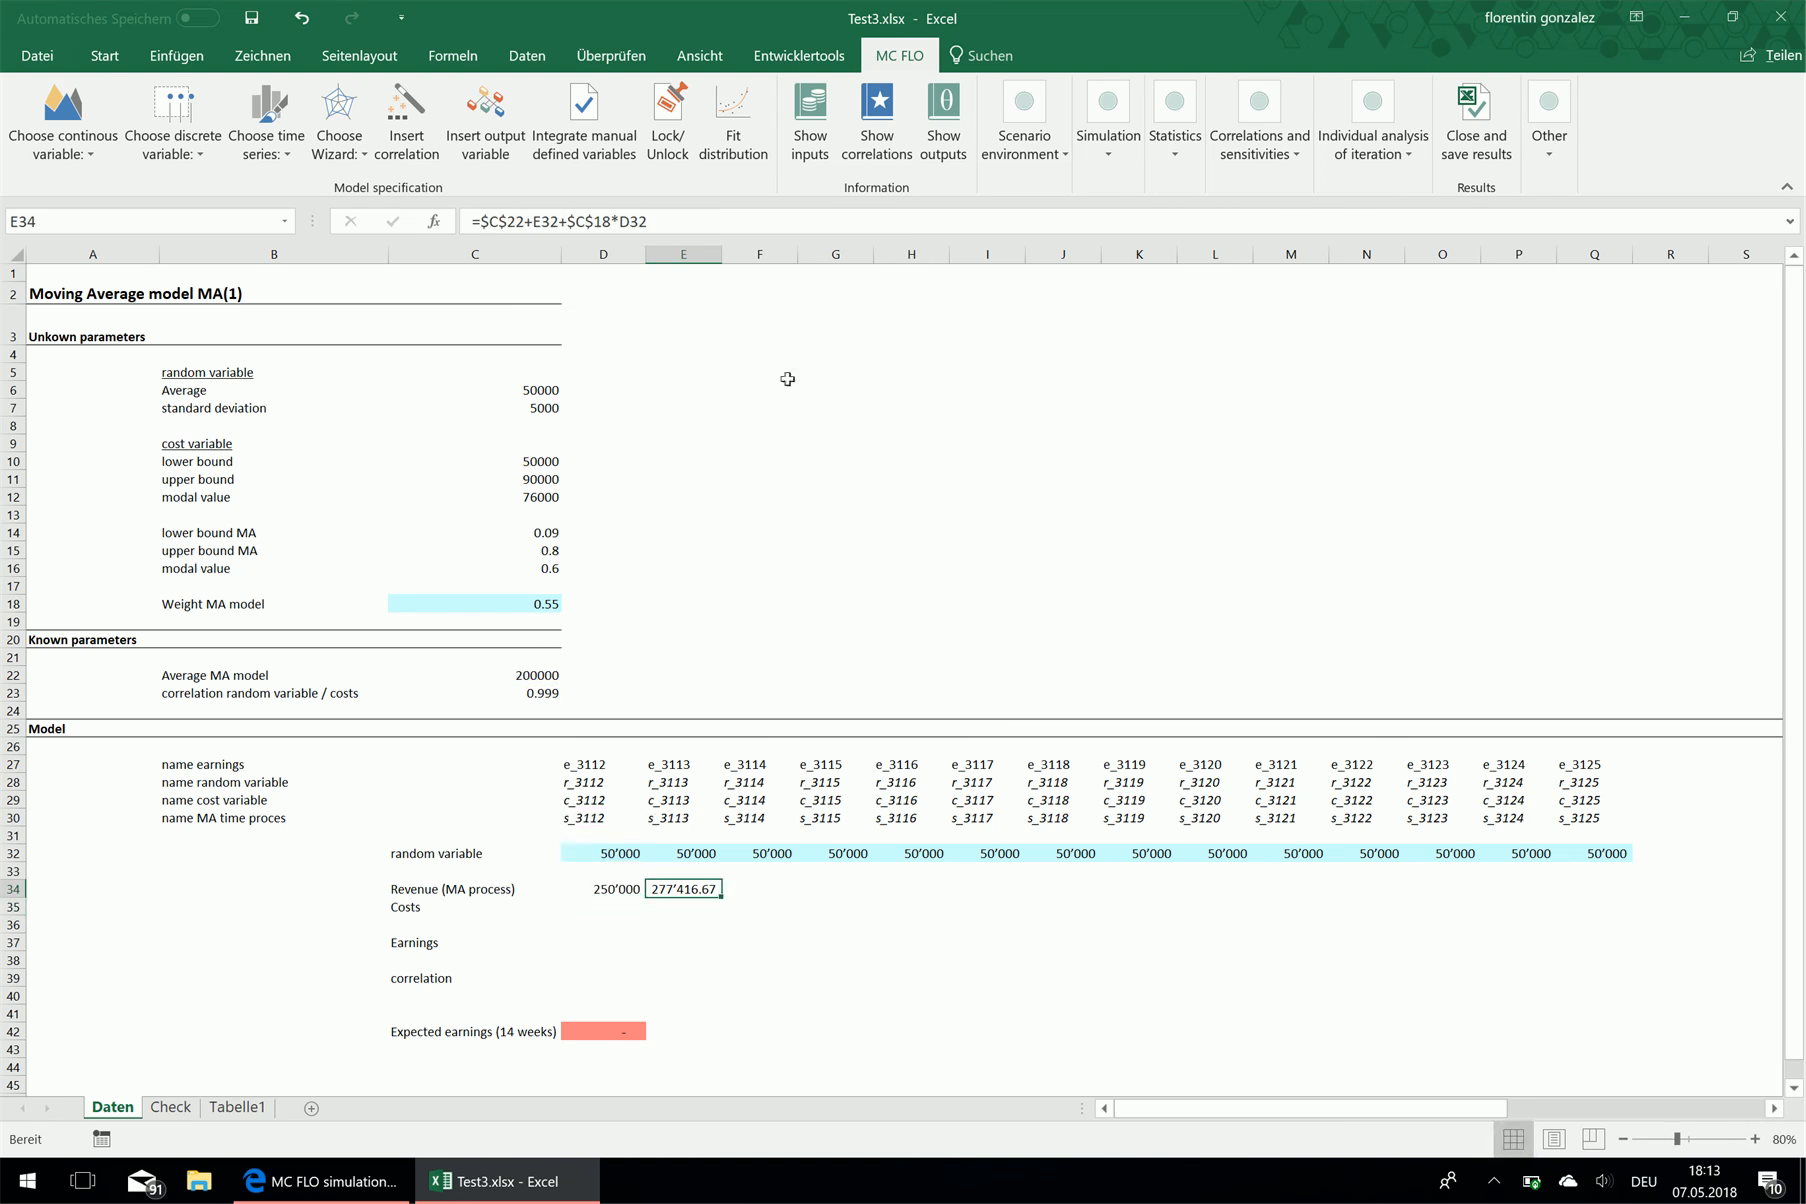
{"action": "left_click", "coordinate": [705, 218]}
{"action": "type", "text": "+"}
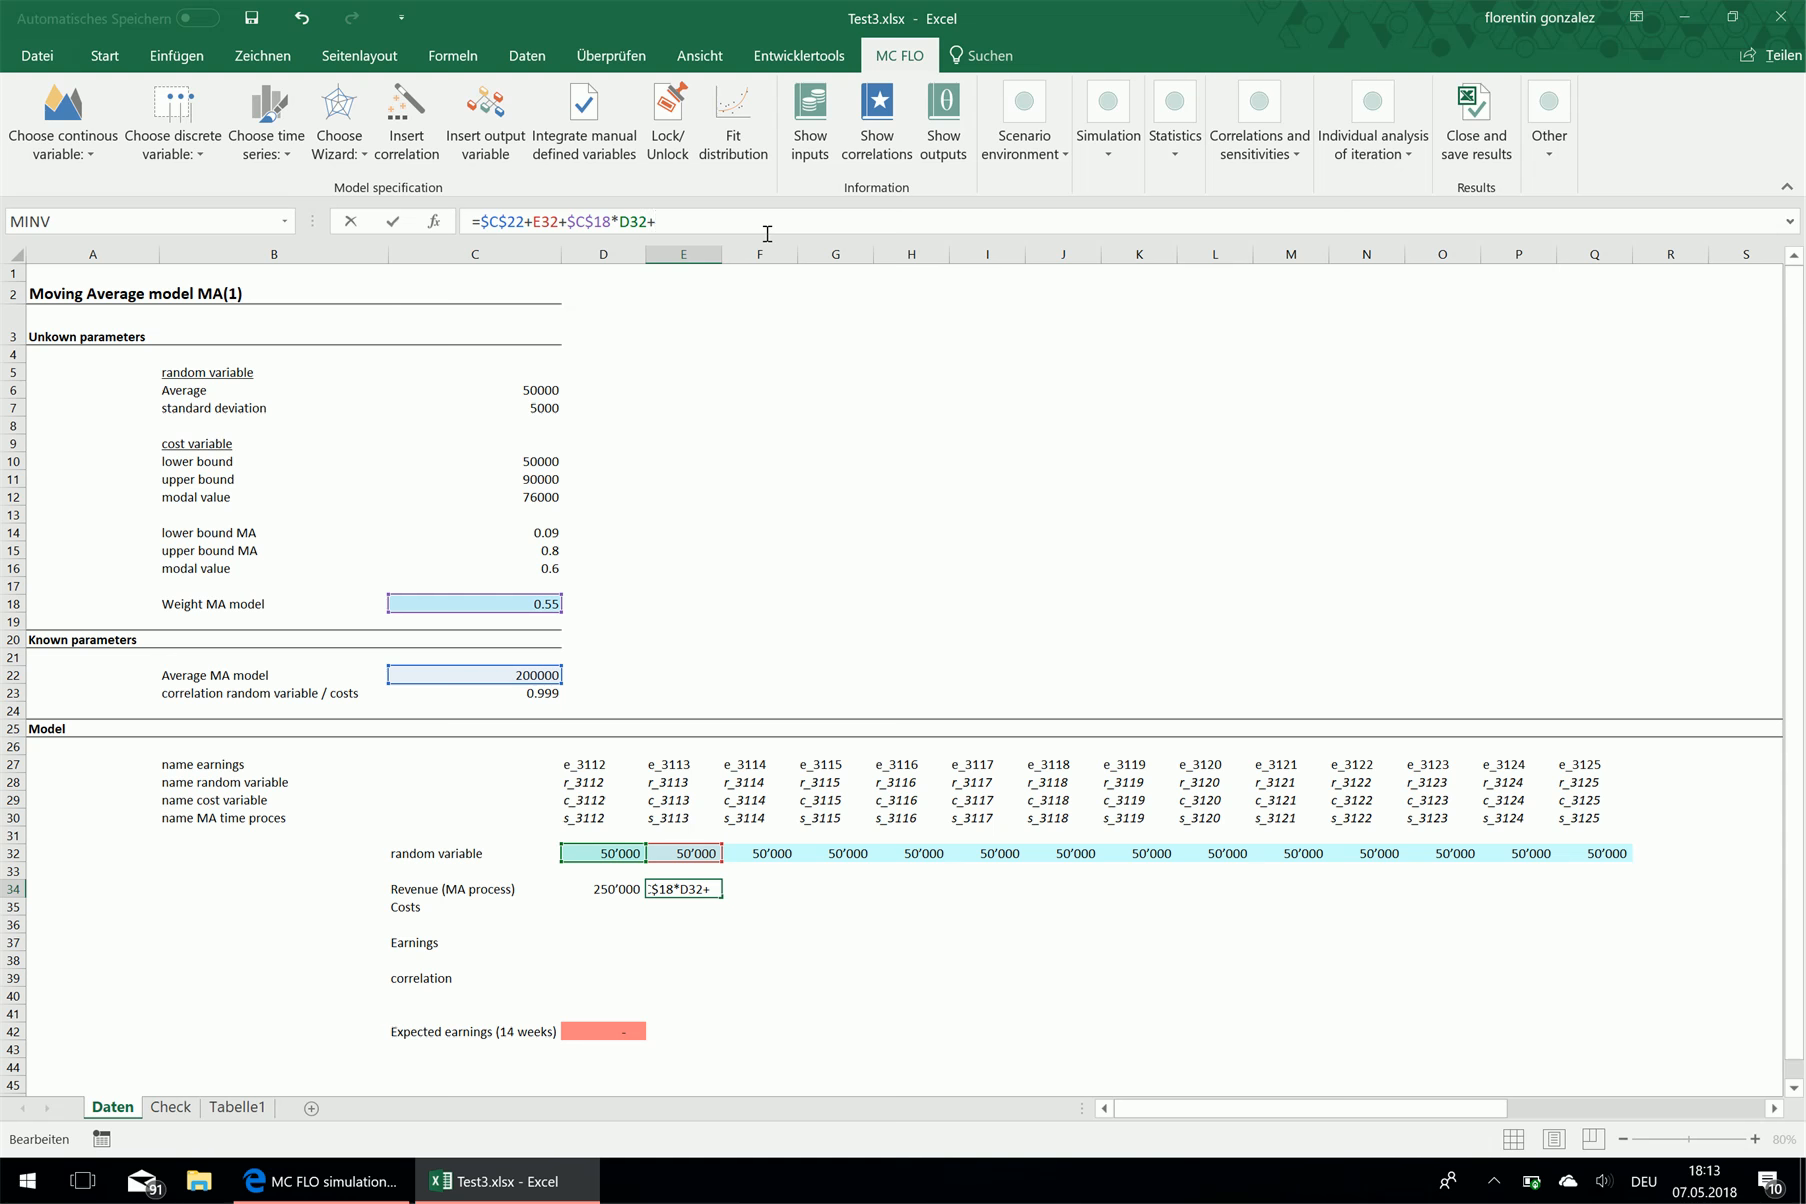
{"action": "type", "text": "flo"}
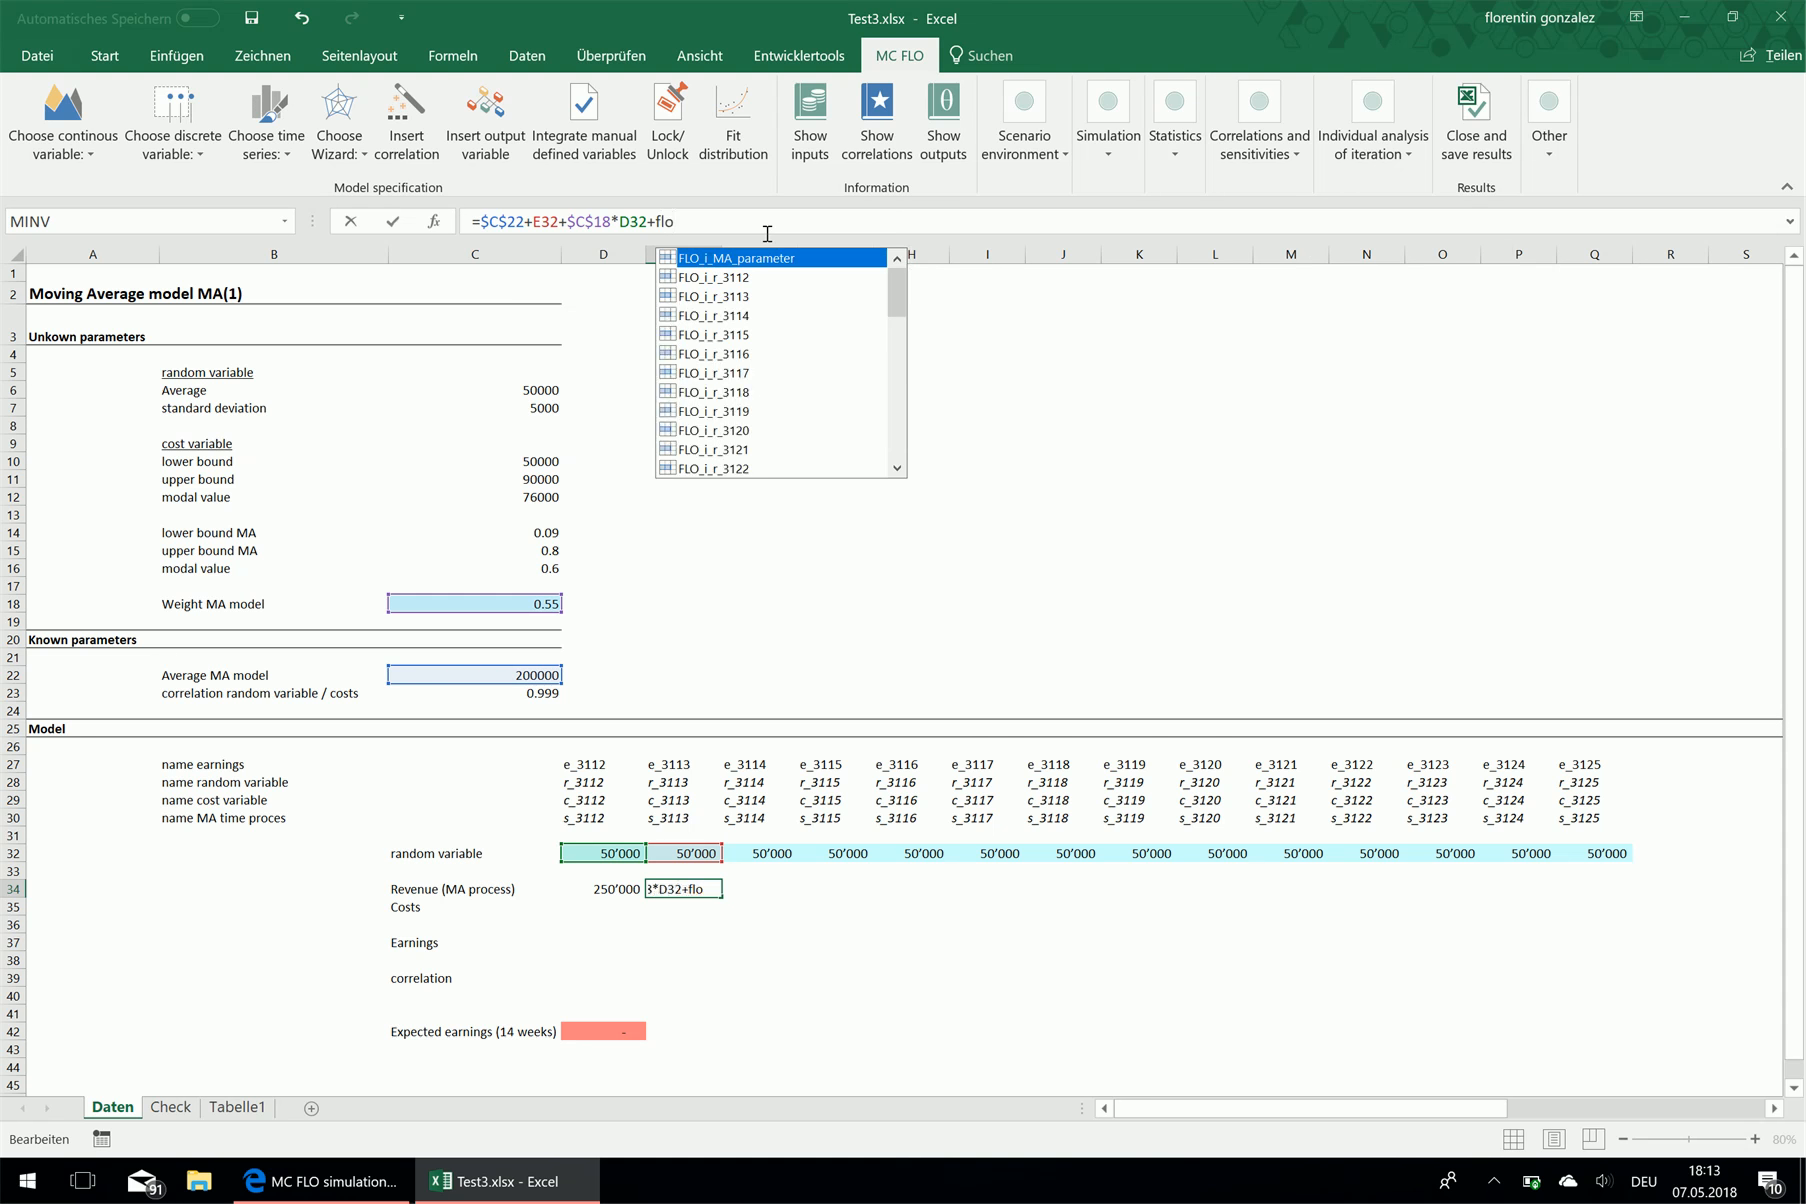
{"action": "type", "text": "simul.a_"}
{"action": "key", "text": "BackSpace"}
{"action": "key", "text": "BackSpace"}
{"action": "key", "text": "BackSpace"}
{"action": "type", "text": "a_"}
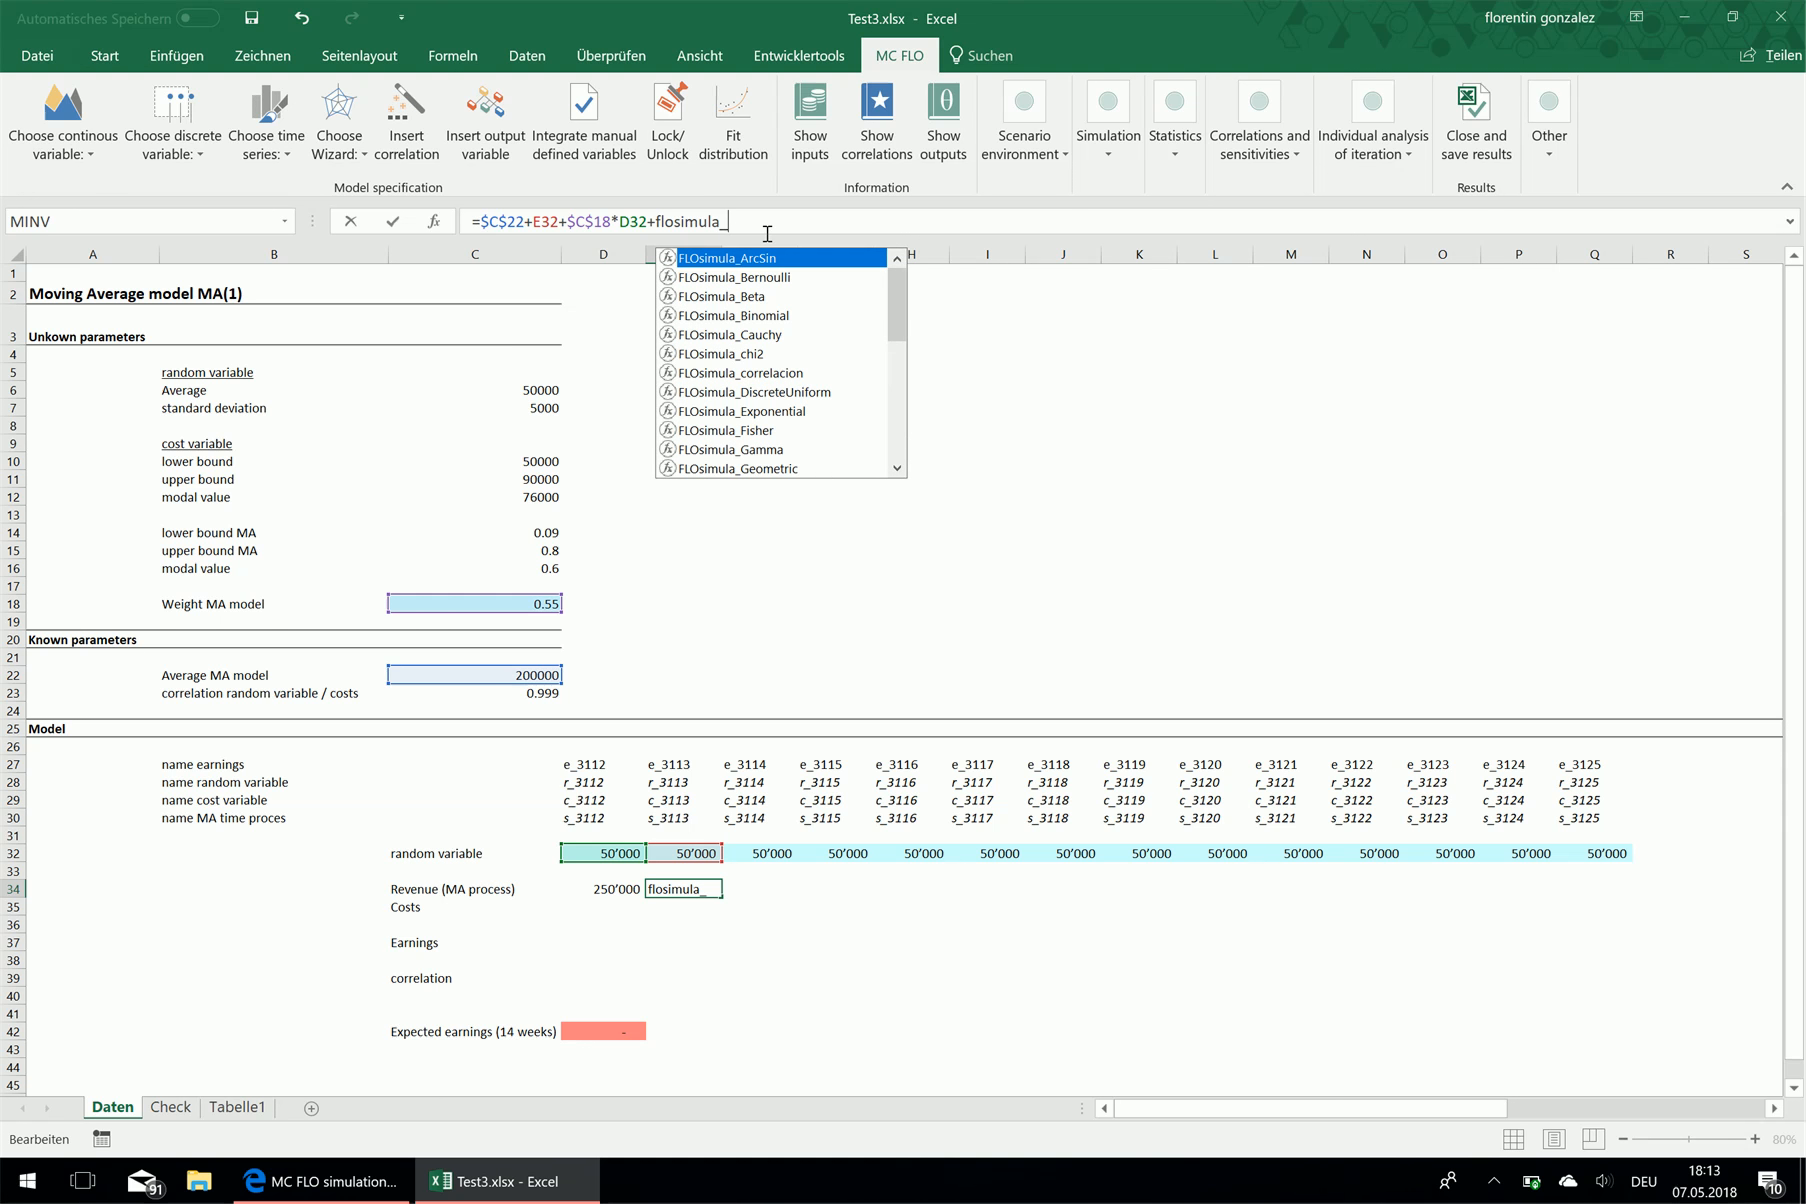
{"action": "type", "text": "output"}
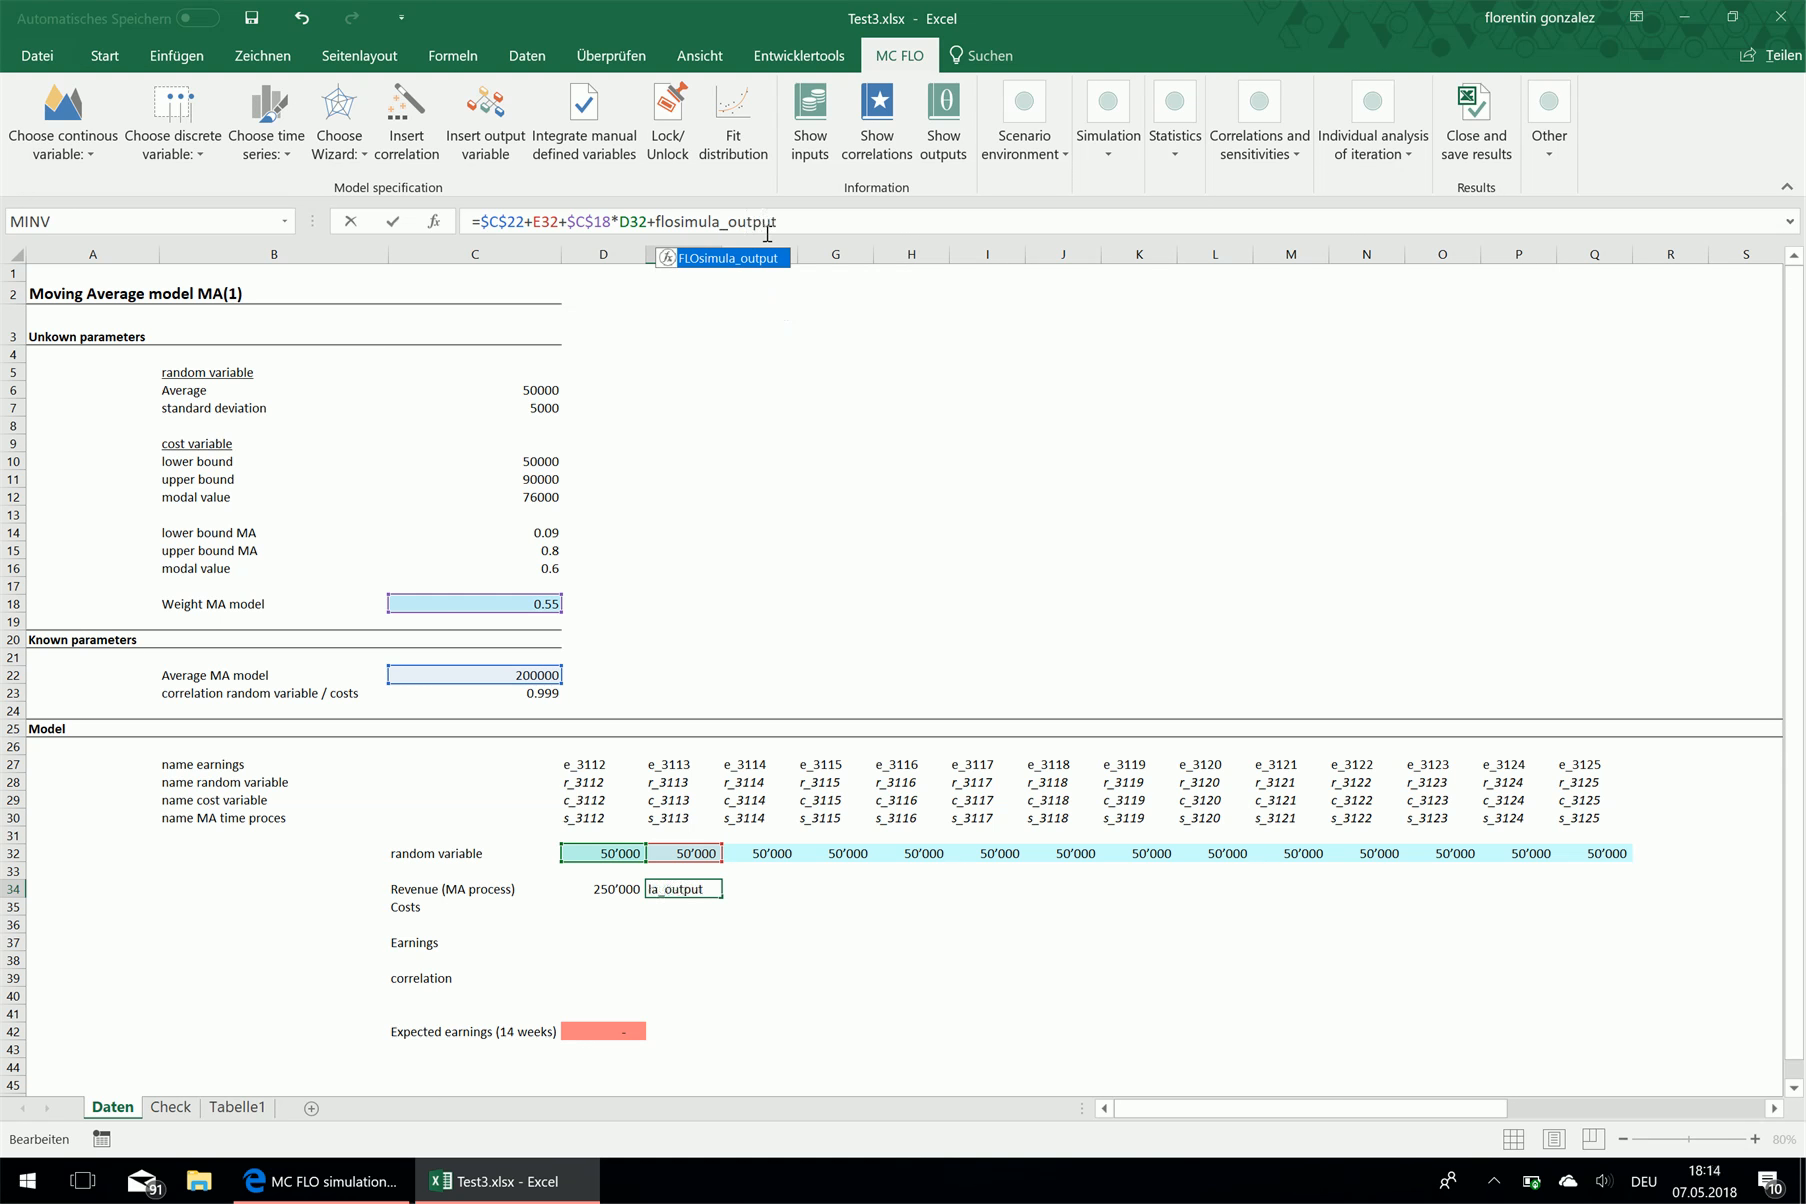
{"action": "type", "text": "("}
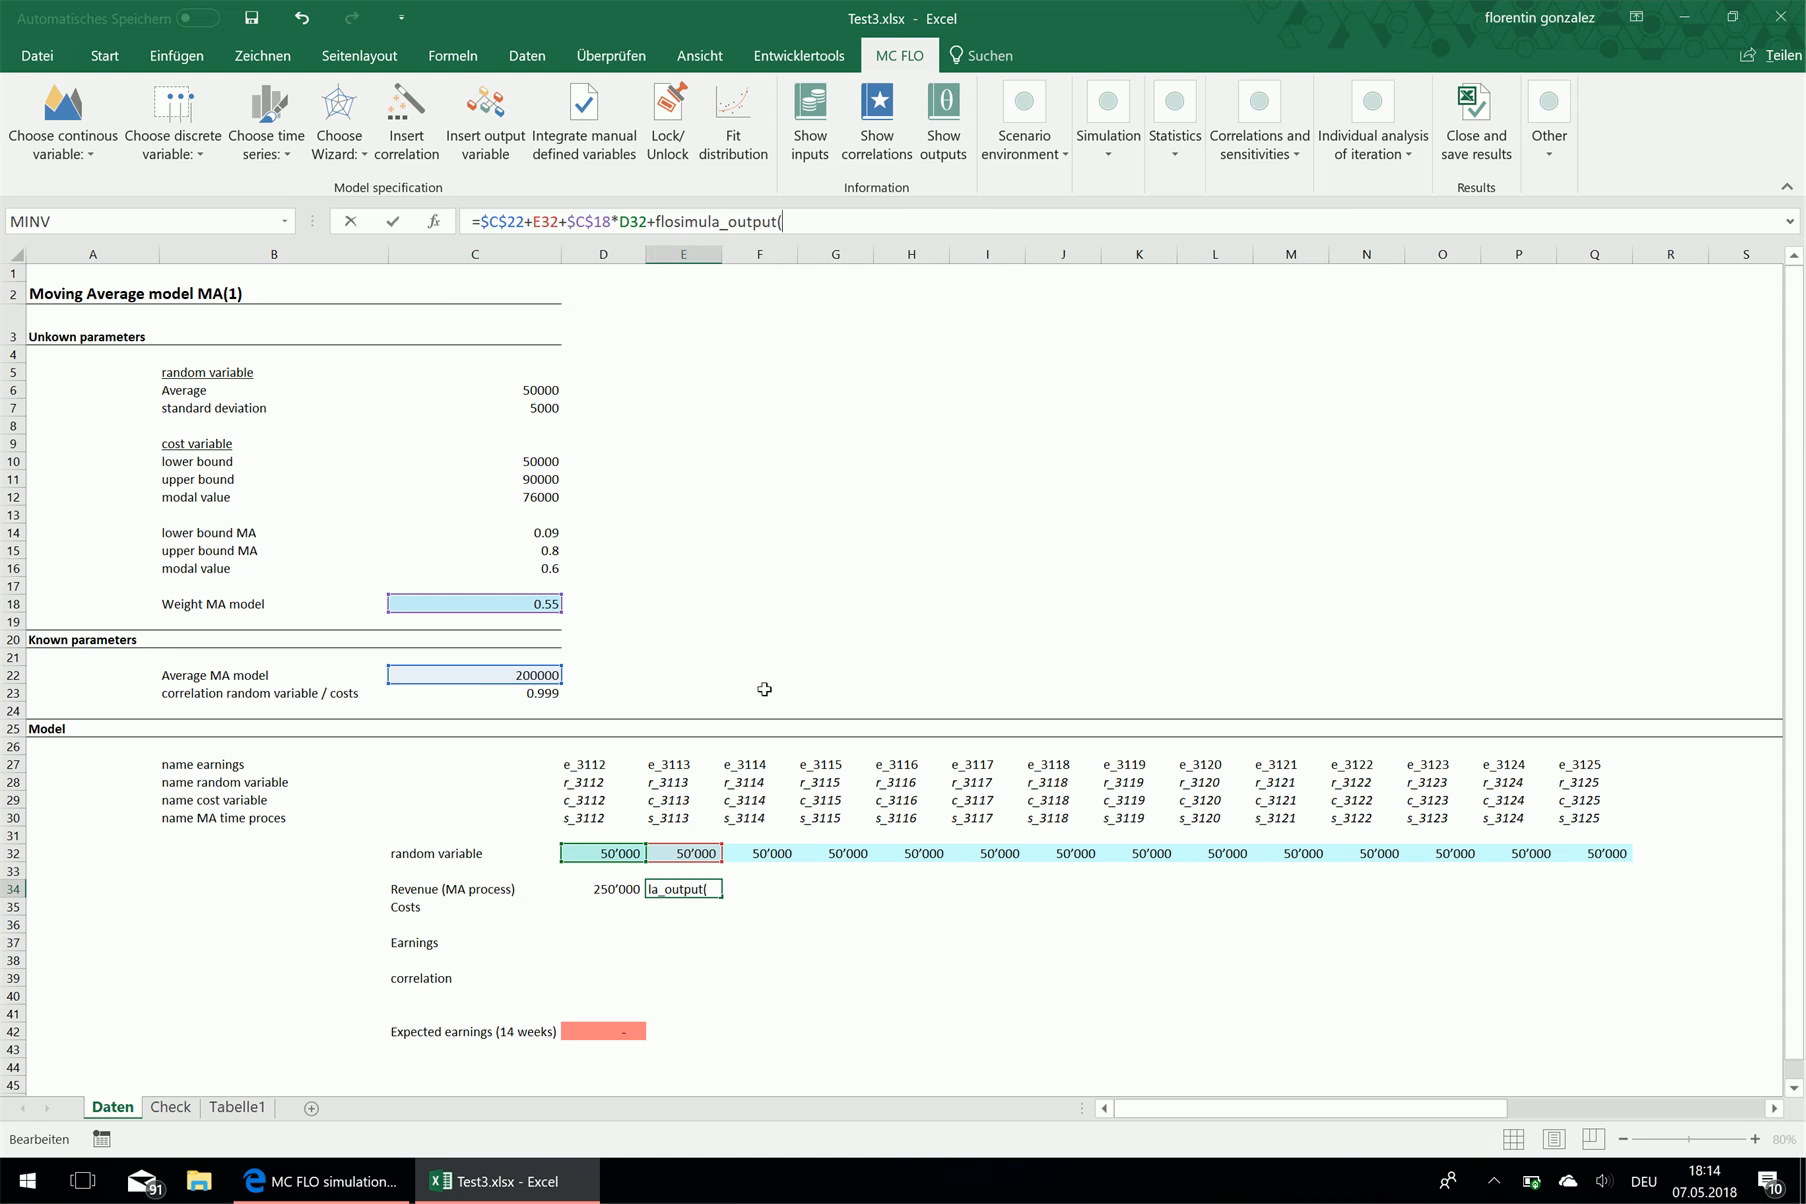
{"action": "left_click", "coordinate": [672, 812]}
{"action": "type", "text": ")"}
{"action": "key", "text": "Return"}
Fill the E34 revenue formula across to Q34 and integrate the manually defined output variables into the model
{"action": "key", "text": "Up"}
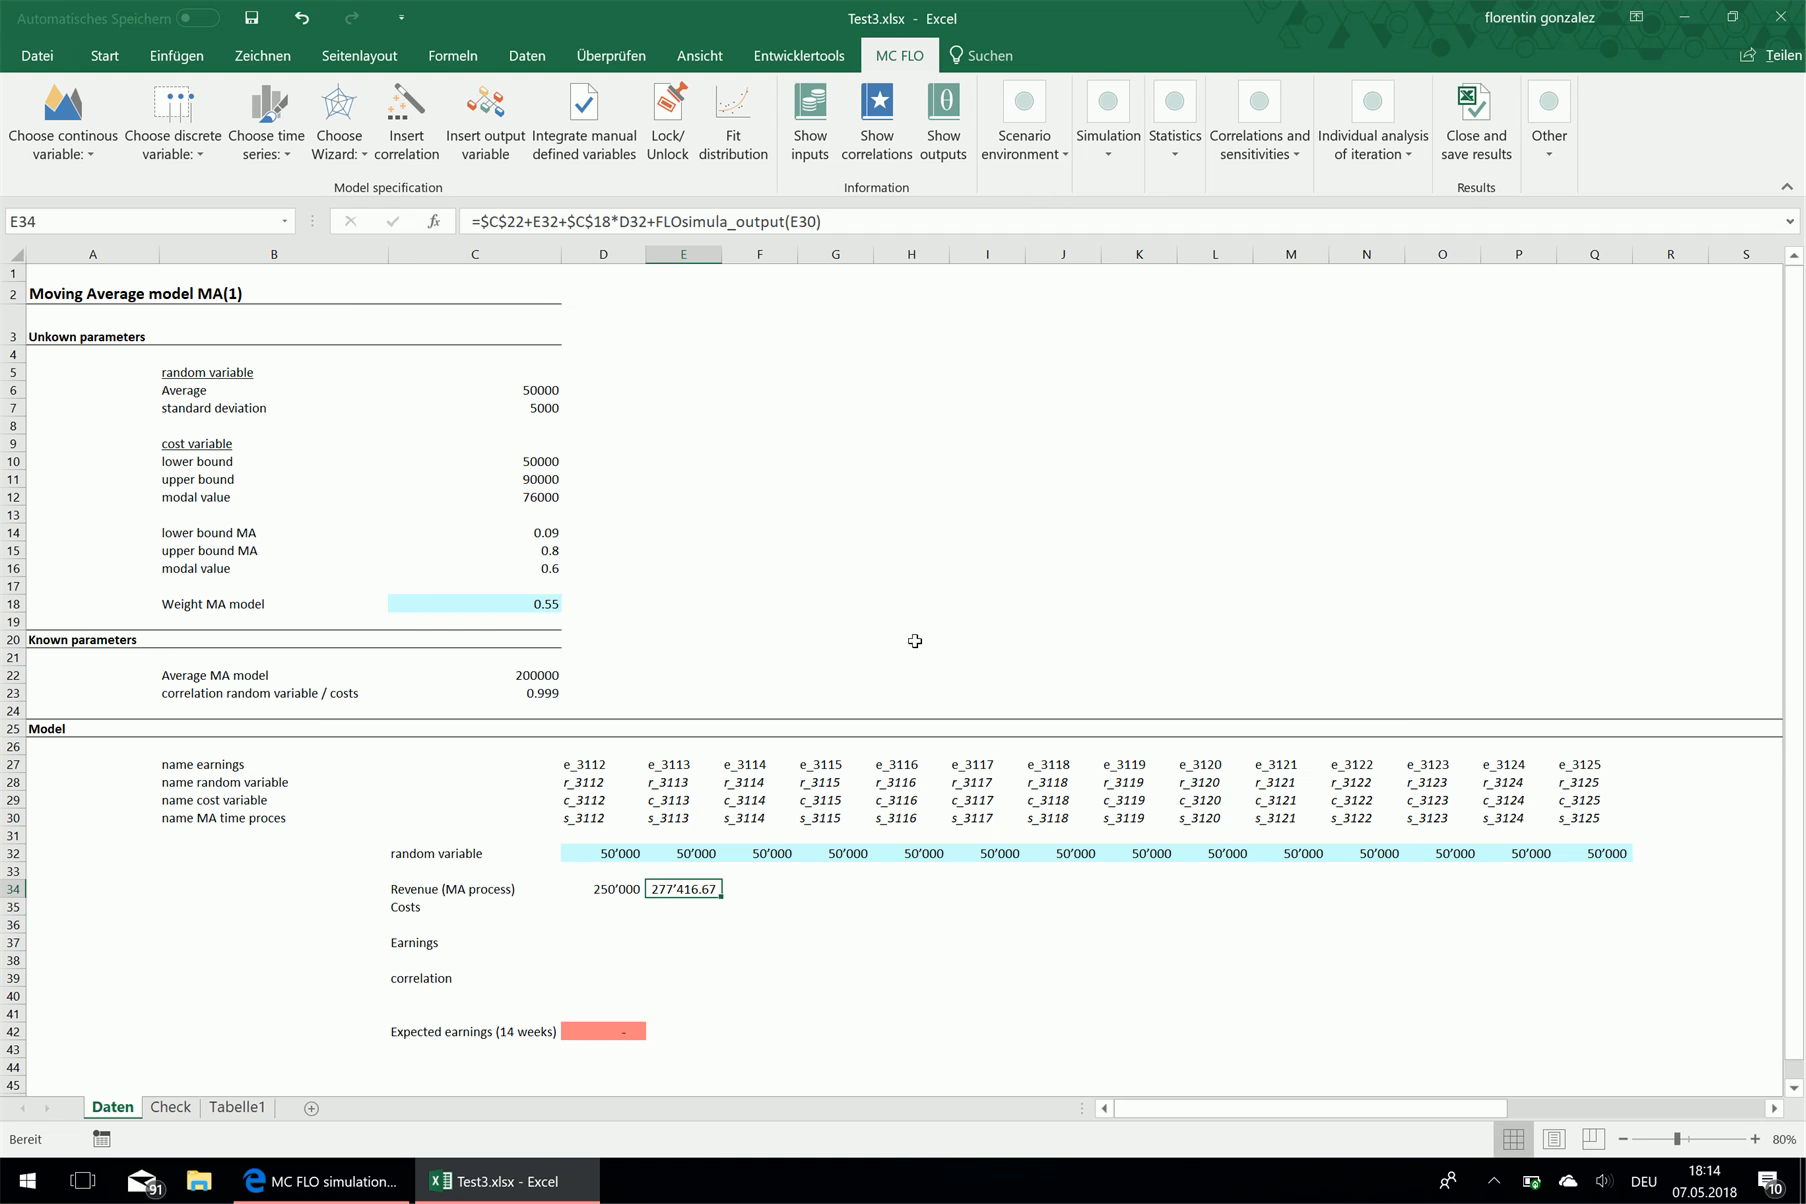
{"action": "left_click_drag", "start_coordinate": [723, 900], "coordinate": [1641, 905]}
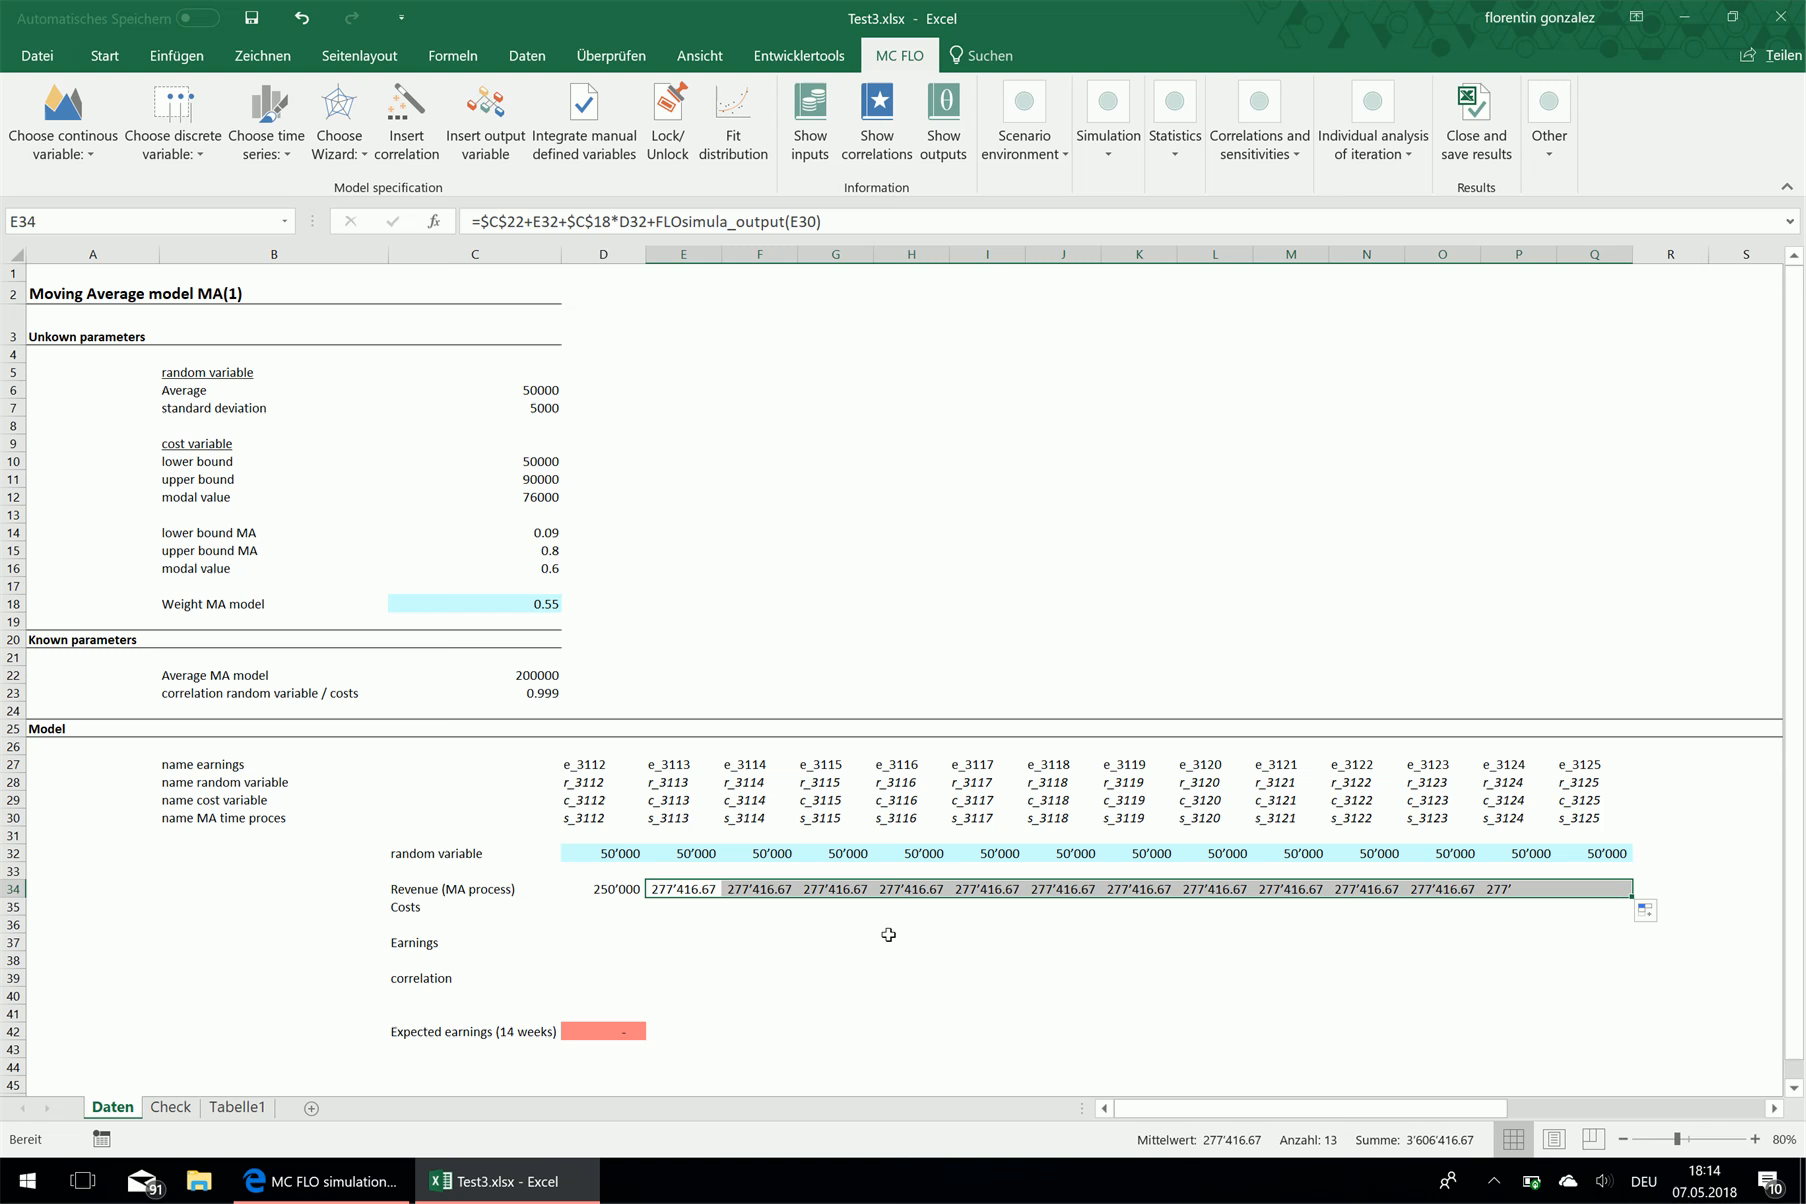
{"action": "left_click", "coordinate": [504, 147]}
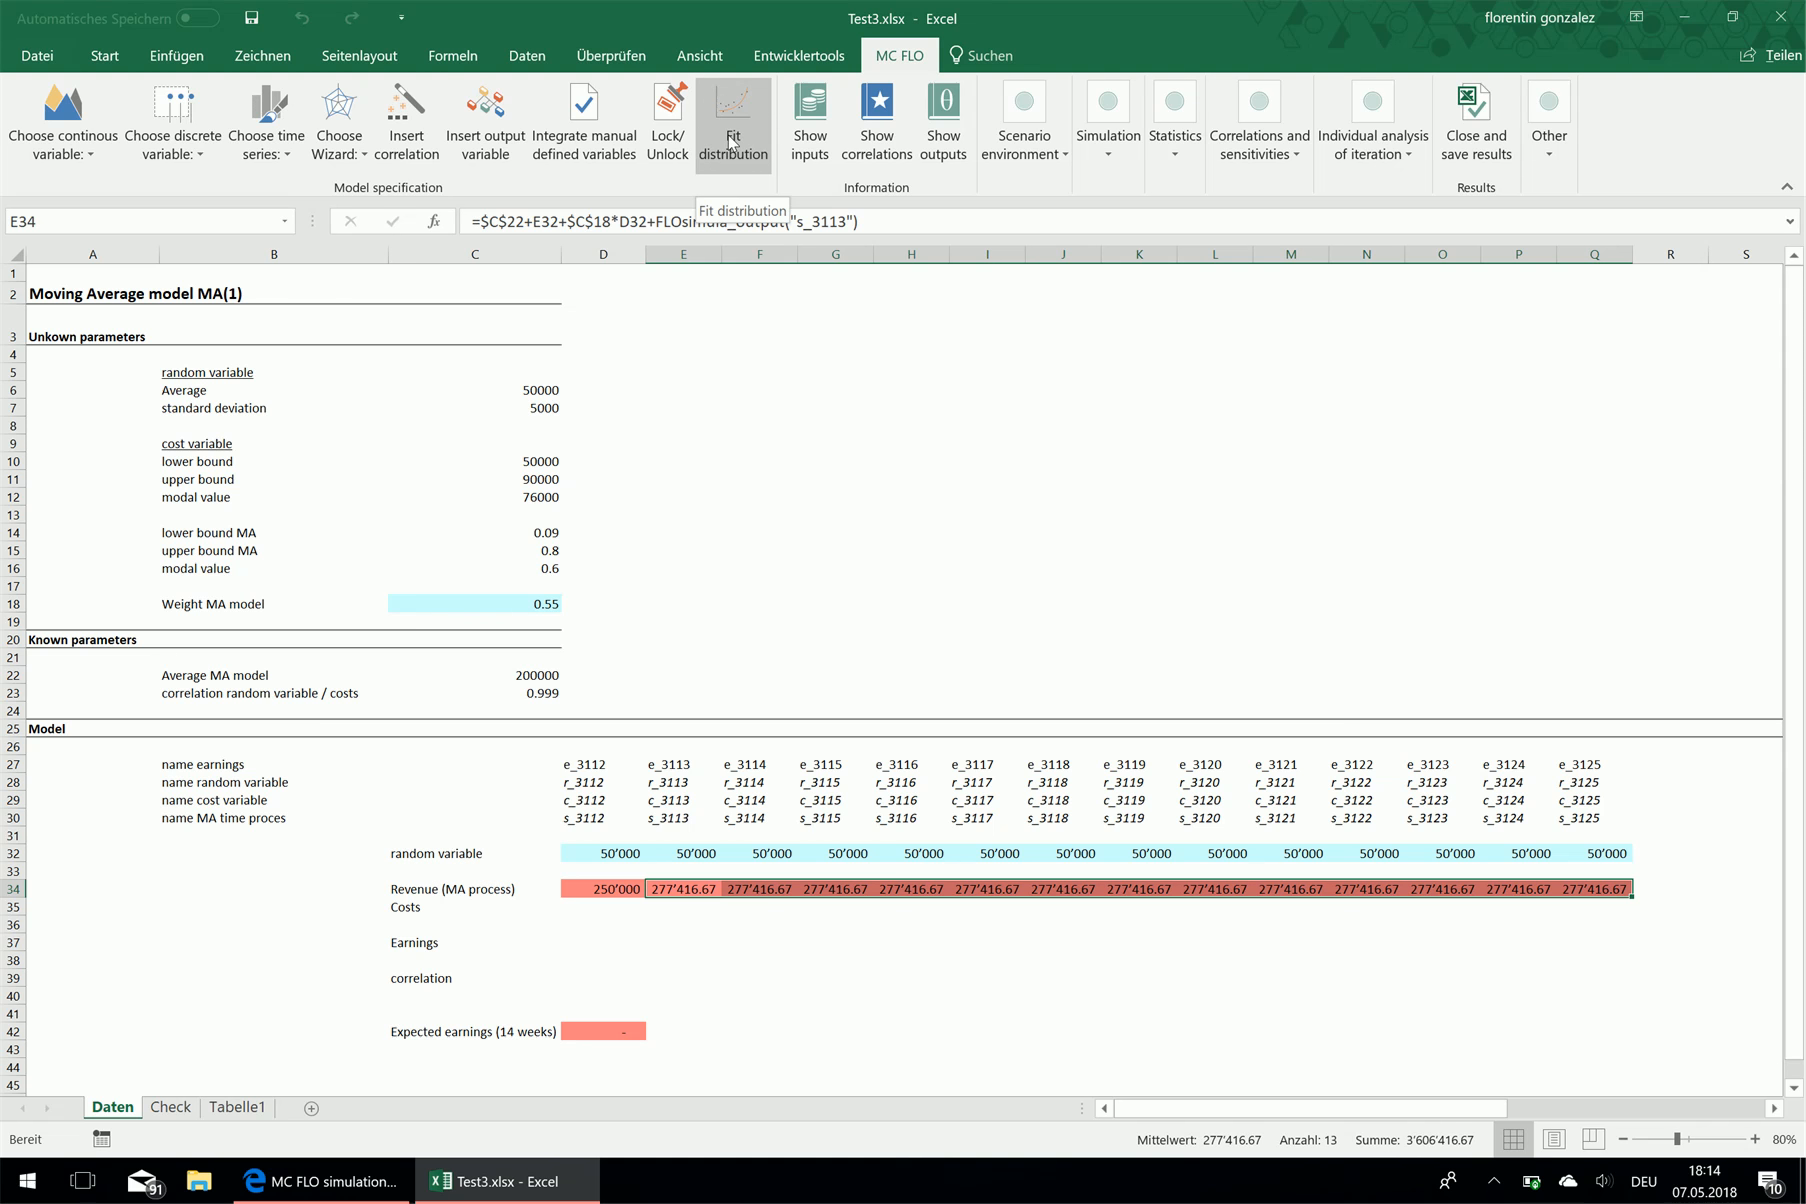
Review the model's output parameter list, checking several of the revenue entries such as s_3119, s_3116 and s_3114
{"action": "left_click", "coordinate": [960, 138]}
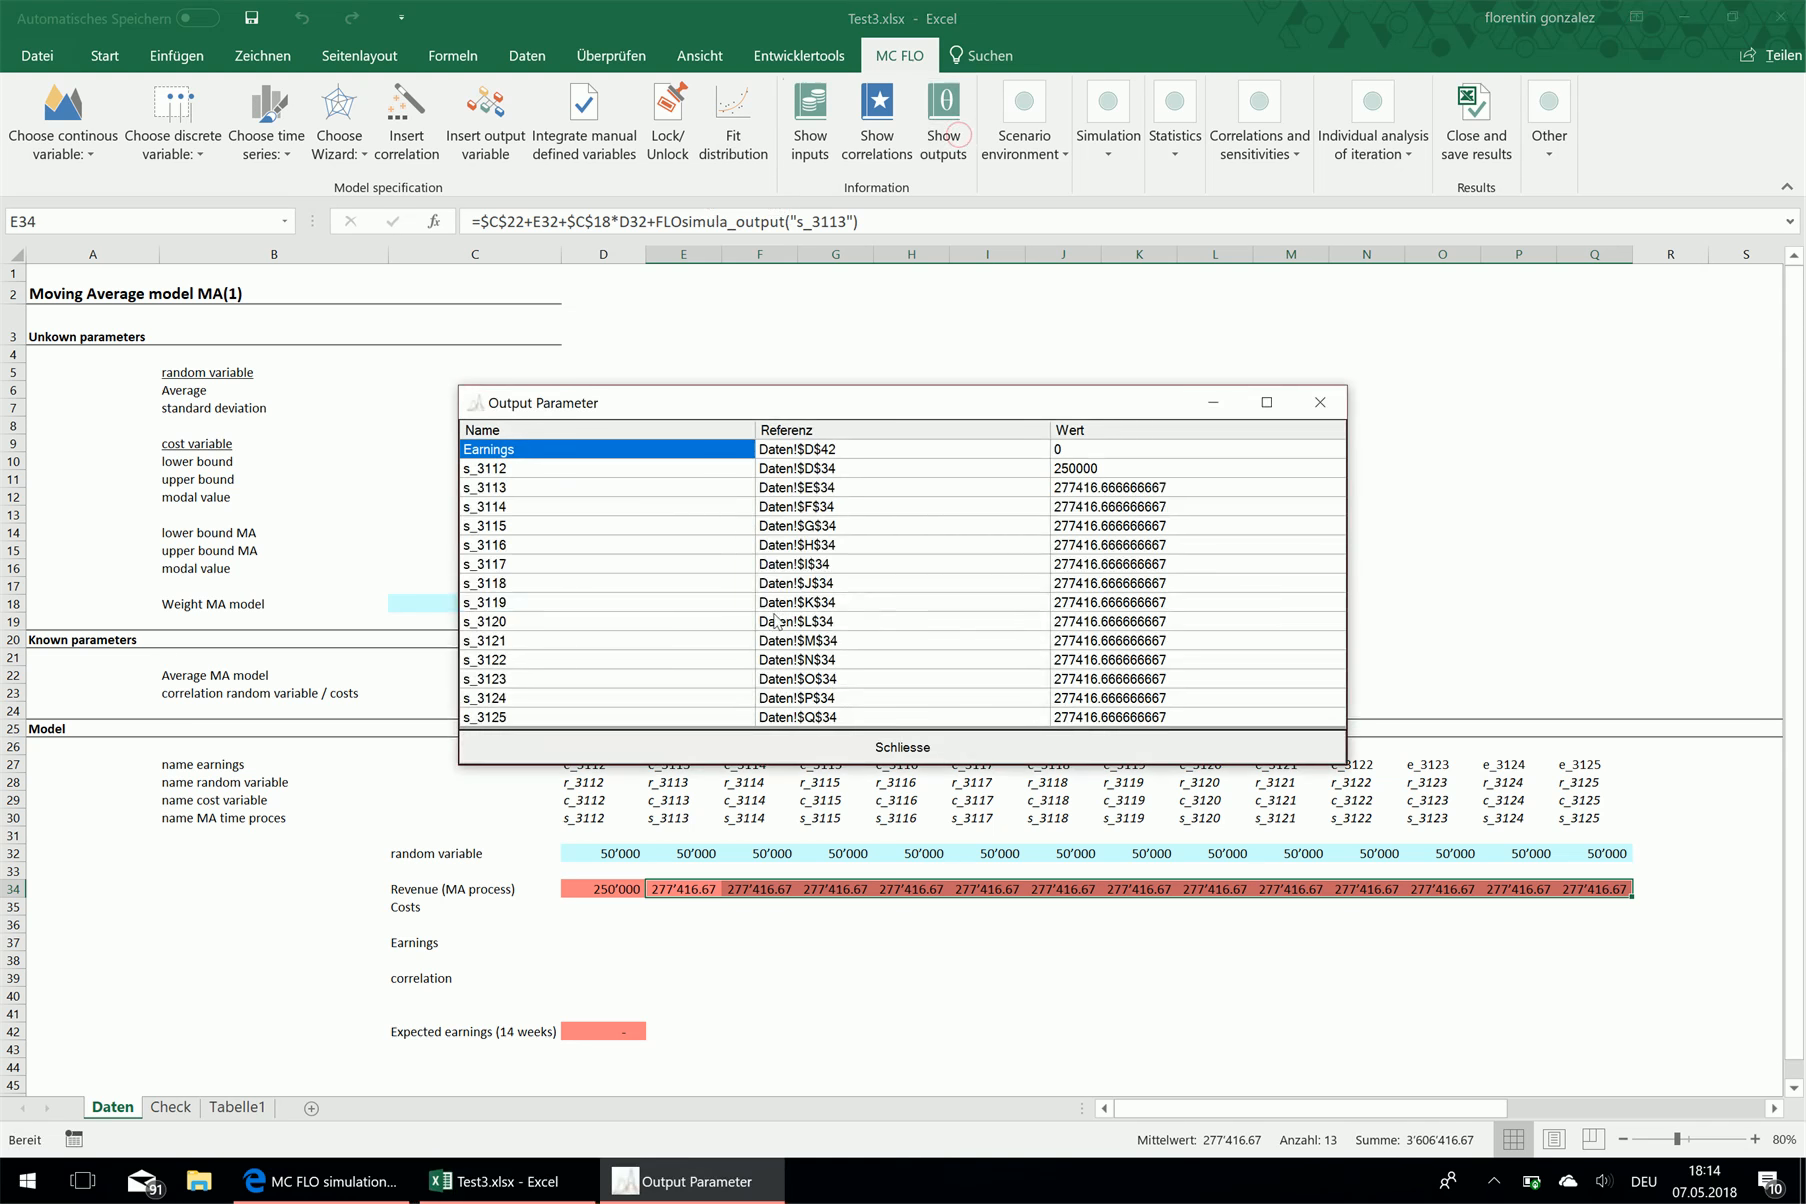
{"action": "left_click", "coordinate": [537, 566]}
{"action": "left_click", "coordinate": [537, 600]}
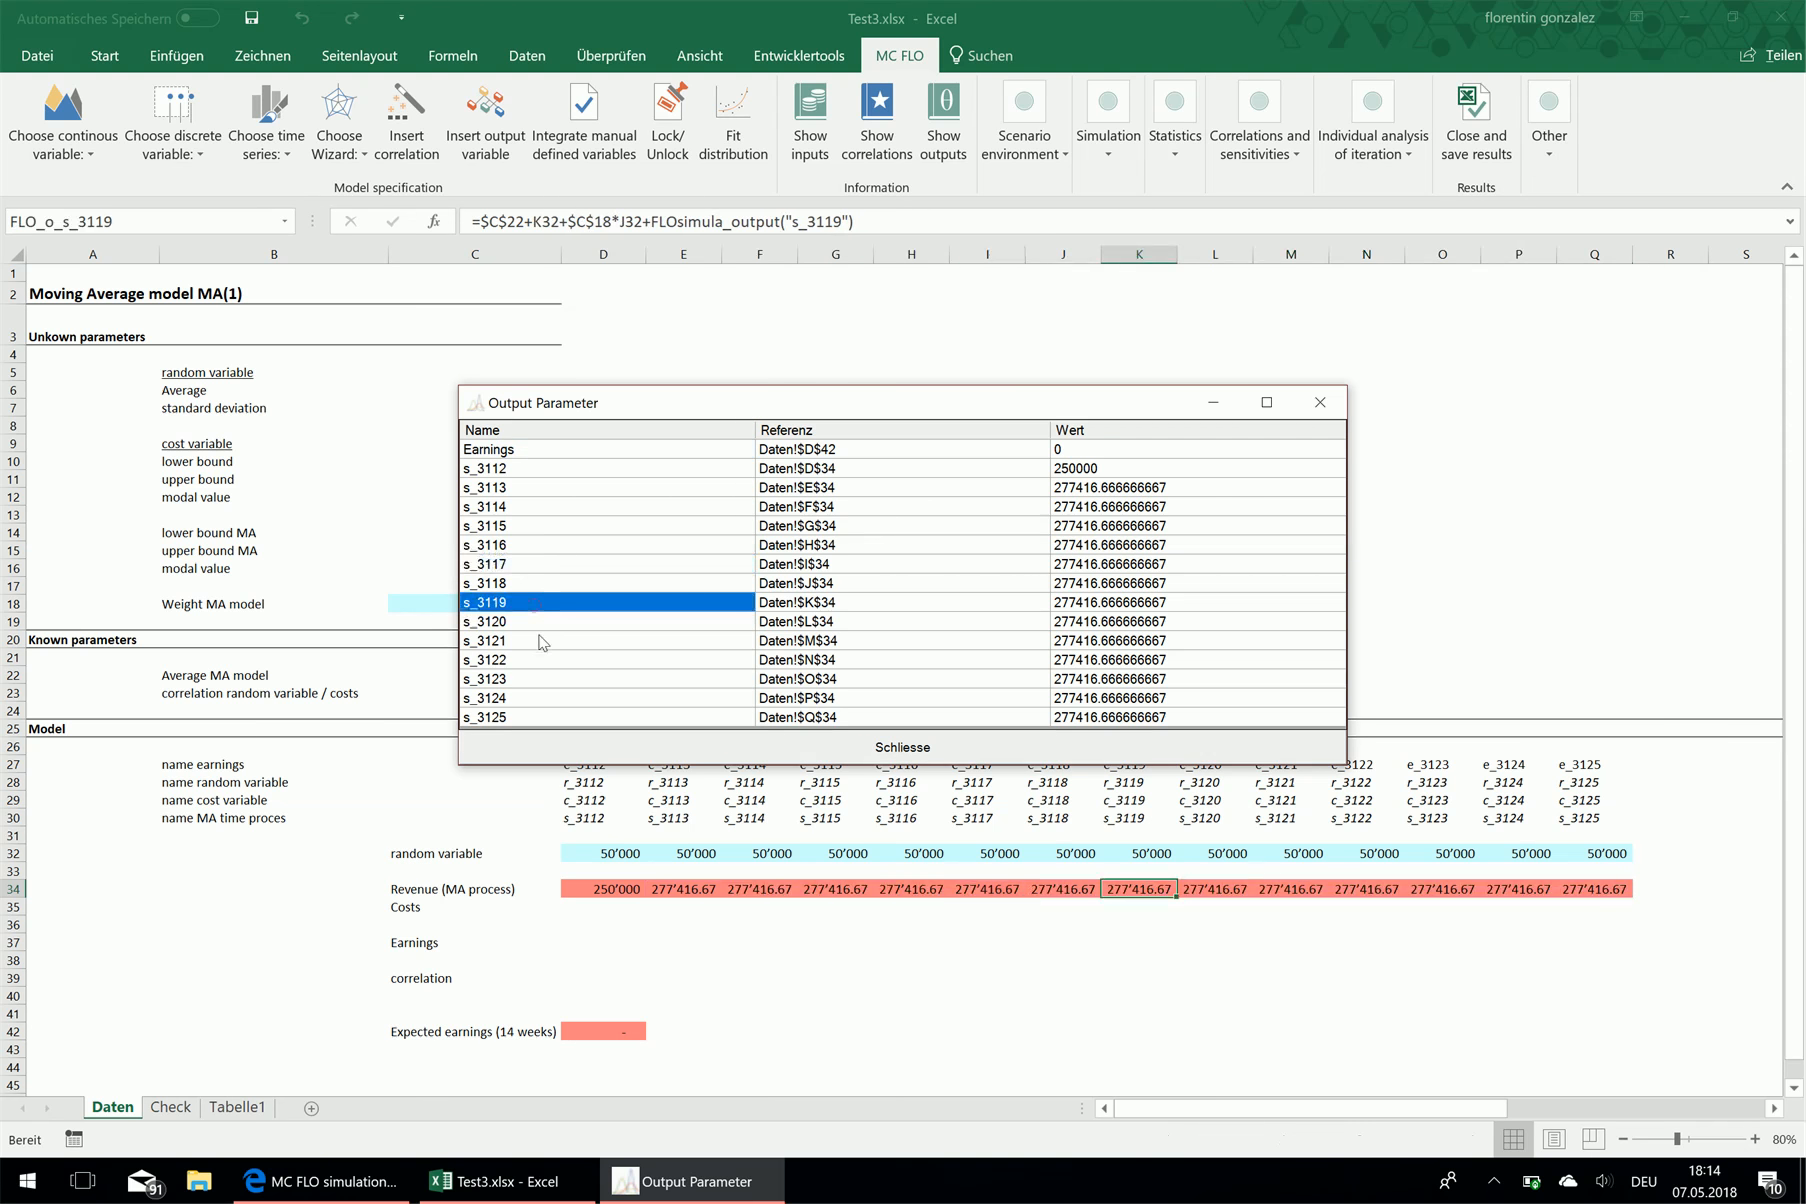
{"action": "left_click", "coordinate": [512, 548]}
{"action": "left_click", "coordinate": [524, 508]}
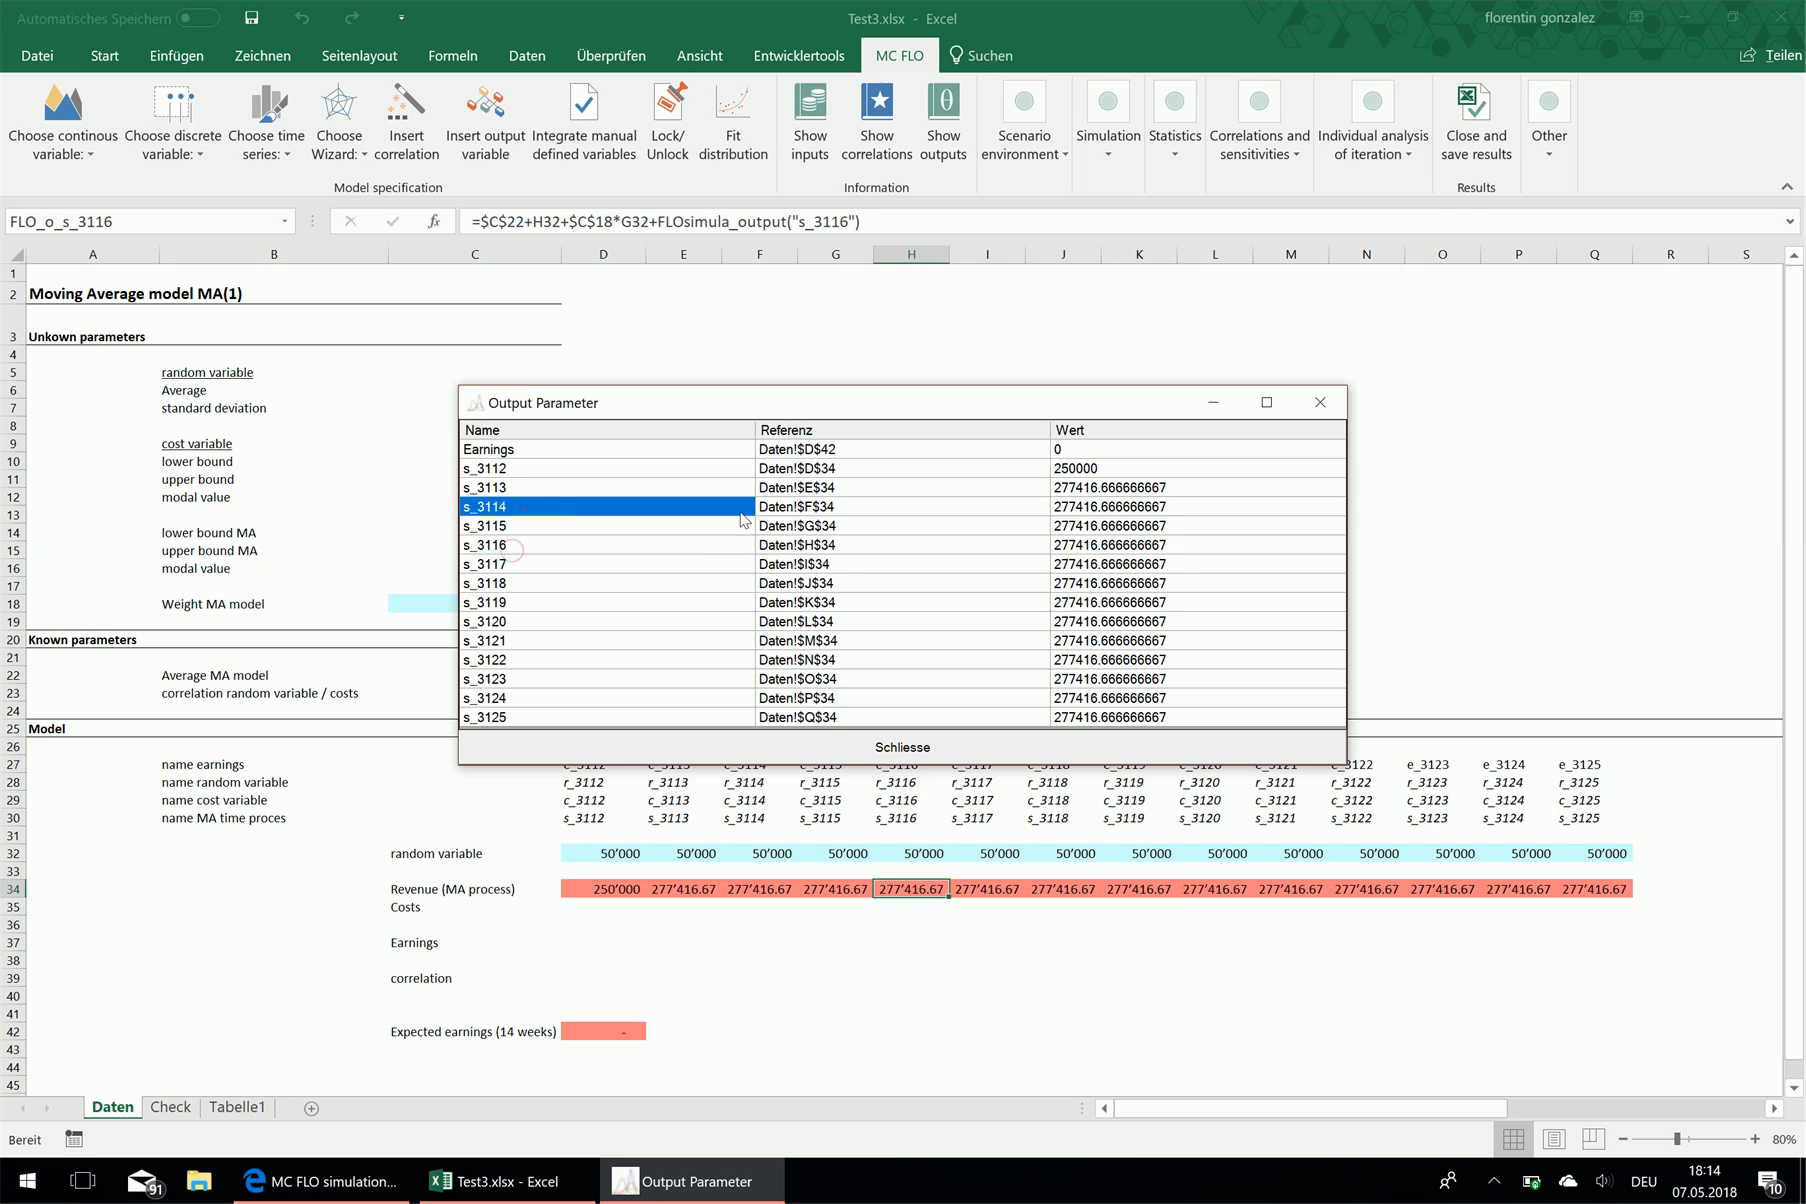
{"action": "left_click", "coordinate": [1328, 401]}
Start a FLOsimula_PERT formula in cell D35 of the costs row
{"action": "left_click", "coordinate": [611, 905]}
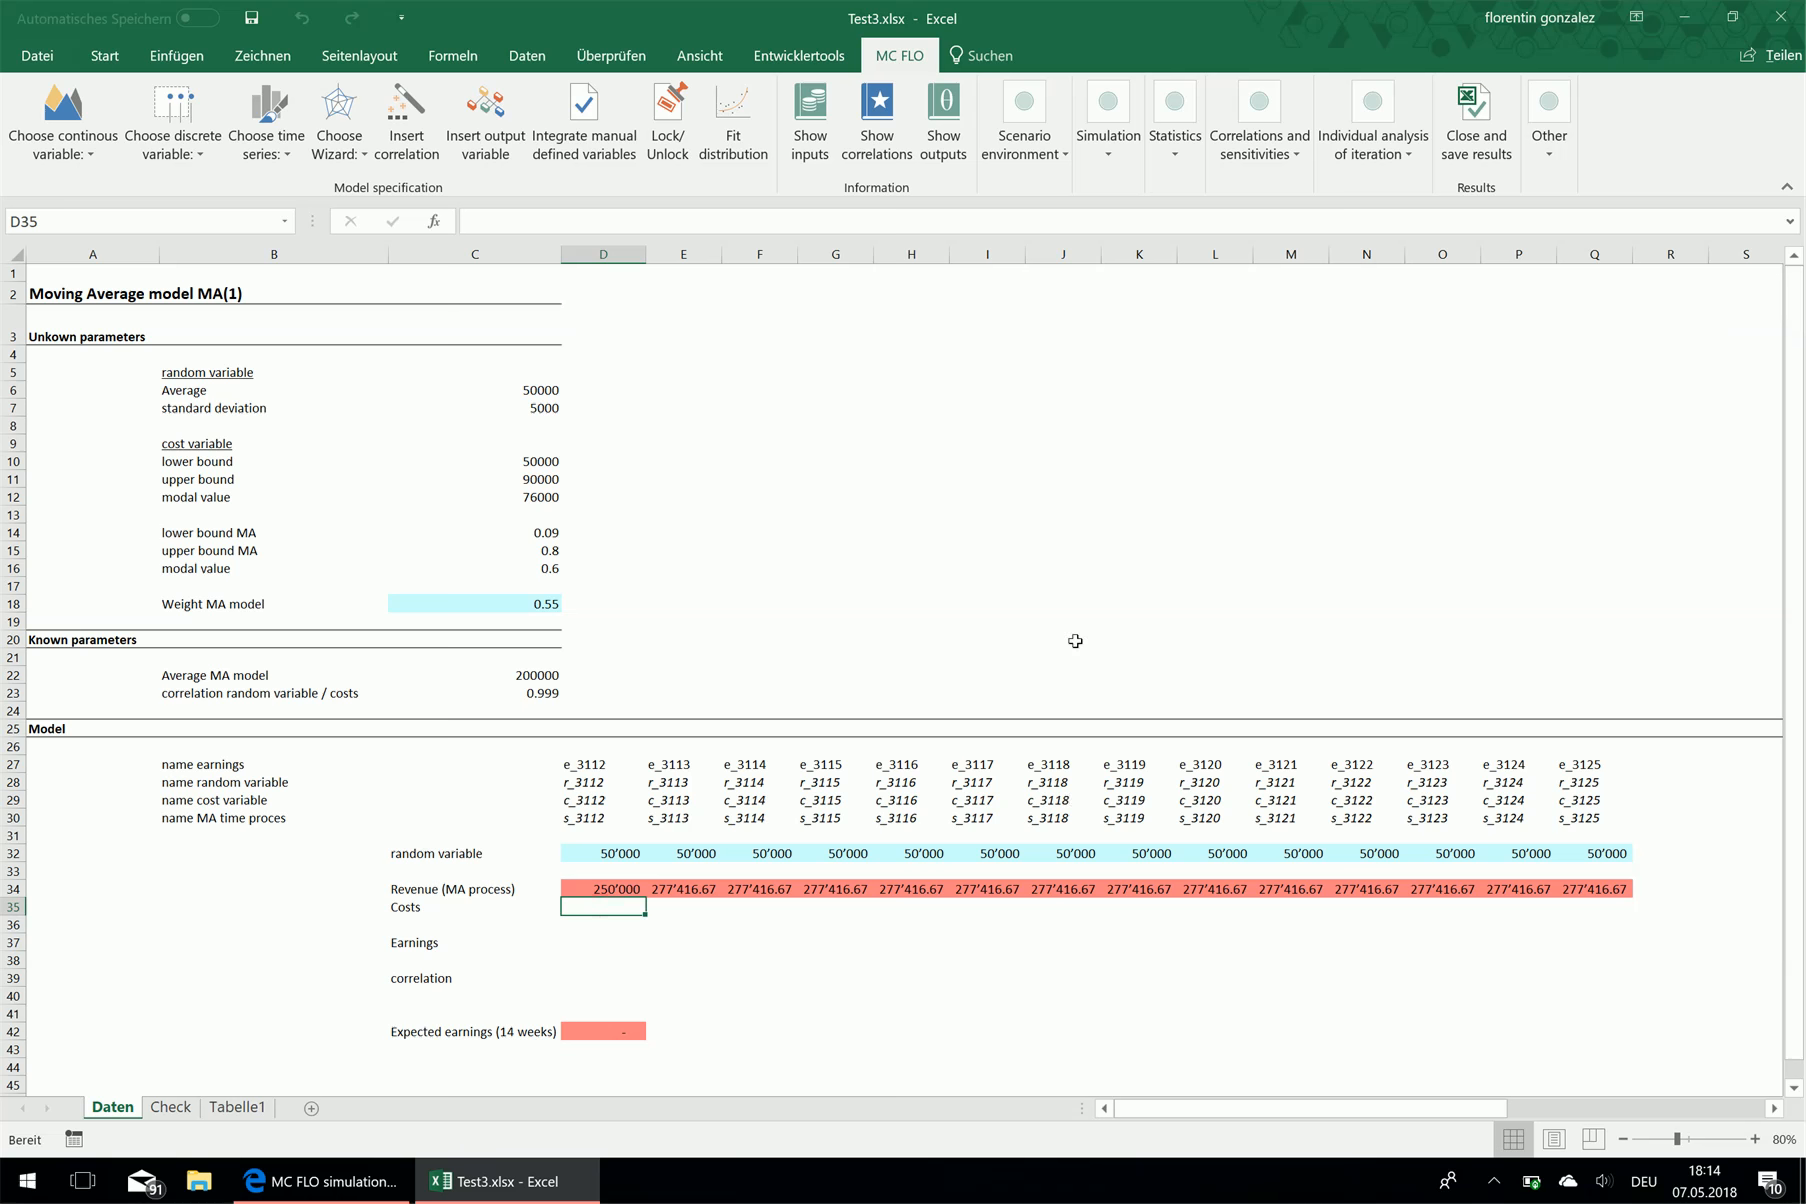
{"action": "type", "text": "=flow"}
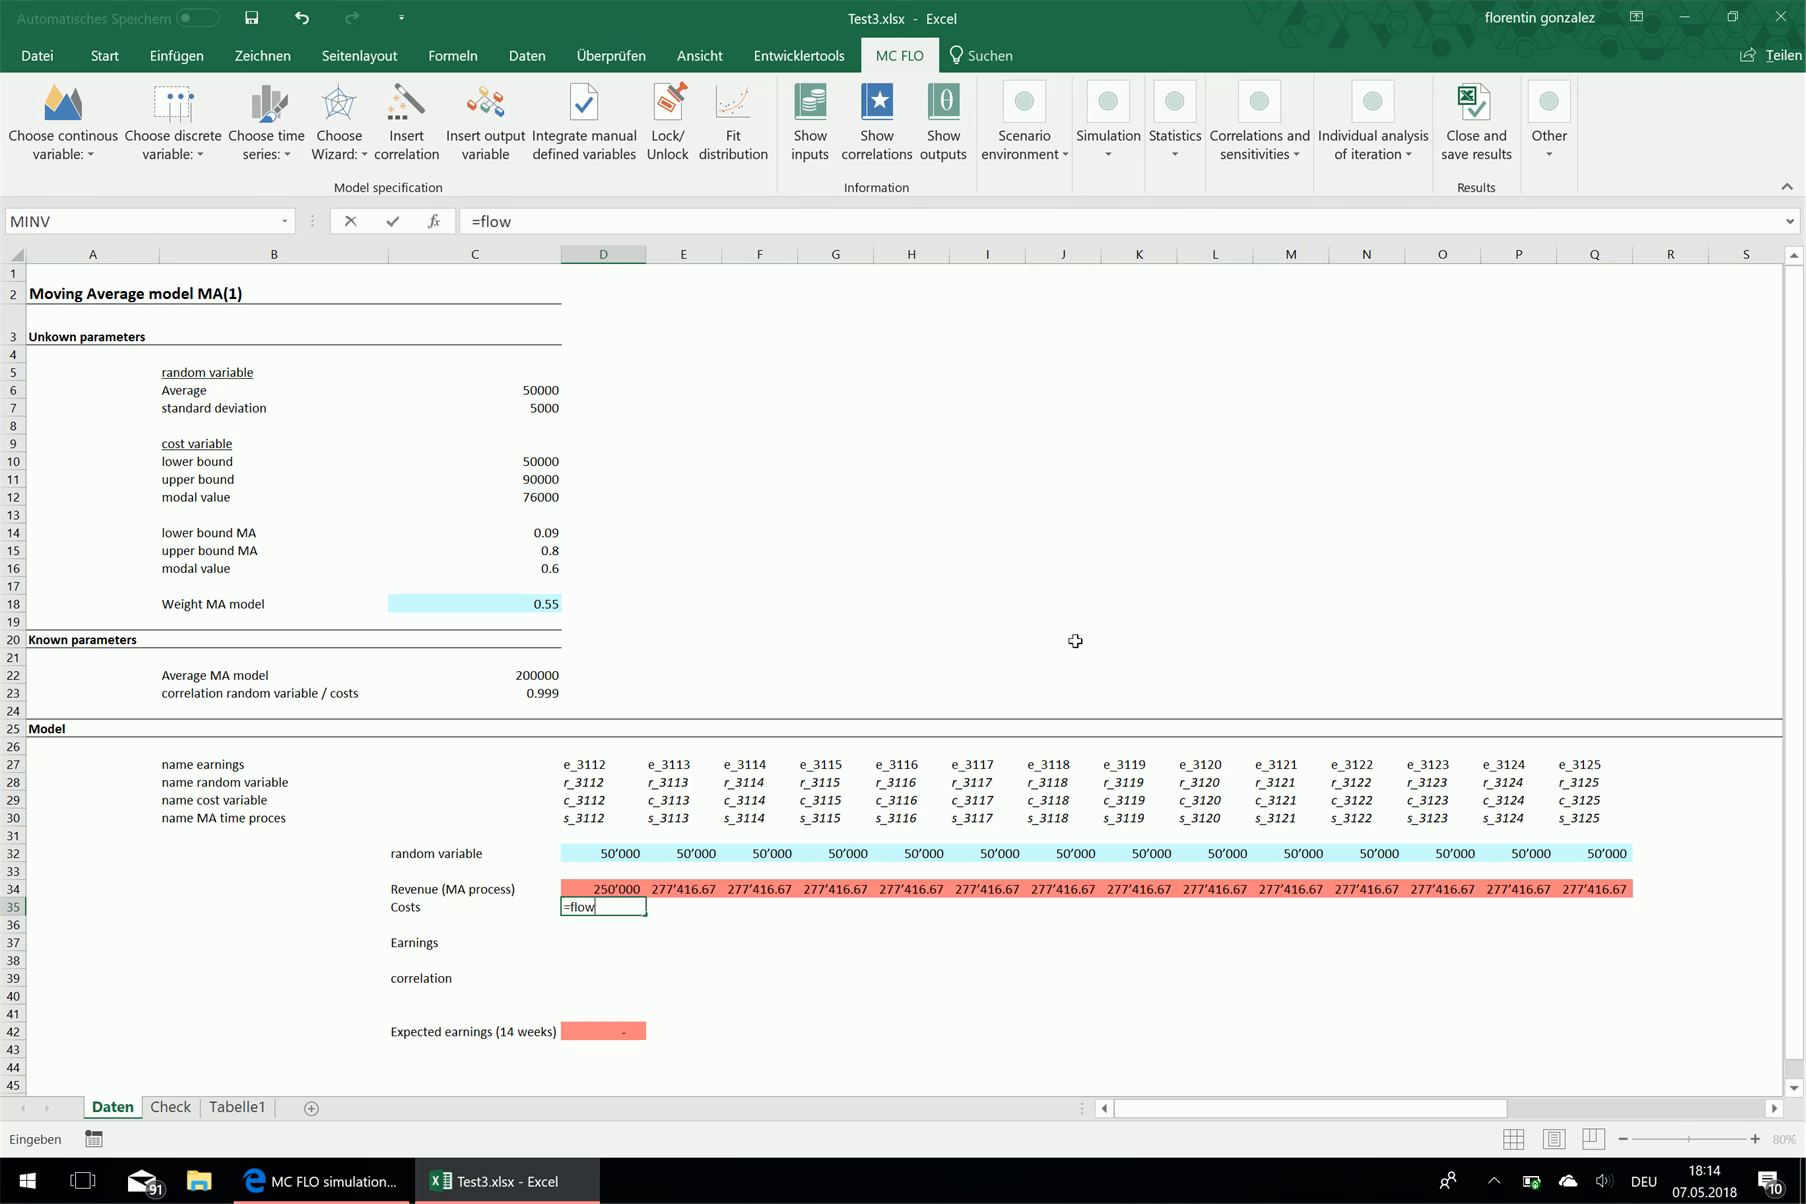
{"action": "key", "text": "BackSpace"}
{"action": "type", "text": "si"}
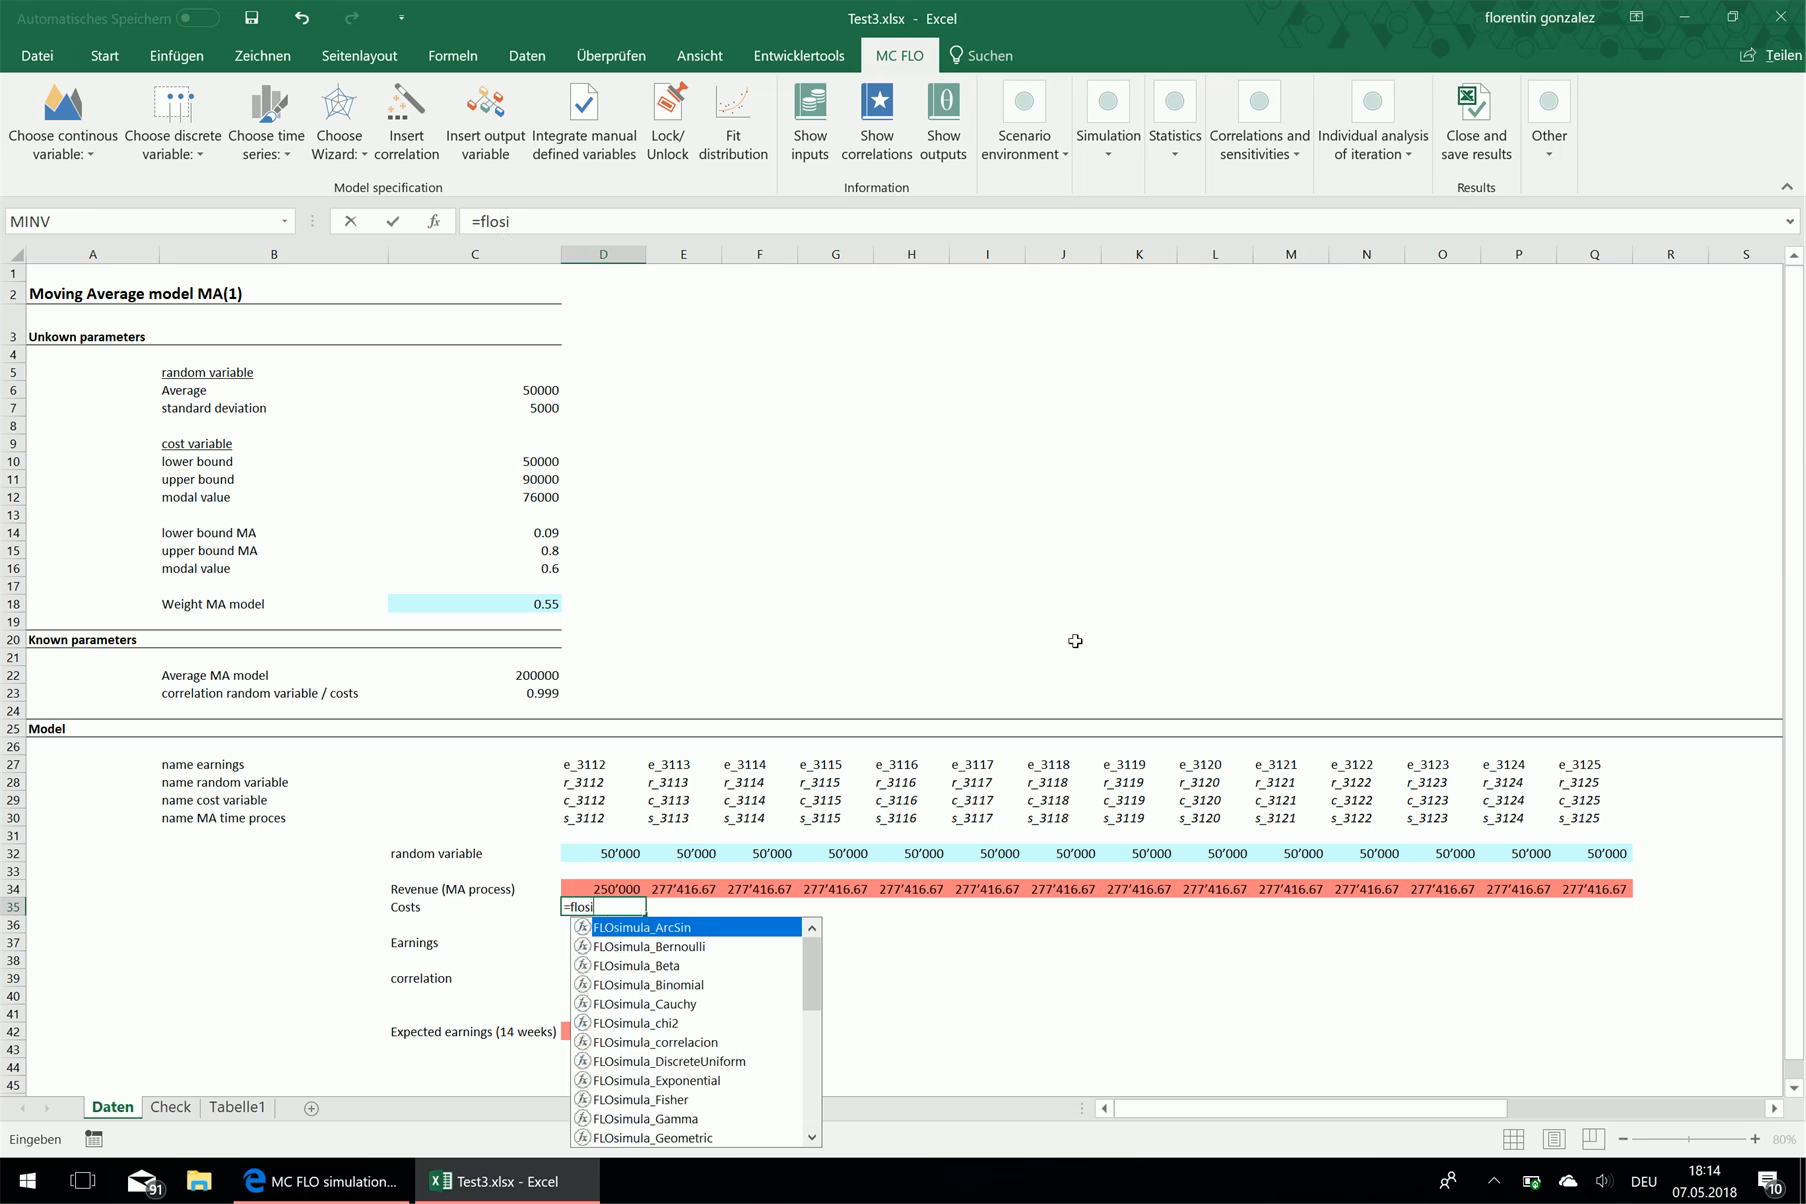
{"action": "type", "text": "mula_pert("}
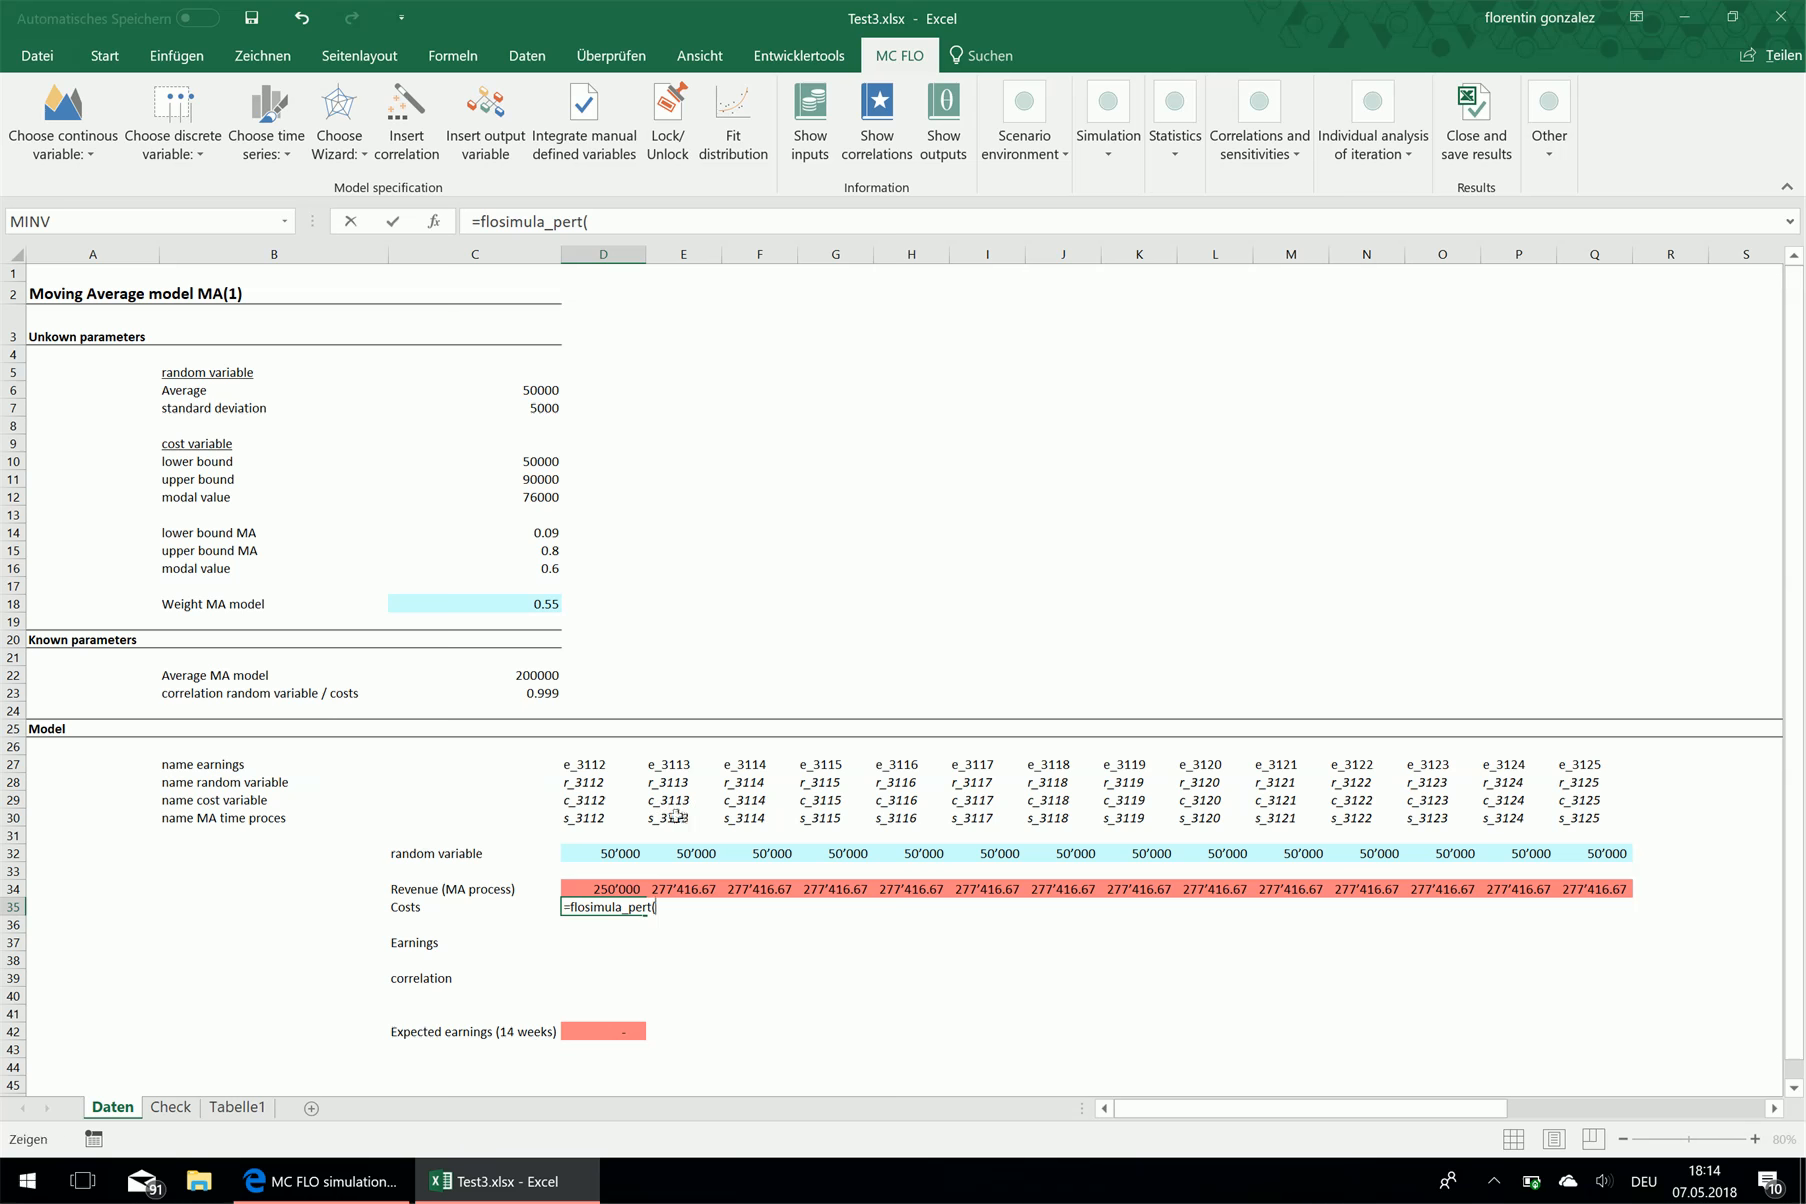
Complete the PERT formula with lower bound C10, upper bound C11, modal value C12 and variable name D29
{"action": "left_click", "coordinate": [520, 463]}
{"action": "type", "text": ";"}
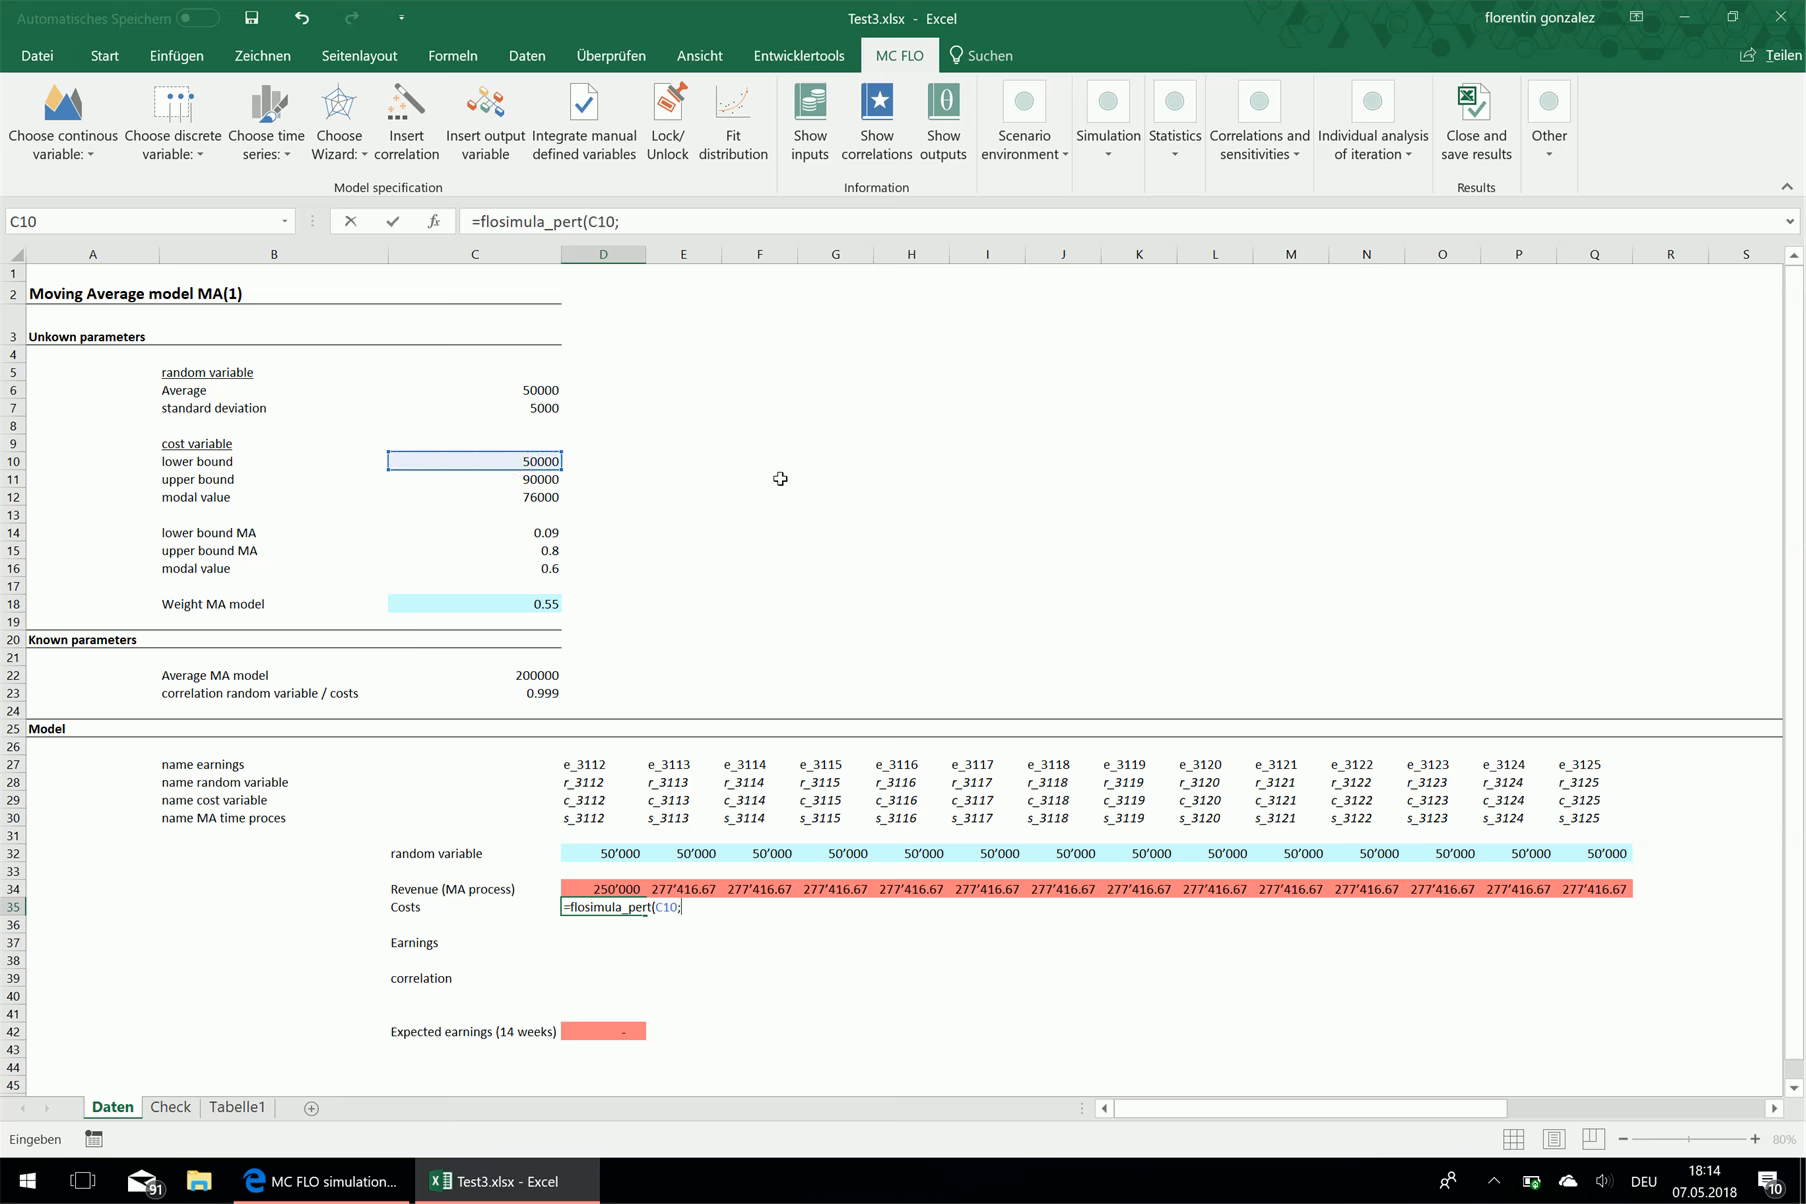
{"action": "left_click", "coordinate": [479, 477]}
{"action": "type", "text": ";"}
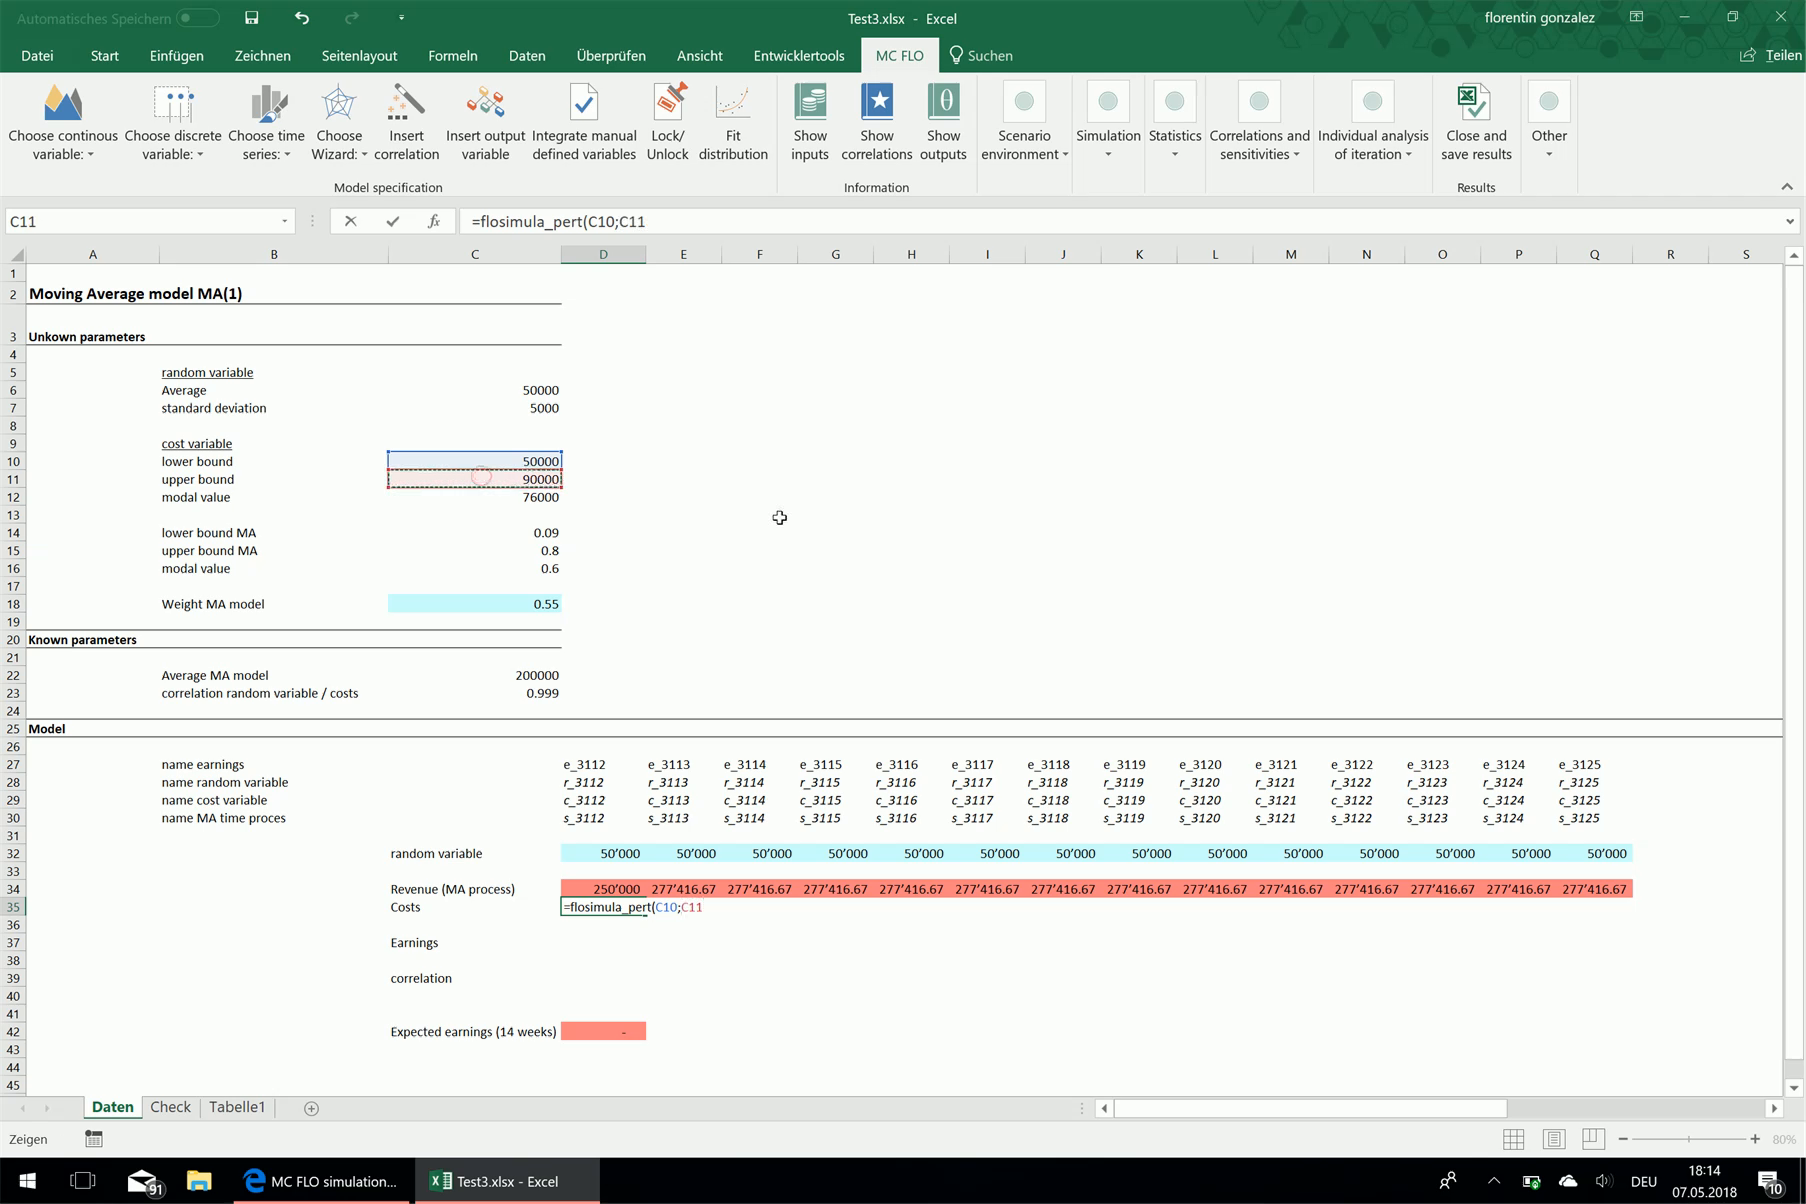
{"action": "left_click", "coordinate": [519, 497]}
{"action": "type", "text": ";"}
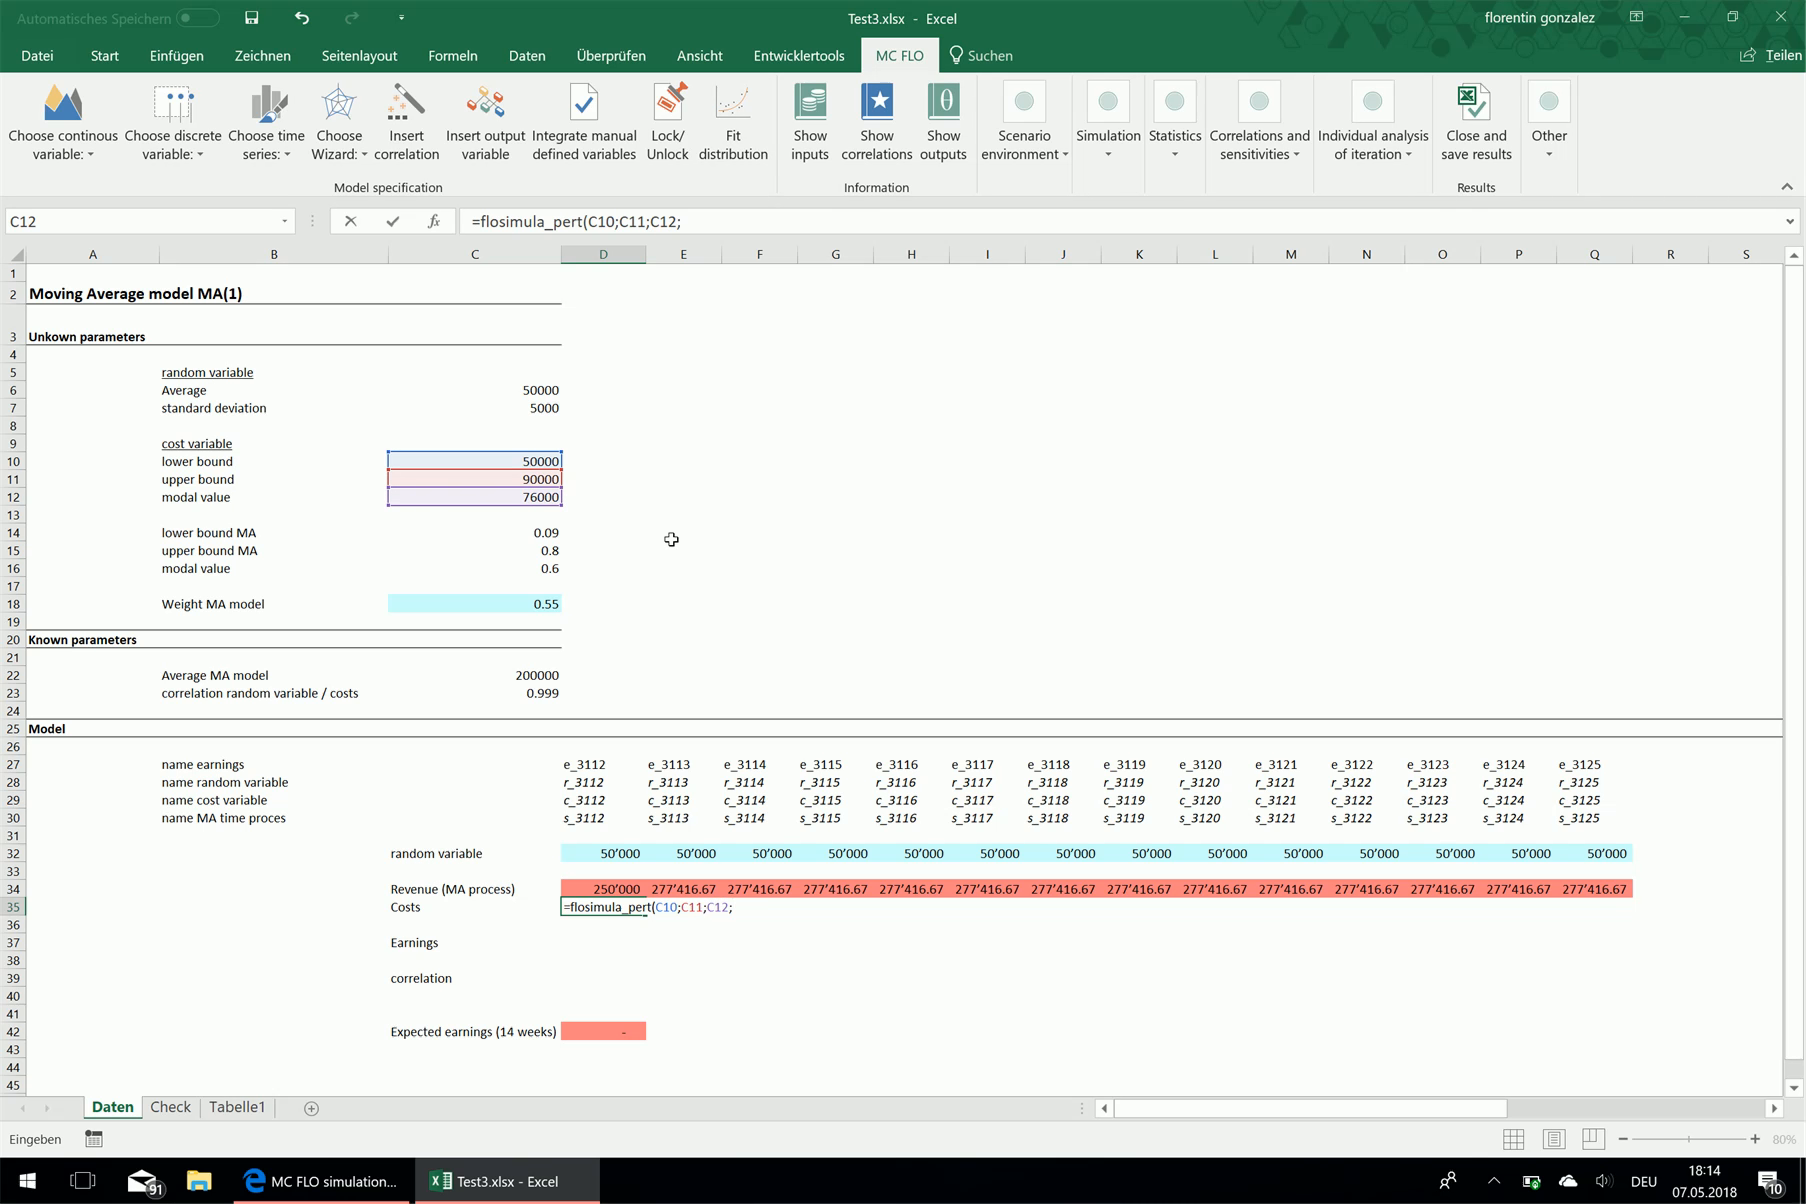
{"action": "left_click", "coordinate": [576, 799]}
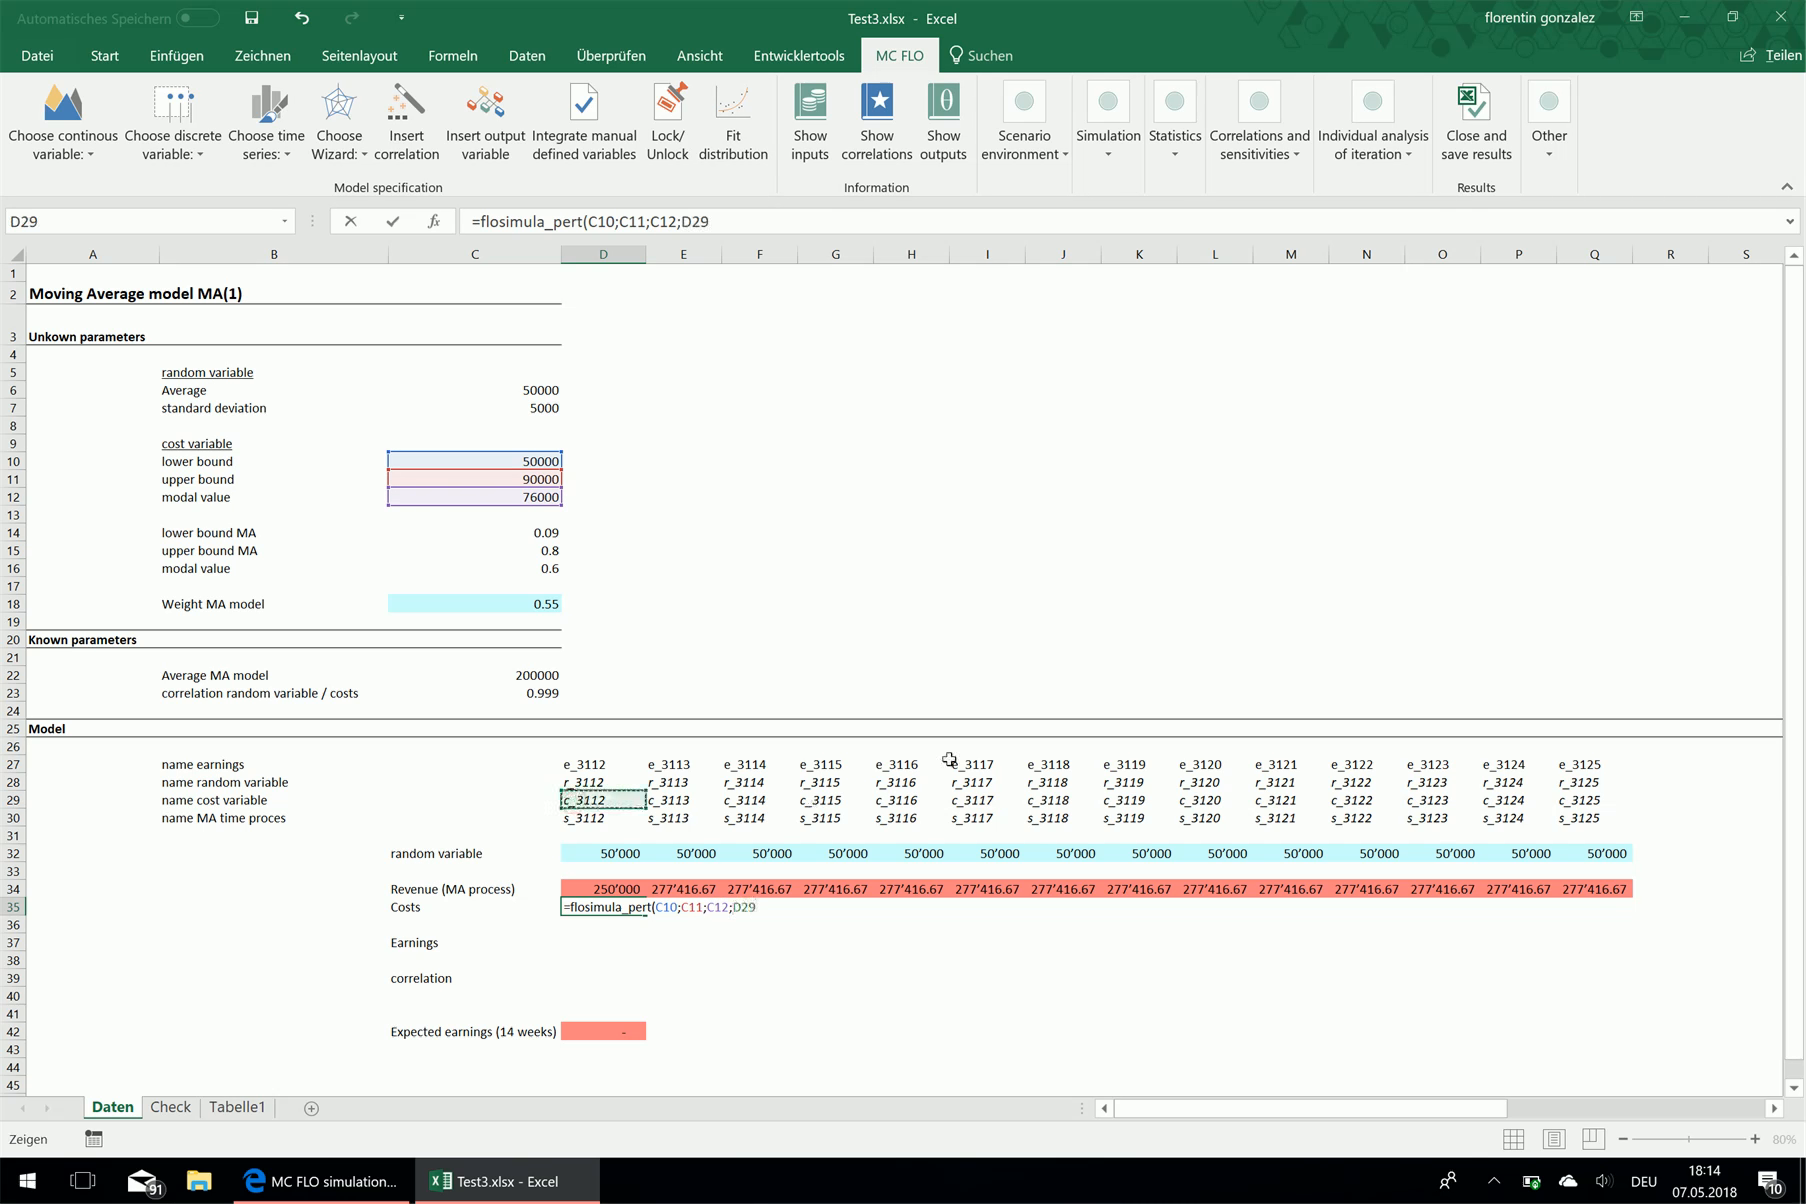
{"action": "type", "text": ")"}
{"action": "key", "text": "Return"}
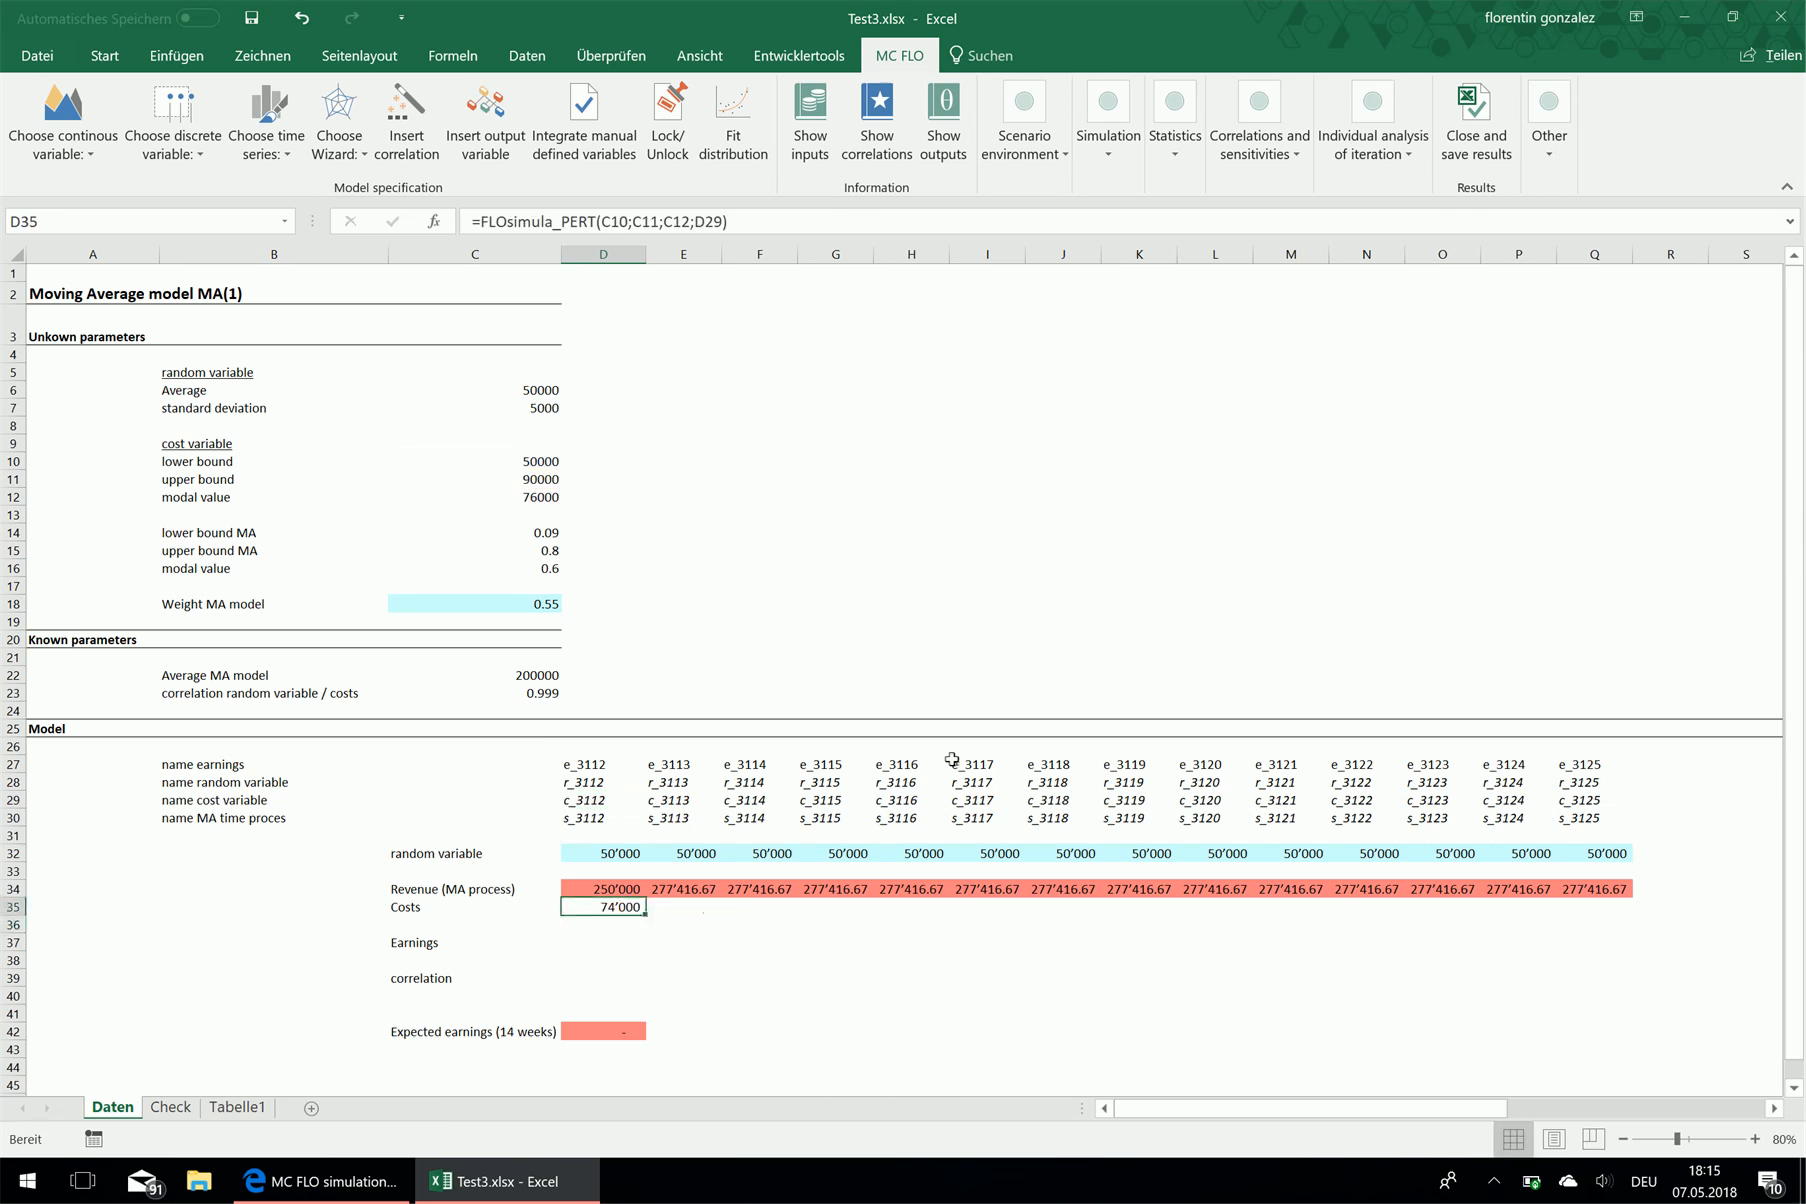
Make the C10, C11 and C12 references in D35's PERT cost formula absolute and fill it across to Q35
{"action": "left_click", "coordinate": [602, 221]}
{"action": "type", "text": "$"}
{"action": "key", "text": "Right"}
{"action": "type", "text": "$C$"}
{"action": "key", "text": "Right"}
{"action": "type", "text": "$"}
{"action": "key", "text": "Right"}
{"action": "key", "text": "Right"}
{"action": "key", "text": "Right"}
{"action": "type", "text": "$"}
{"action": "key", "text": "Right"}
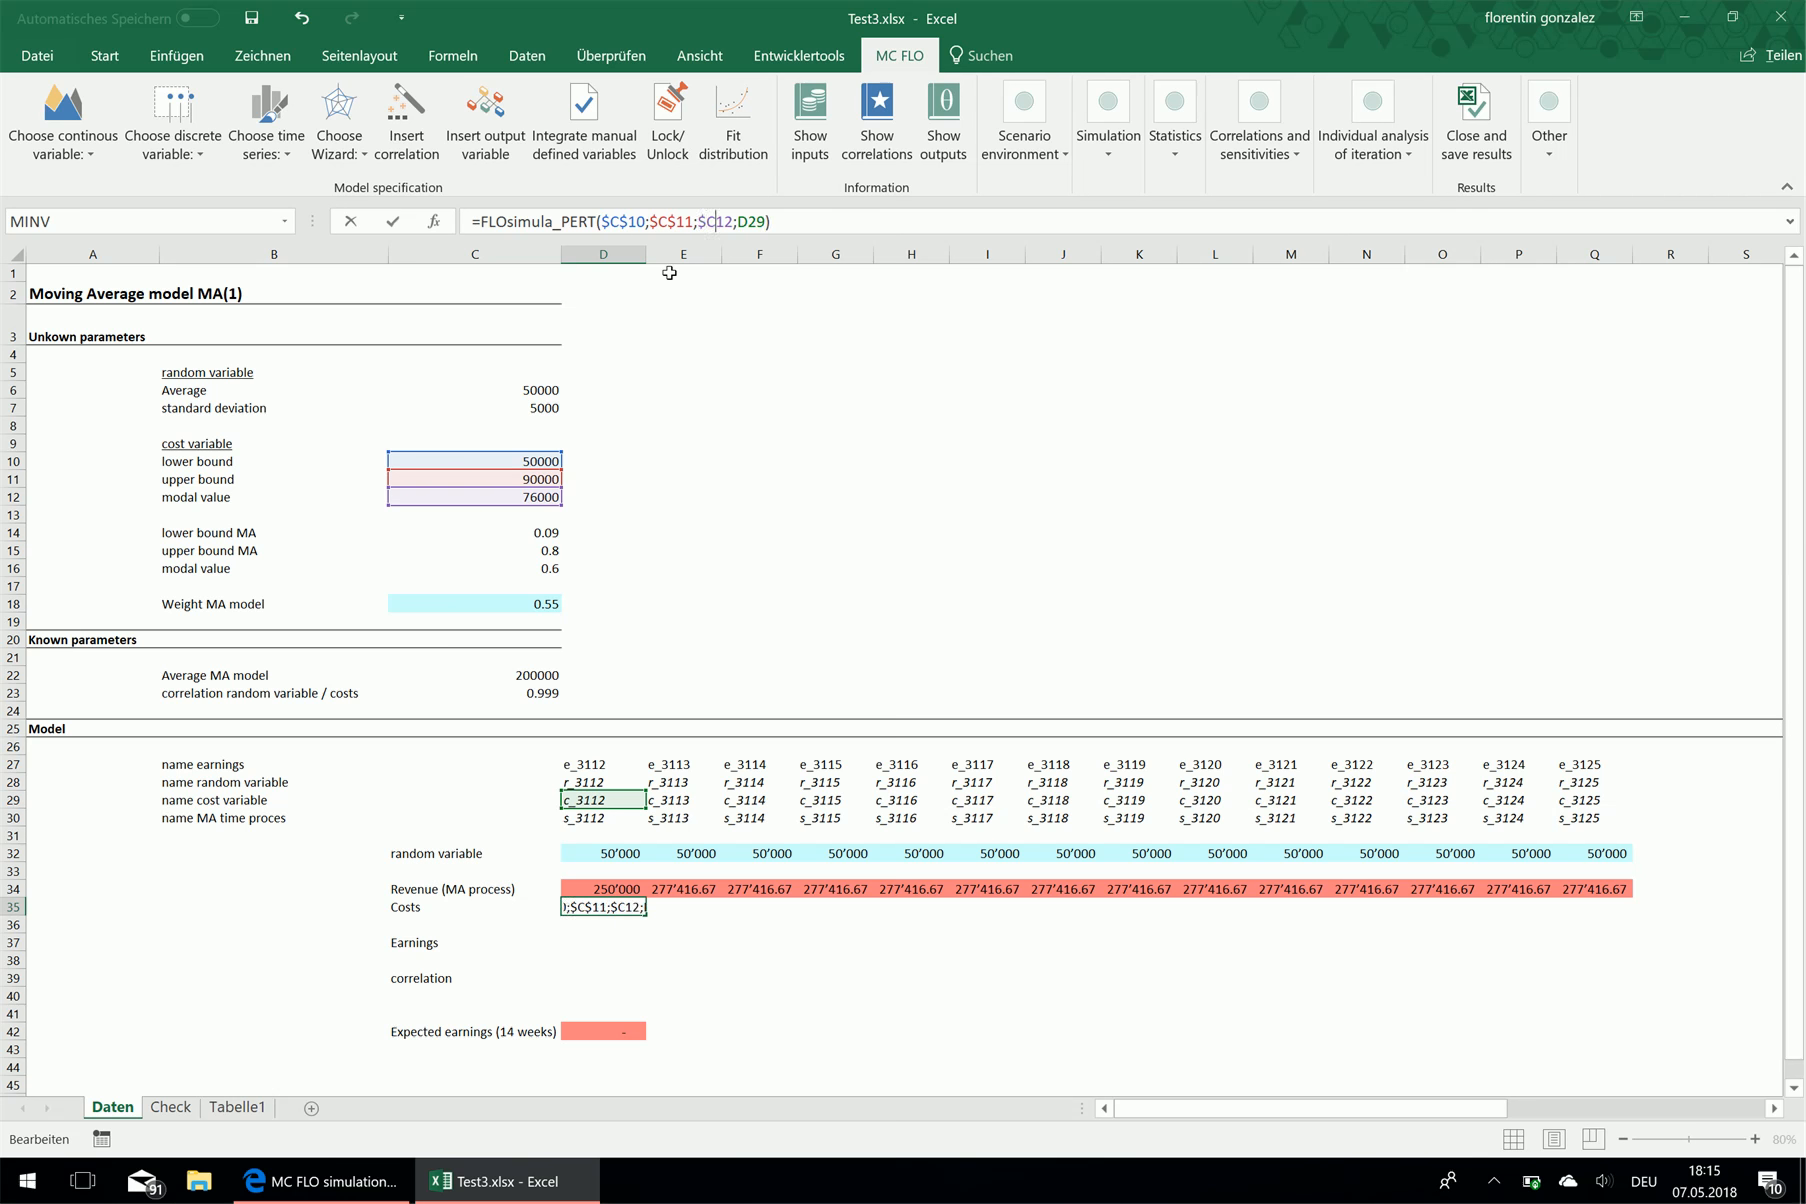
{"action": "type", "text": "$"}
{"action": "key", "text": "ctrl+Return"}
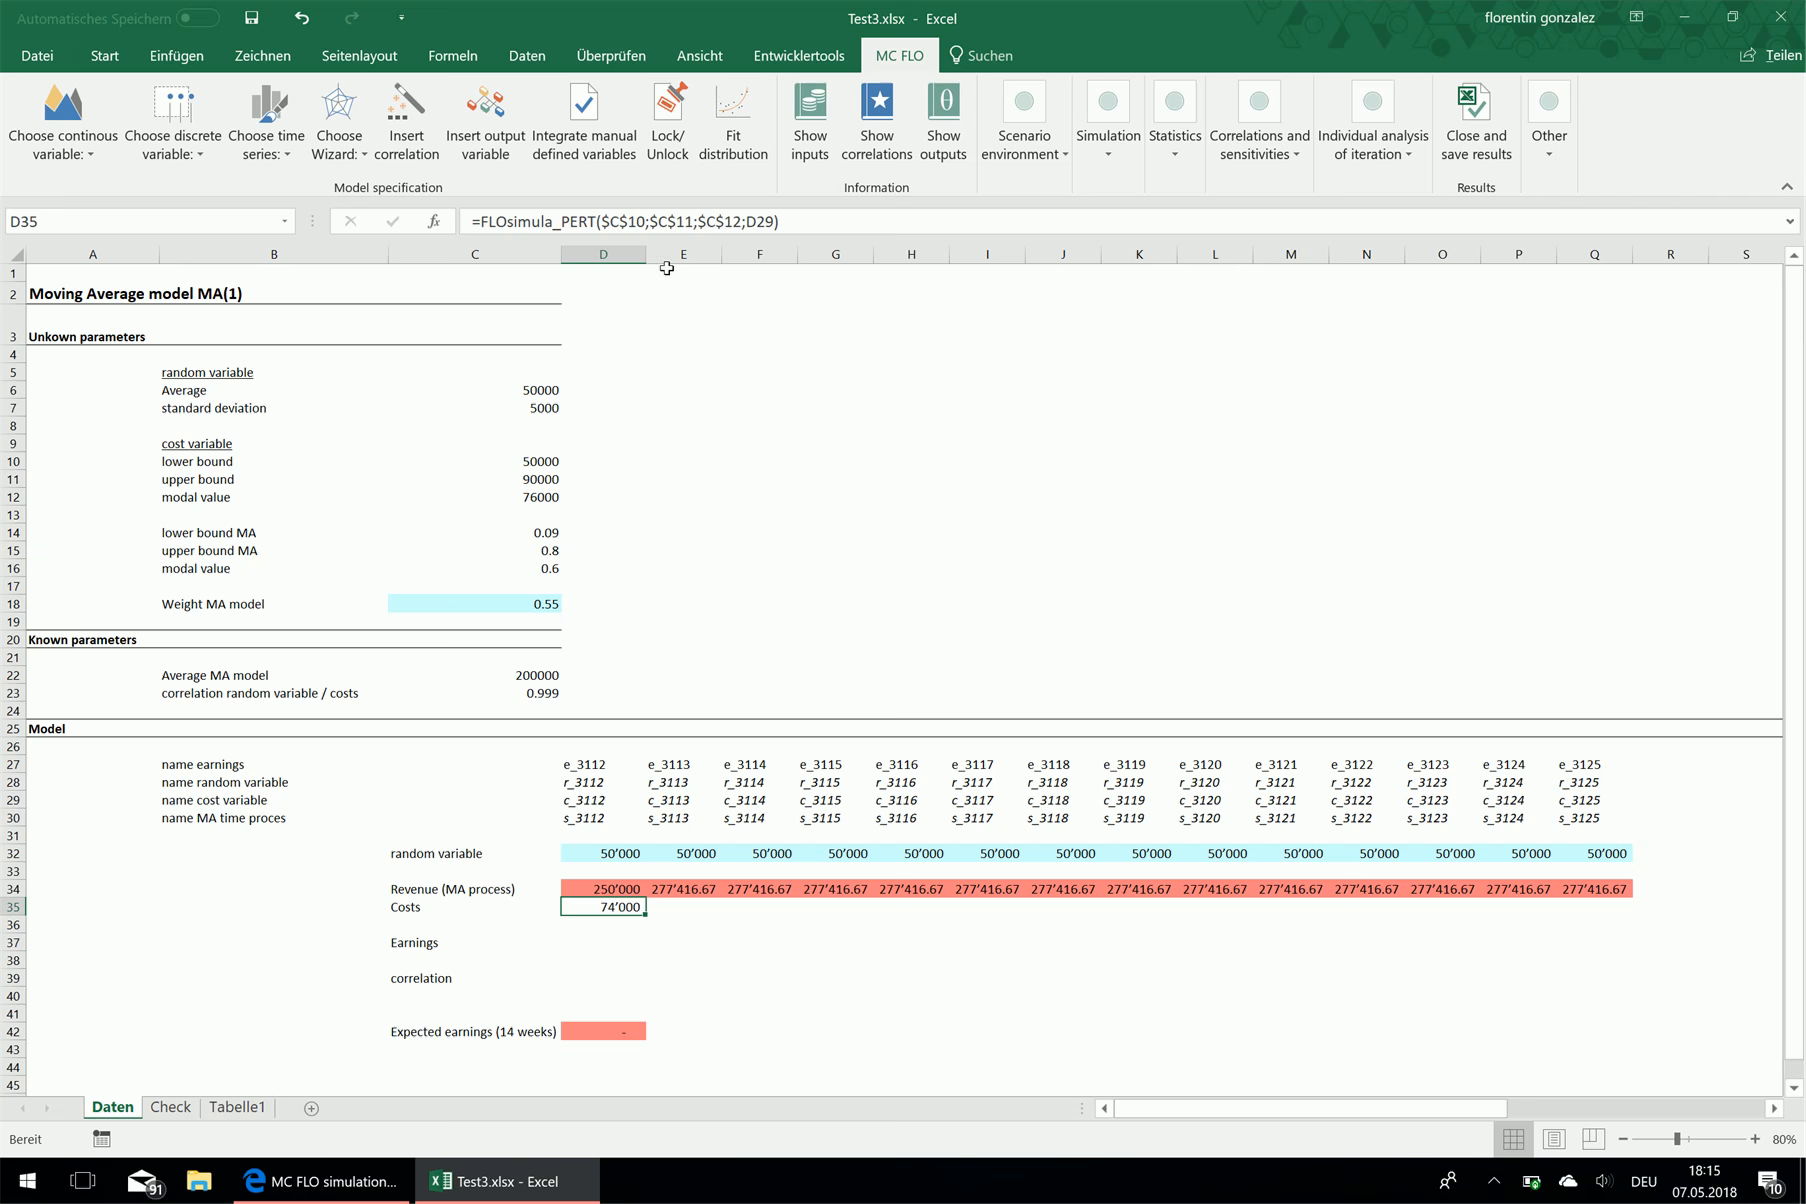
{"action": "left_click_drag", "start_coordinate": [648, 912], "coordinate": [1625, 912]}
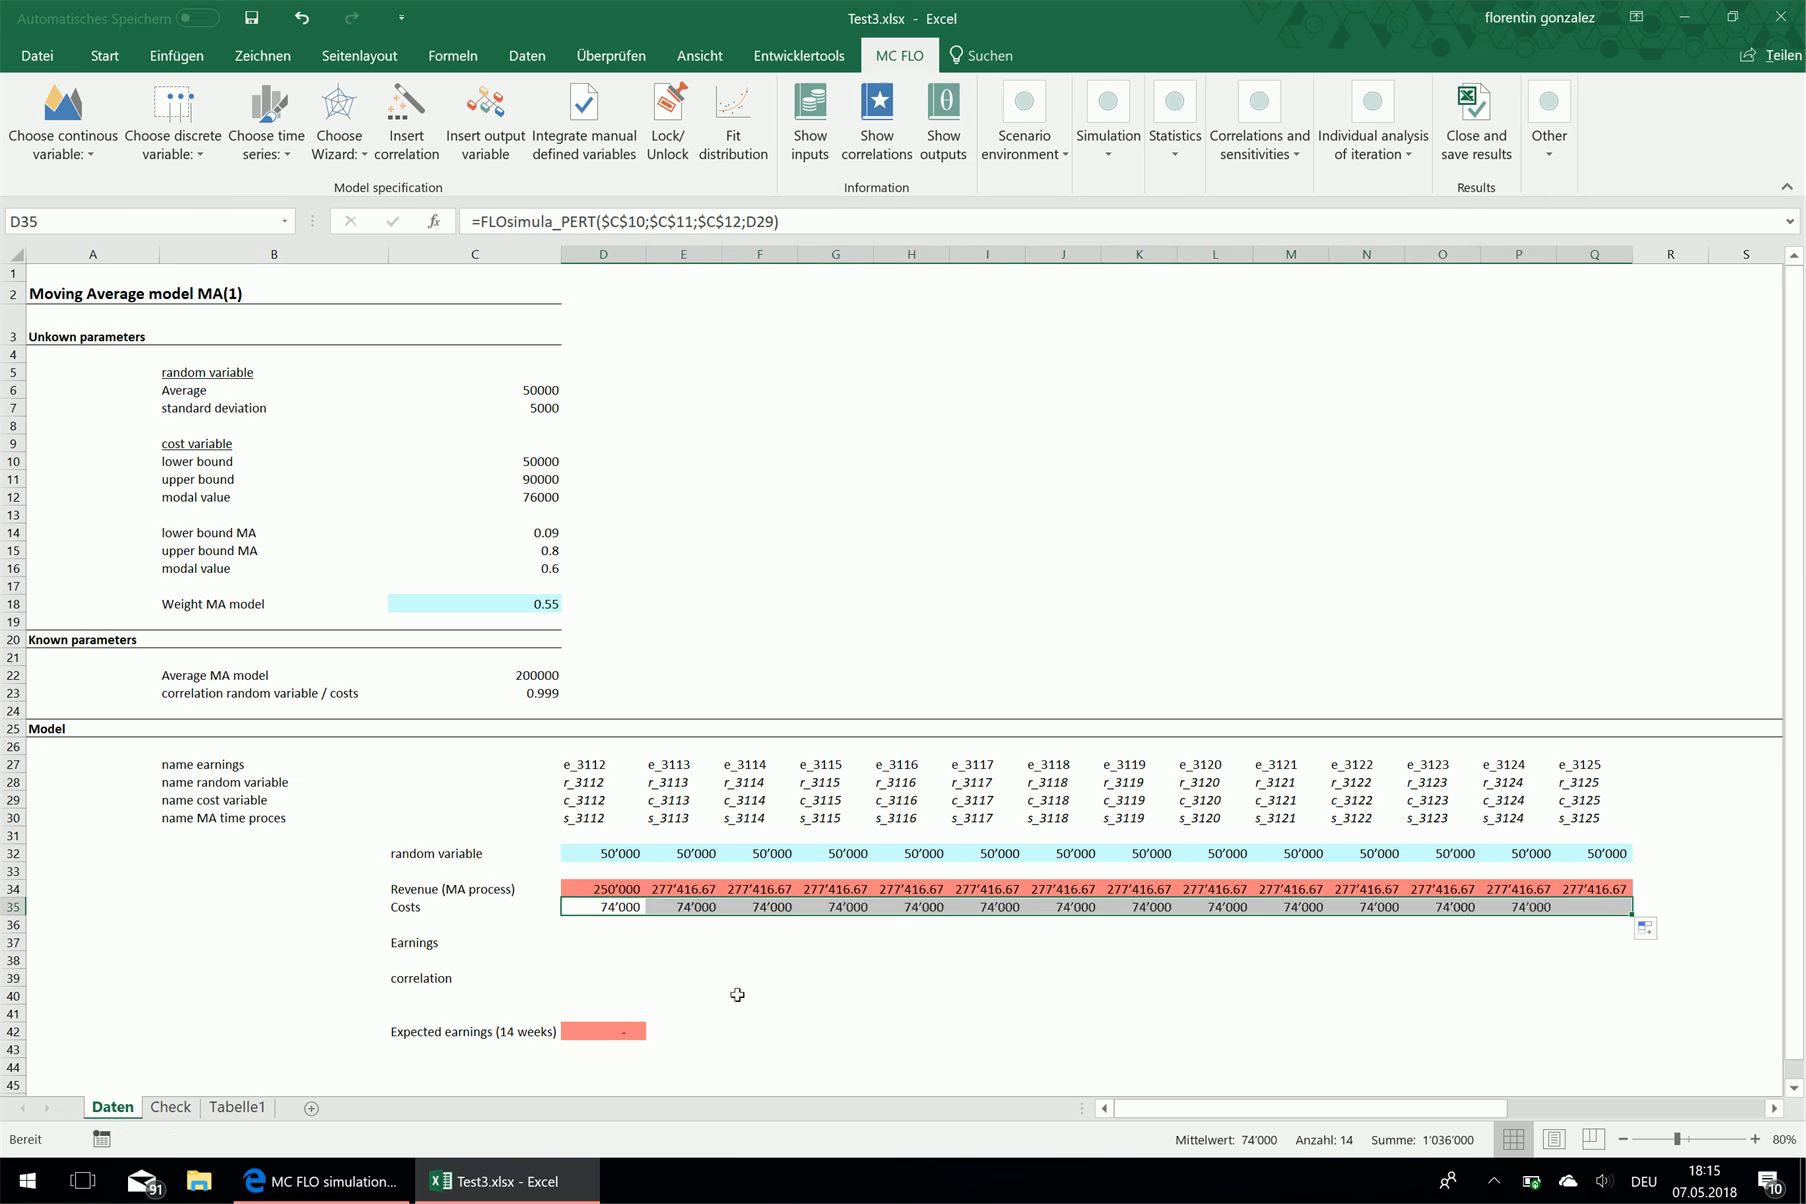
Start a formula in cell D37, the first cell of the earnings row
{"action": "left_click", "coordinate": [597, 941]}
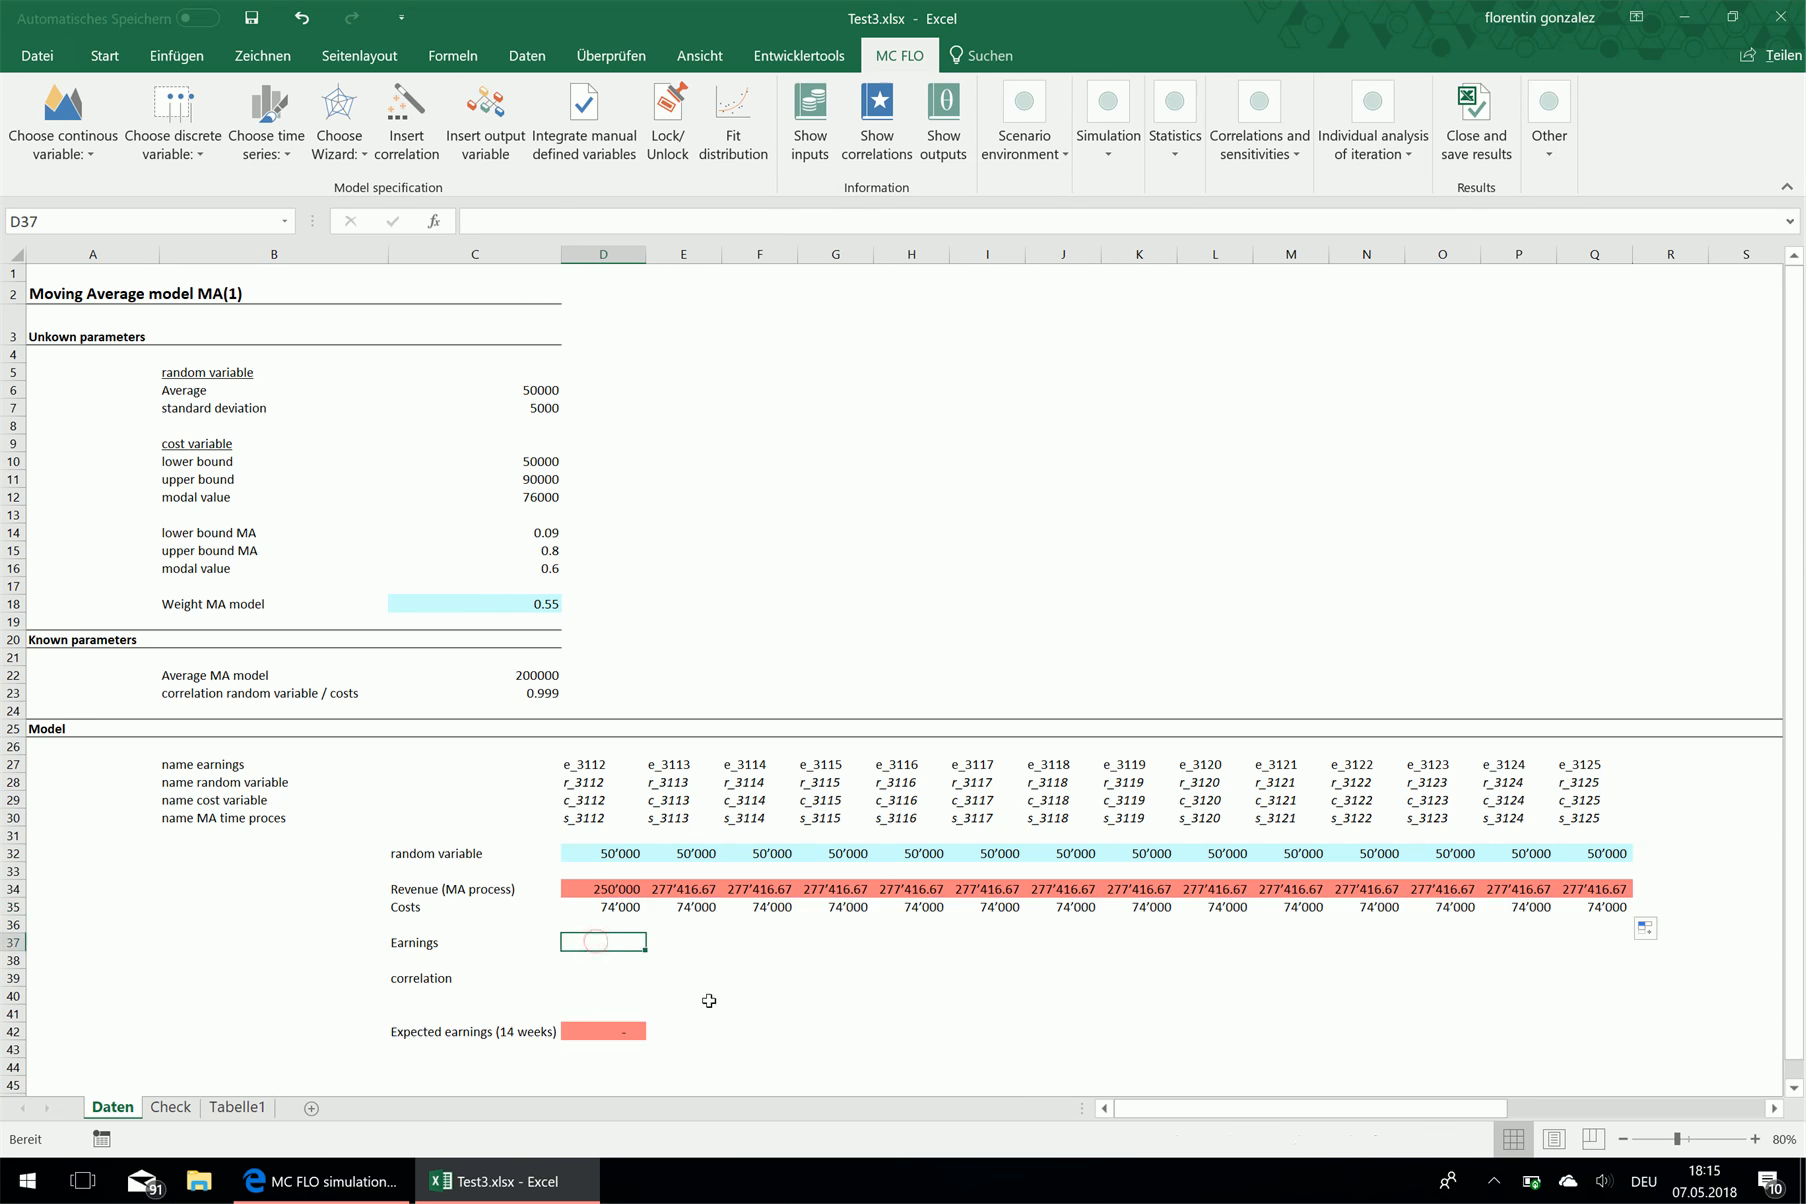
{"action": "type", "text": "="}
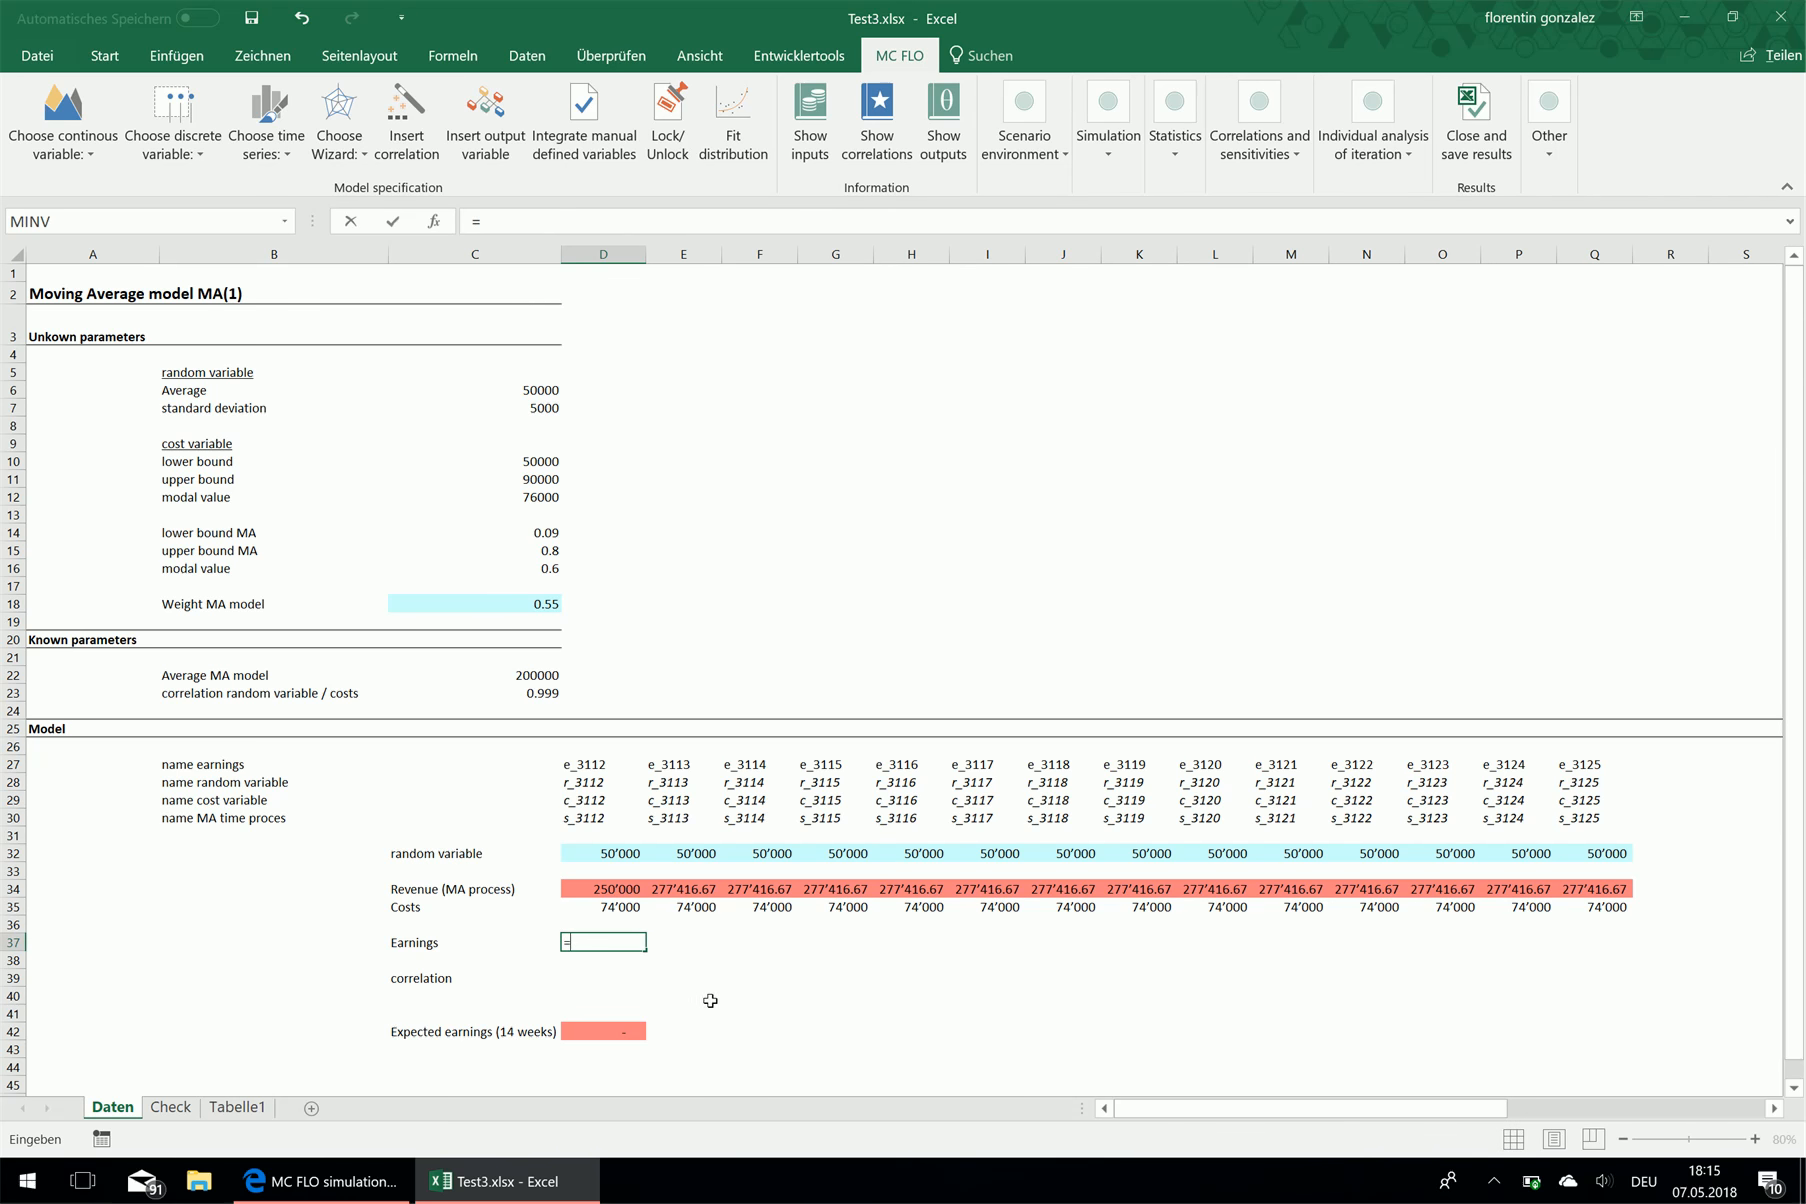
{"action": "left_click", "coordinate": [583, 889]}
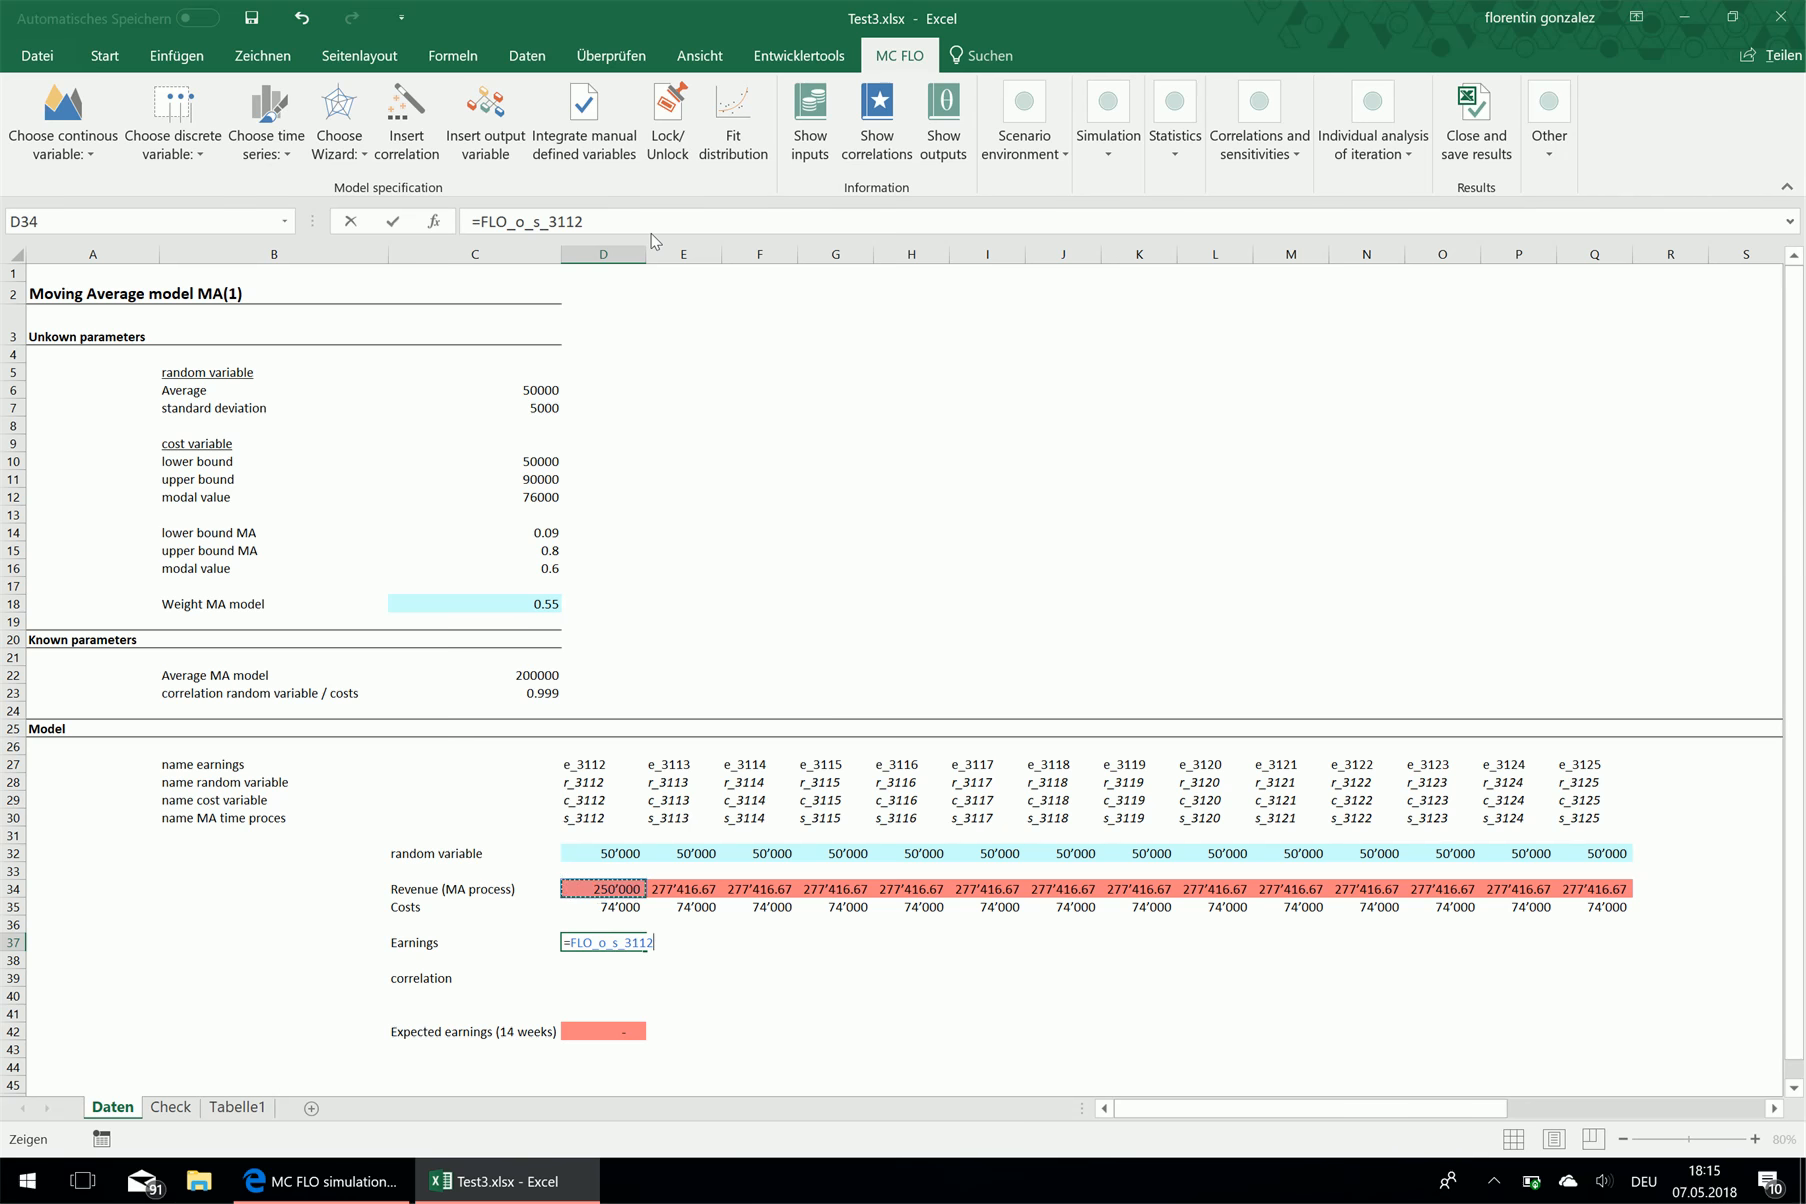
{"action": "key", "text": "BackSpace"}
{"action": "key", "text": "BackSpace"}
{"action": "key", "text": "BackSpace"}
{"action": "key", "text": "BackSpace"}
{"action": "key", "text": "BackSpace"}
{"action": "key", "text": "BackSpace"}
{"action": "key", "text": "BackSpace"}
{"action": "key", "text": "BackSpace"}
{"action": "key", "text": "BackSpace"}
{"action": "key", "text": "BackSpace"}
{"action": "key", "text": "BackSpace"}
{"action": "key", "text": "BackSpace"}
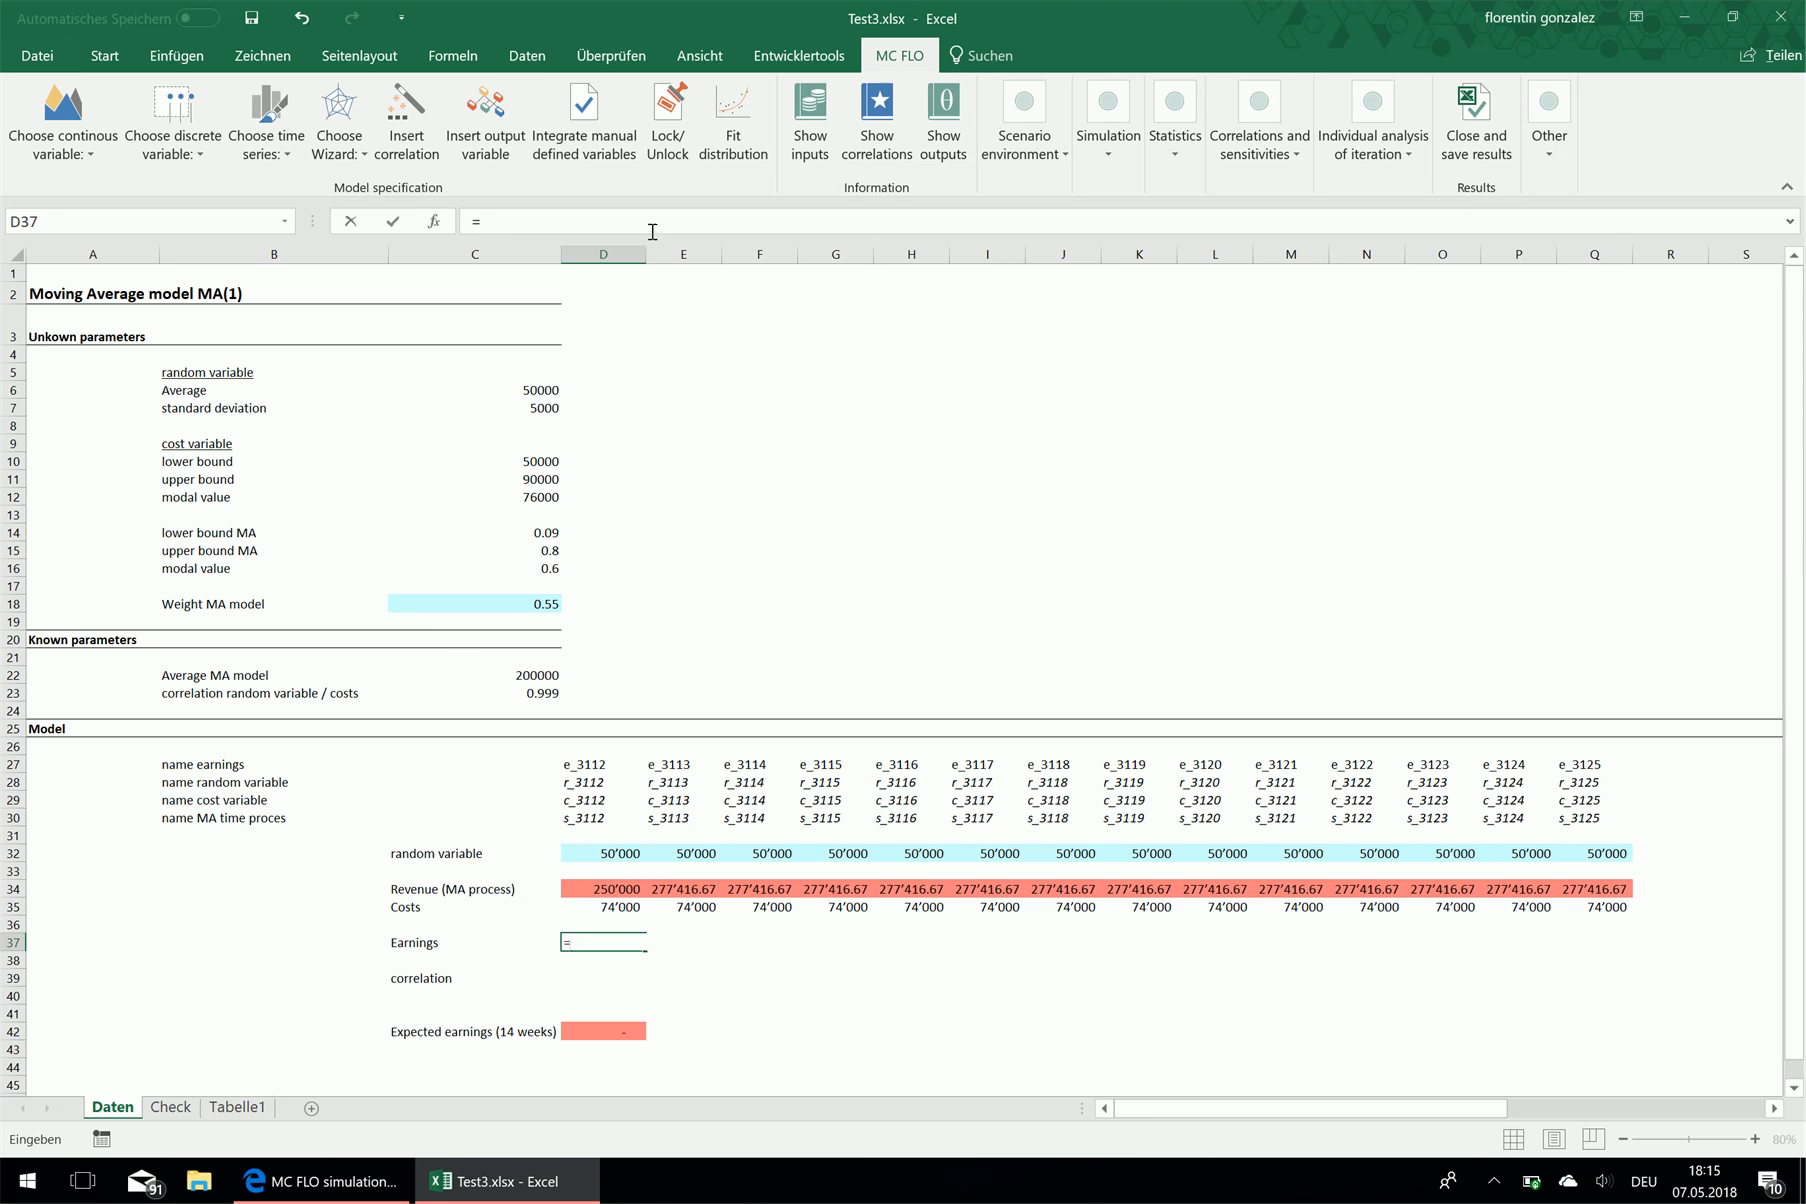
Complete the D37 earnings formula as D34-D35+FLOsimula_output(D27), subtracting costs from revenue and naming the output variable
{"action": "type", "text": "D"}
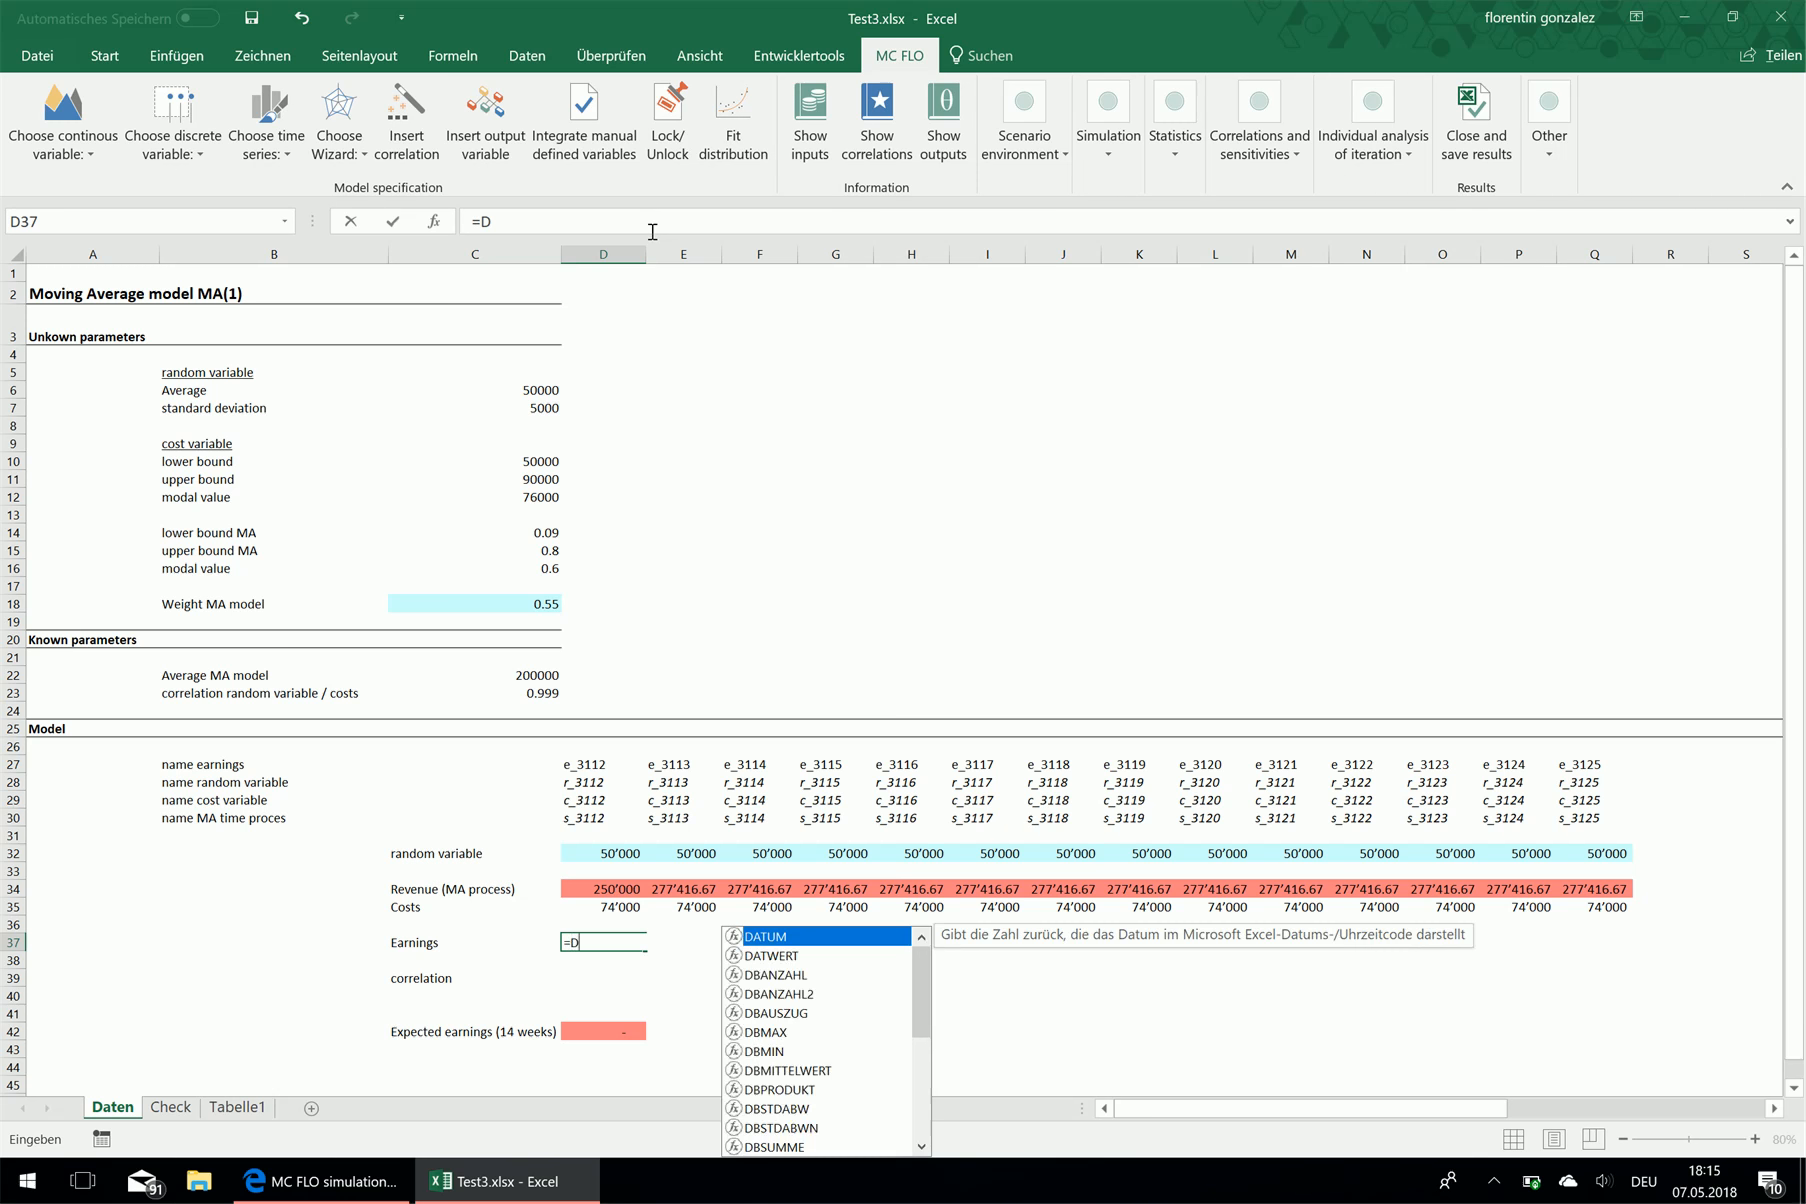
{"action": "type", "text": "34-"}
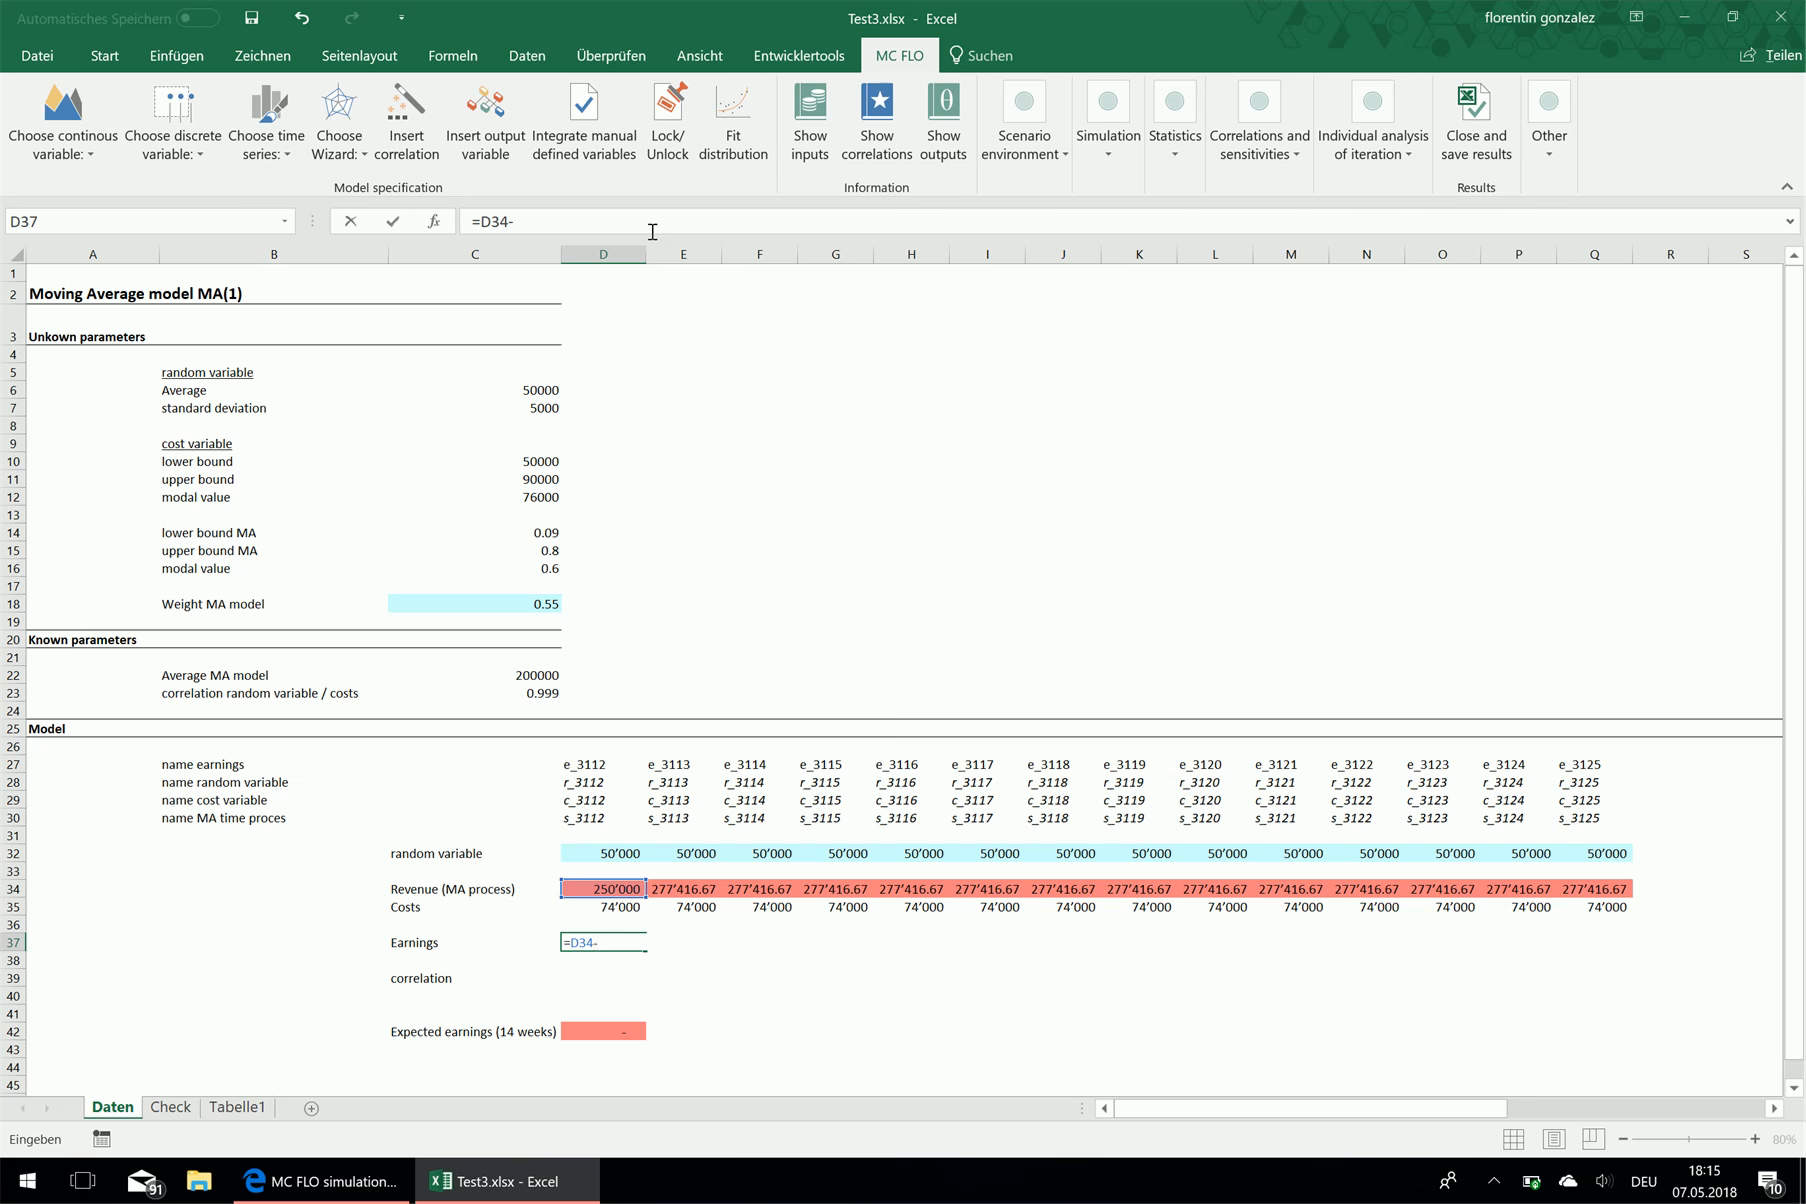
{"action": "left_click", "coordinate": [615, 908]}
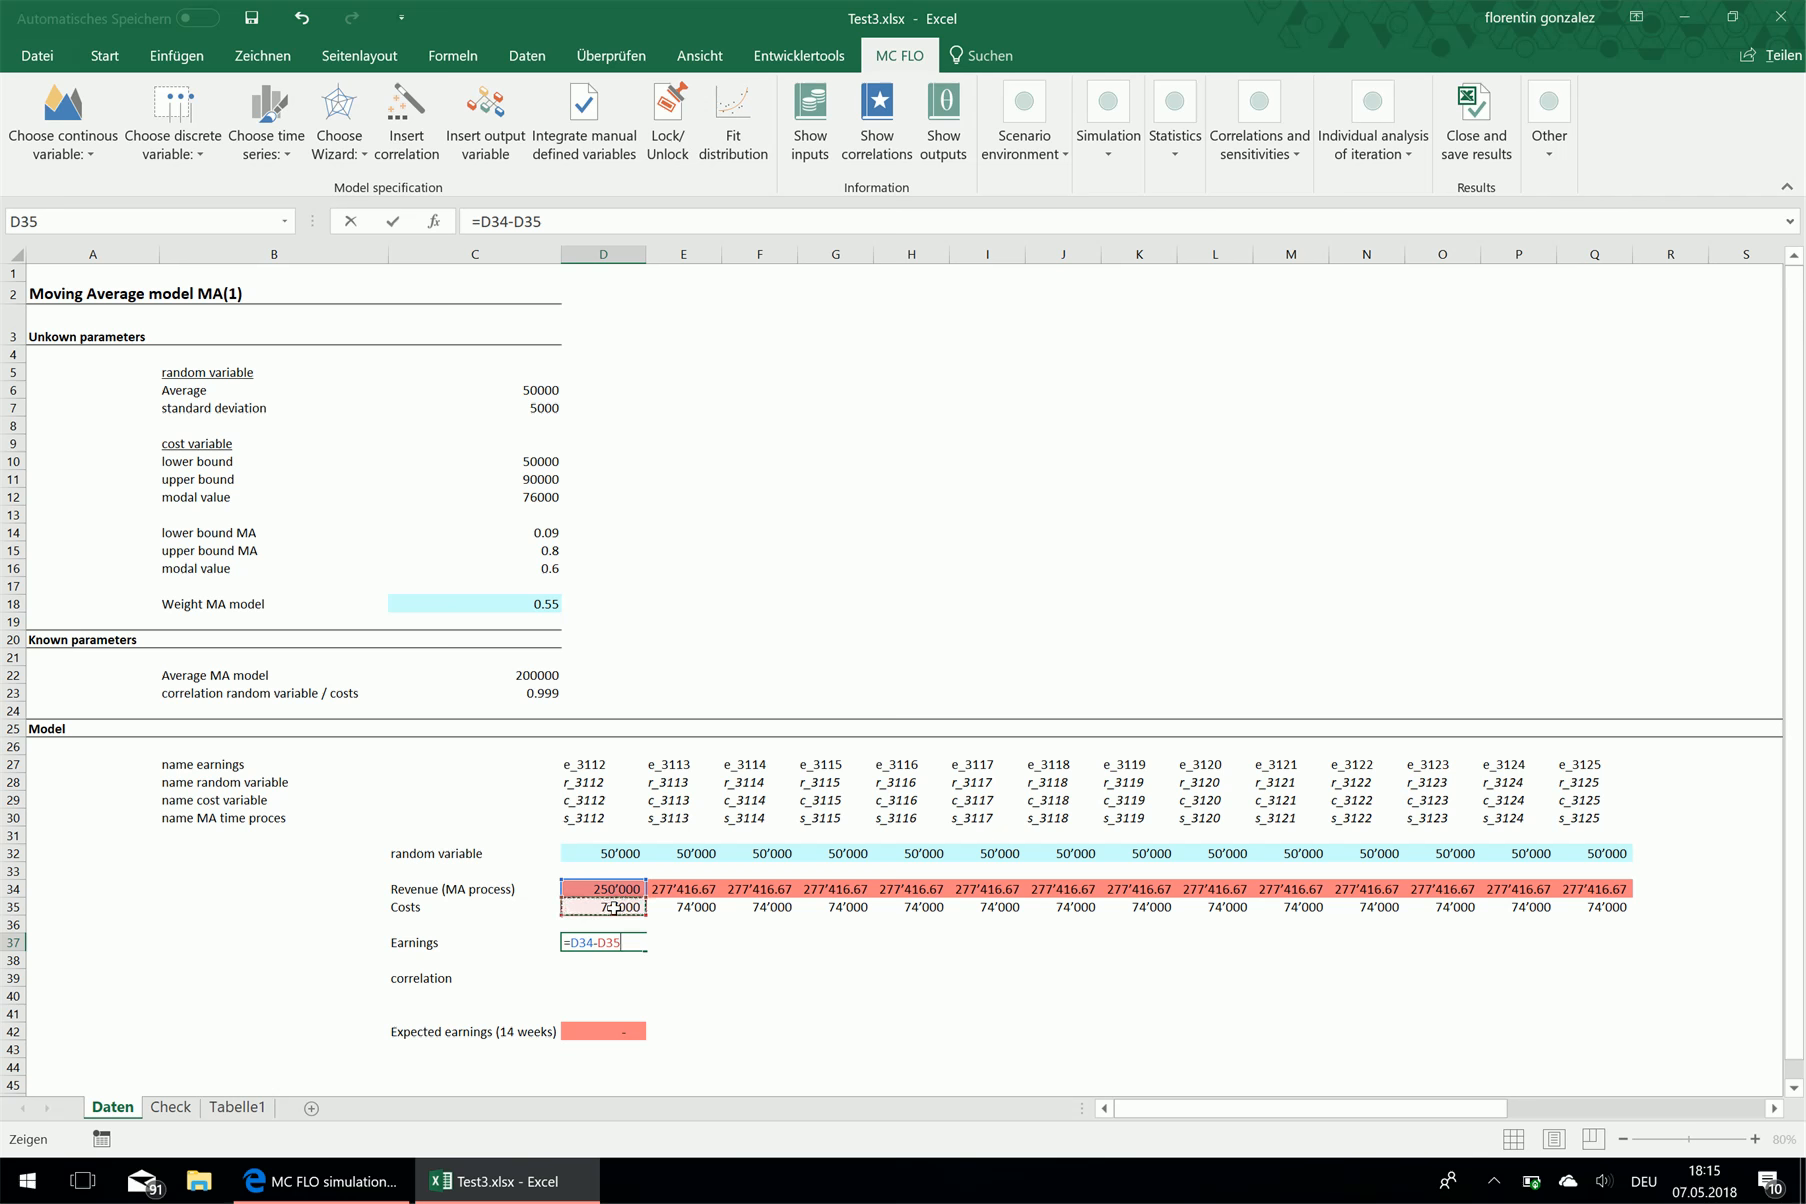
{"action": "type", "text": "+flosimula"}
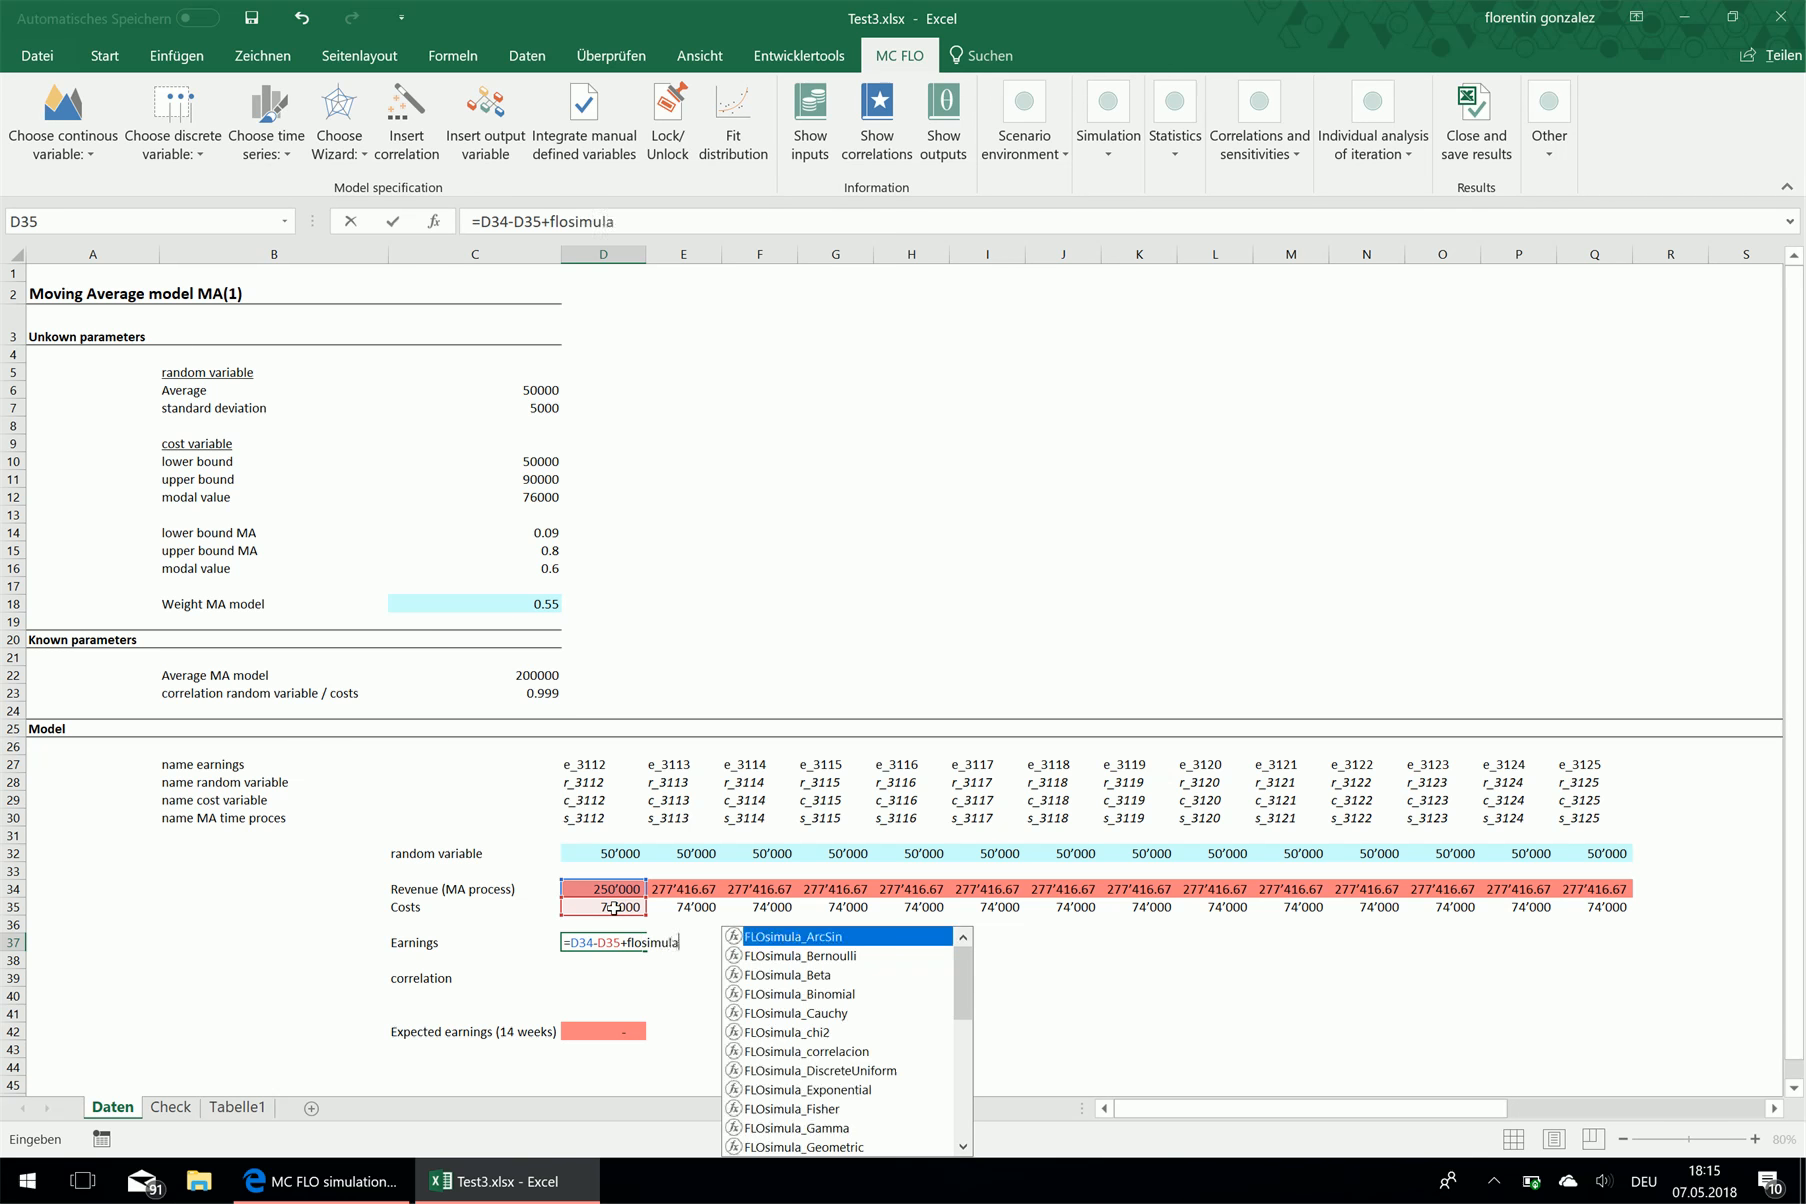
{"action": "type", "text": "_out"}
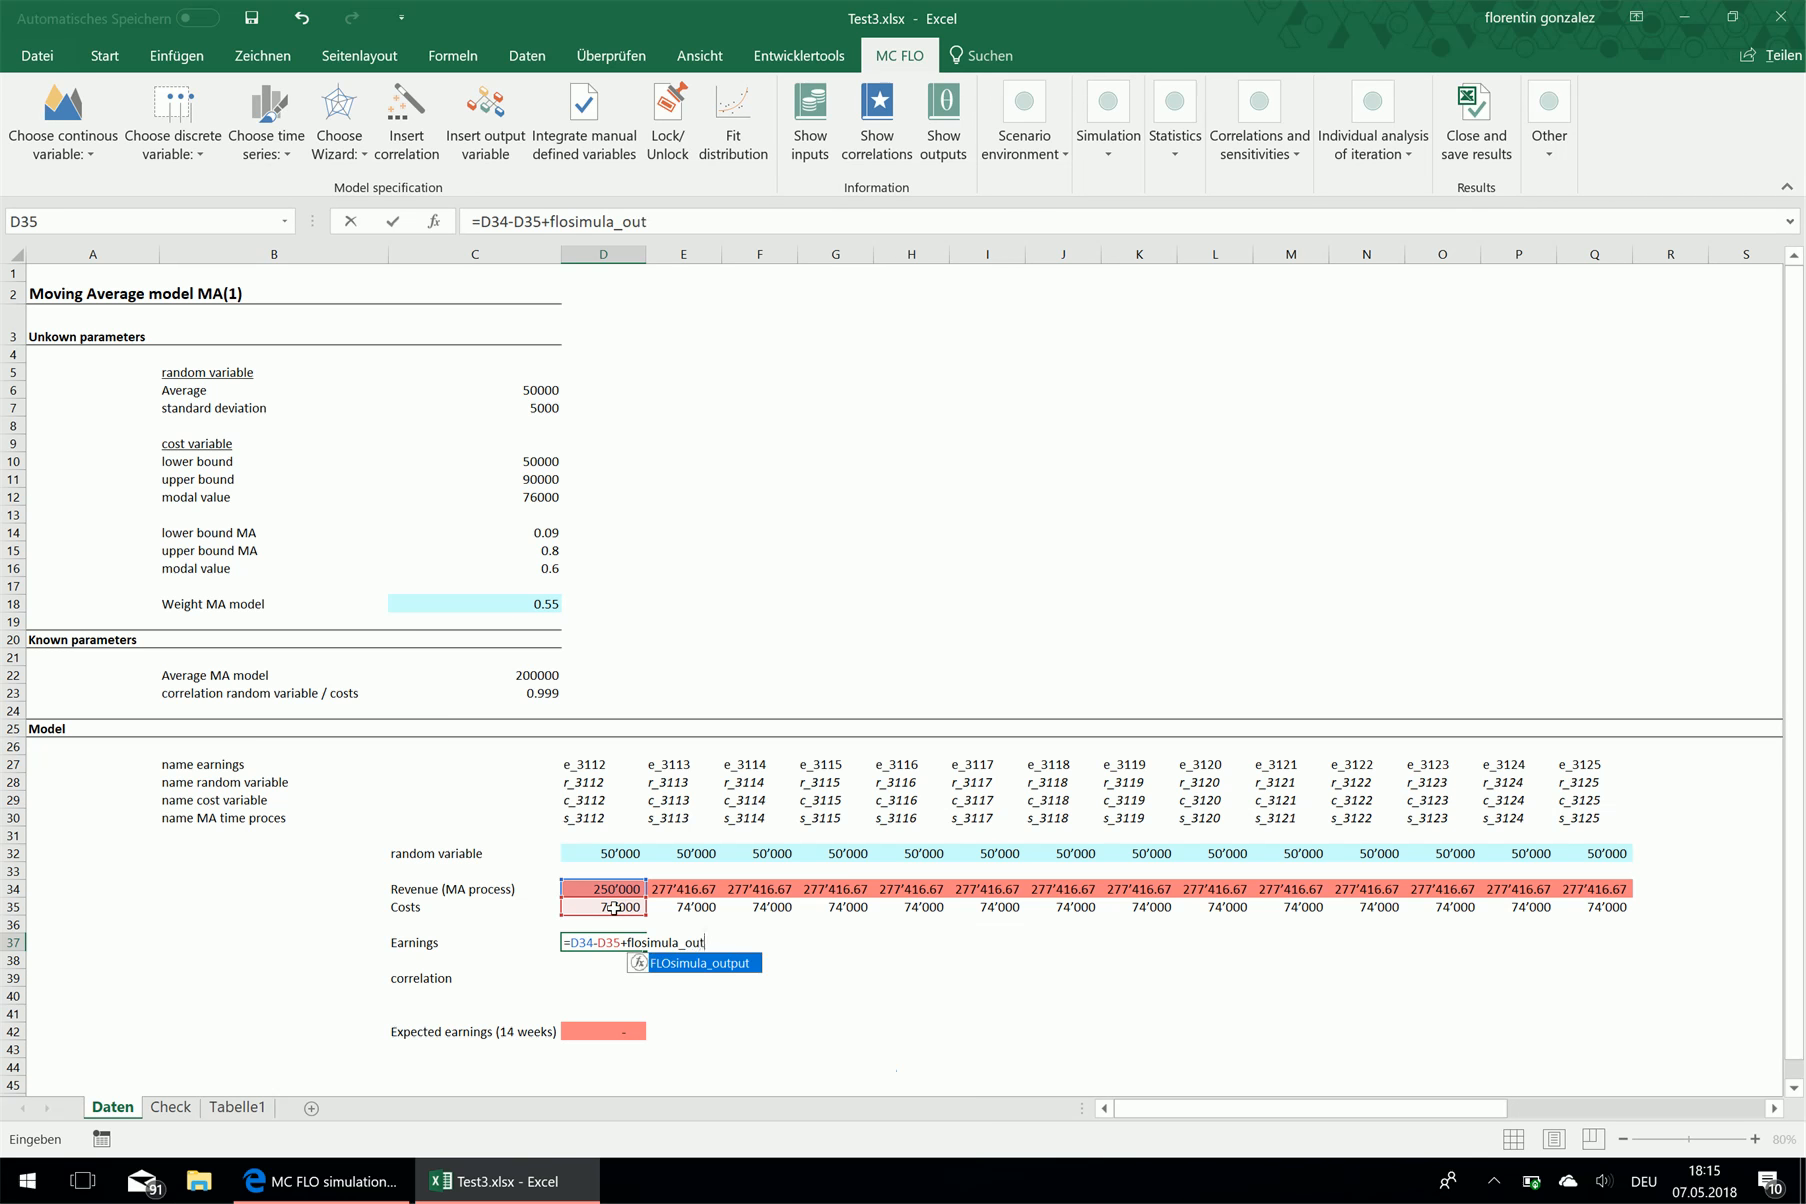
{"action": "type", "text": "put("}
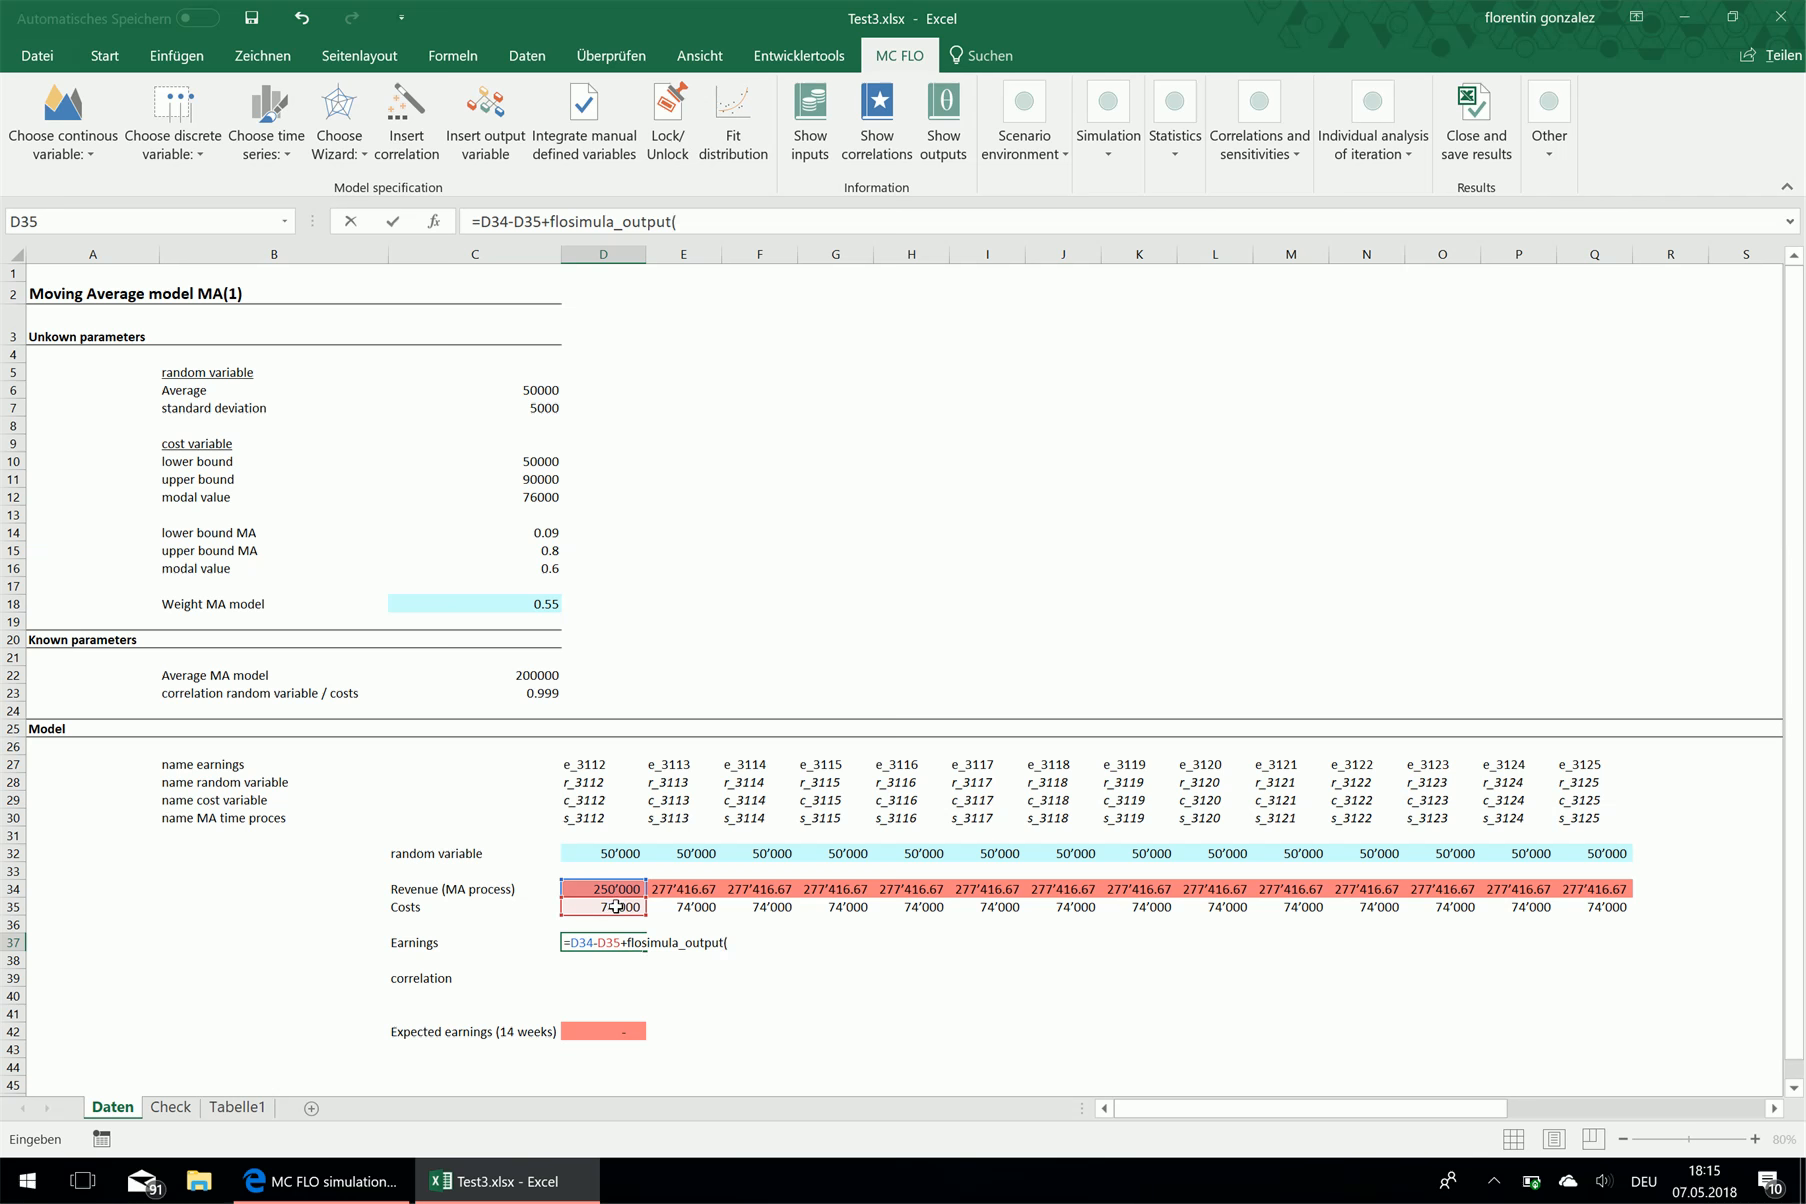
{"action": "left_click", "coordinate": [590, 764]}
{"action": "type", "text": ")"}
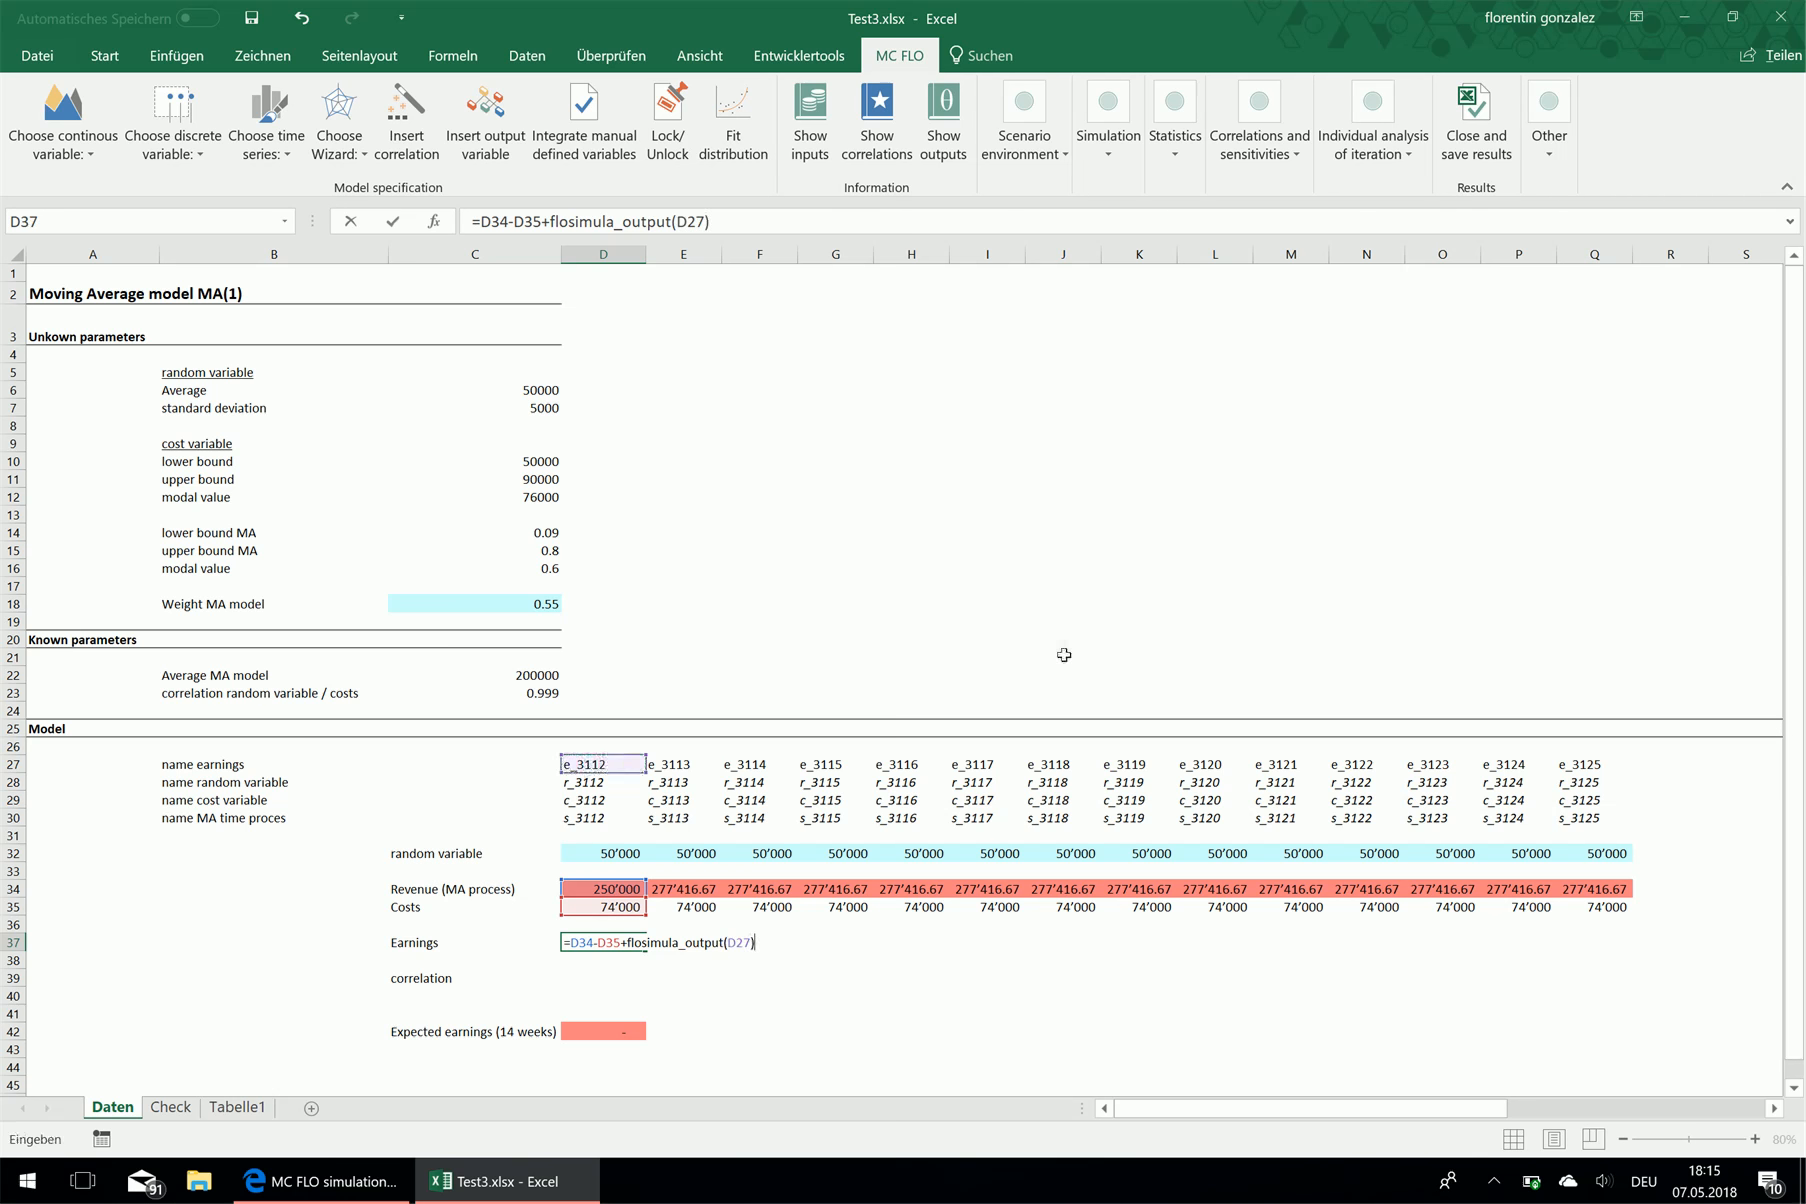
{"action": "key", "text": "ctrl+Return"}
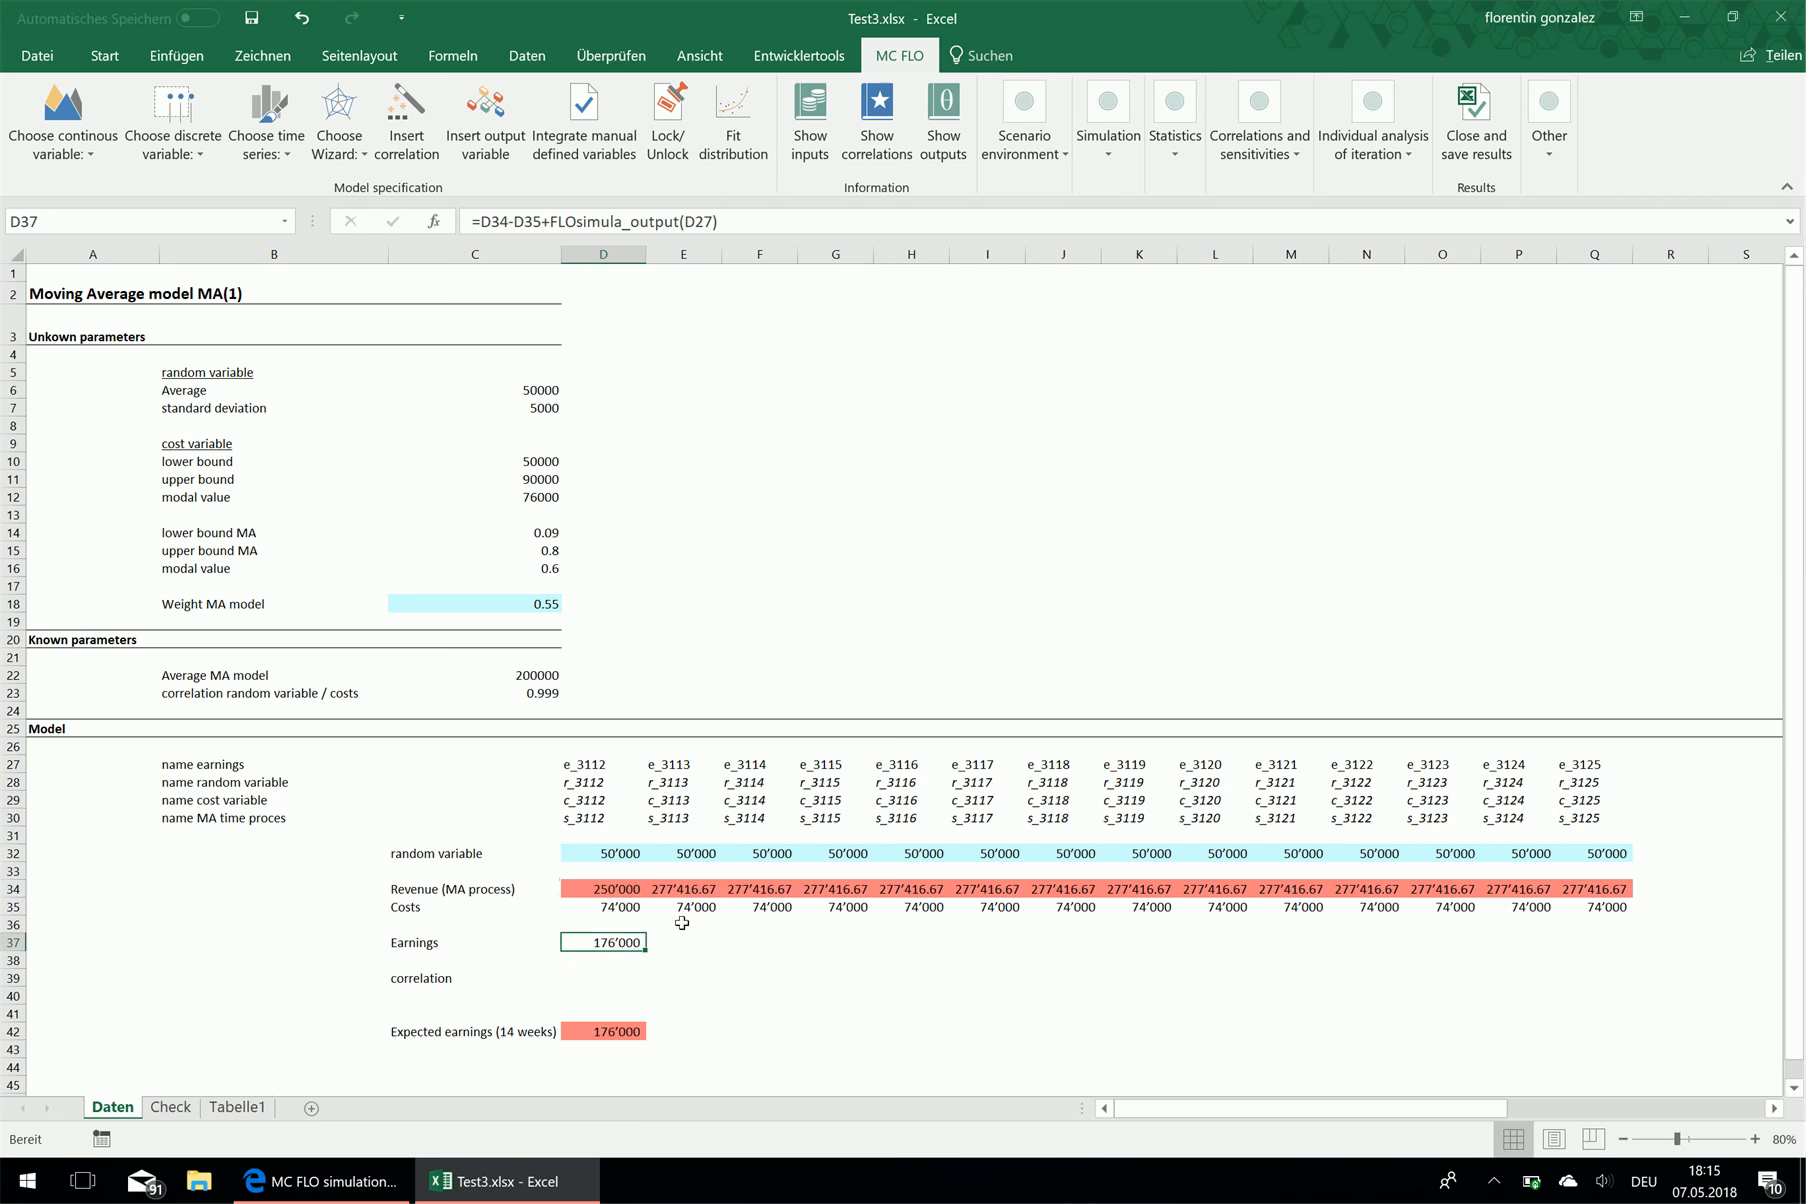
Fill the D37 earnings formula across to Q37 and integrate the manually defined cost and earnings variables into the model
{"action": "left_click_drag", "start_coordinate": [646, 950], "coordinate": [1657, 967]}
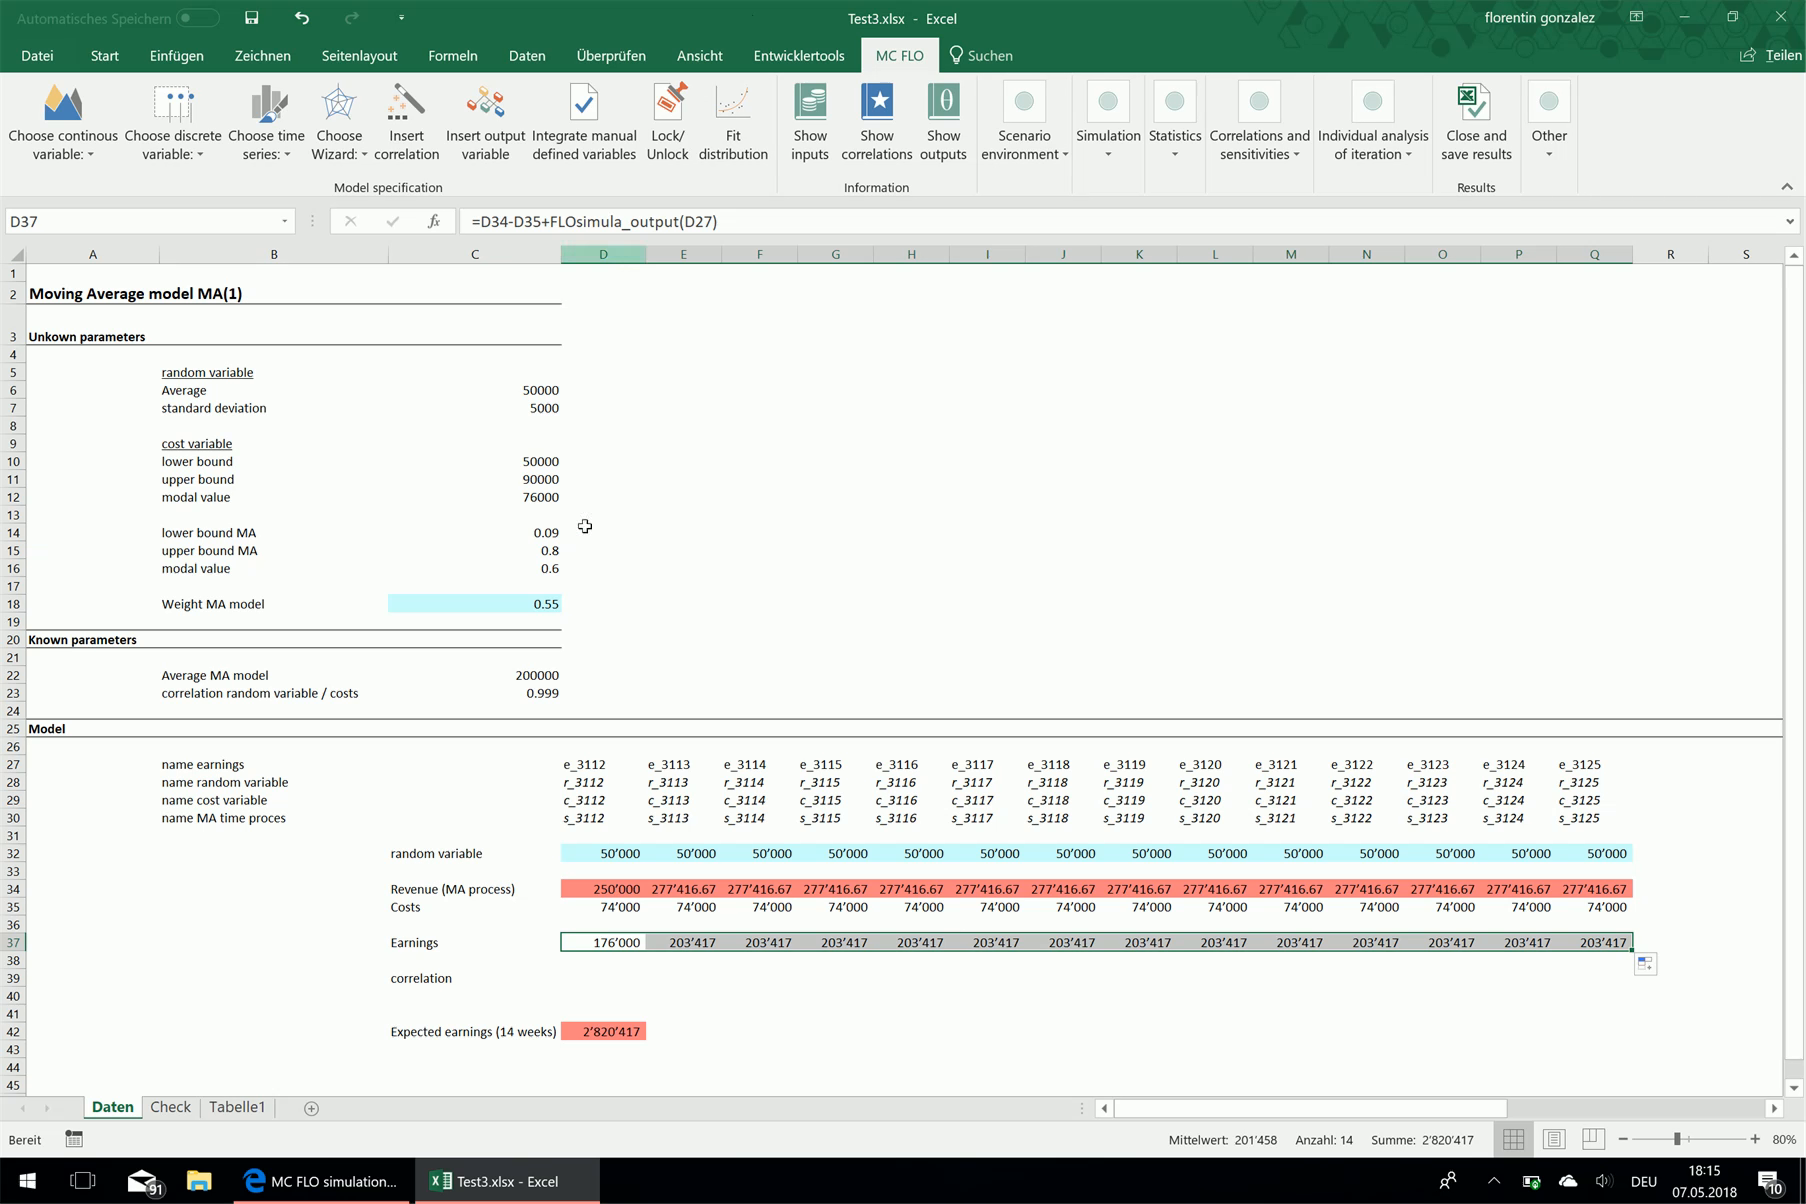
{"action": "left_click", "coordinate": [574, 136]}
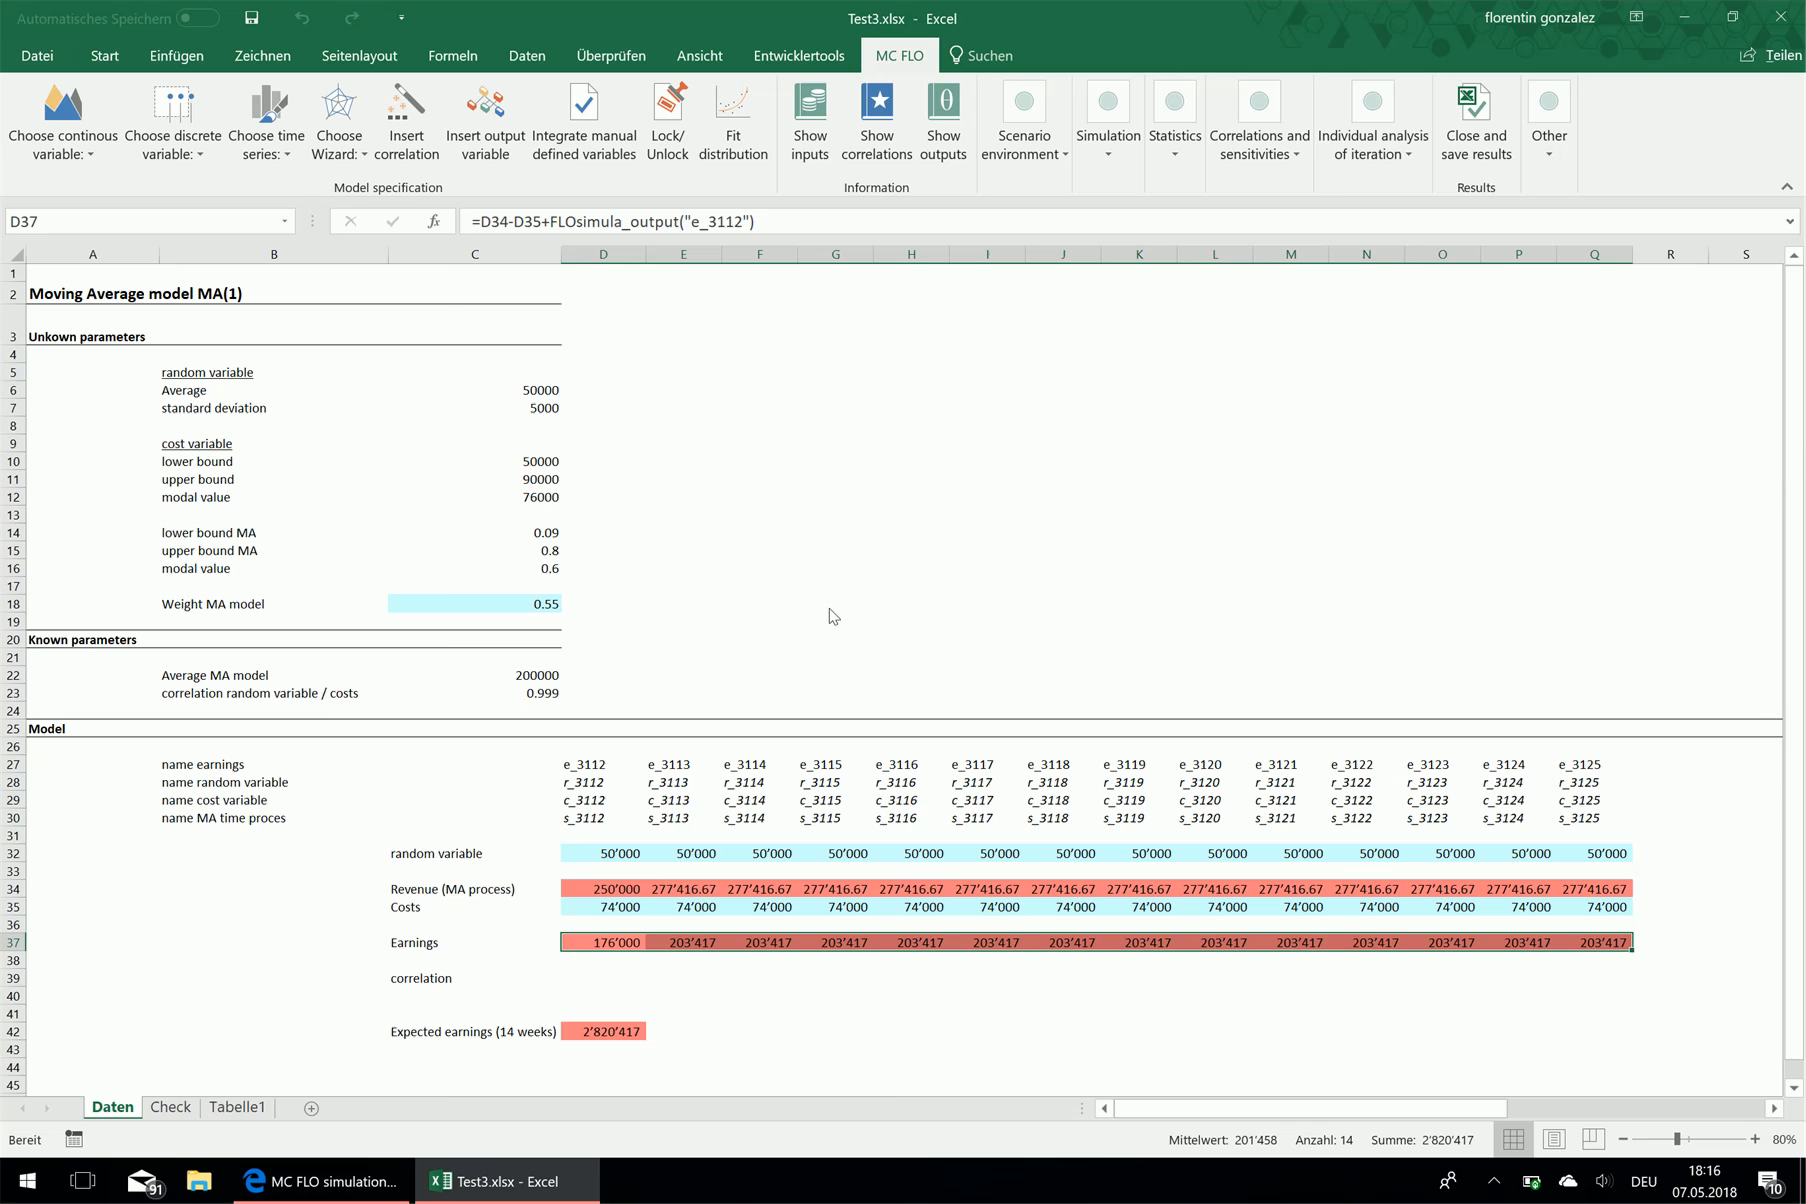
{"action": "left_click", "coordinate": [962, 150]}
Enter the formula =FLOsimula_correlacion(D28;D29;C23) in cell D39 to correlate the random variable with the cost variable
{"action": "left_click", "coordinate": [600, 977]}
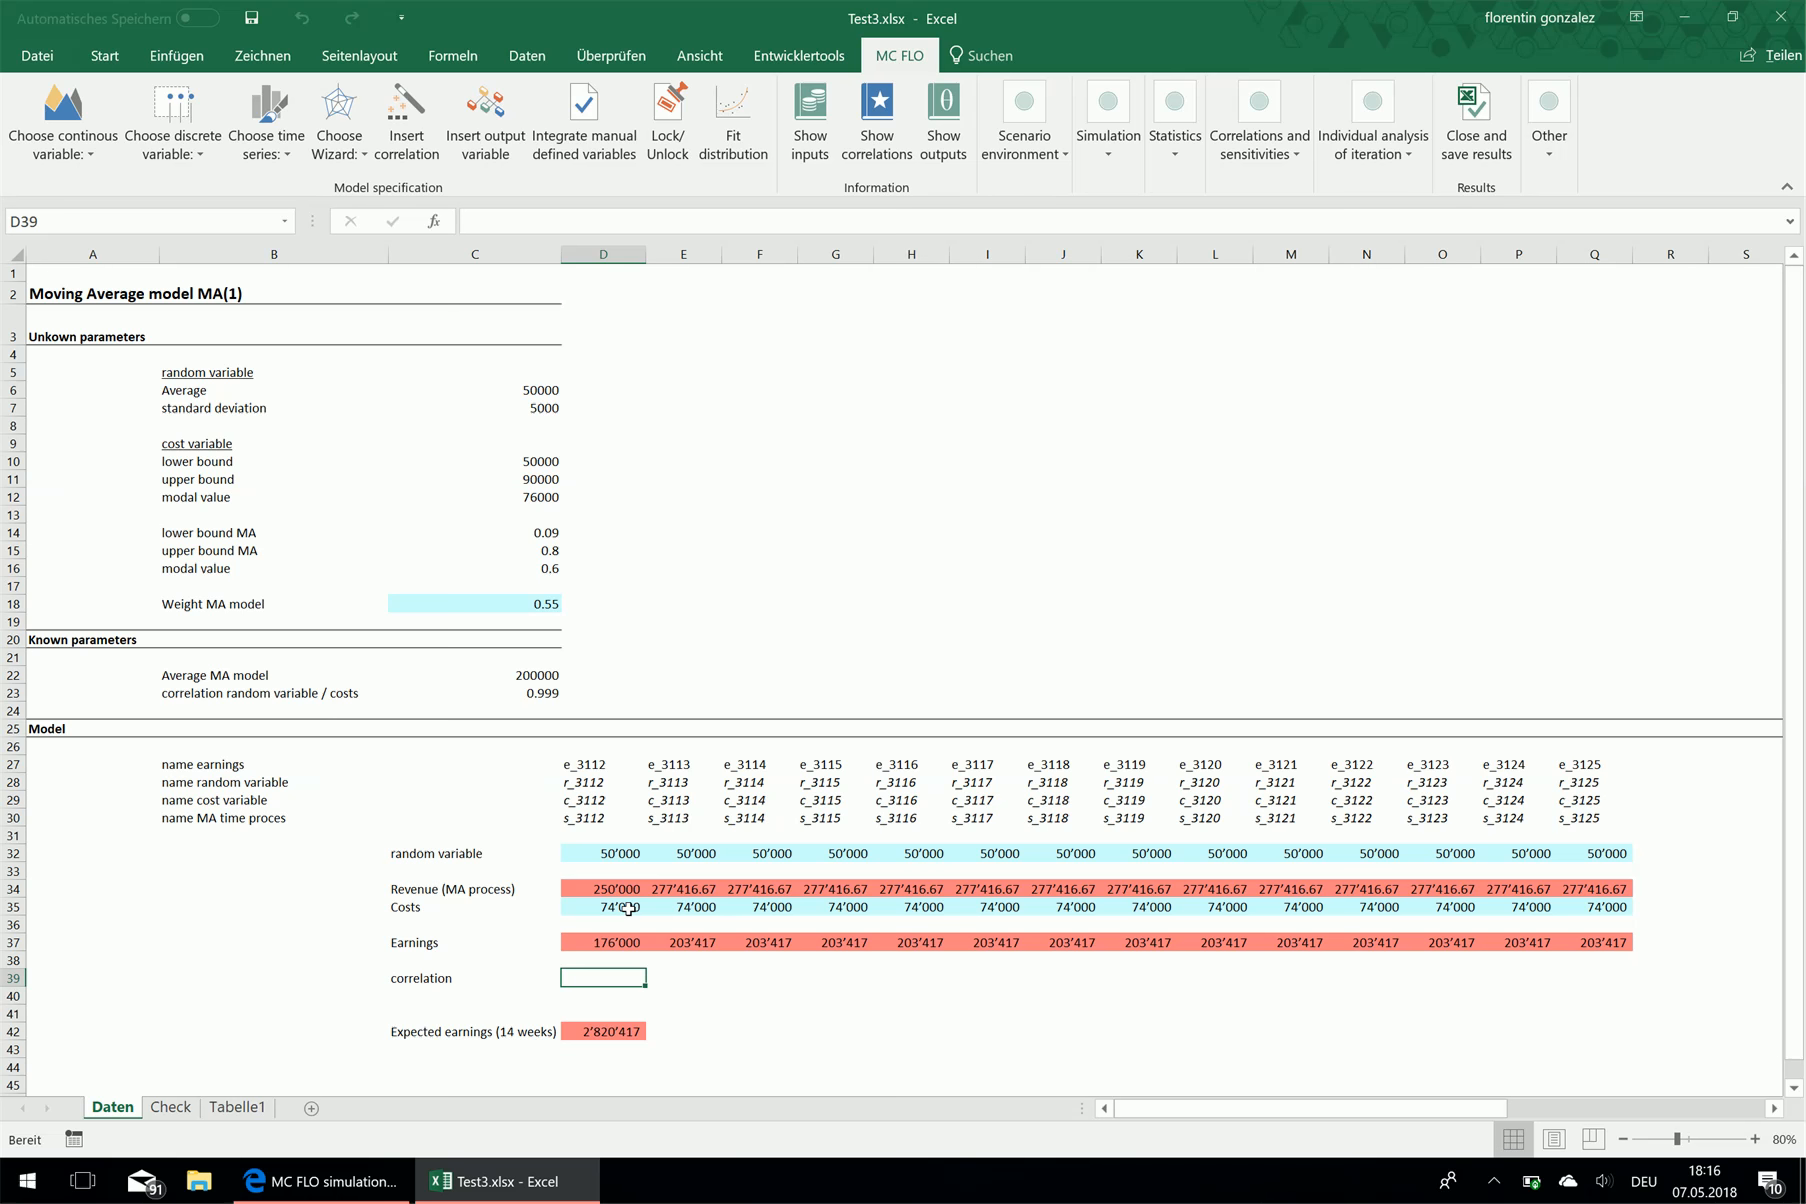
{"action": "type", "text": "="}
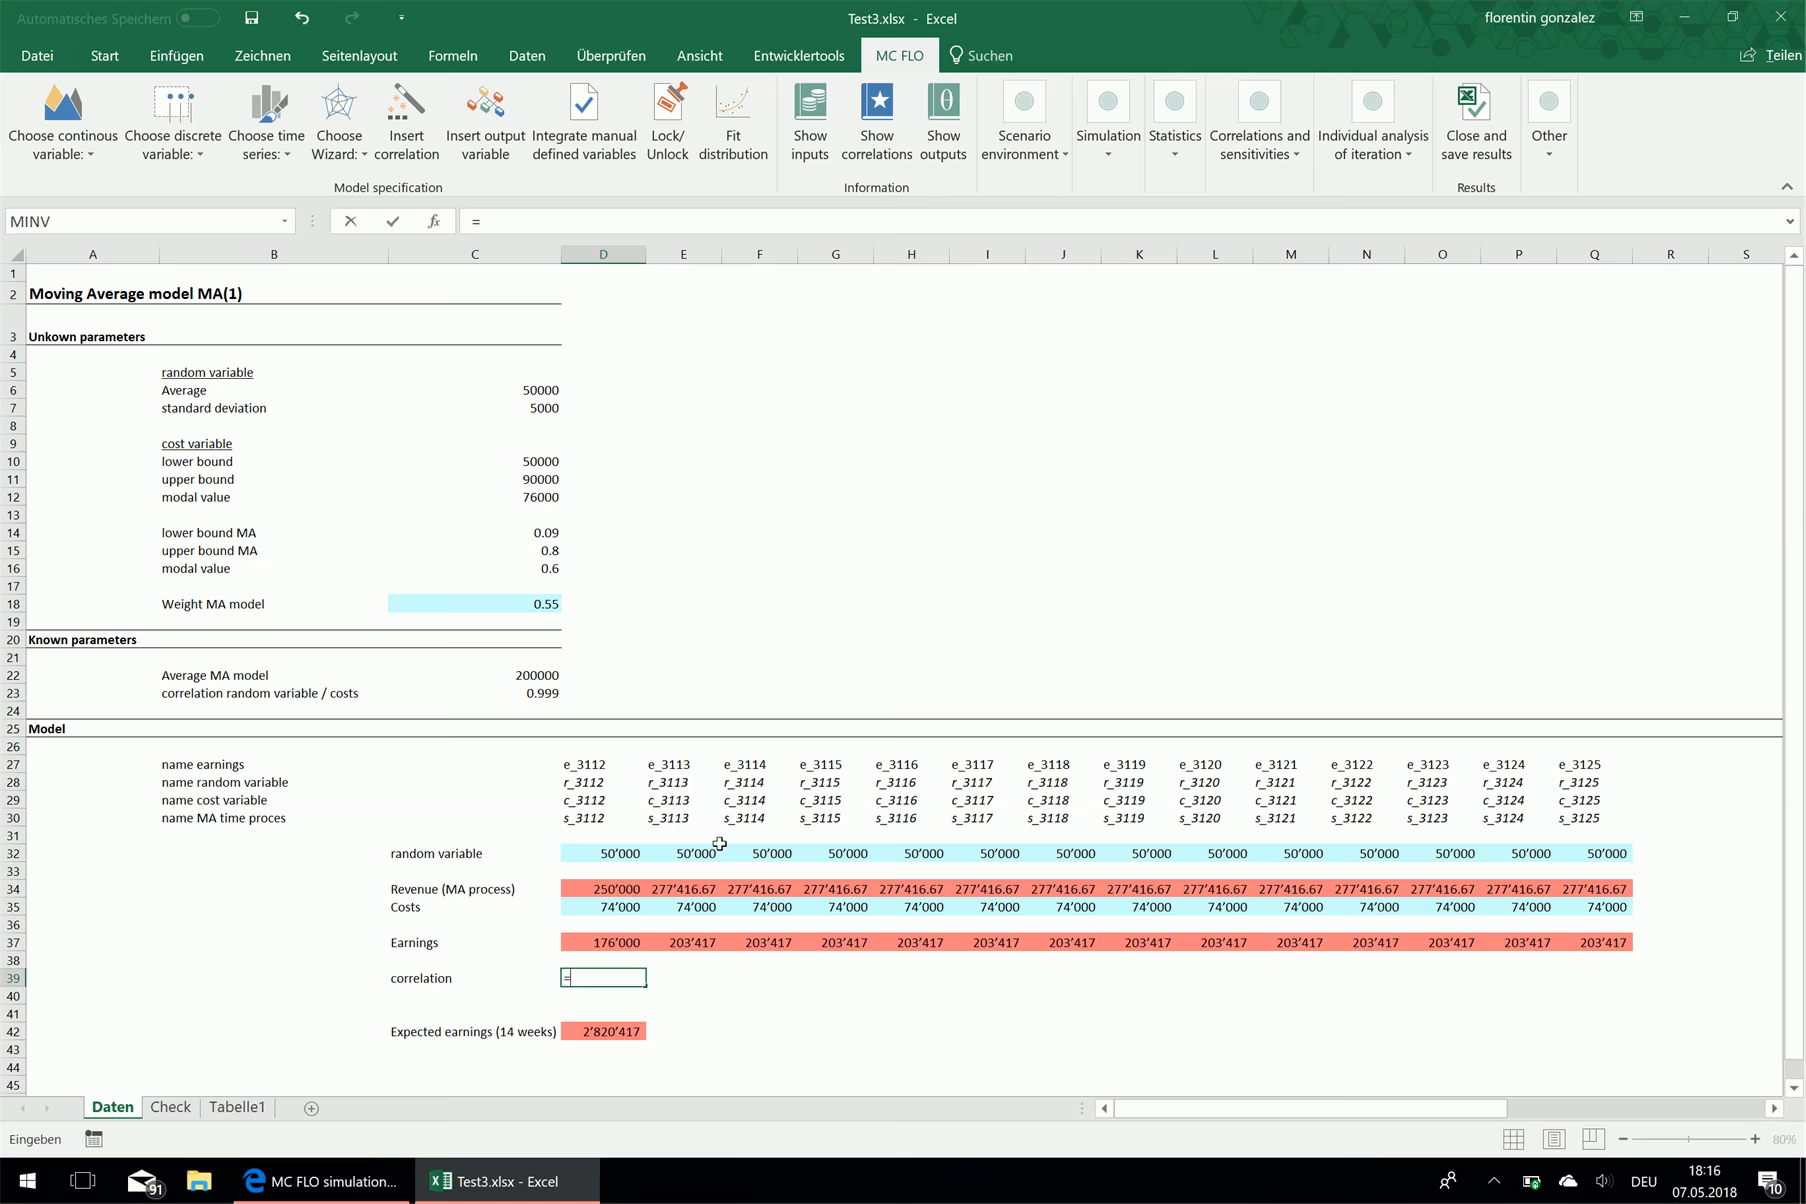
{"action": "type", "text": "flosimula_corre"}
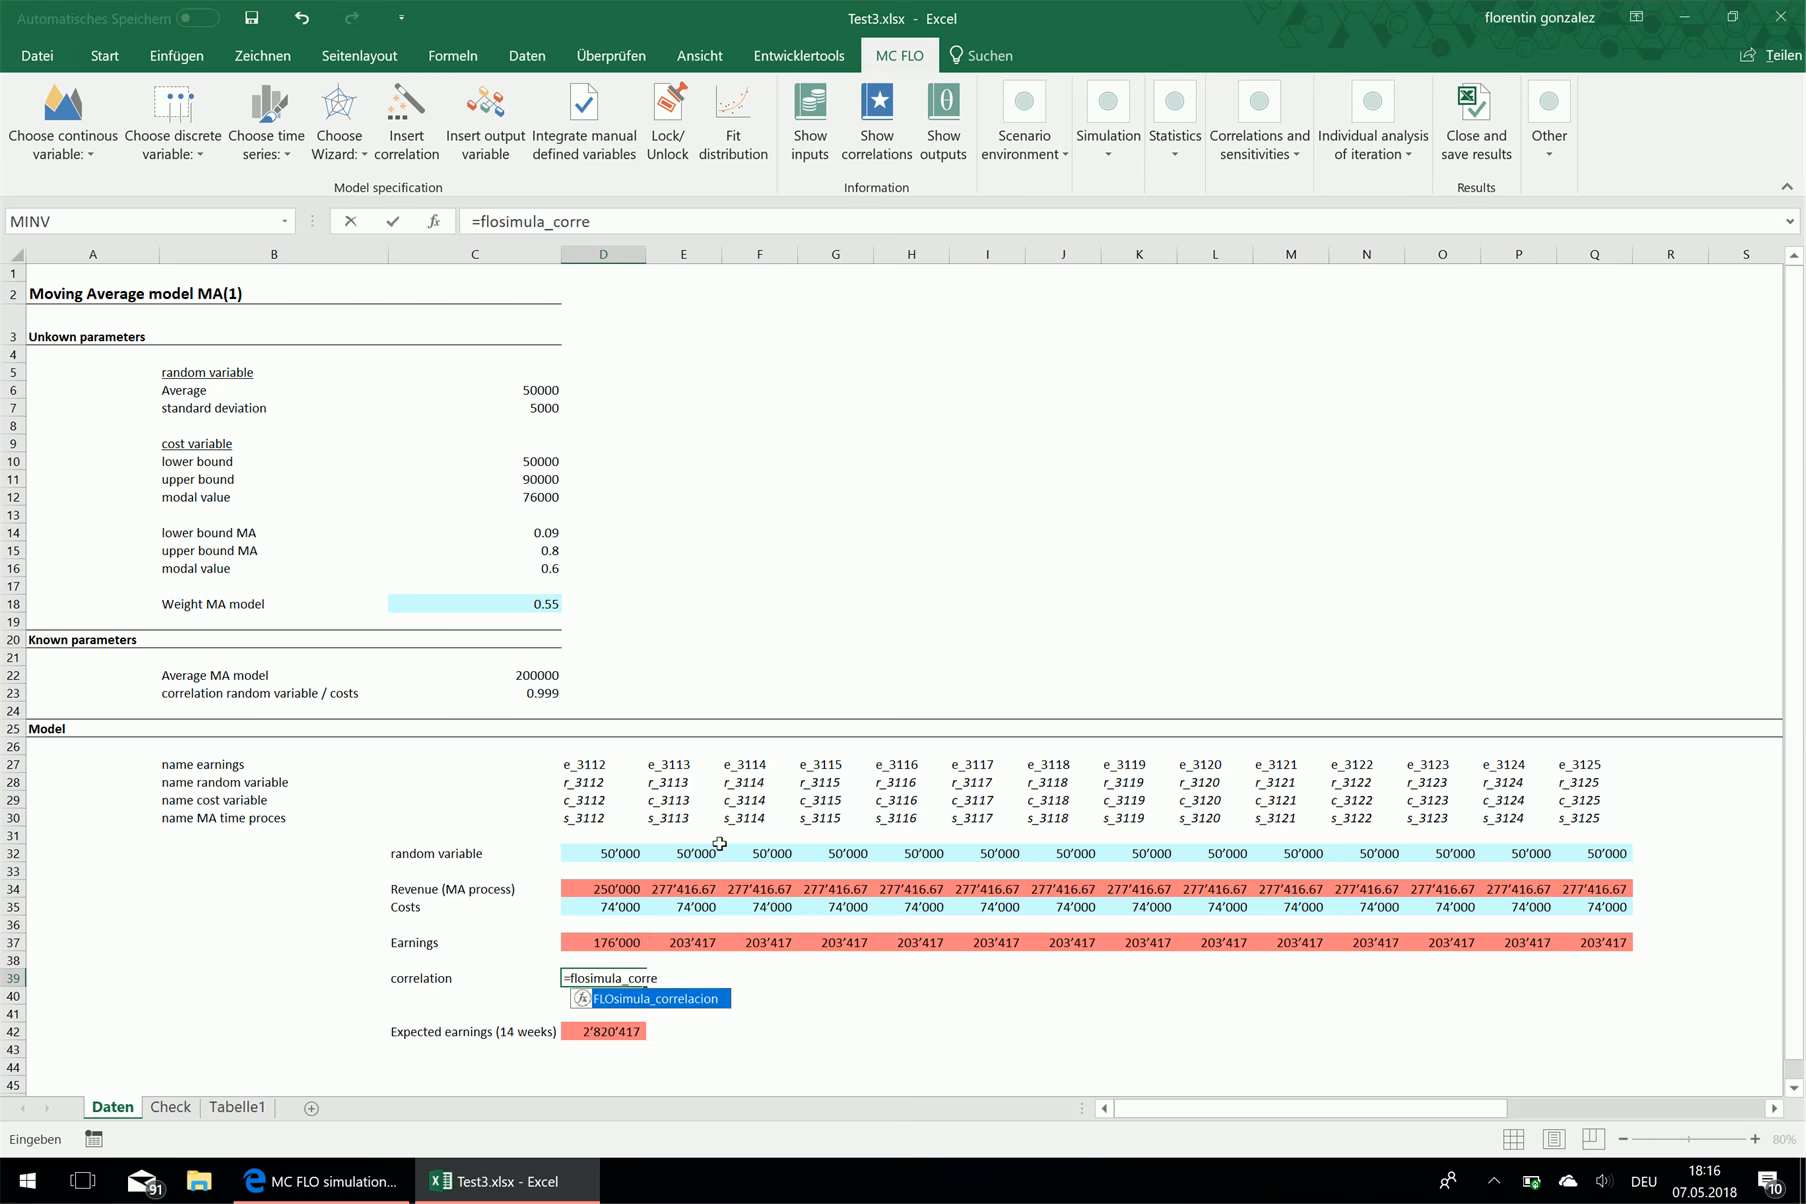
{"action": "type", "text": "lacion("}
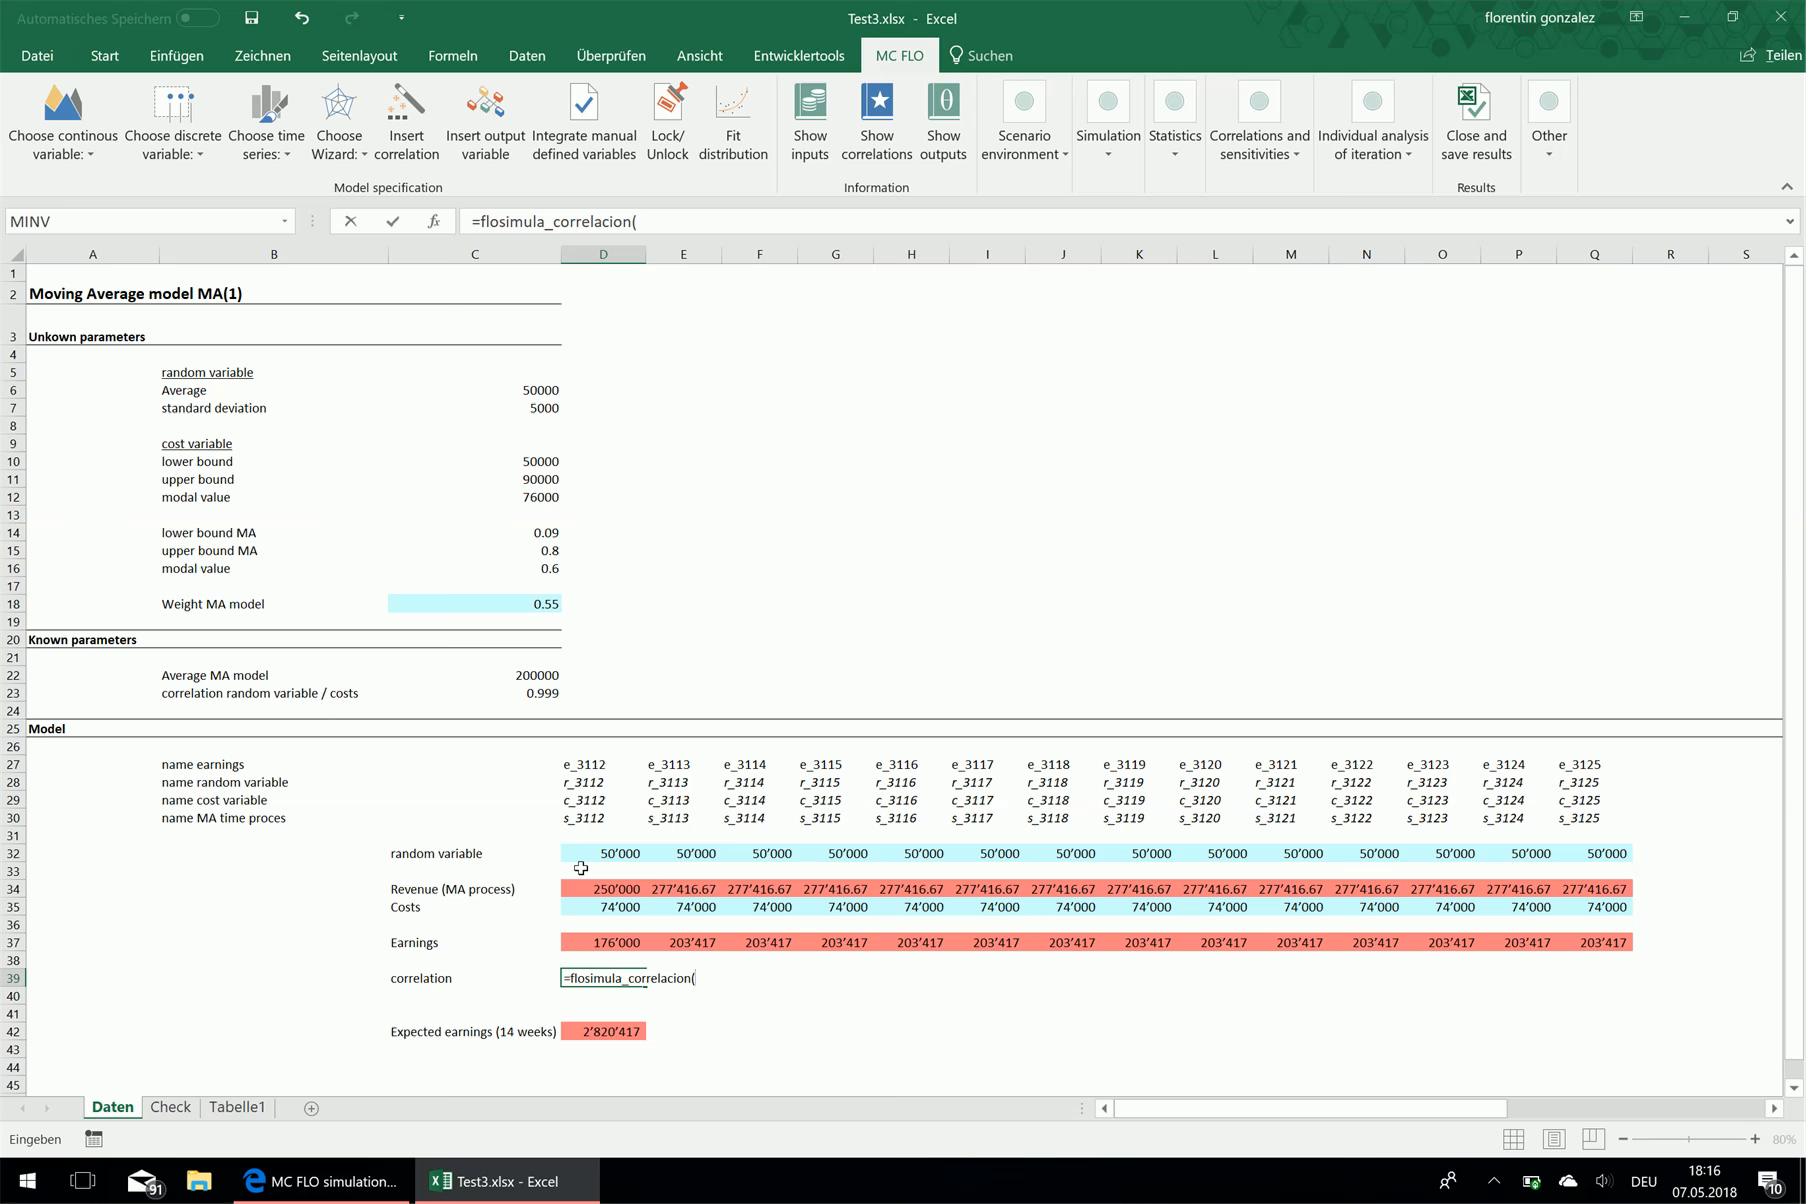
{"action": "left_click", "coordinate": [588, 781]}
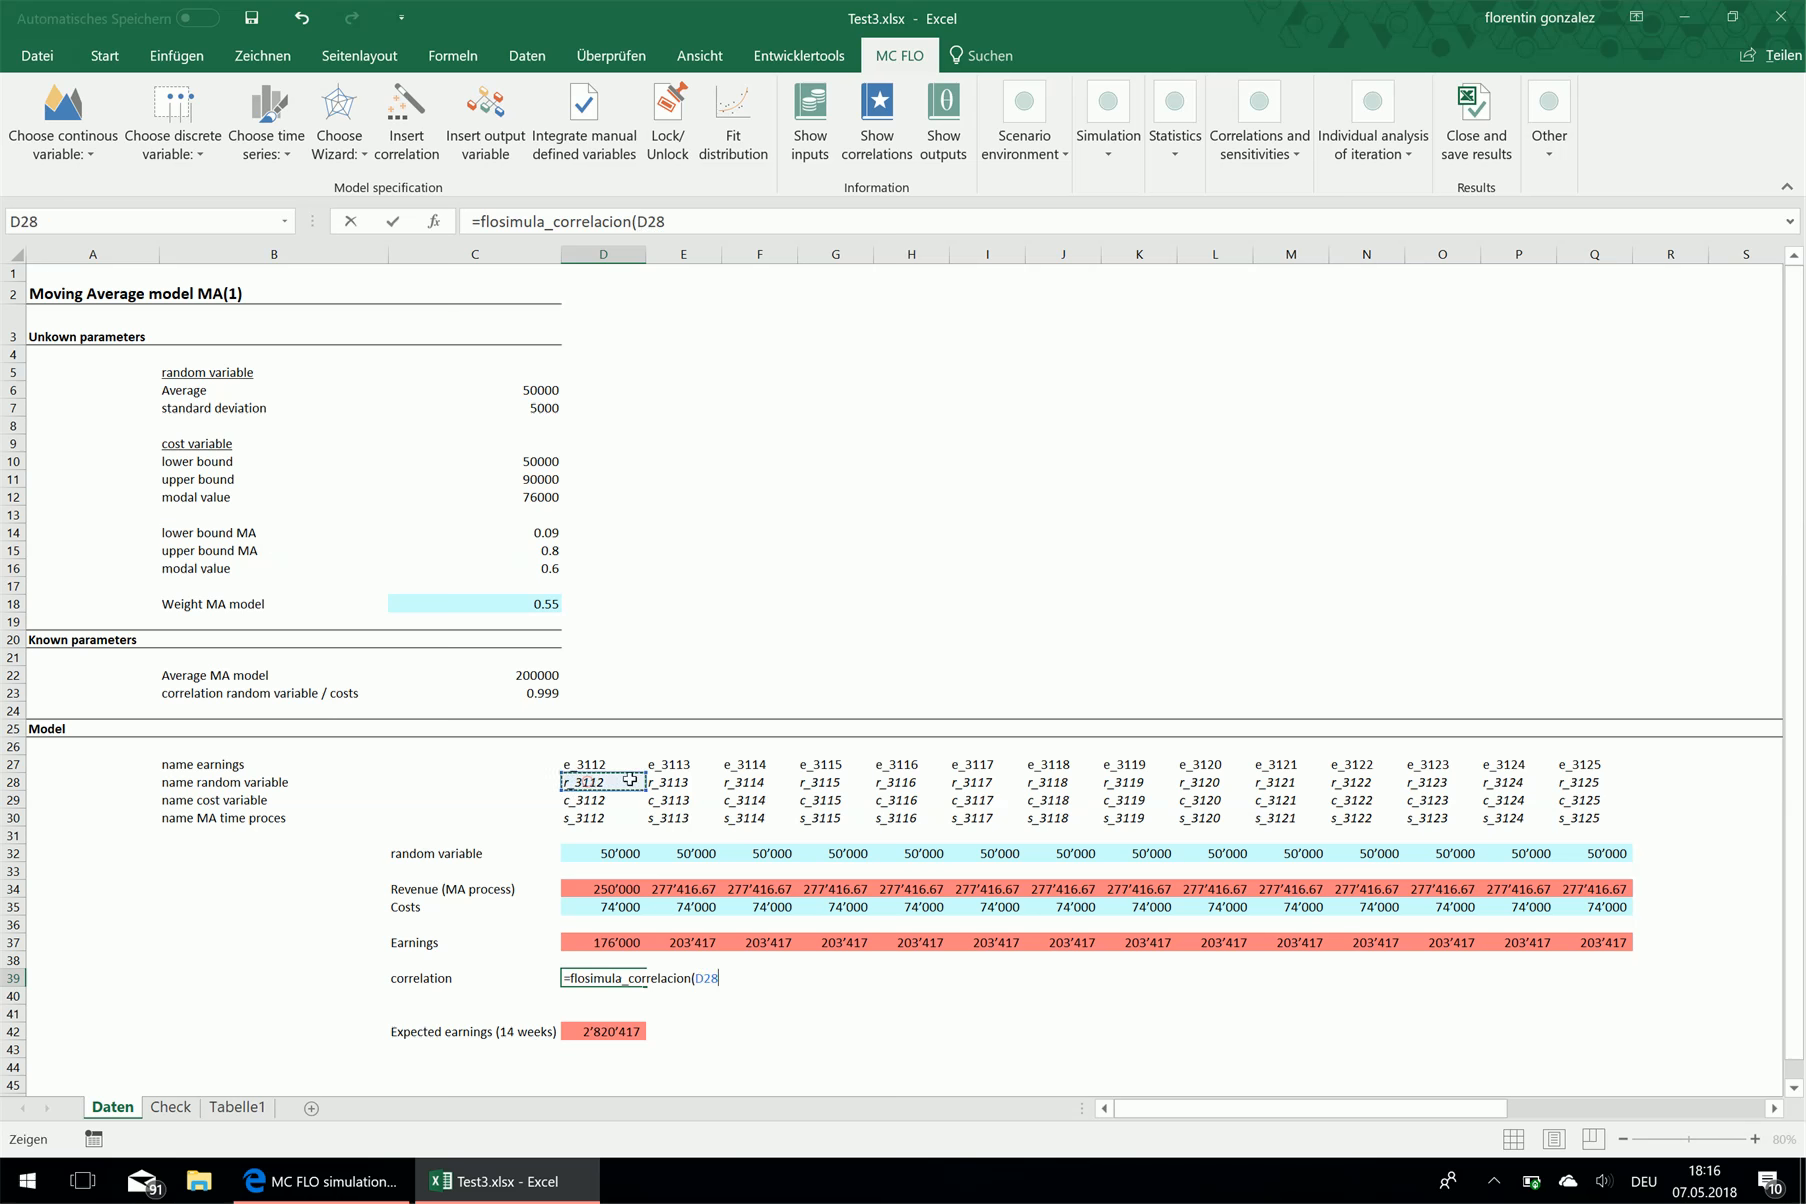
{"action": "type", "text": ";"}
{"action": "left_click", "coordinate": [612, 801]}
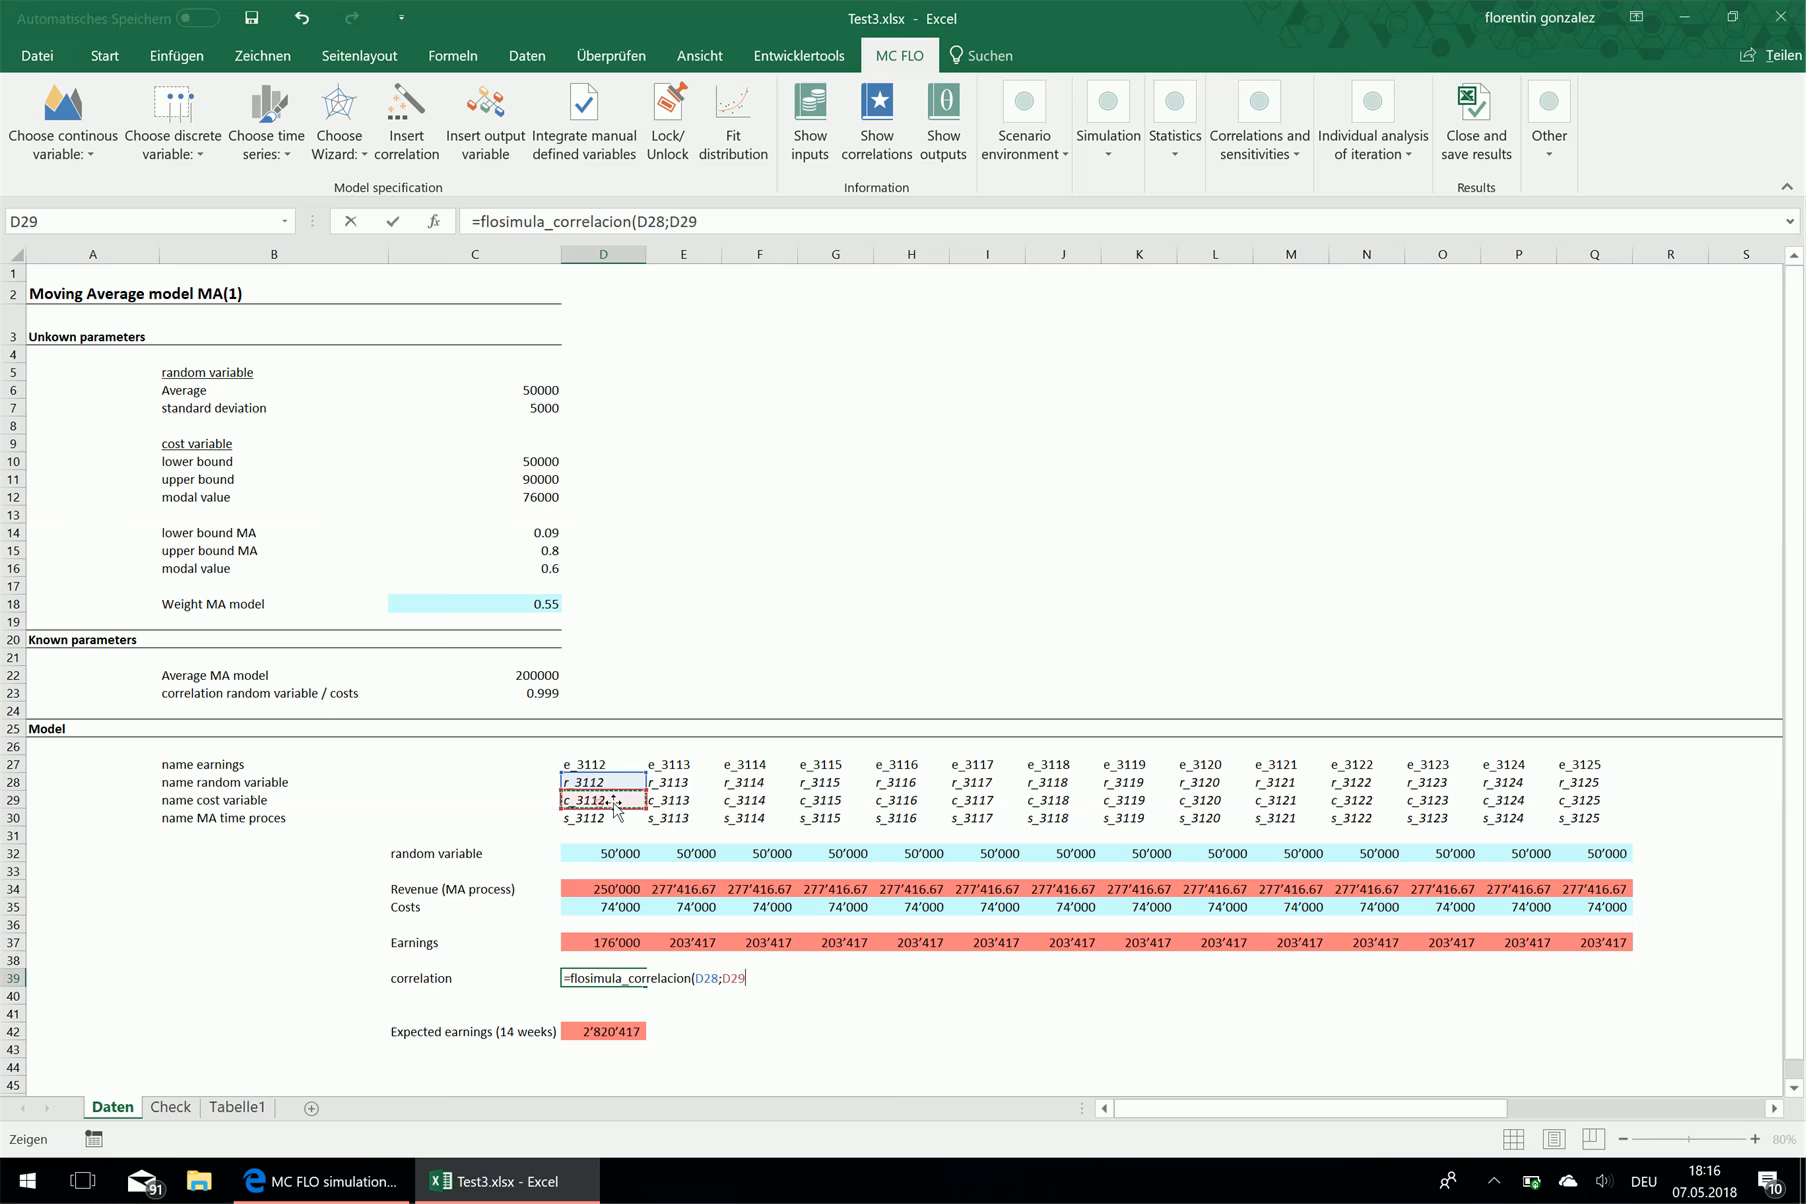
{"action": "type", "text": ";"}
{"action": "left_click", "coordinate": [525, 695]}
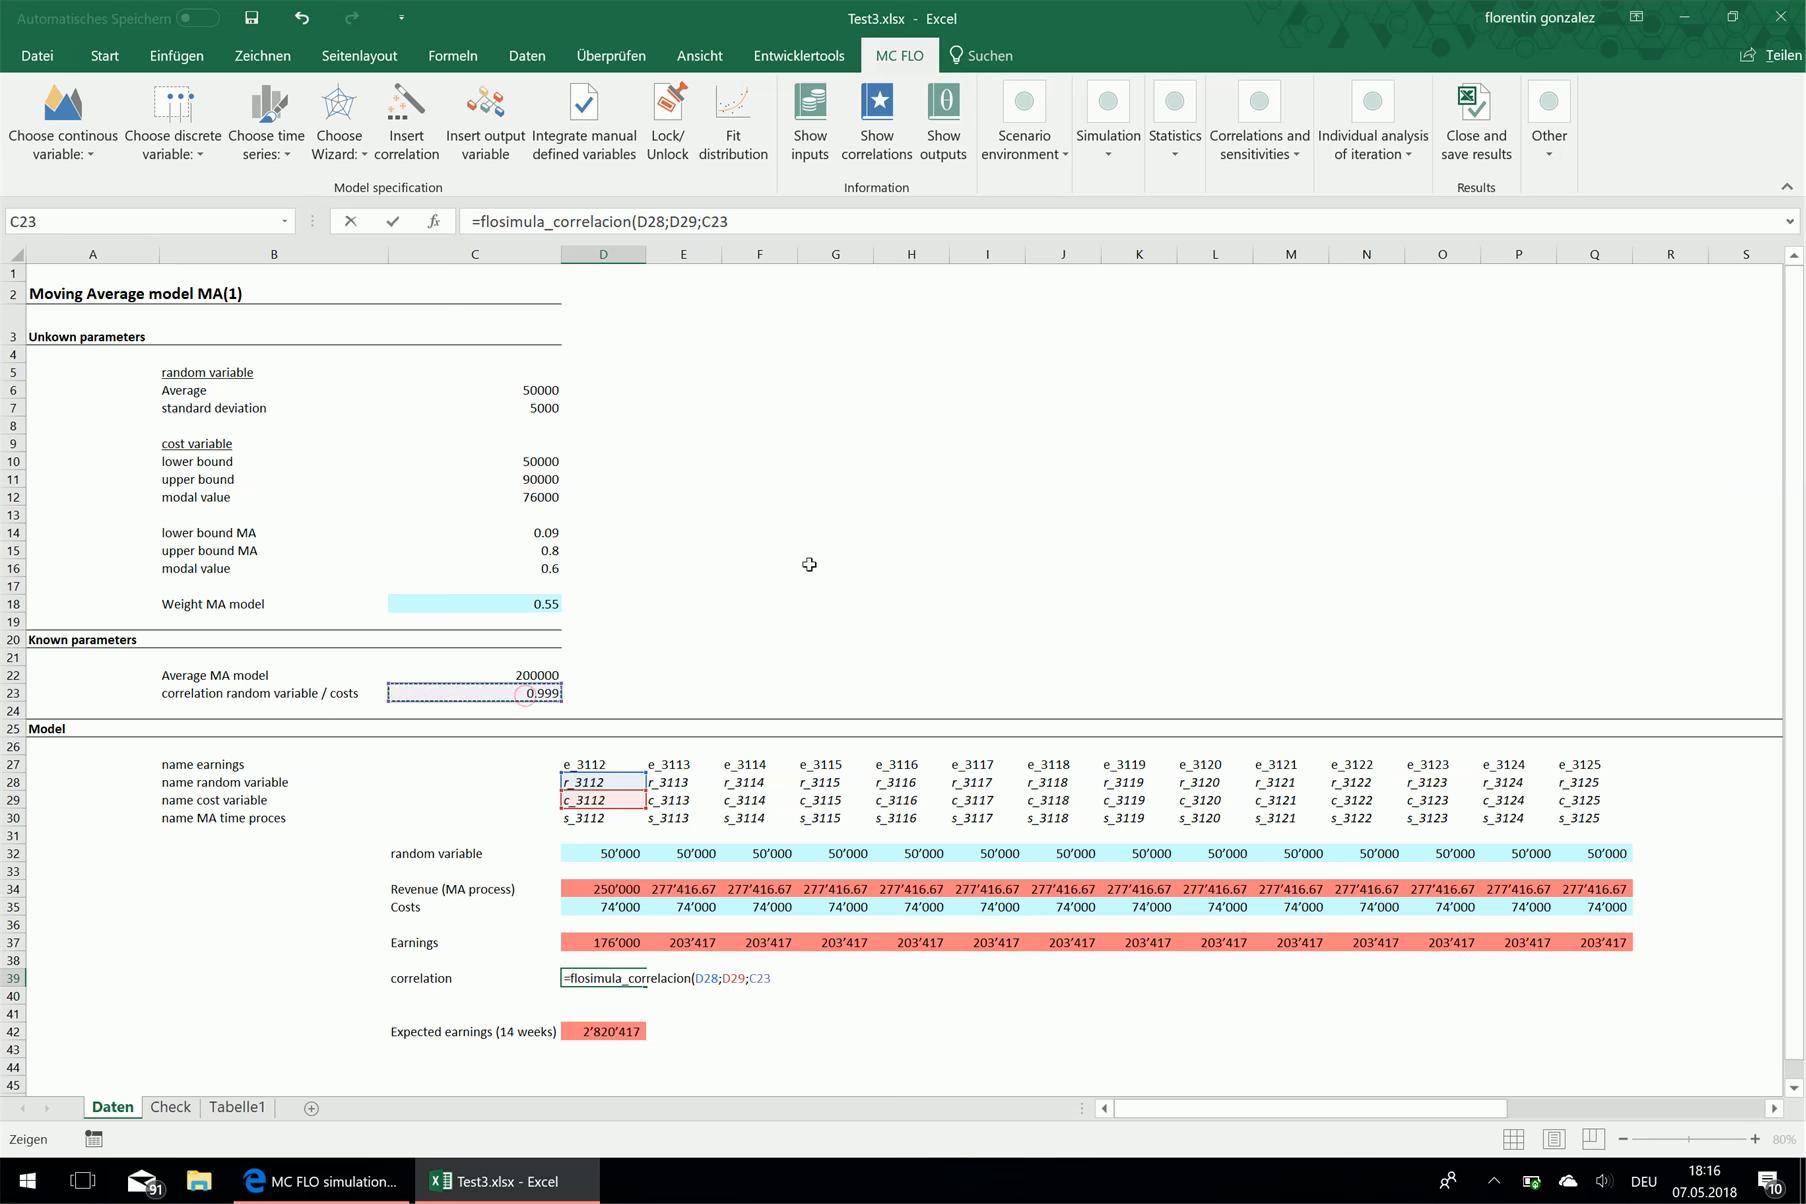
{"action": "type", "text": ")"}
{"action": "key", "text": "ctrl+Return"}
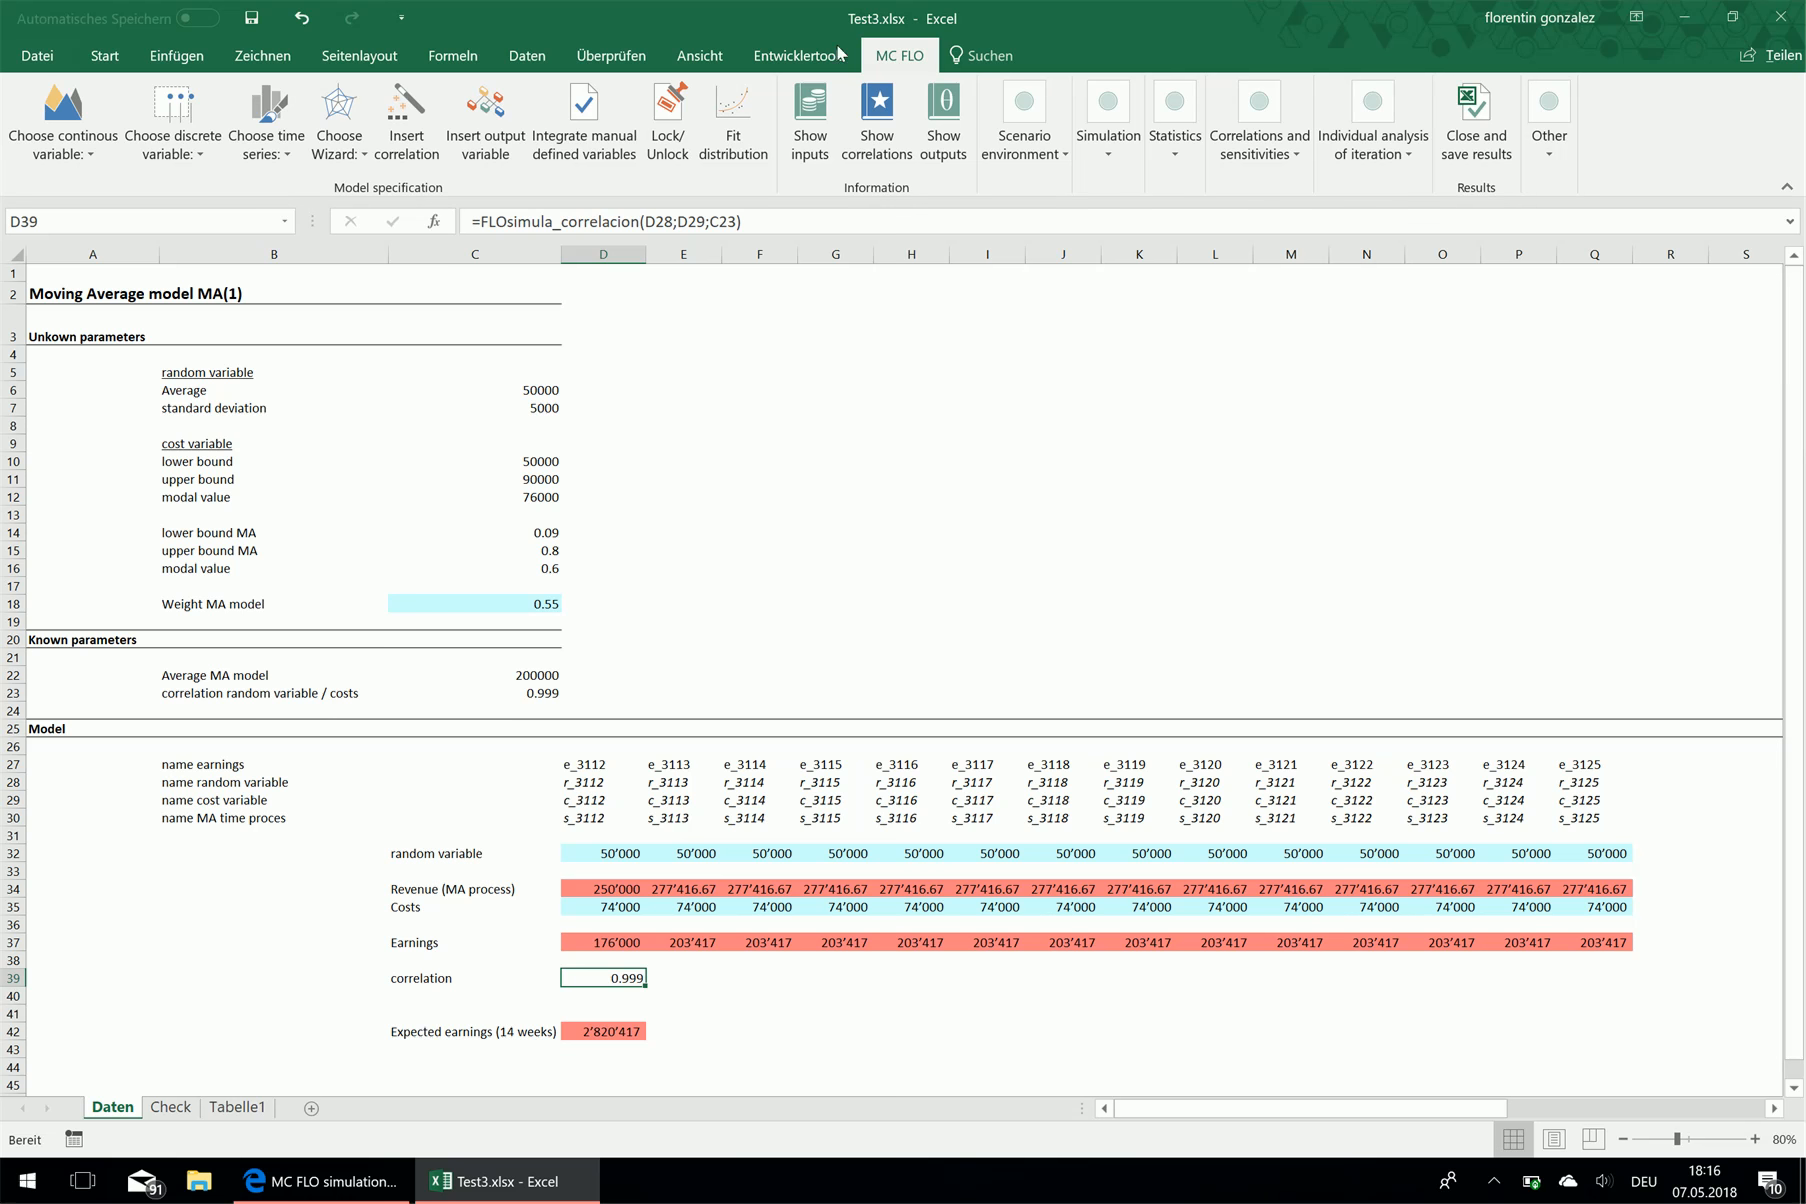
Make the C23 reference in the D39 correlation formula absolute and fill the formula across to Q39
{"action": "left_click", "coordinate": [710, 221]}
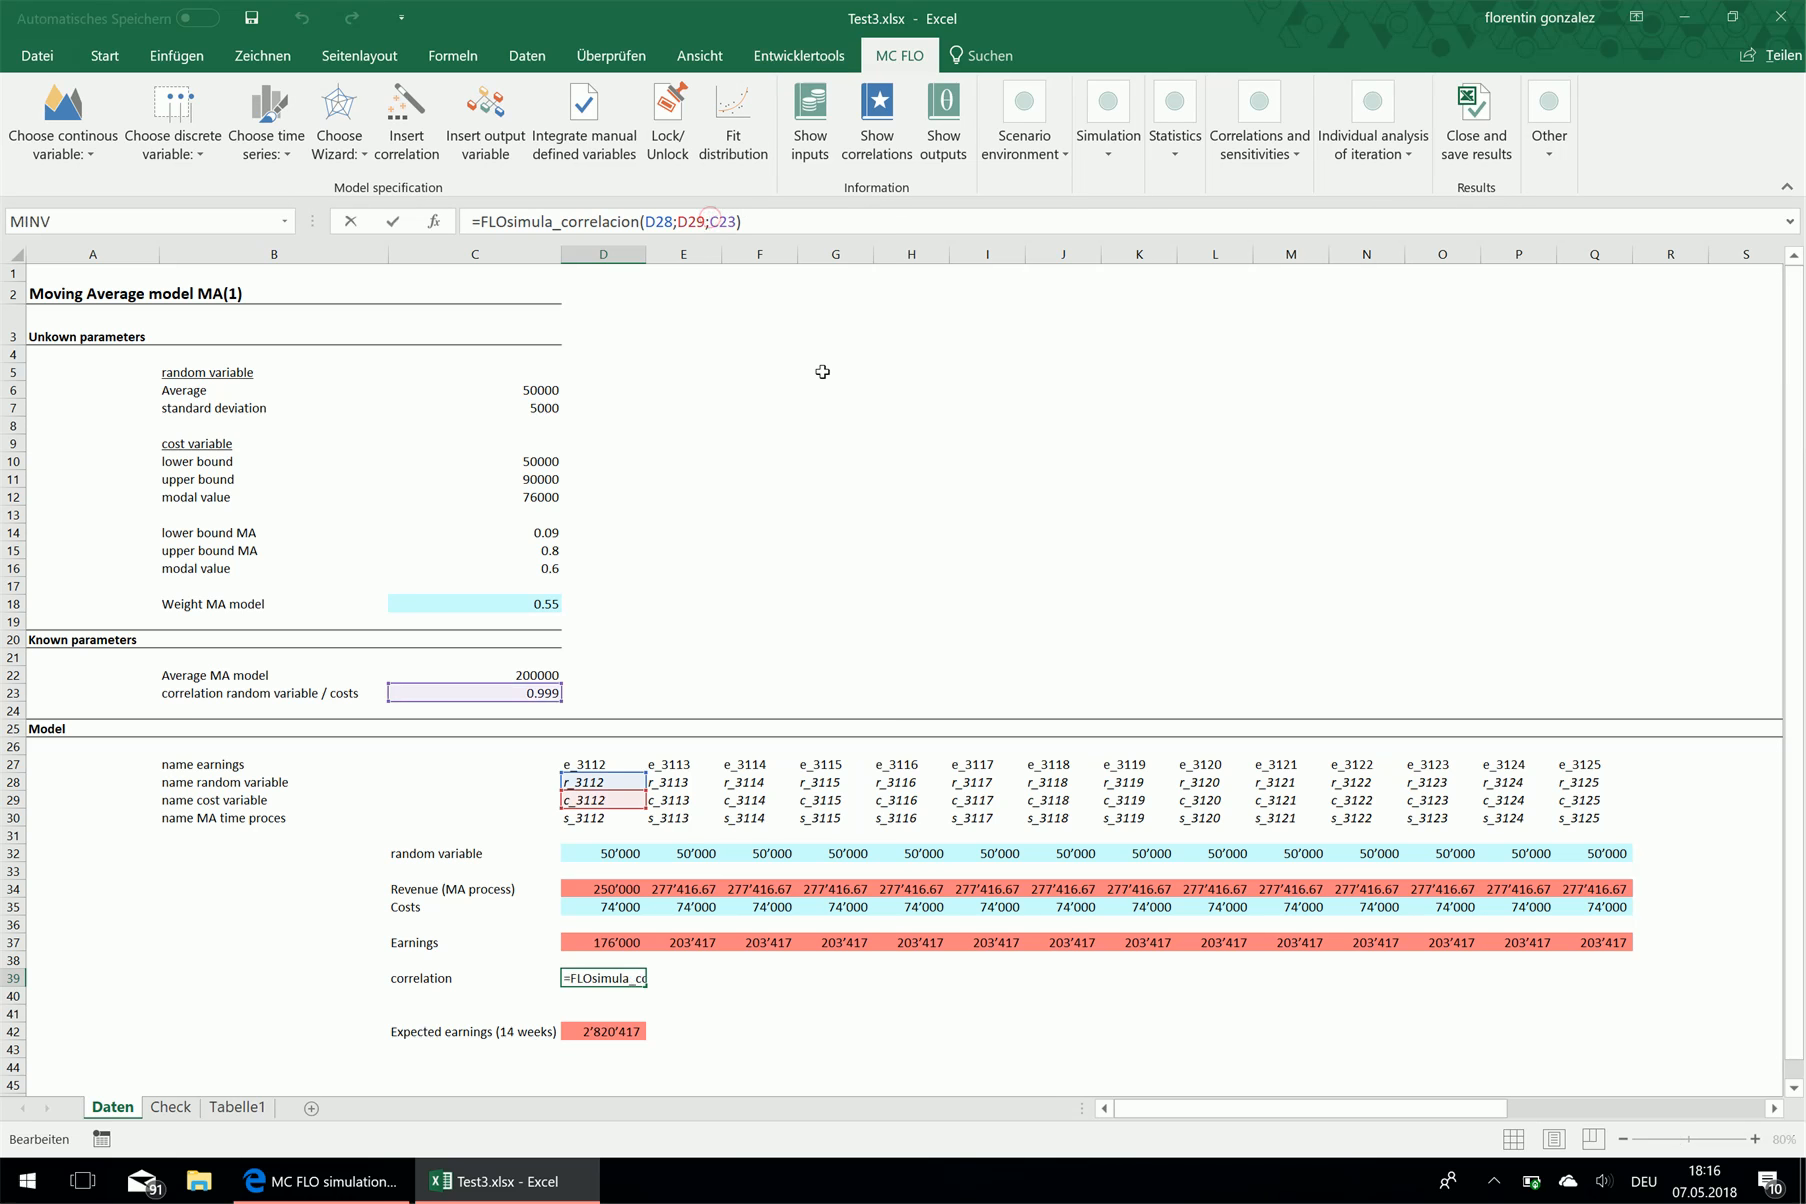
{"action": "type", "text": "$C$"}
{"action": "key", "text": "ctrl+Return"}
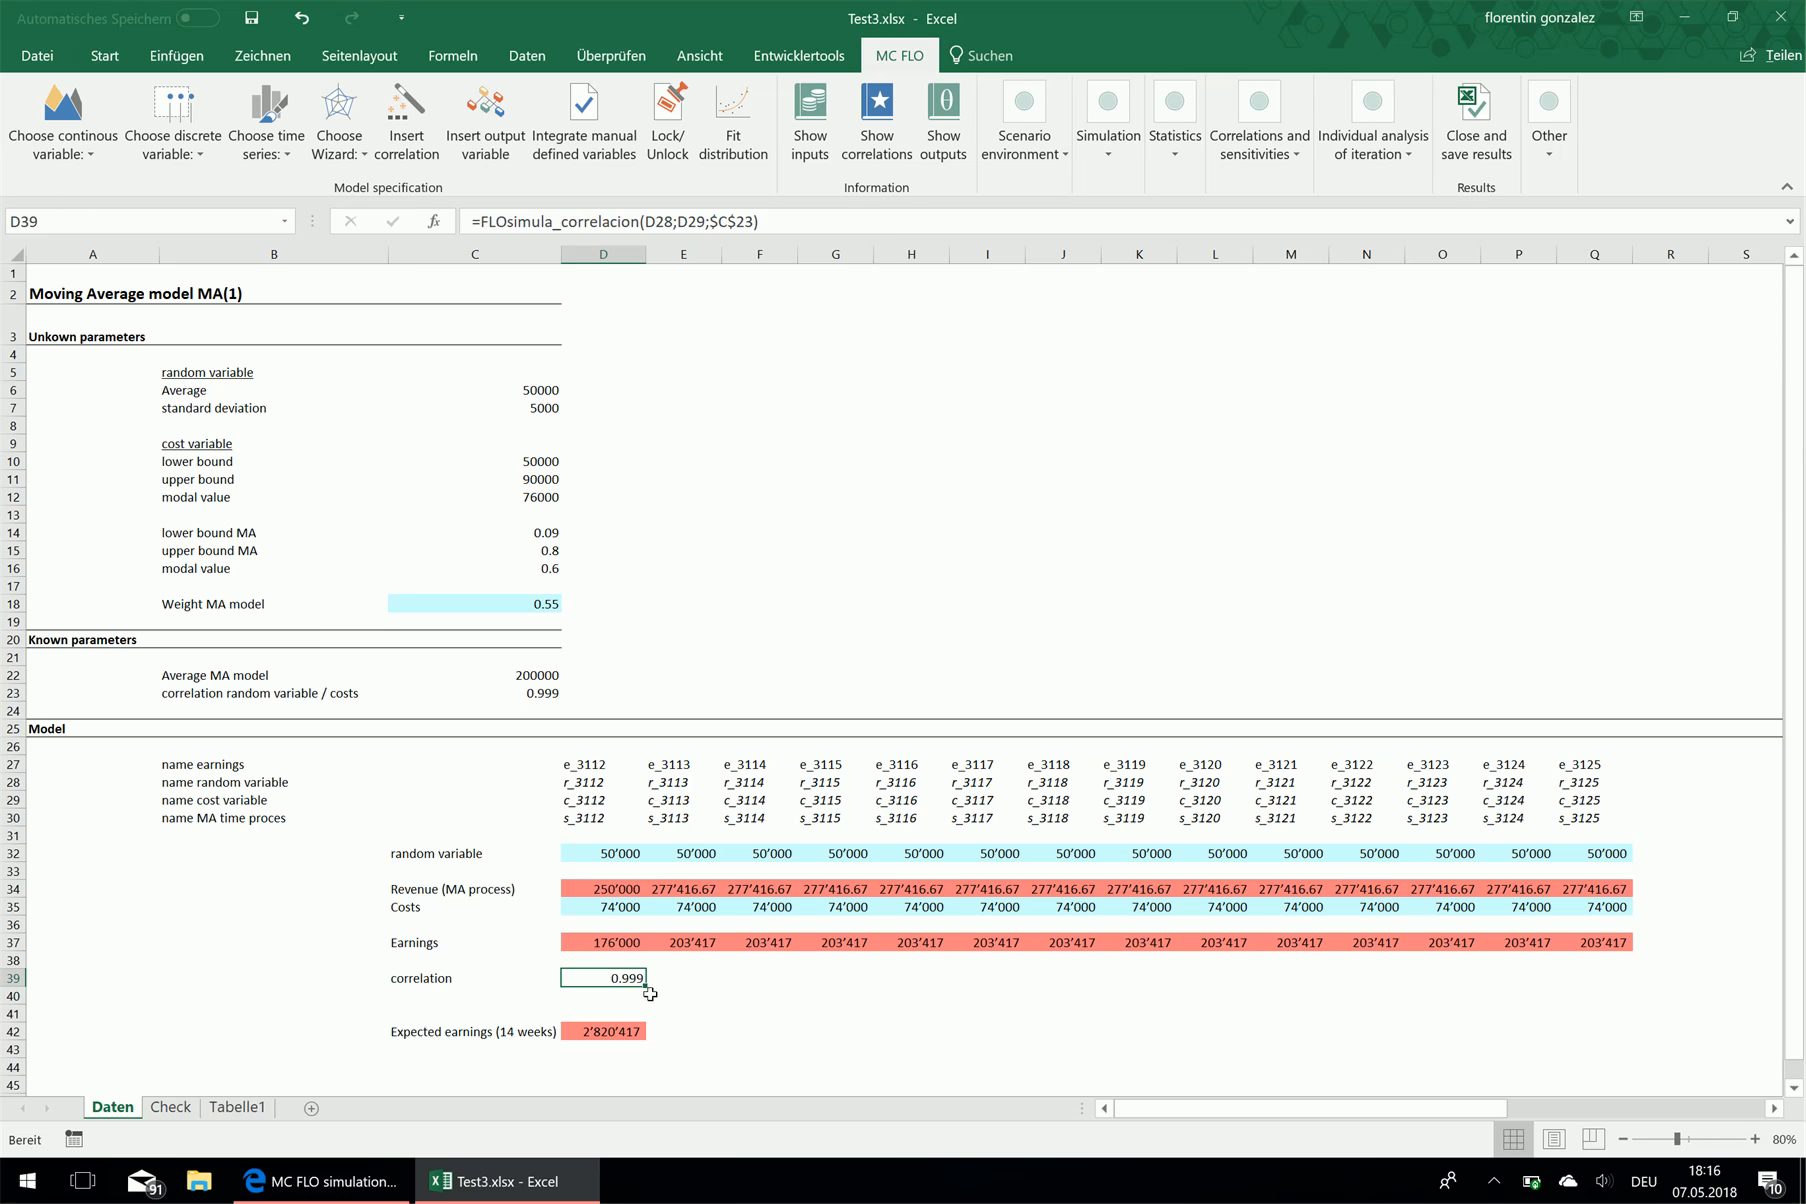
{"action": "left_click_drag", "start_coordinate": [646, 986], "coordinate": [1614, 968]}
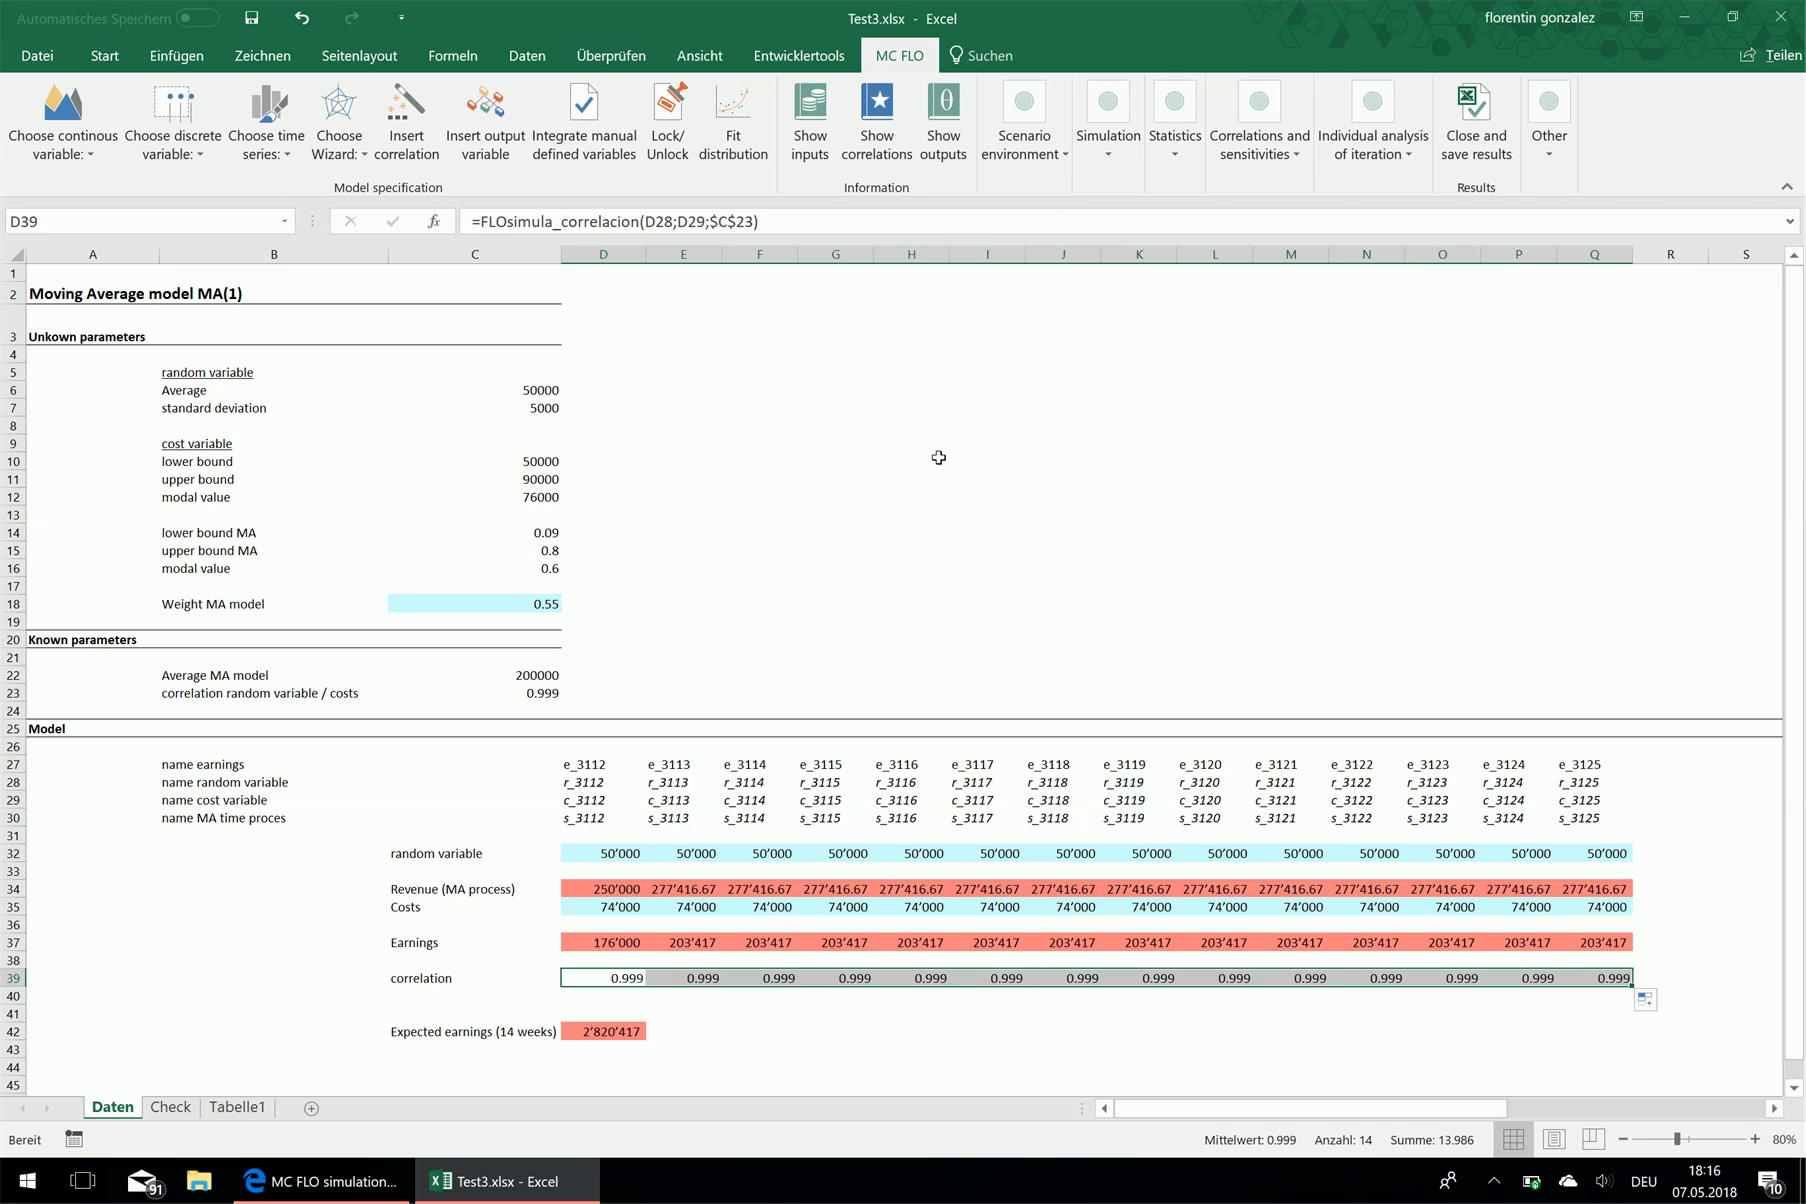
Integrate the manually defined correlations into the model and check the r_3116 entry in the list of correlations
{"action": "left_click", "coordinate": [585, 141]}
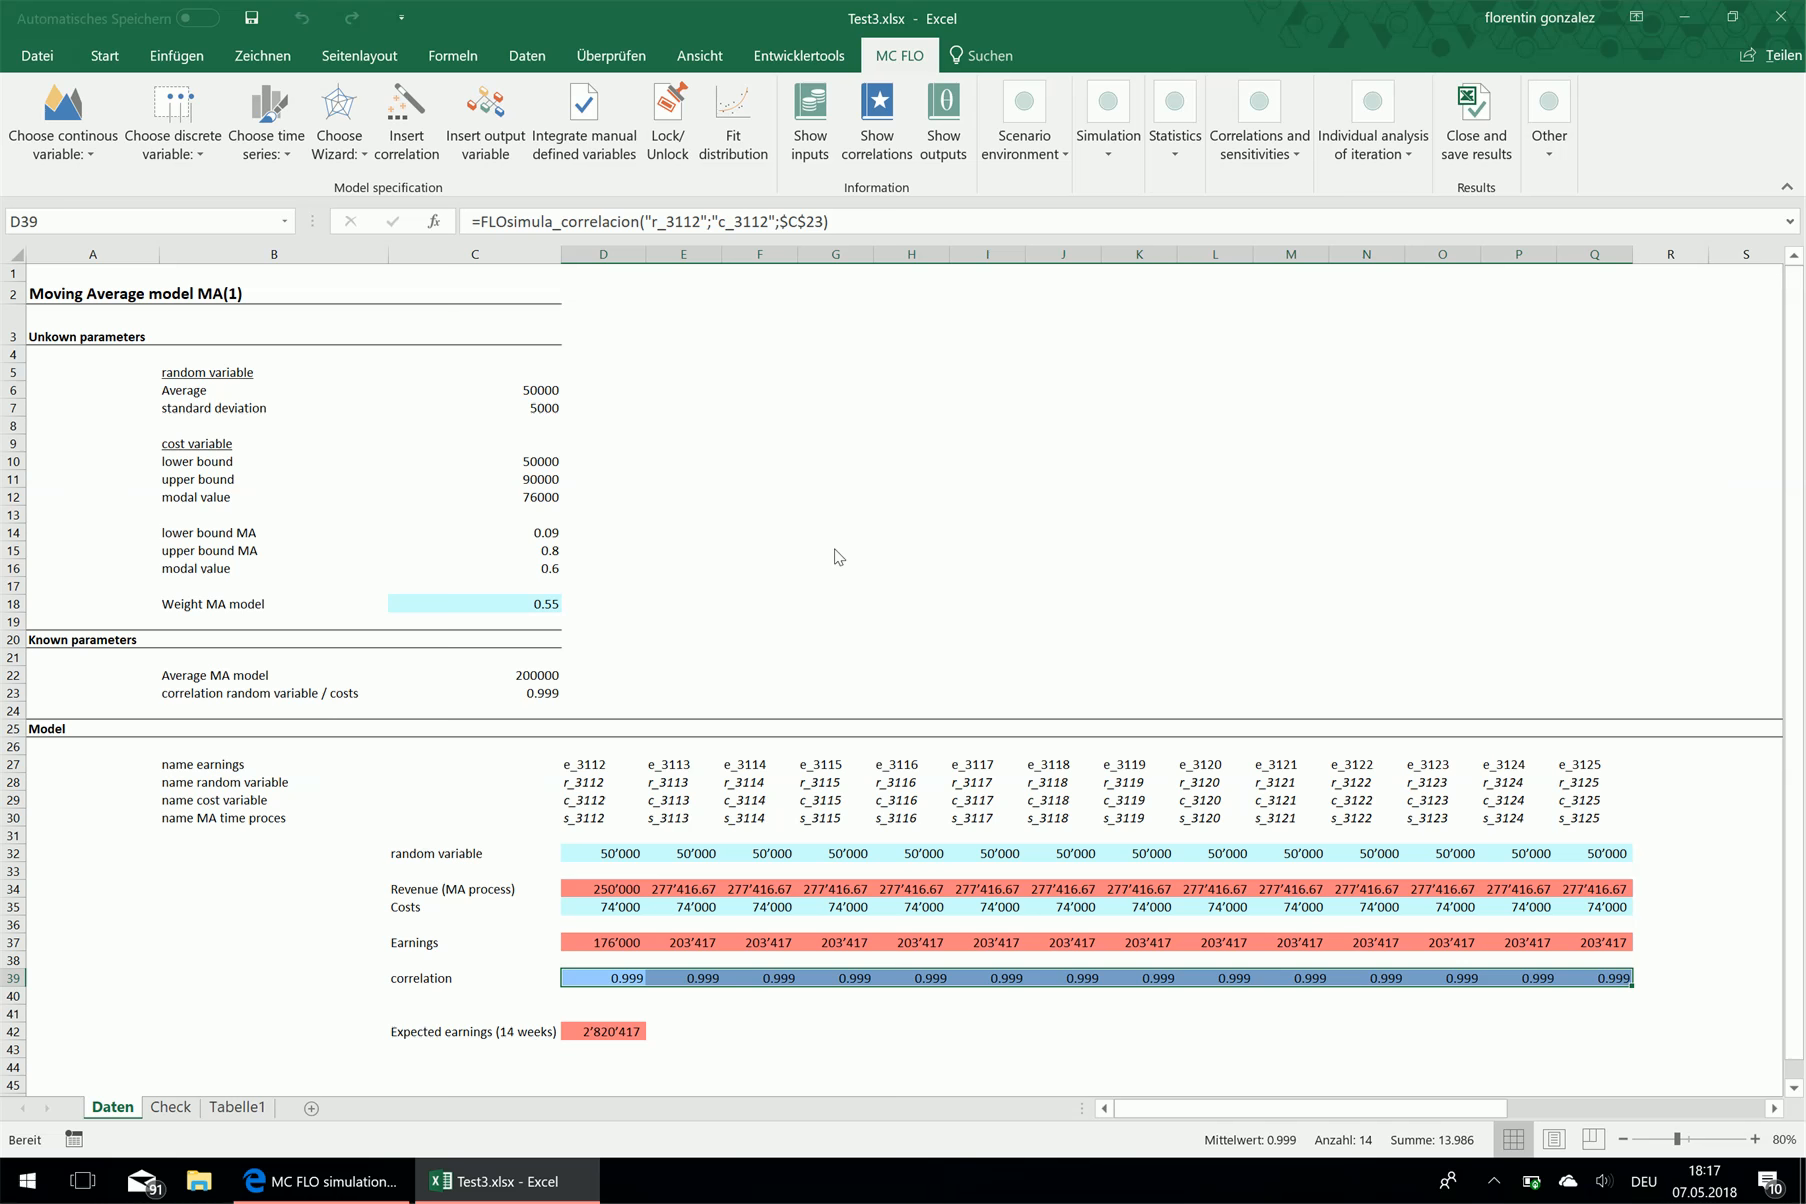
{"action": "left_click", "coordinate": [877, 118]}
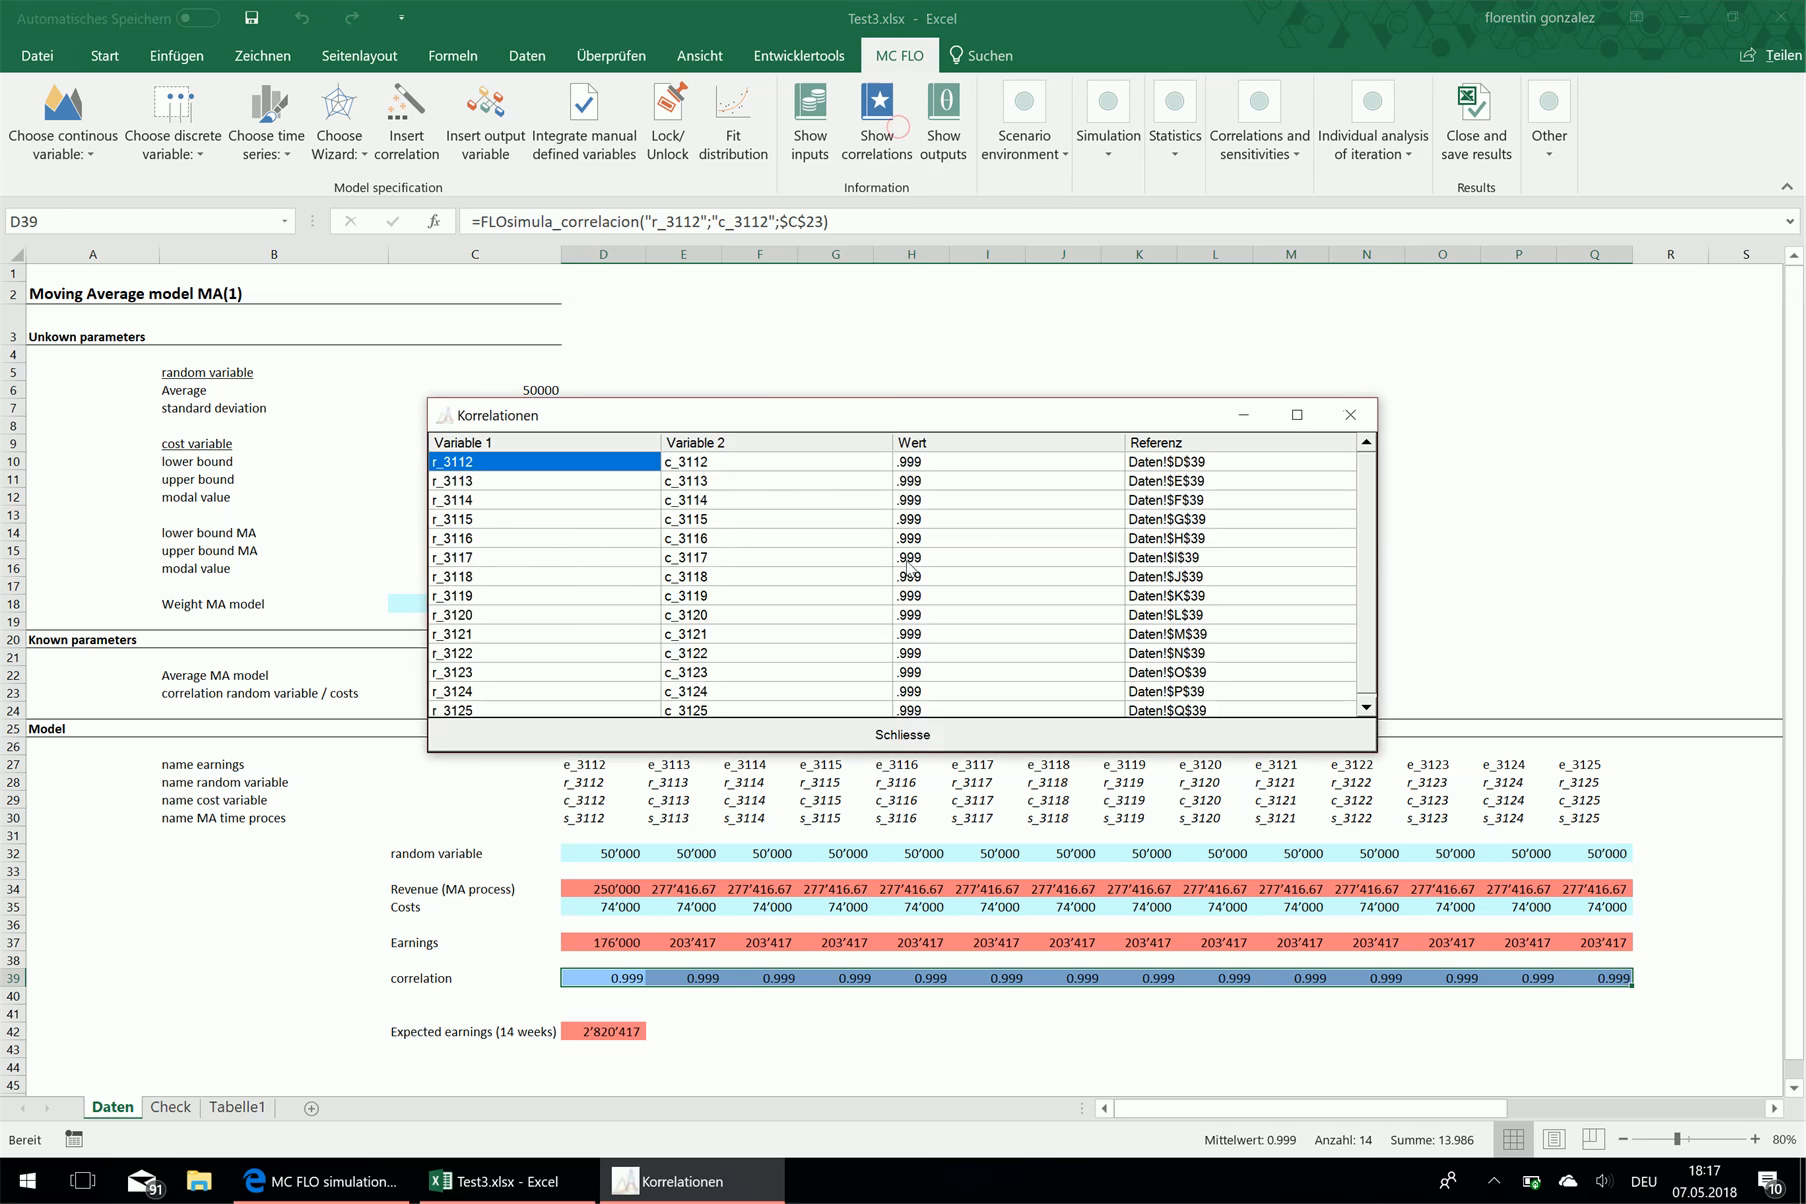
{"action": "left_click", "coordinate": [538, 543]}
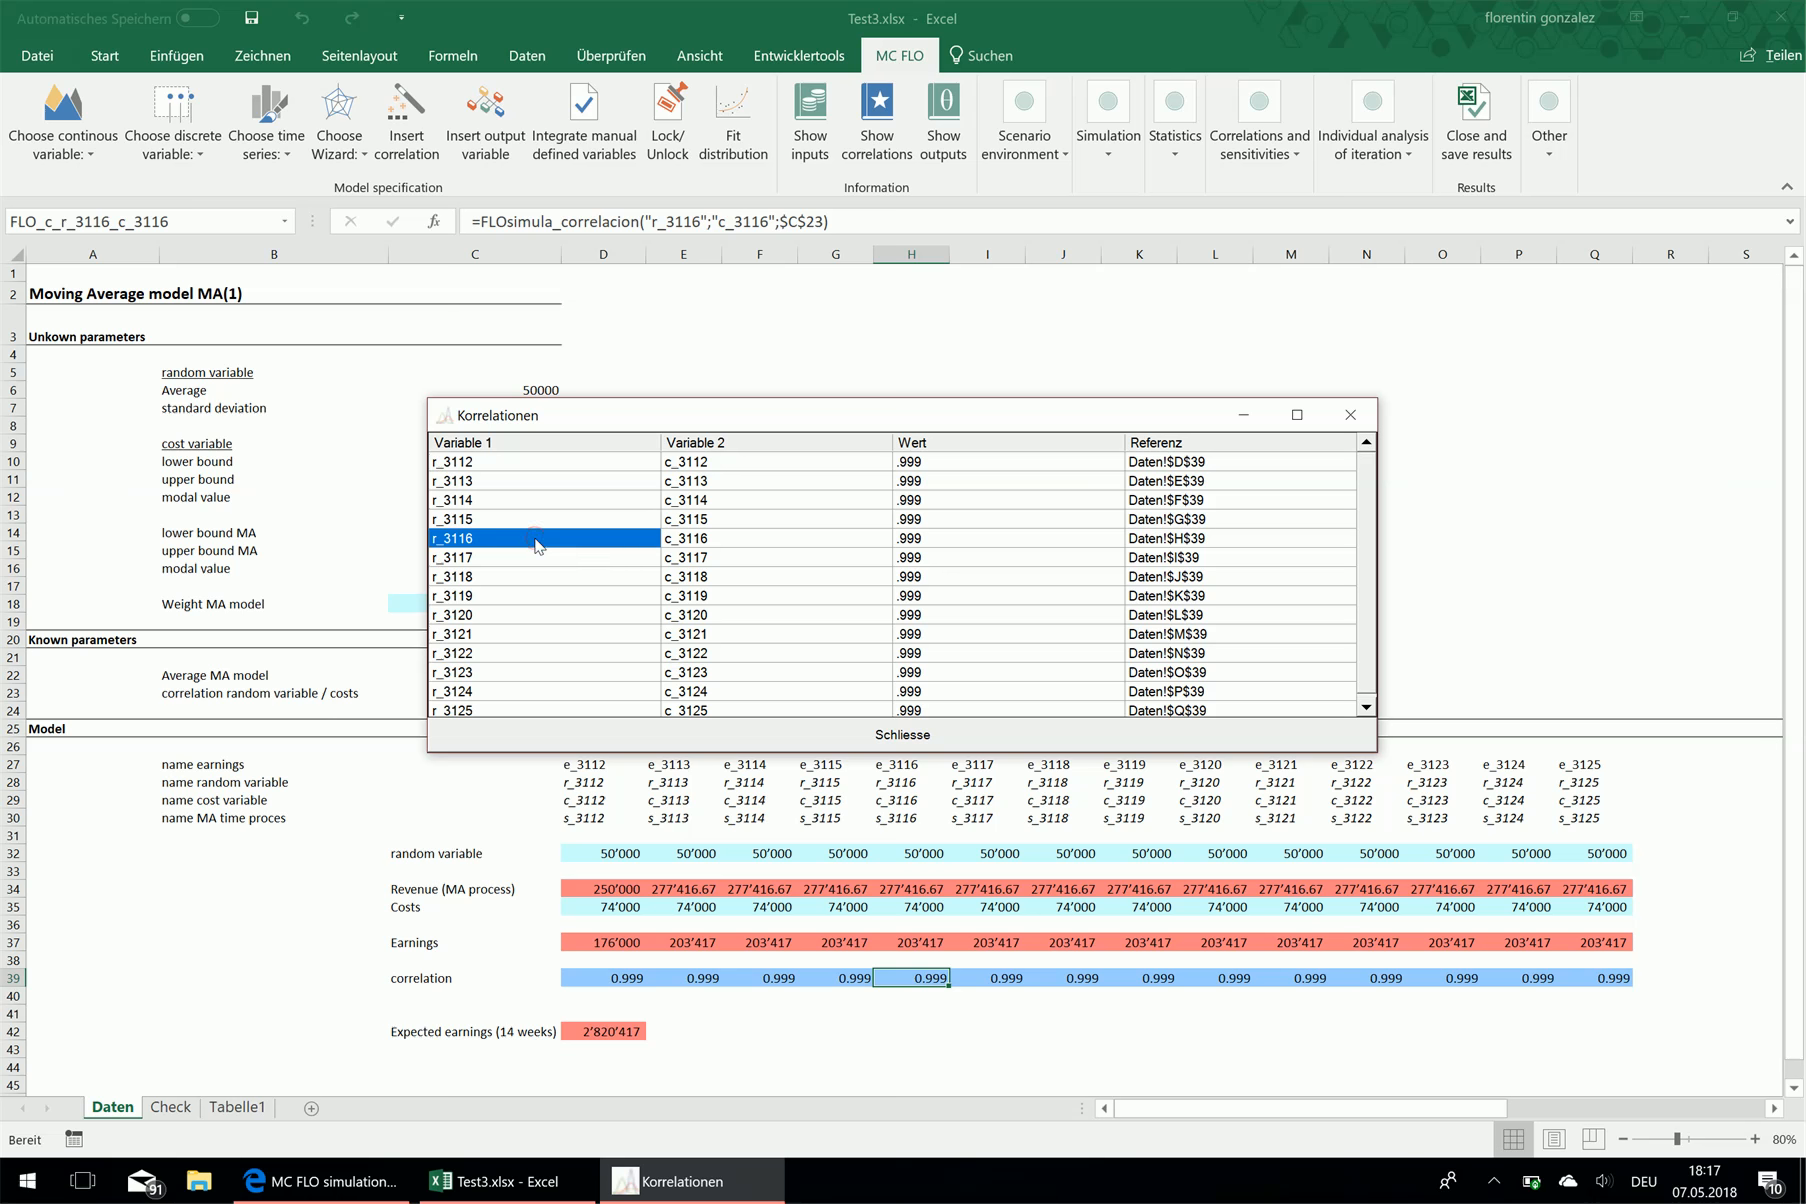
{"action": "left_click", "coordinate": [1350, 416]}
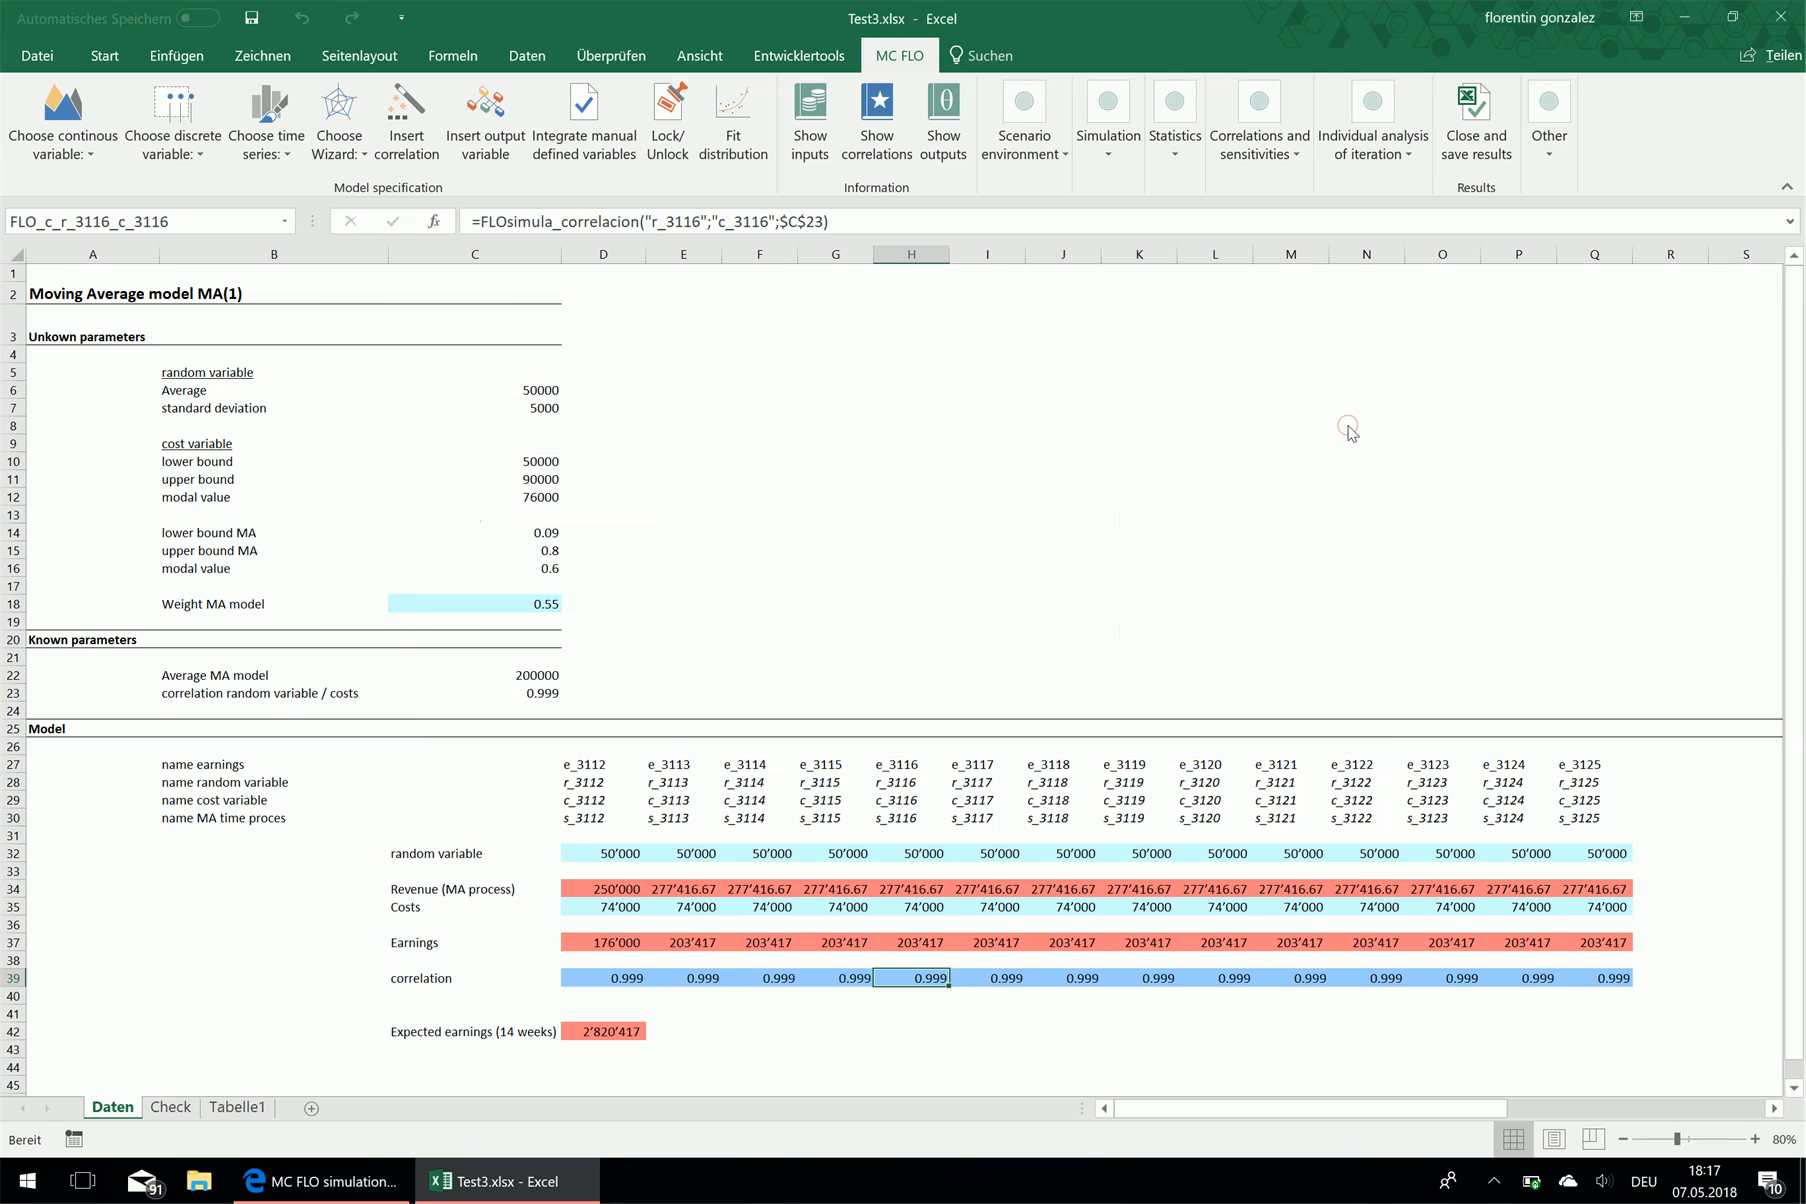
Examine the expected earnings formula in cell D42
{"action": "left_click", "coordinate": [610, 1033]}
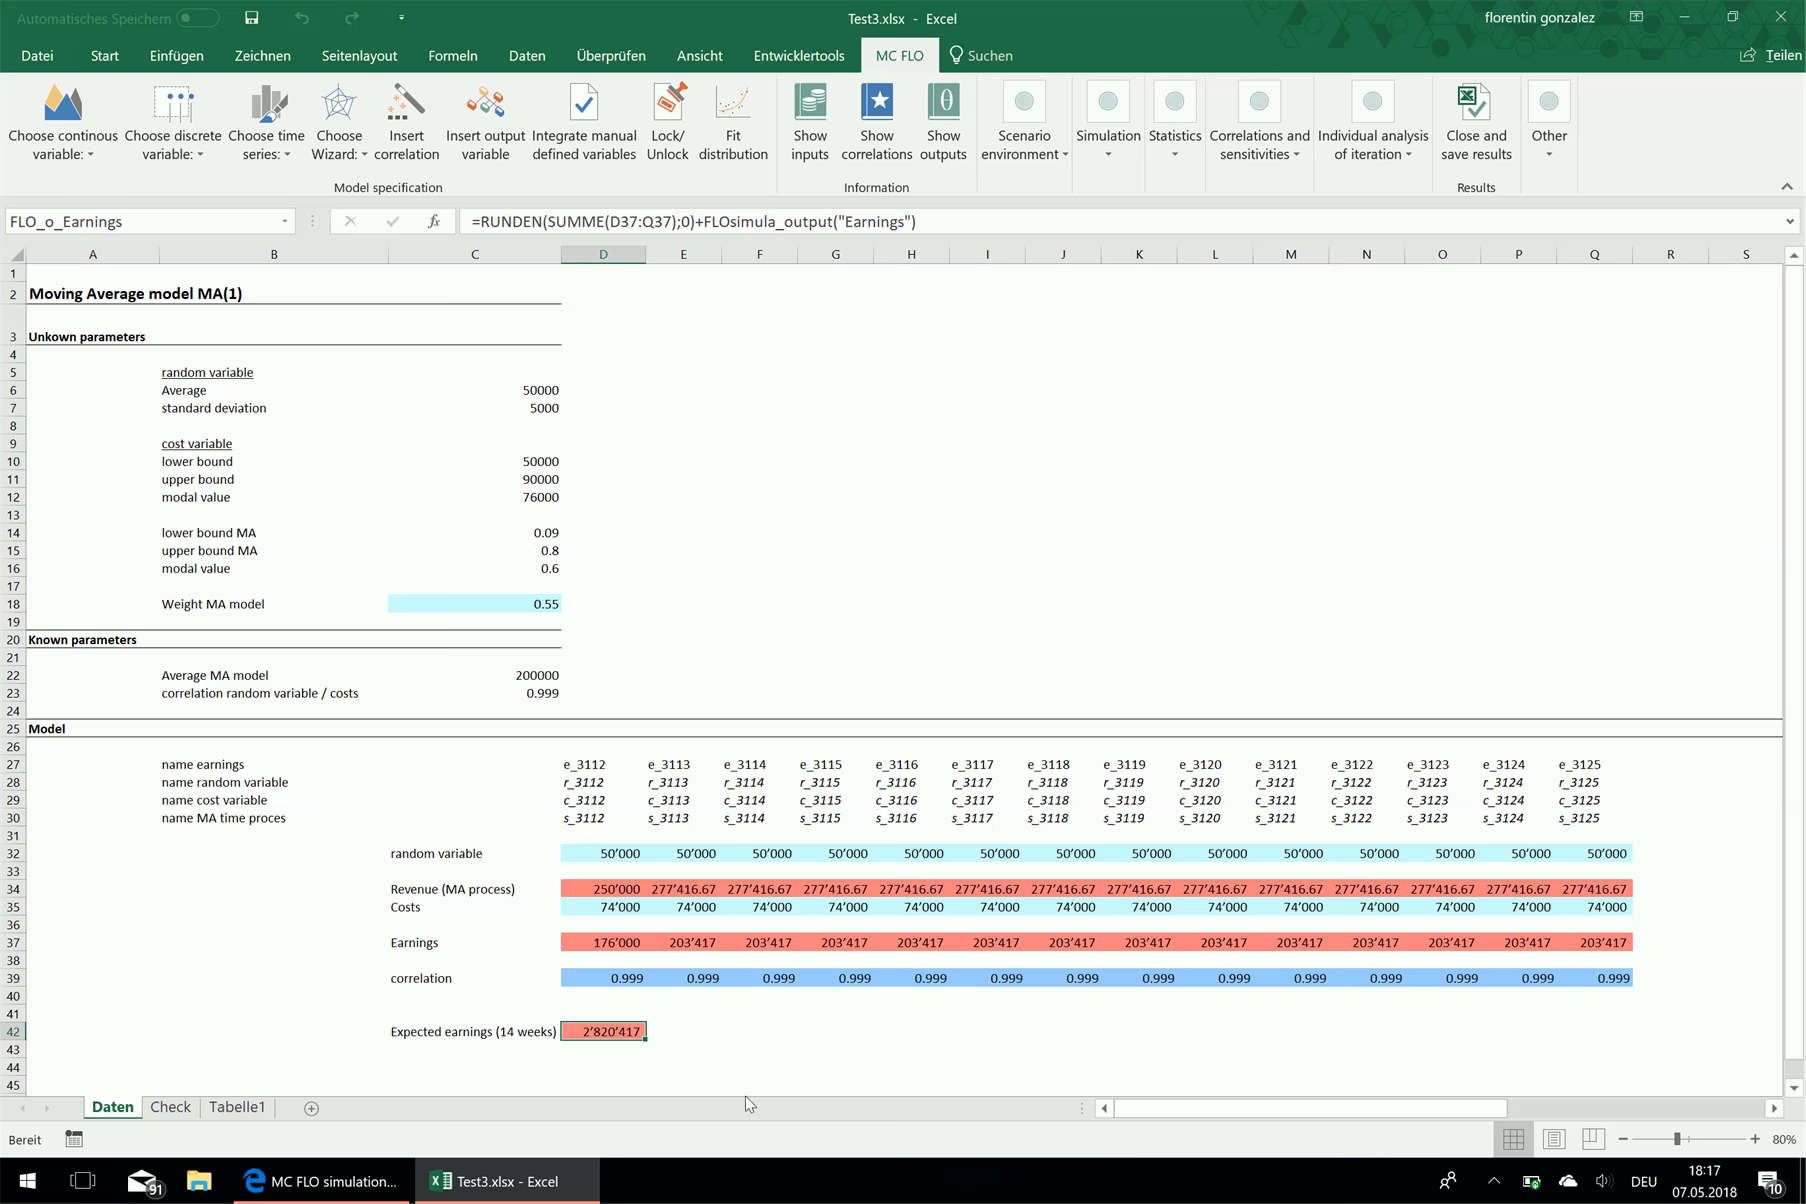
{"action": "left_click", "coordinate": [672, 1033]}
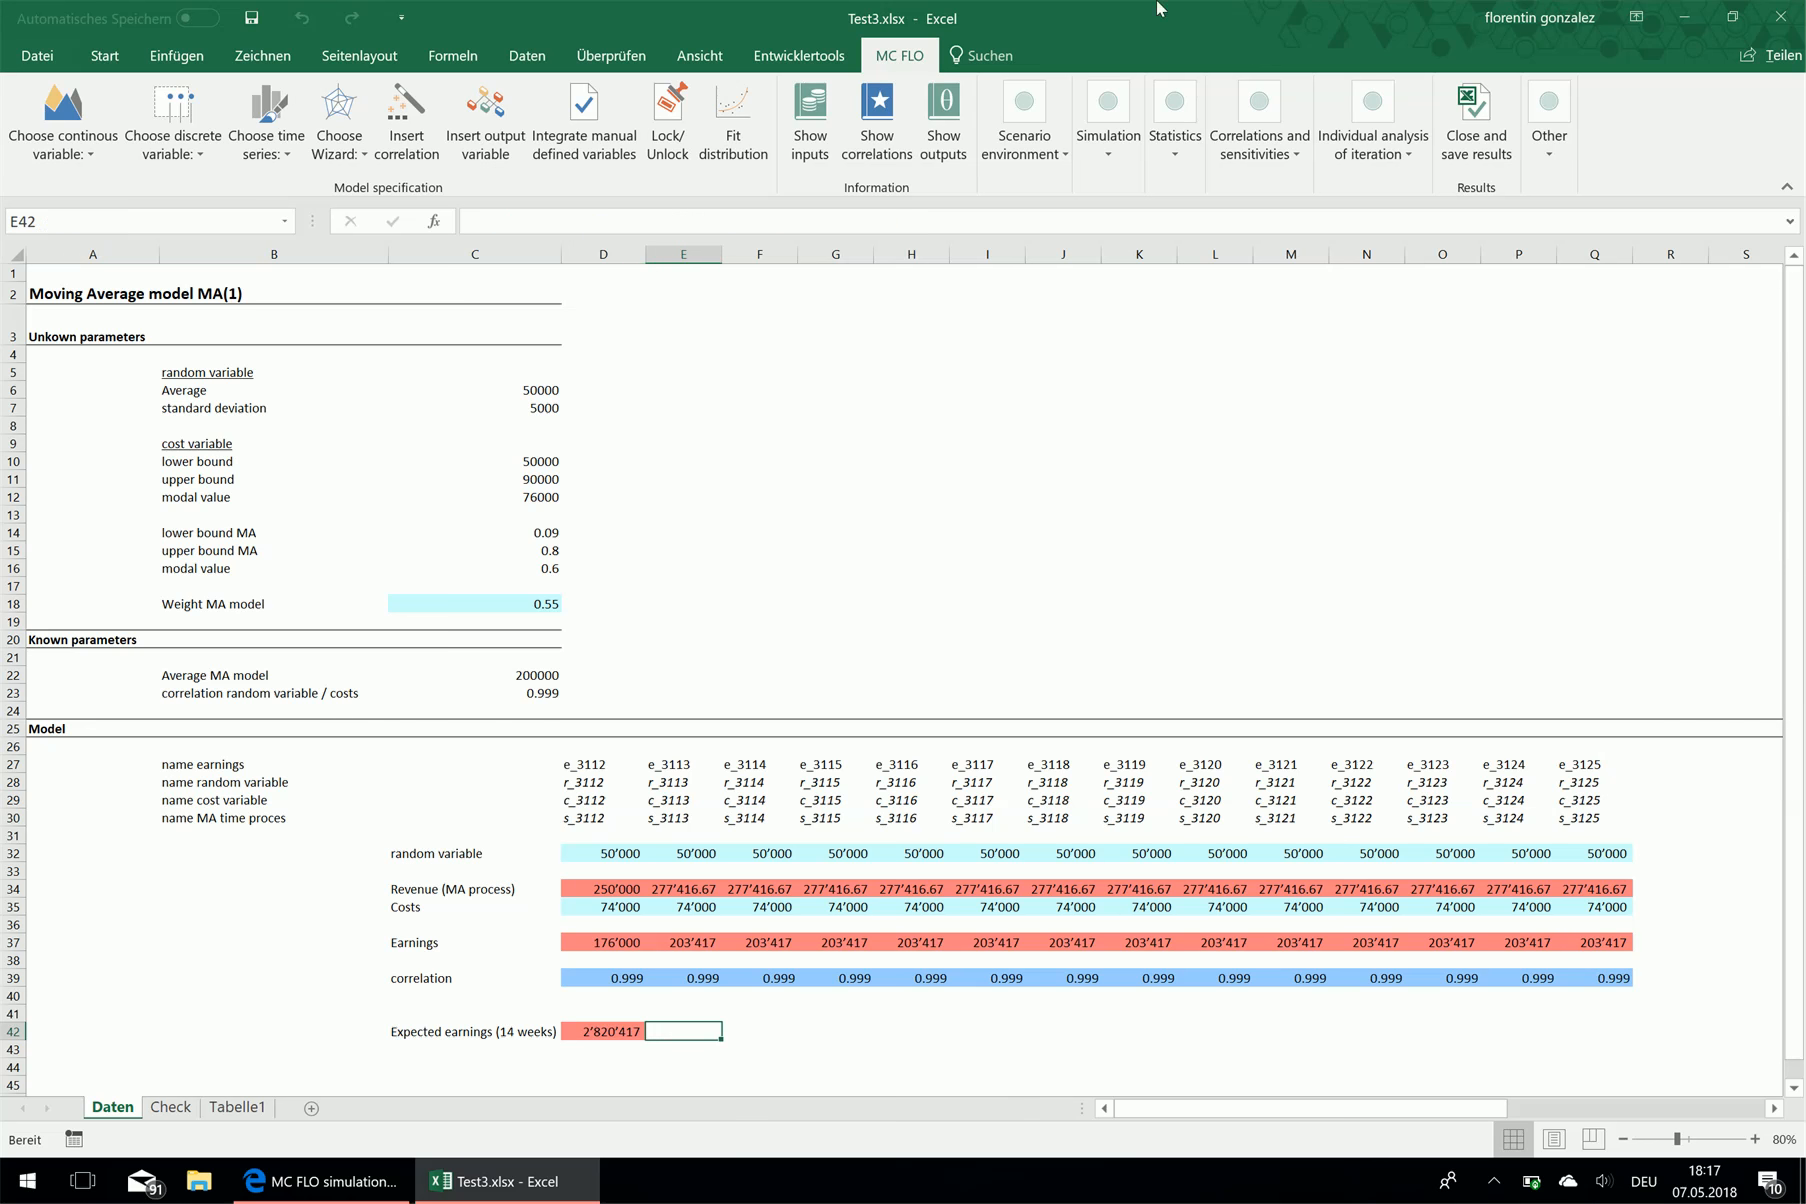
Set the number of simulation iterations to 66 and enable the use of correlations
{"action": "left_click", "coordinate": [1114, 170]}
{"action": "double_click", "coordinate": [1170, 218]}
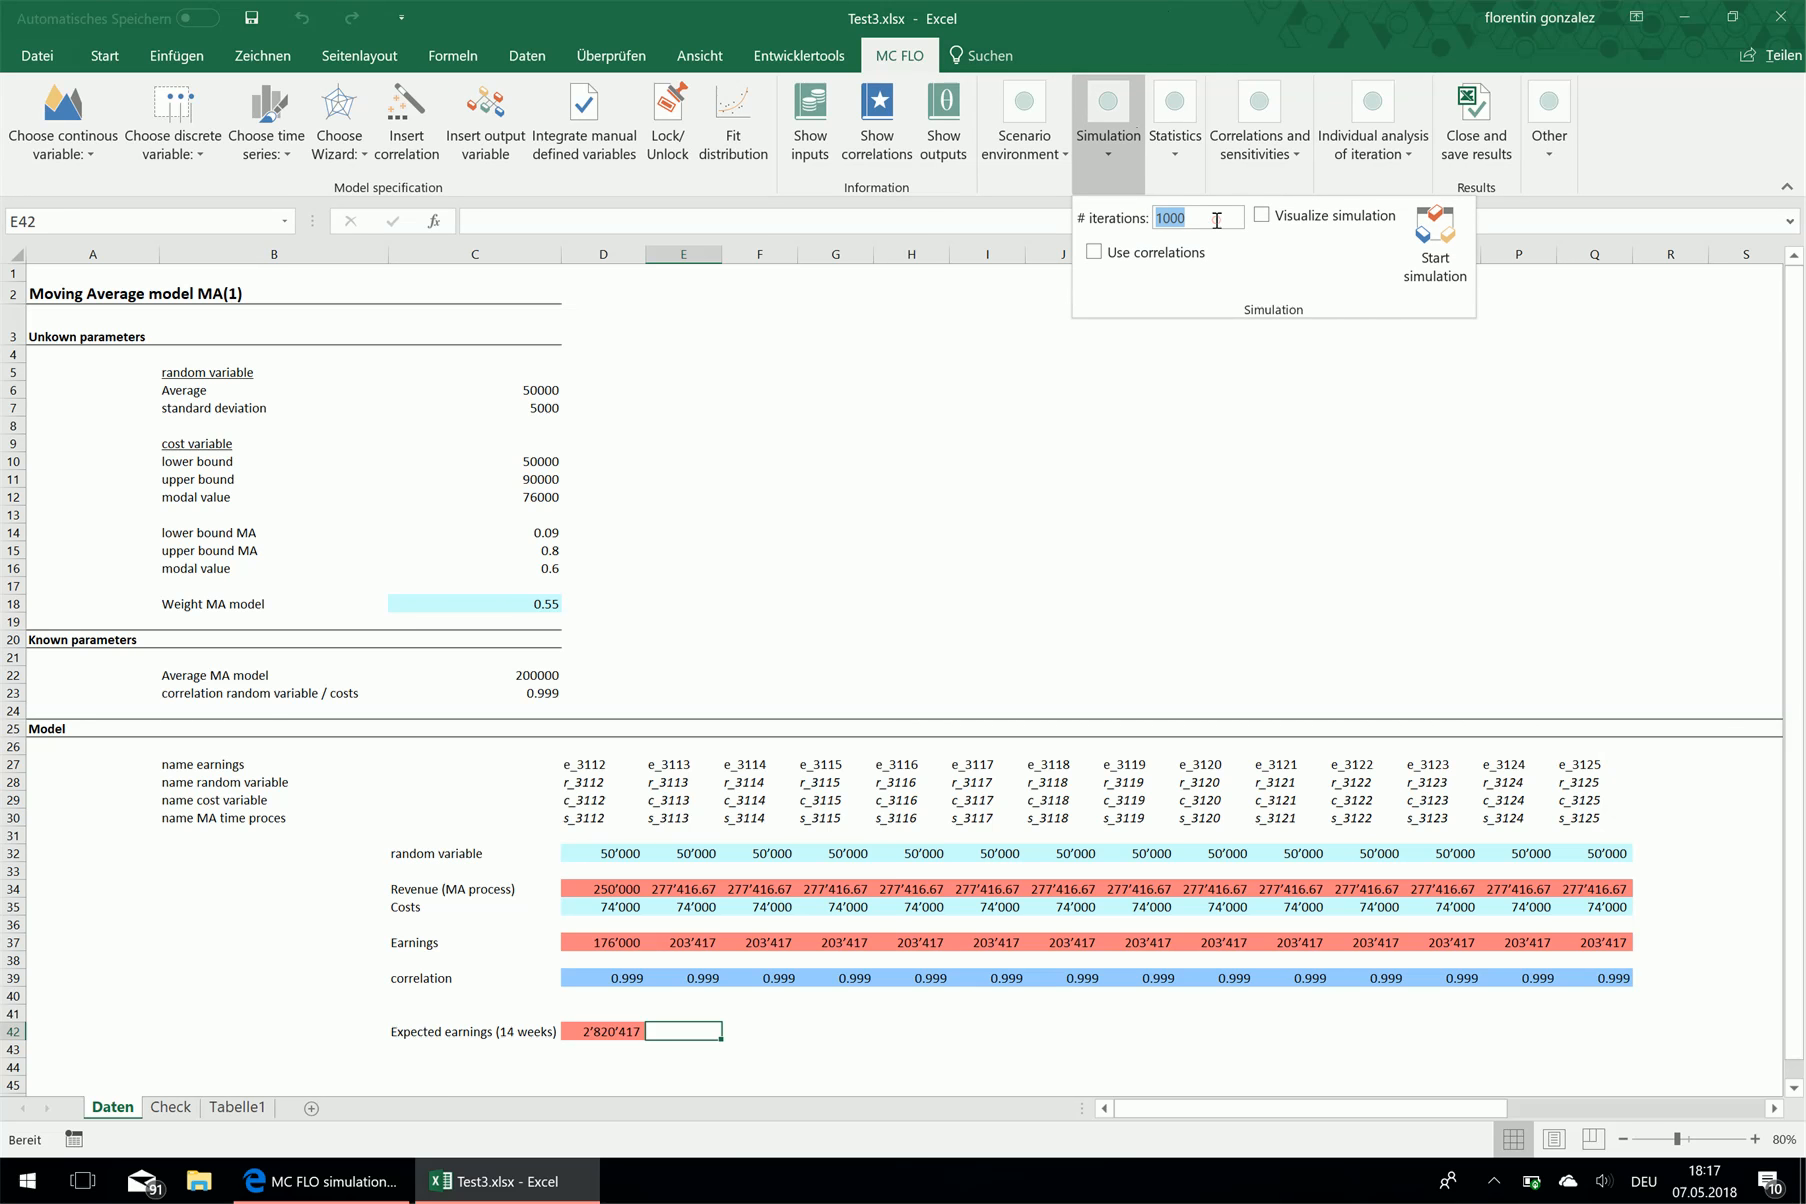
{"action": "type", "text": "66"}
{"action": "left_click", "coordinate": [1159, 262]}
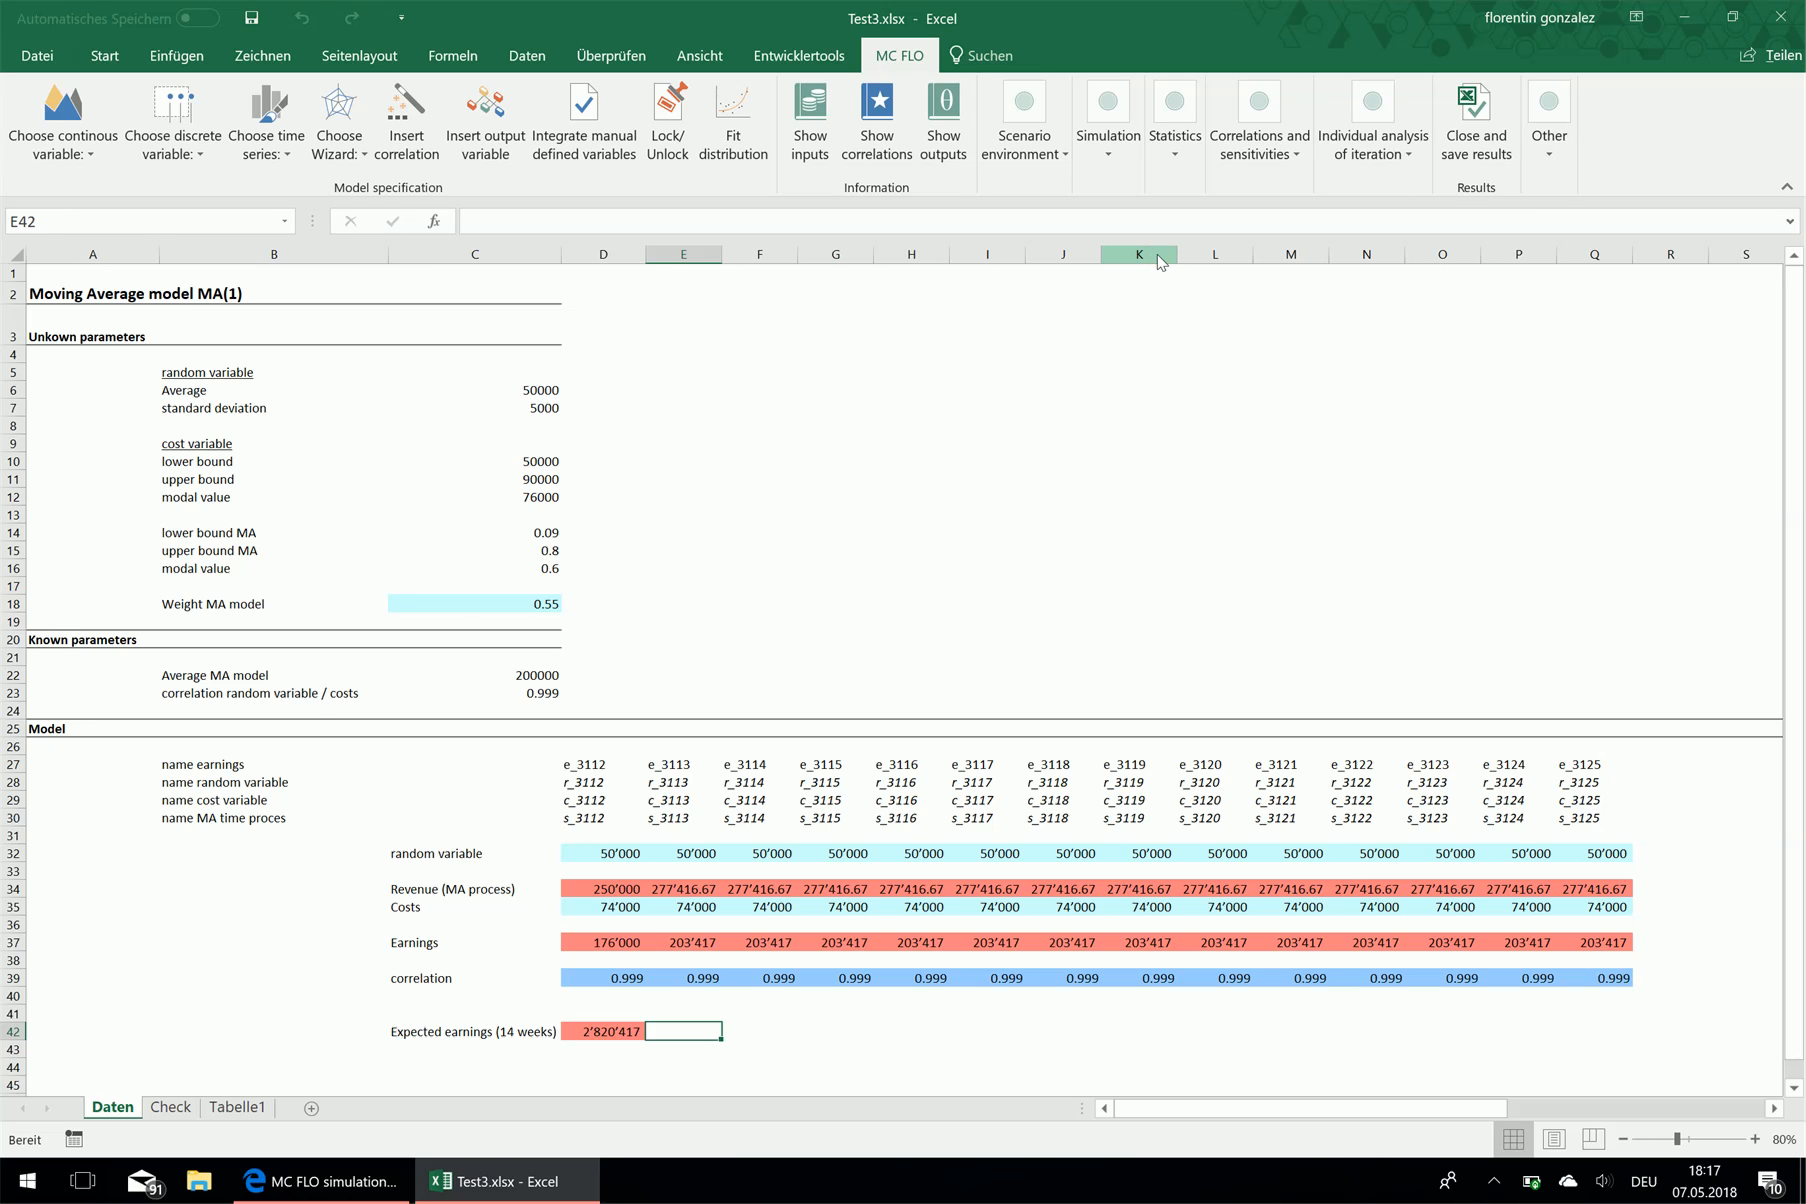
{"action": "left_click", "coordinate": [745, 622]}
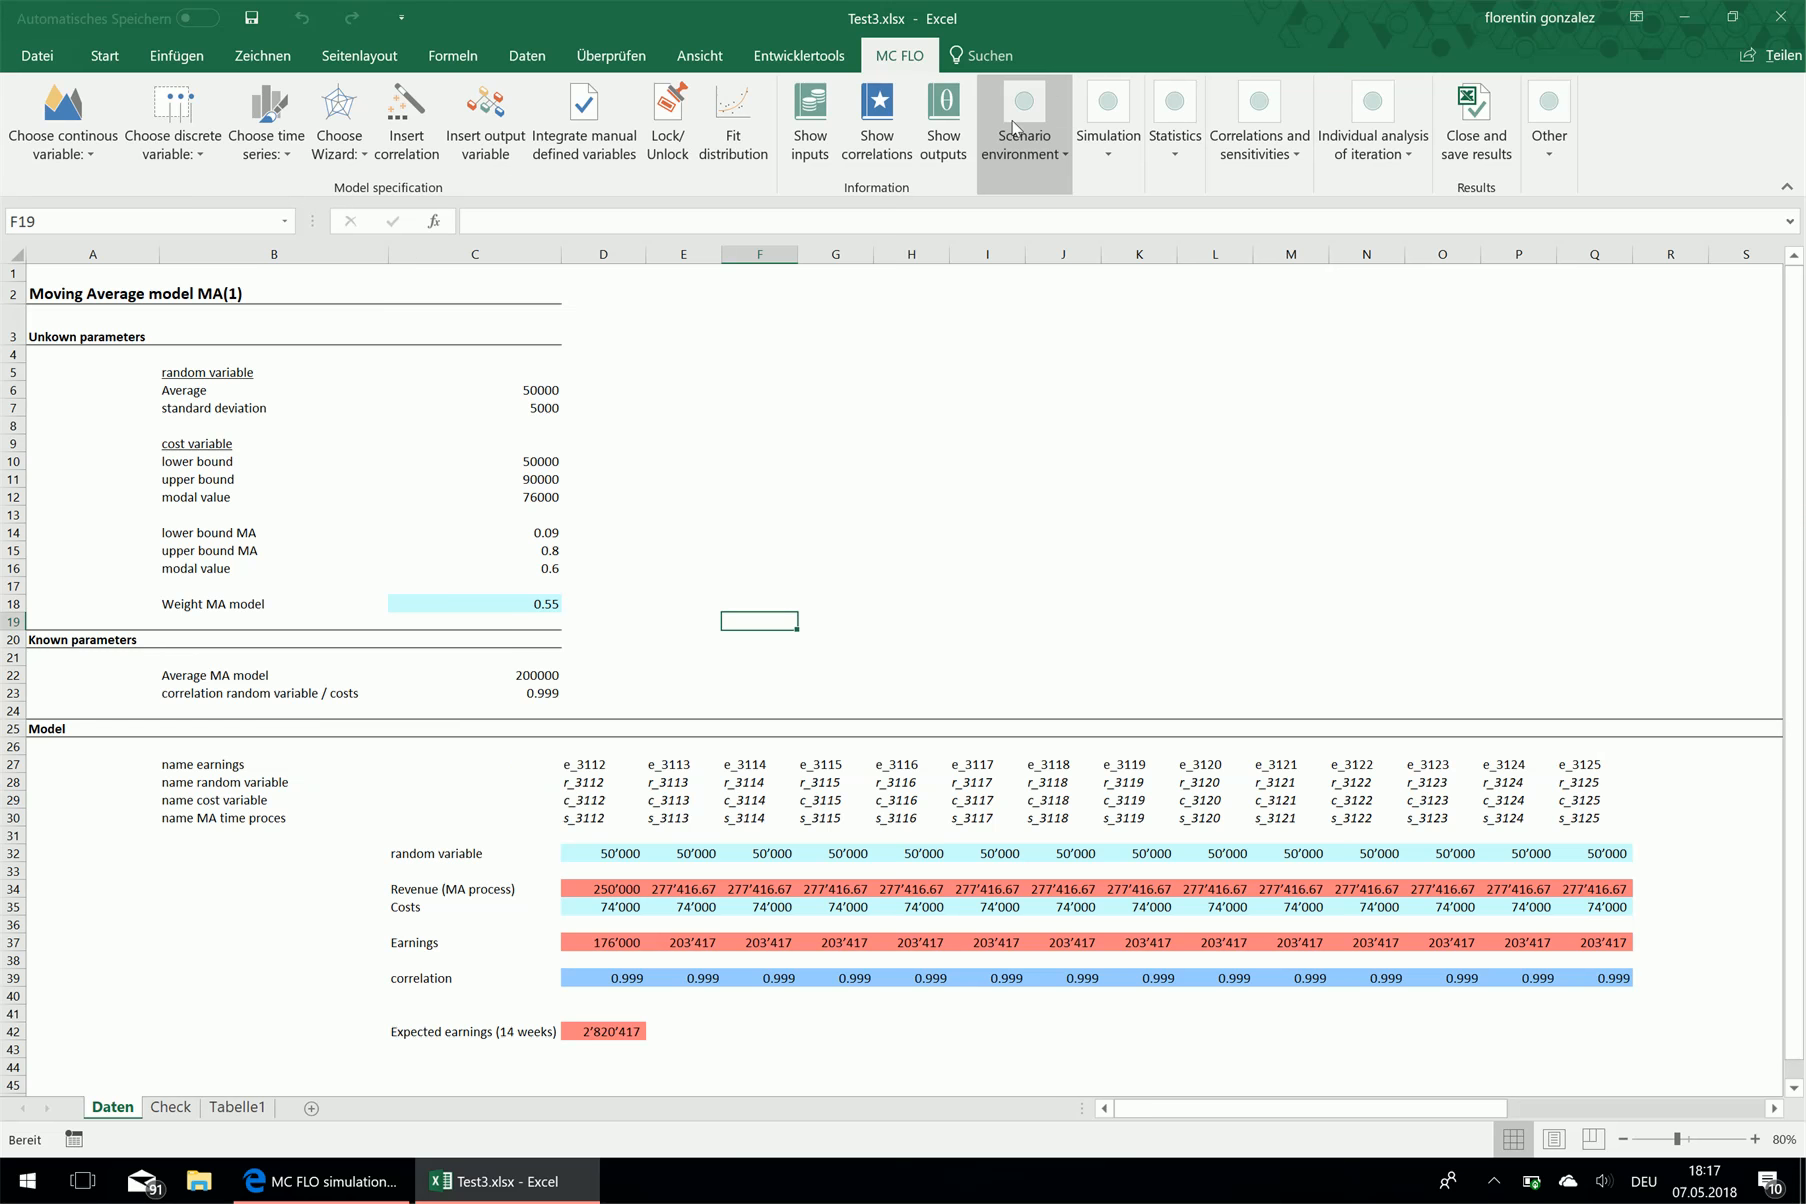
Set the random seed of the simulation to 1
{"action": "left_click", "coordinate": [1548, 115]}
{"action": "left_click", "coordinate": [1453, 251]}
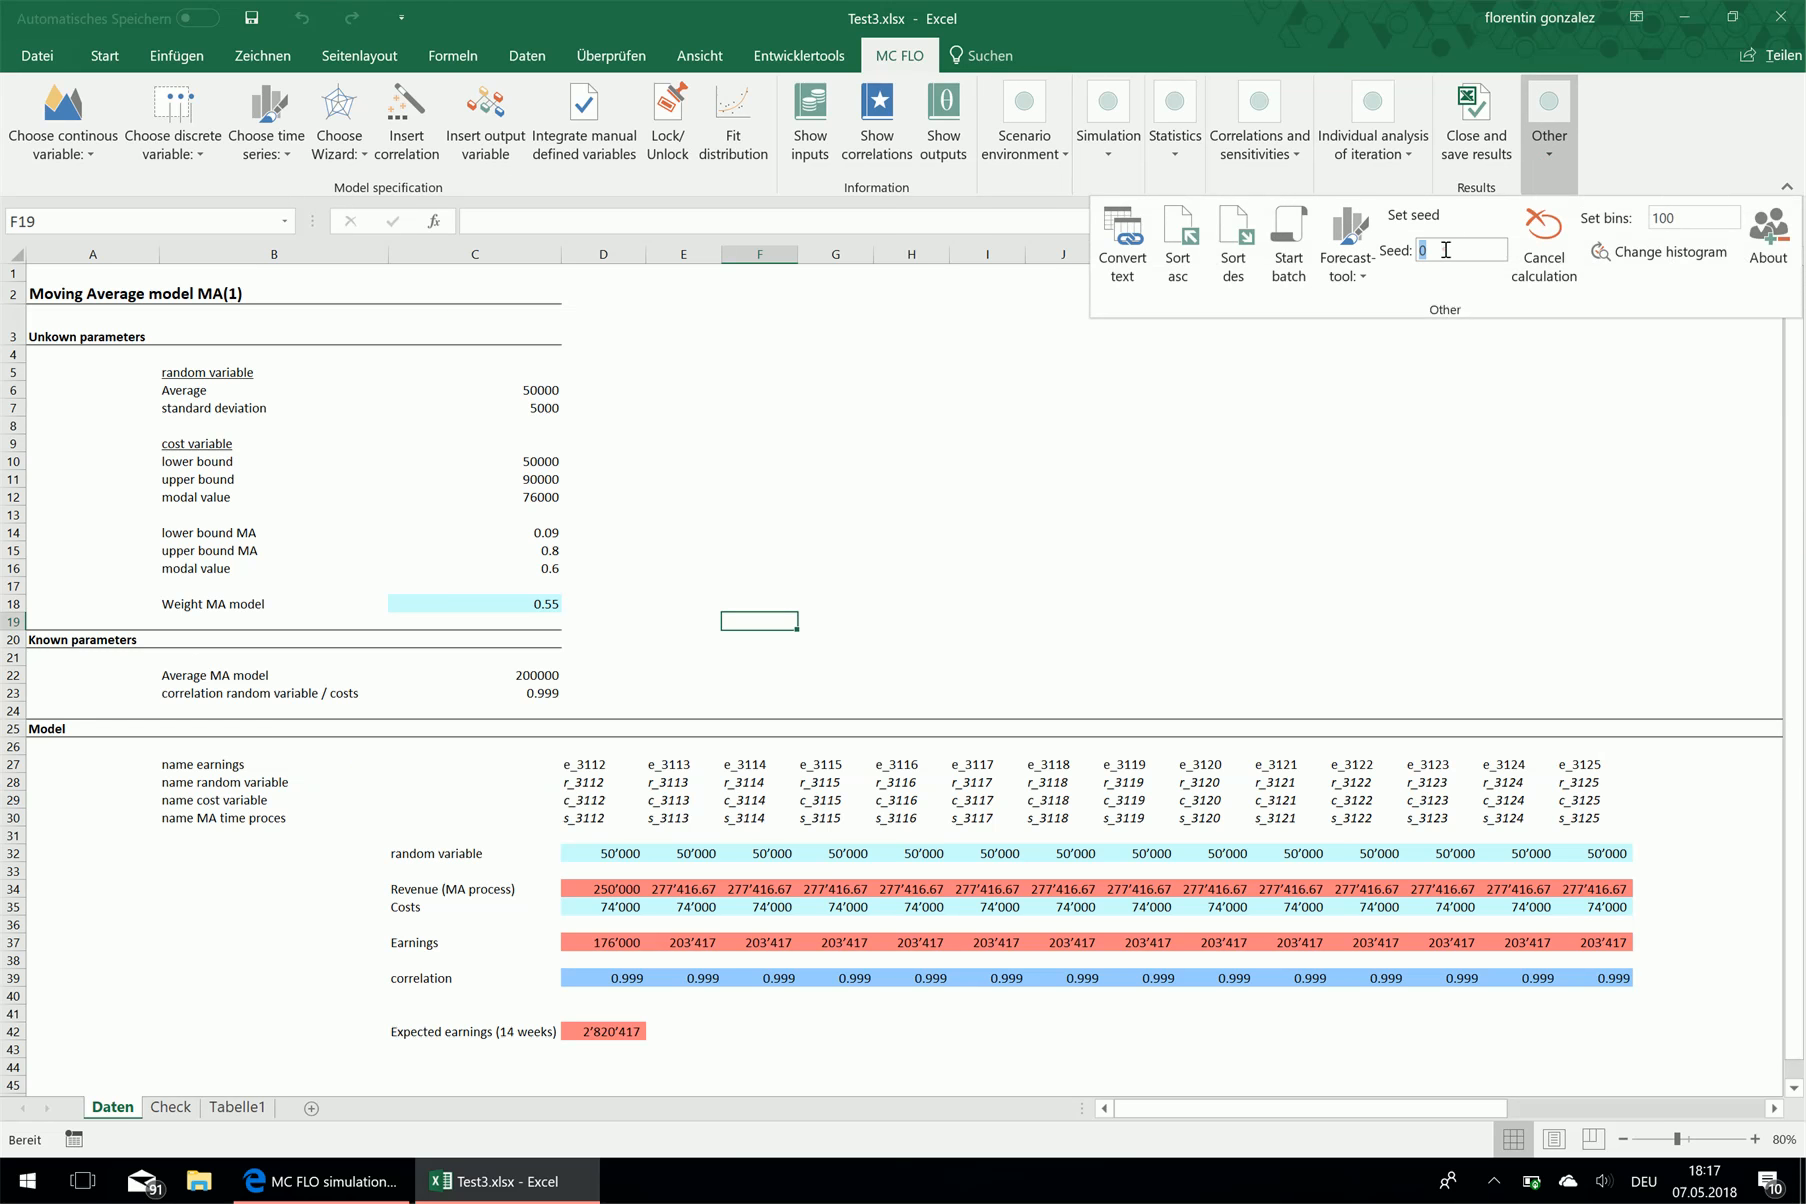
{"action": "type", "text": "1"}
{"action": "key", "text": "Return"}
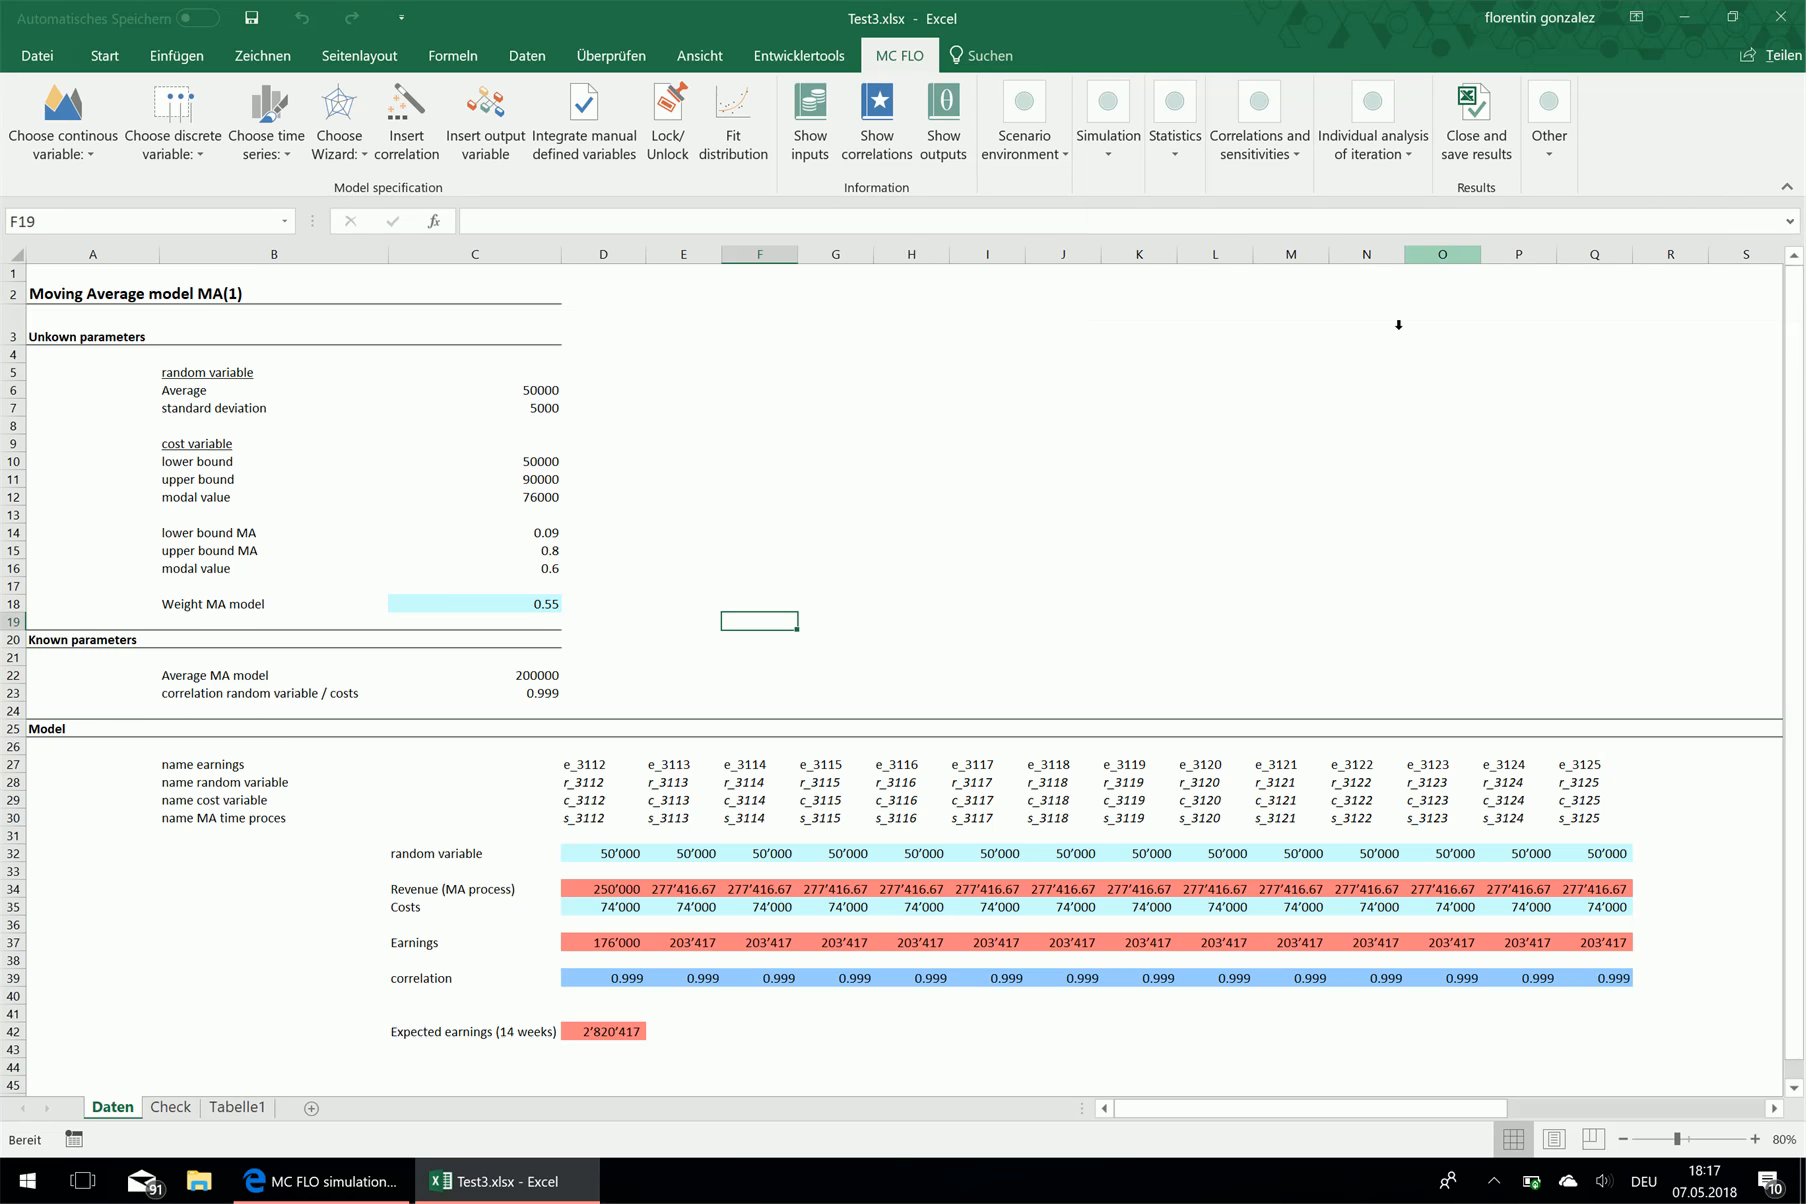
Preview the distribution of random variable r_3112 in D32 and the r_3112/c_3112 correlation plot in D39
{"action": "double_click", "coordinate": [615, 852]}
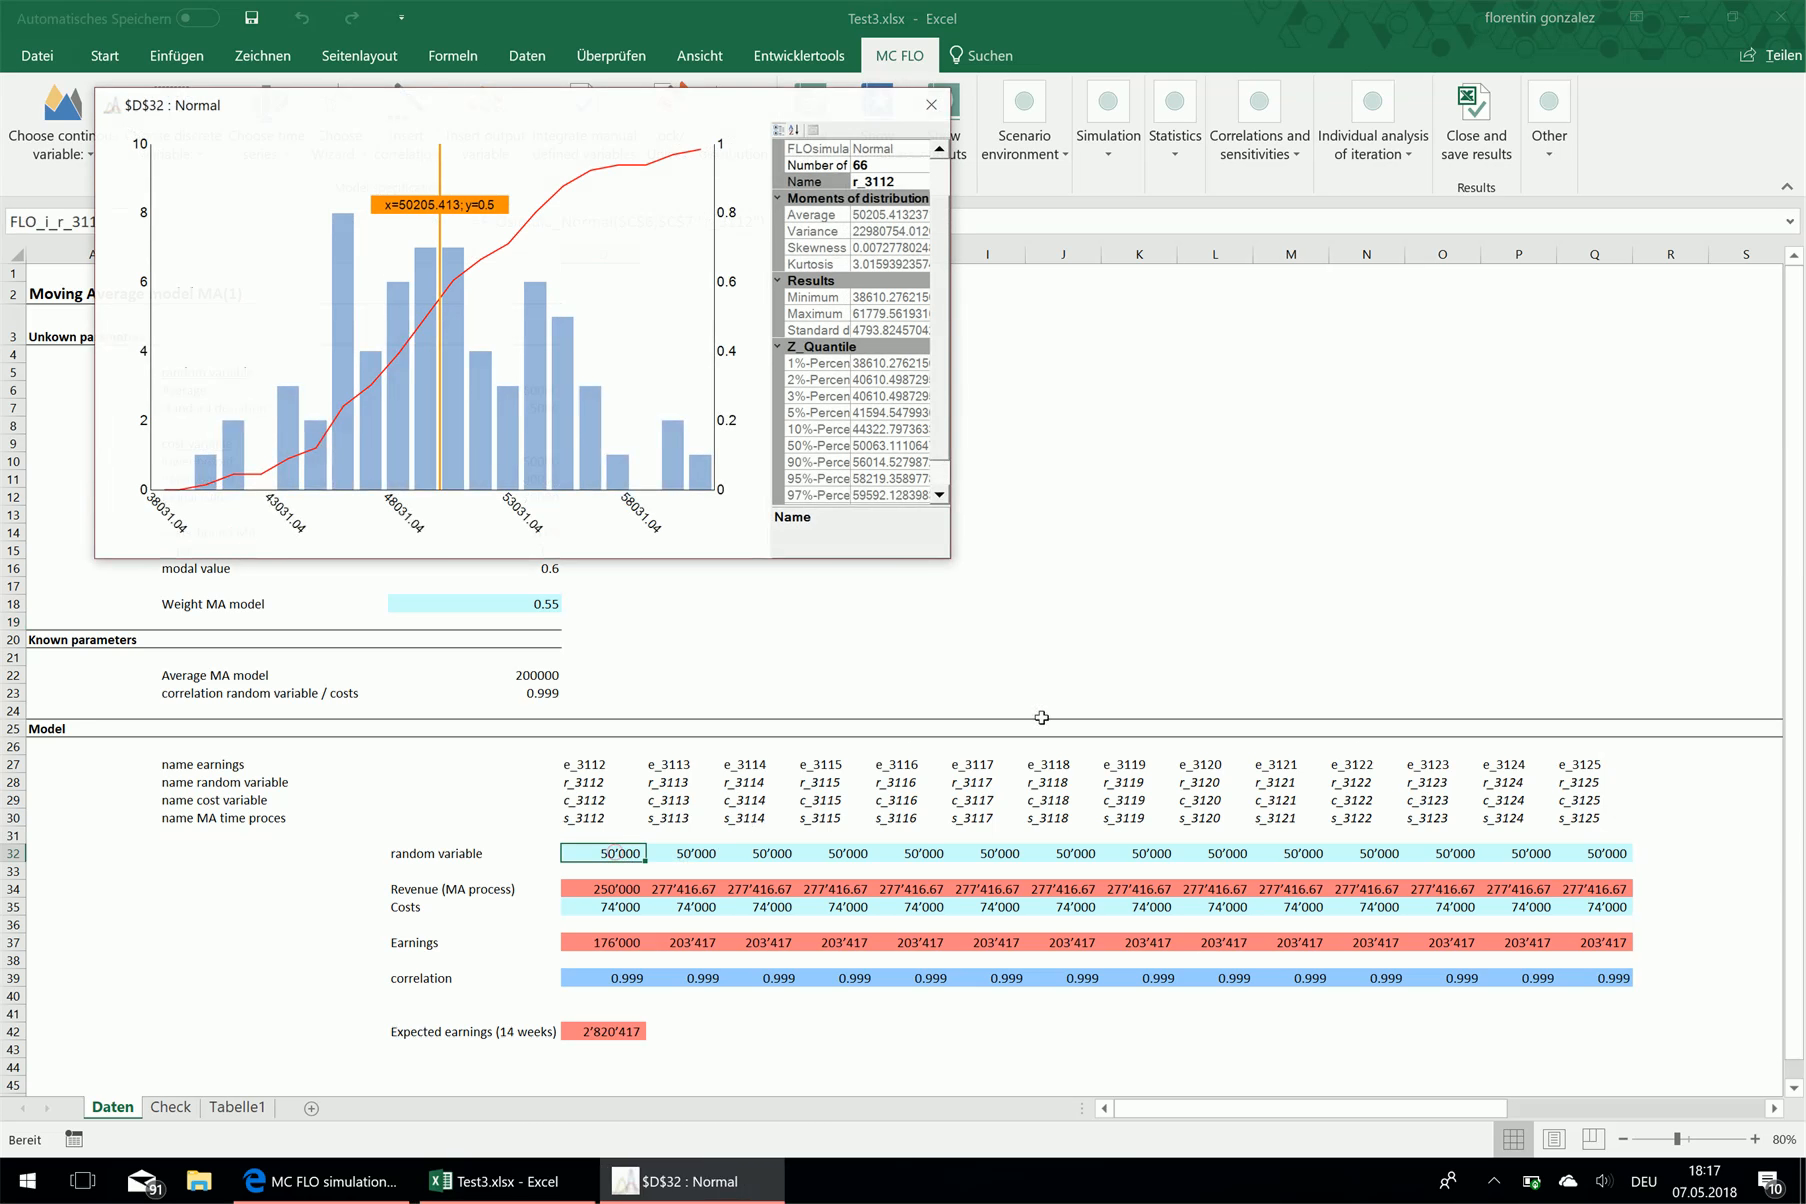
{"action": "left_click", "coordinate": [931, 104]}
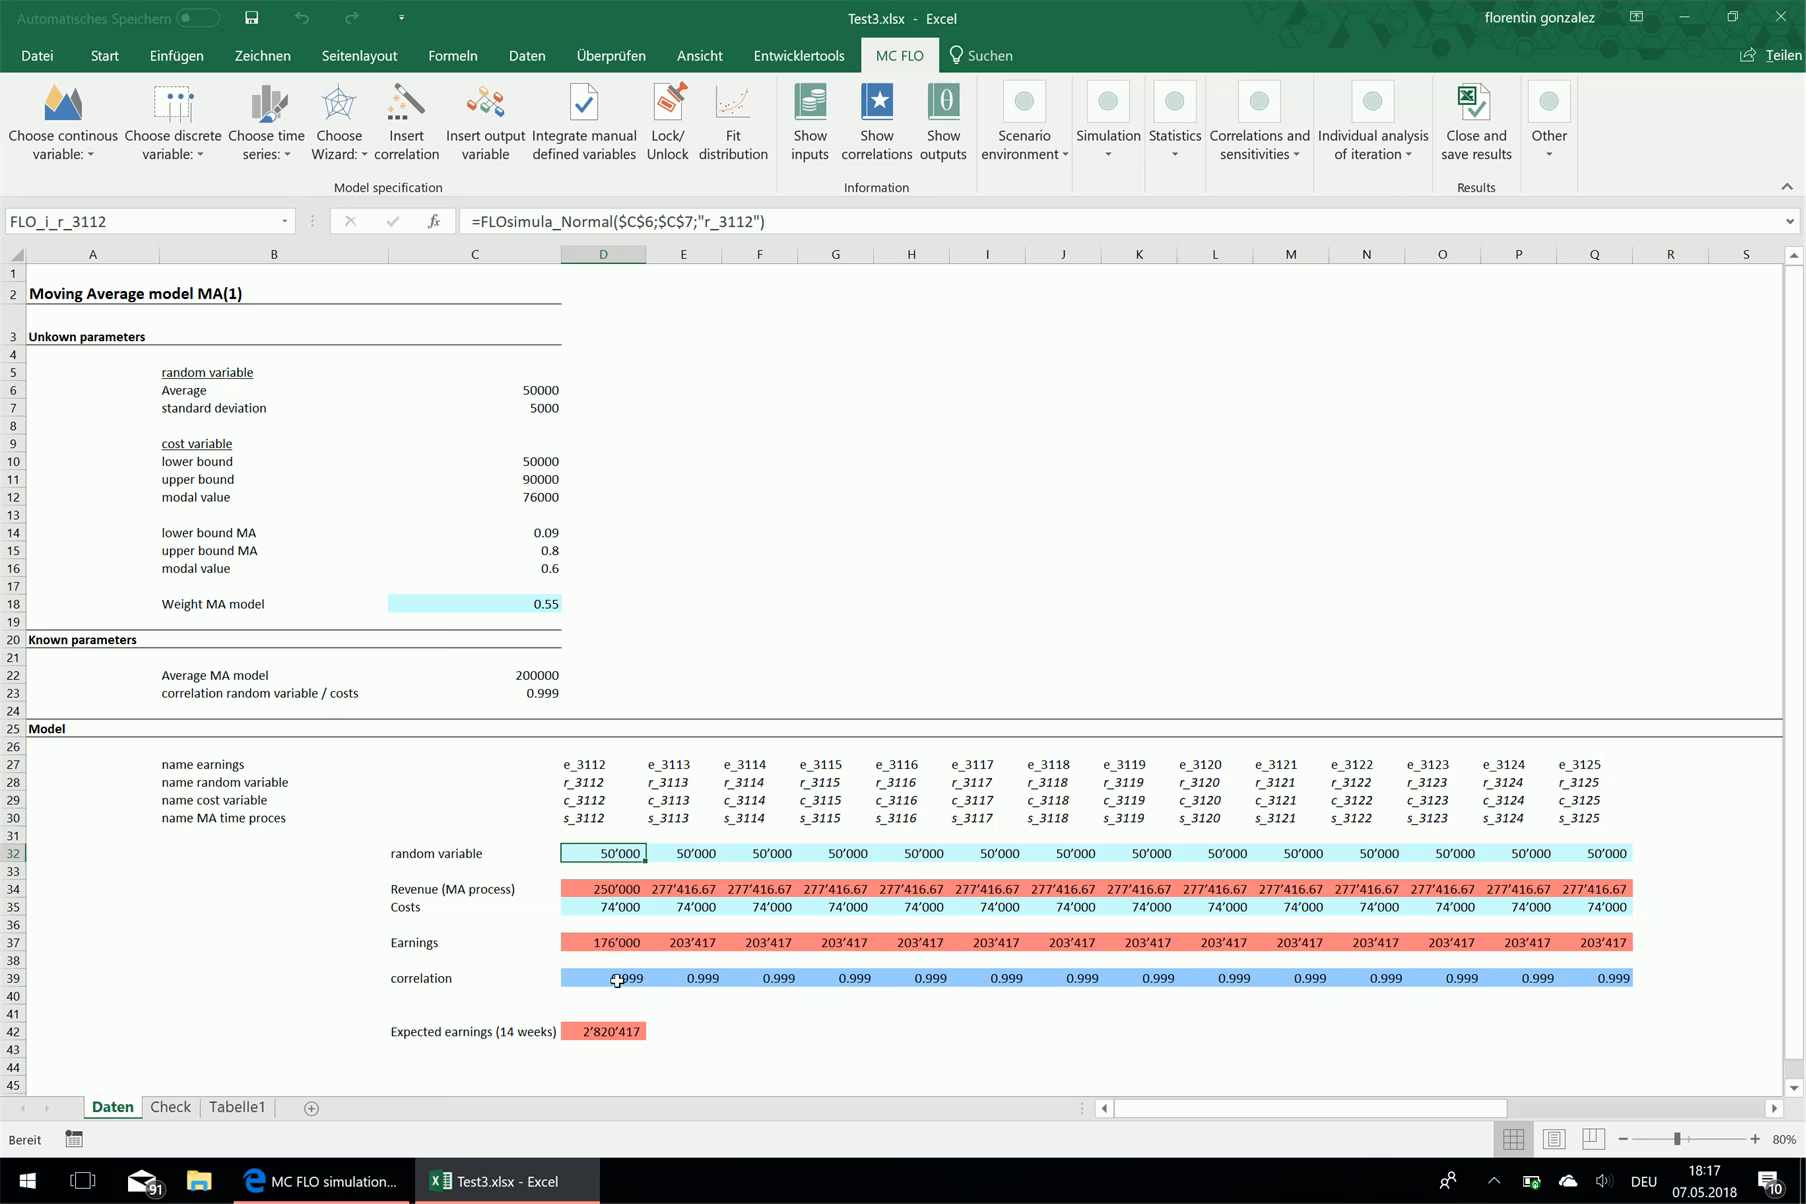
{"action": "double_click", "coordinate": [615, 977]}
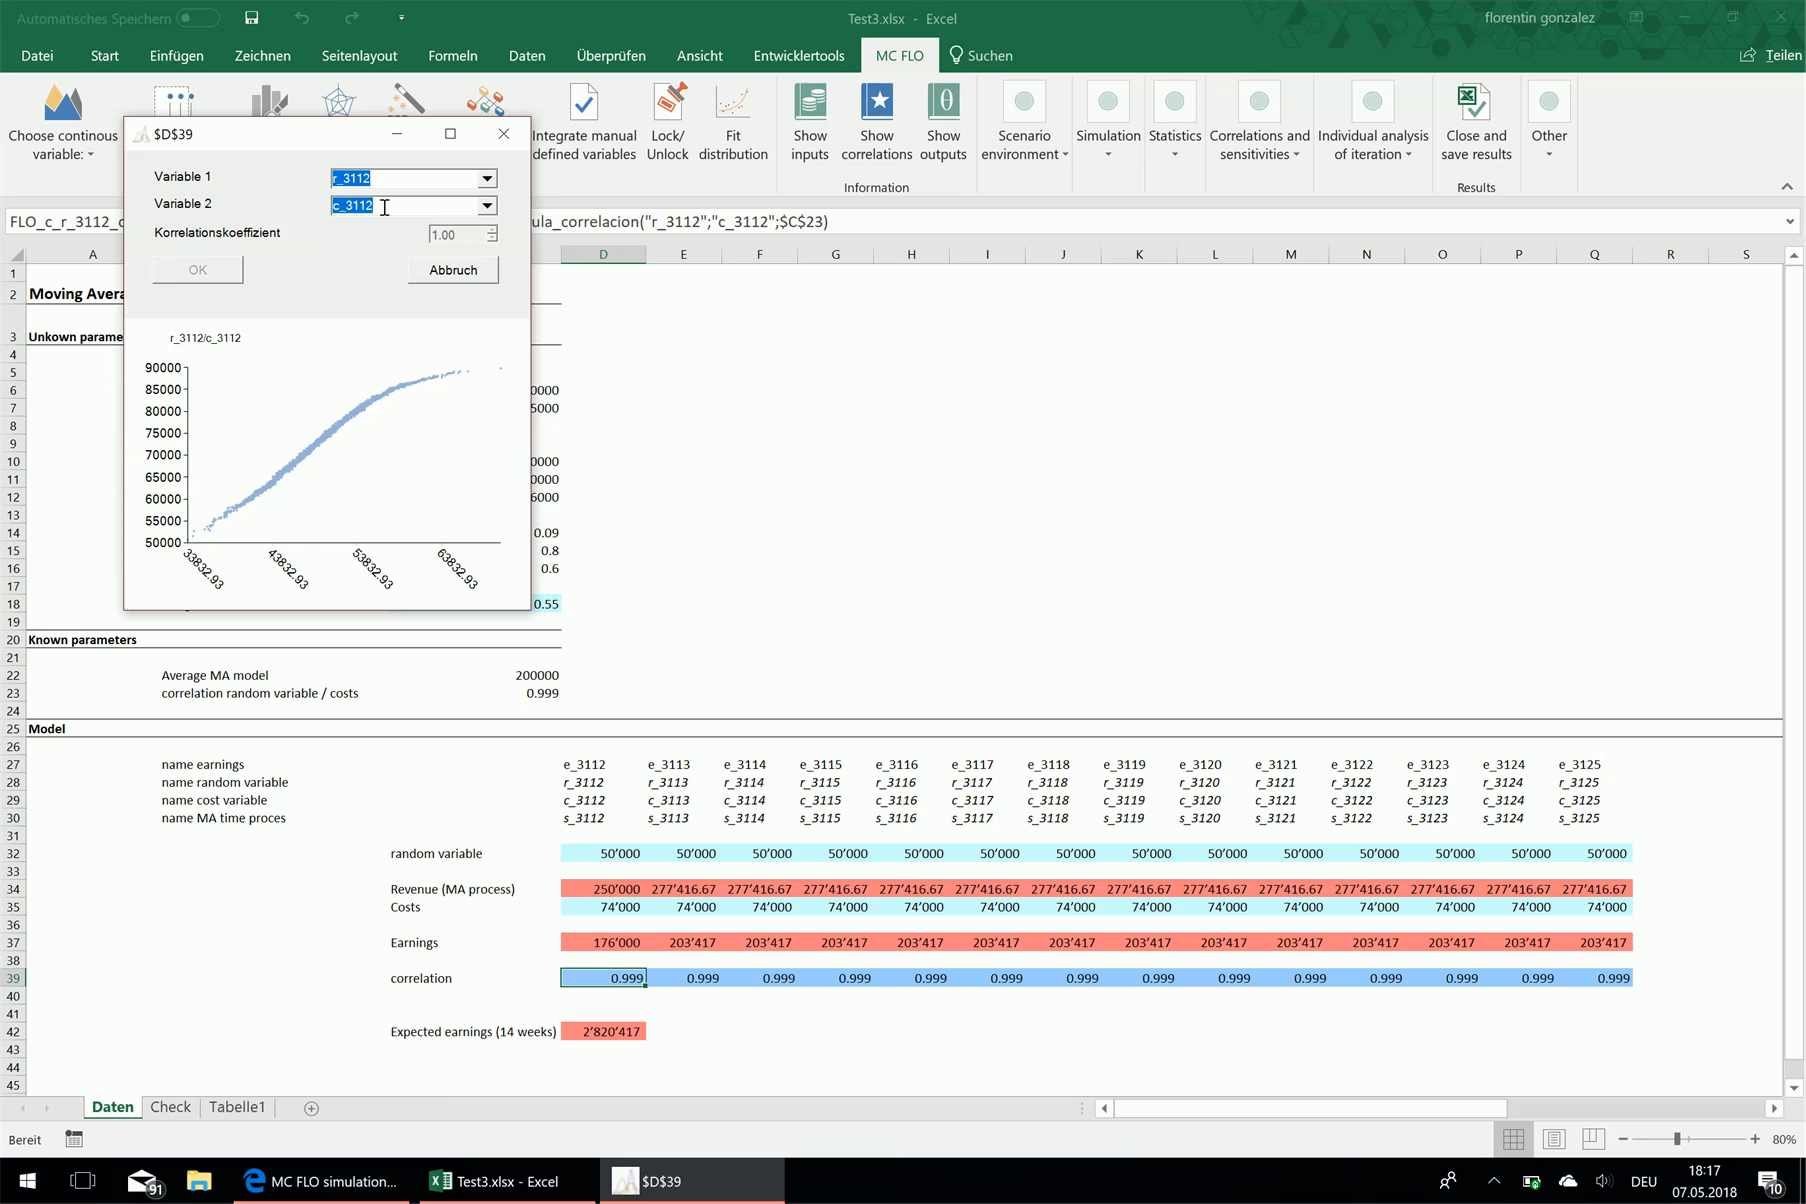
{"action": "left_click", "coordinate": [504, 134]}
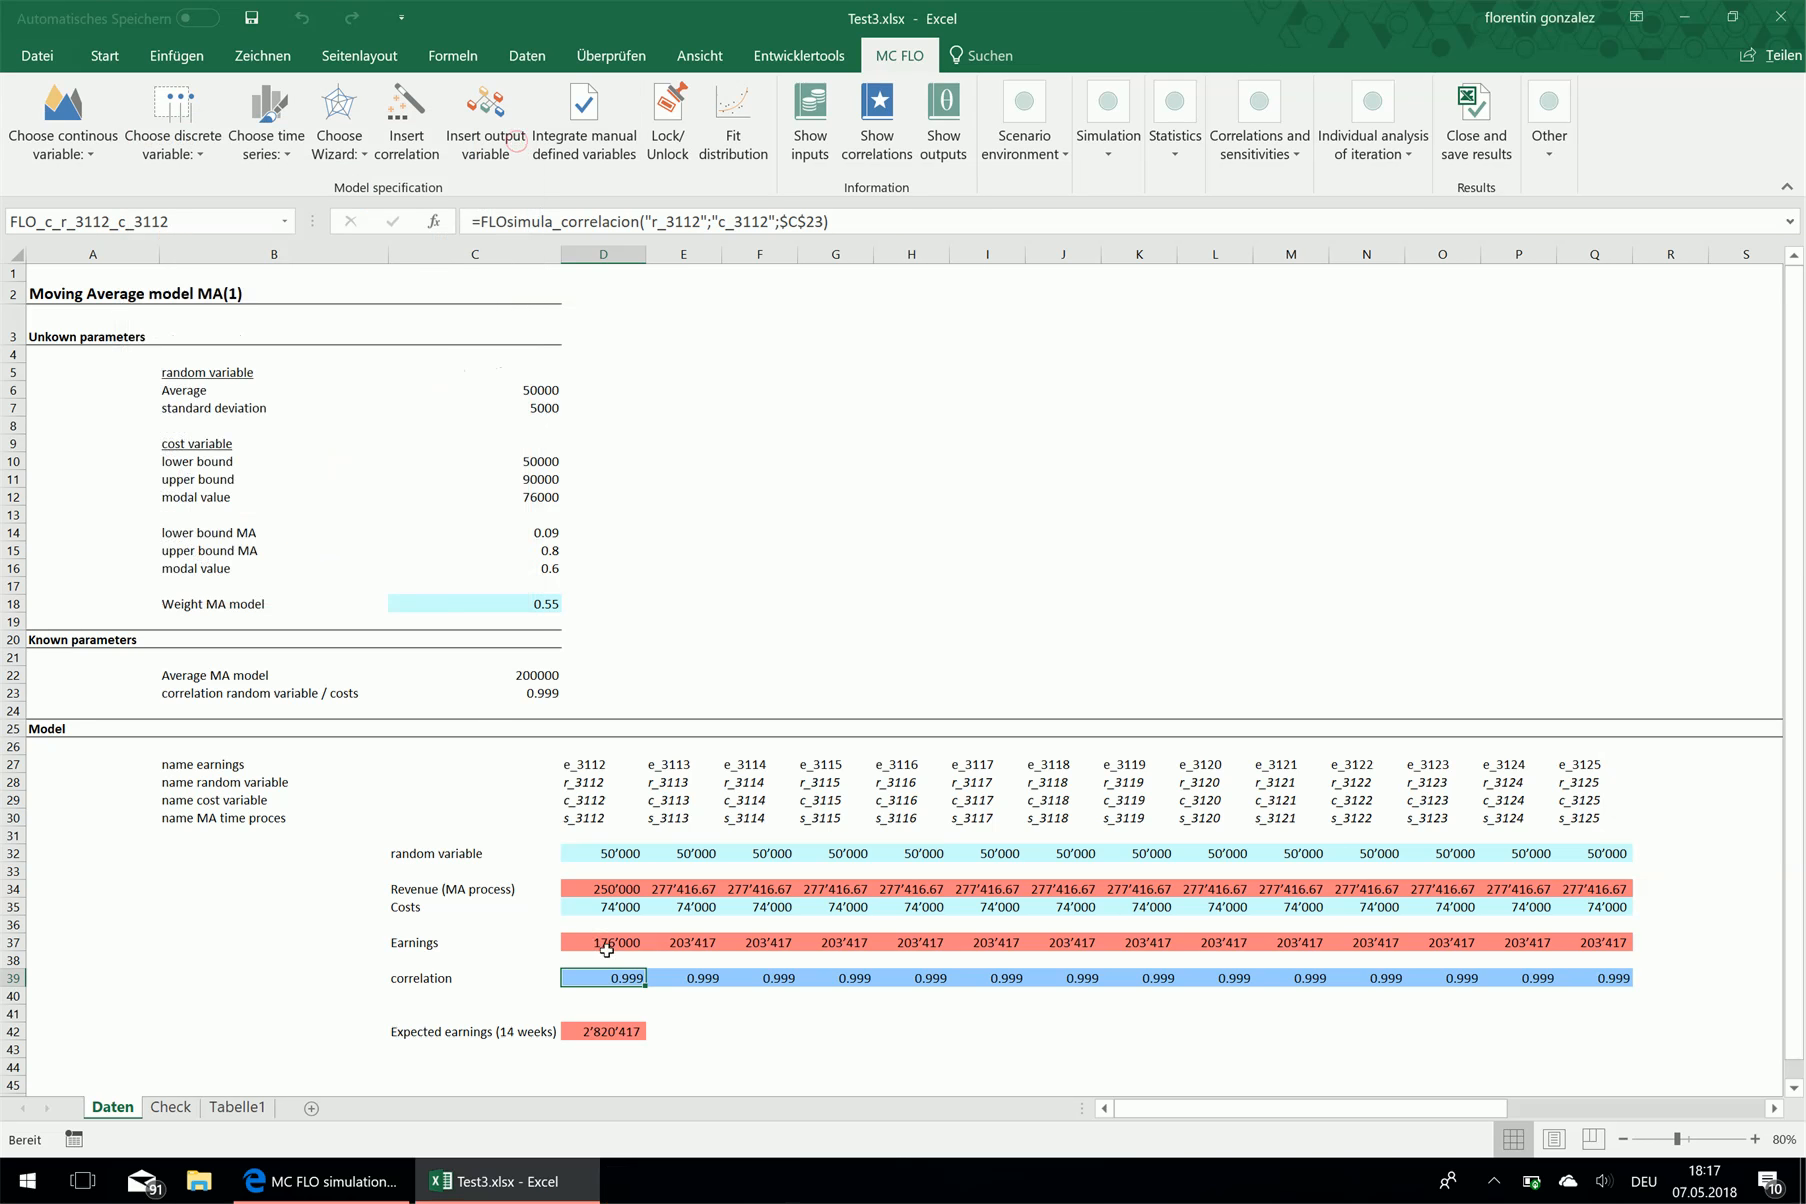
Examine the simulated distribution and statistics of the 14-week expected earnings in D42
{"action": "left_click", "coordinate": [612, 1028]}
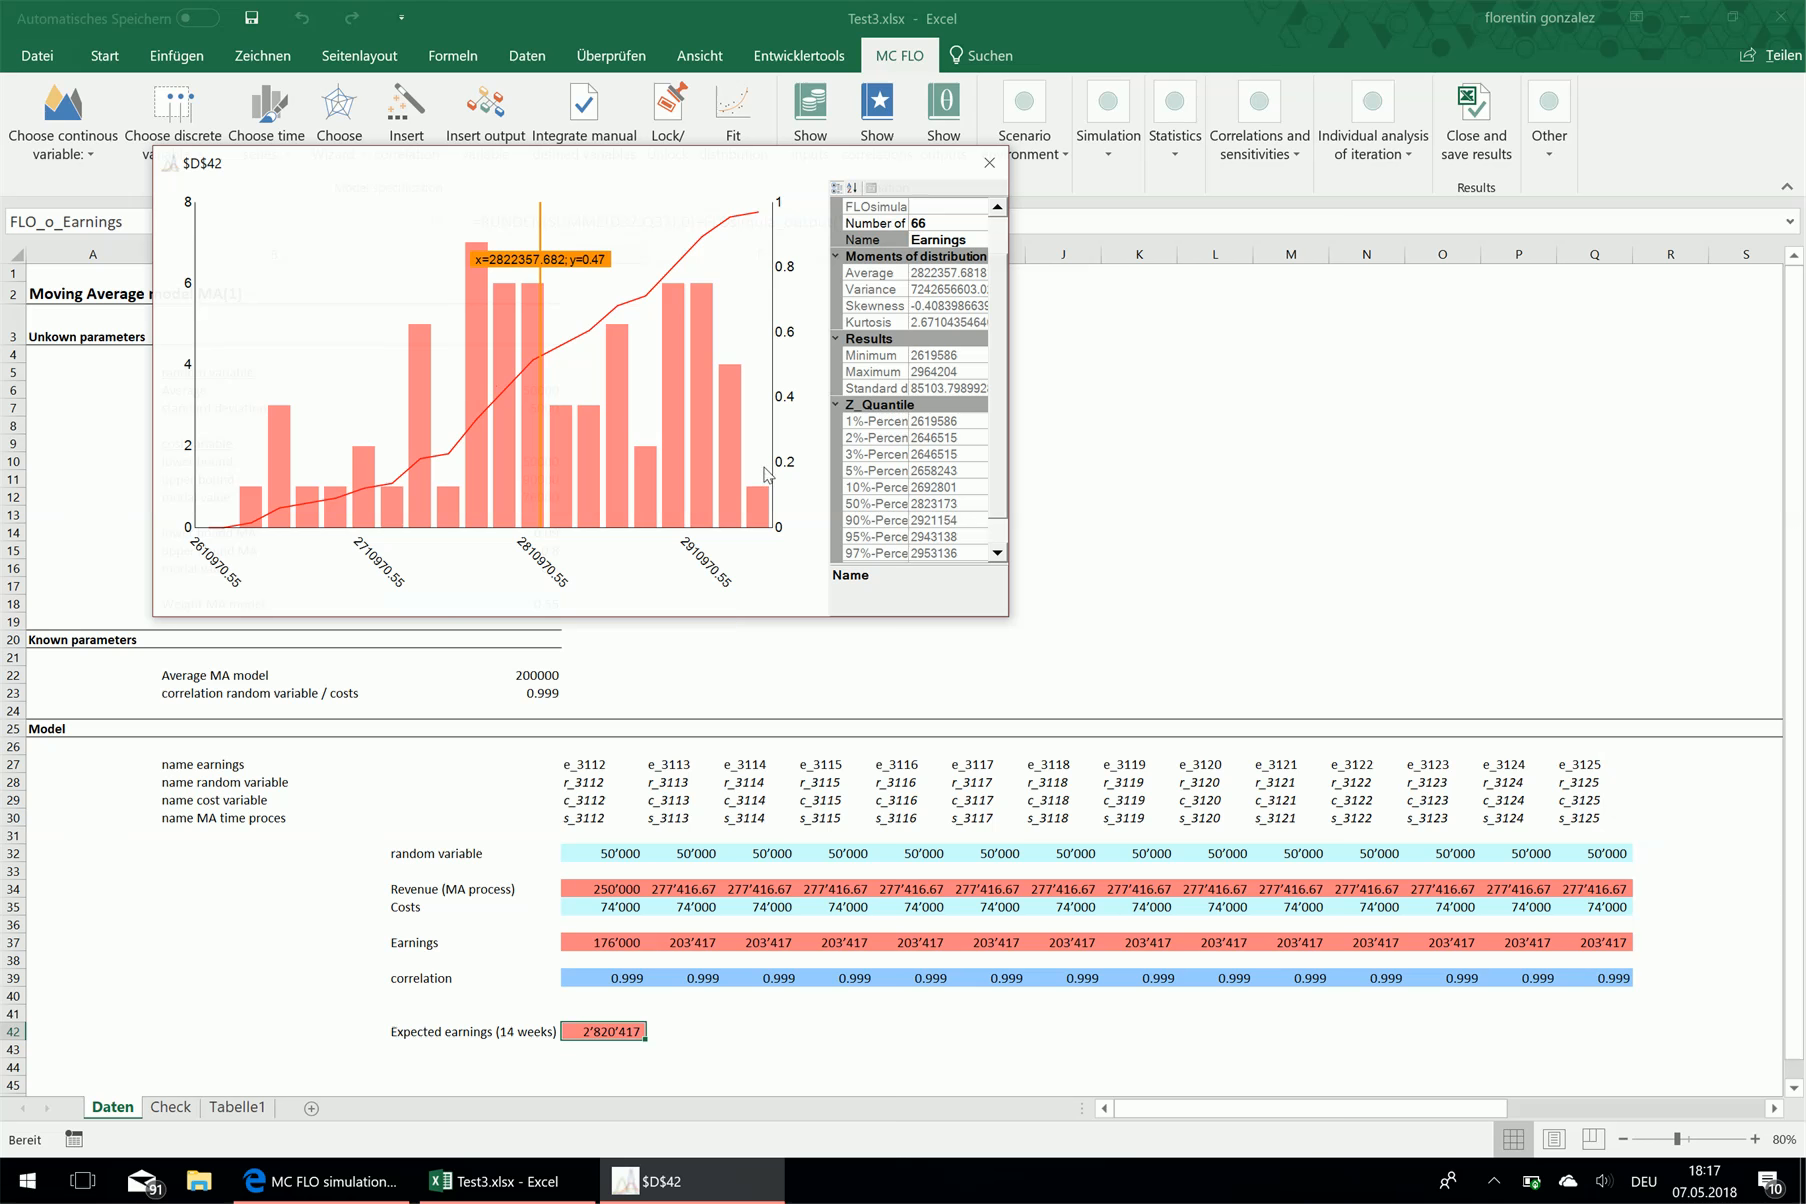
{"action": "left_click_drag", "start_coordinate": [817, 156], "coordinate": [1297, 271]}
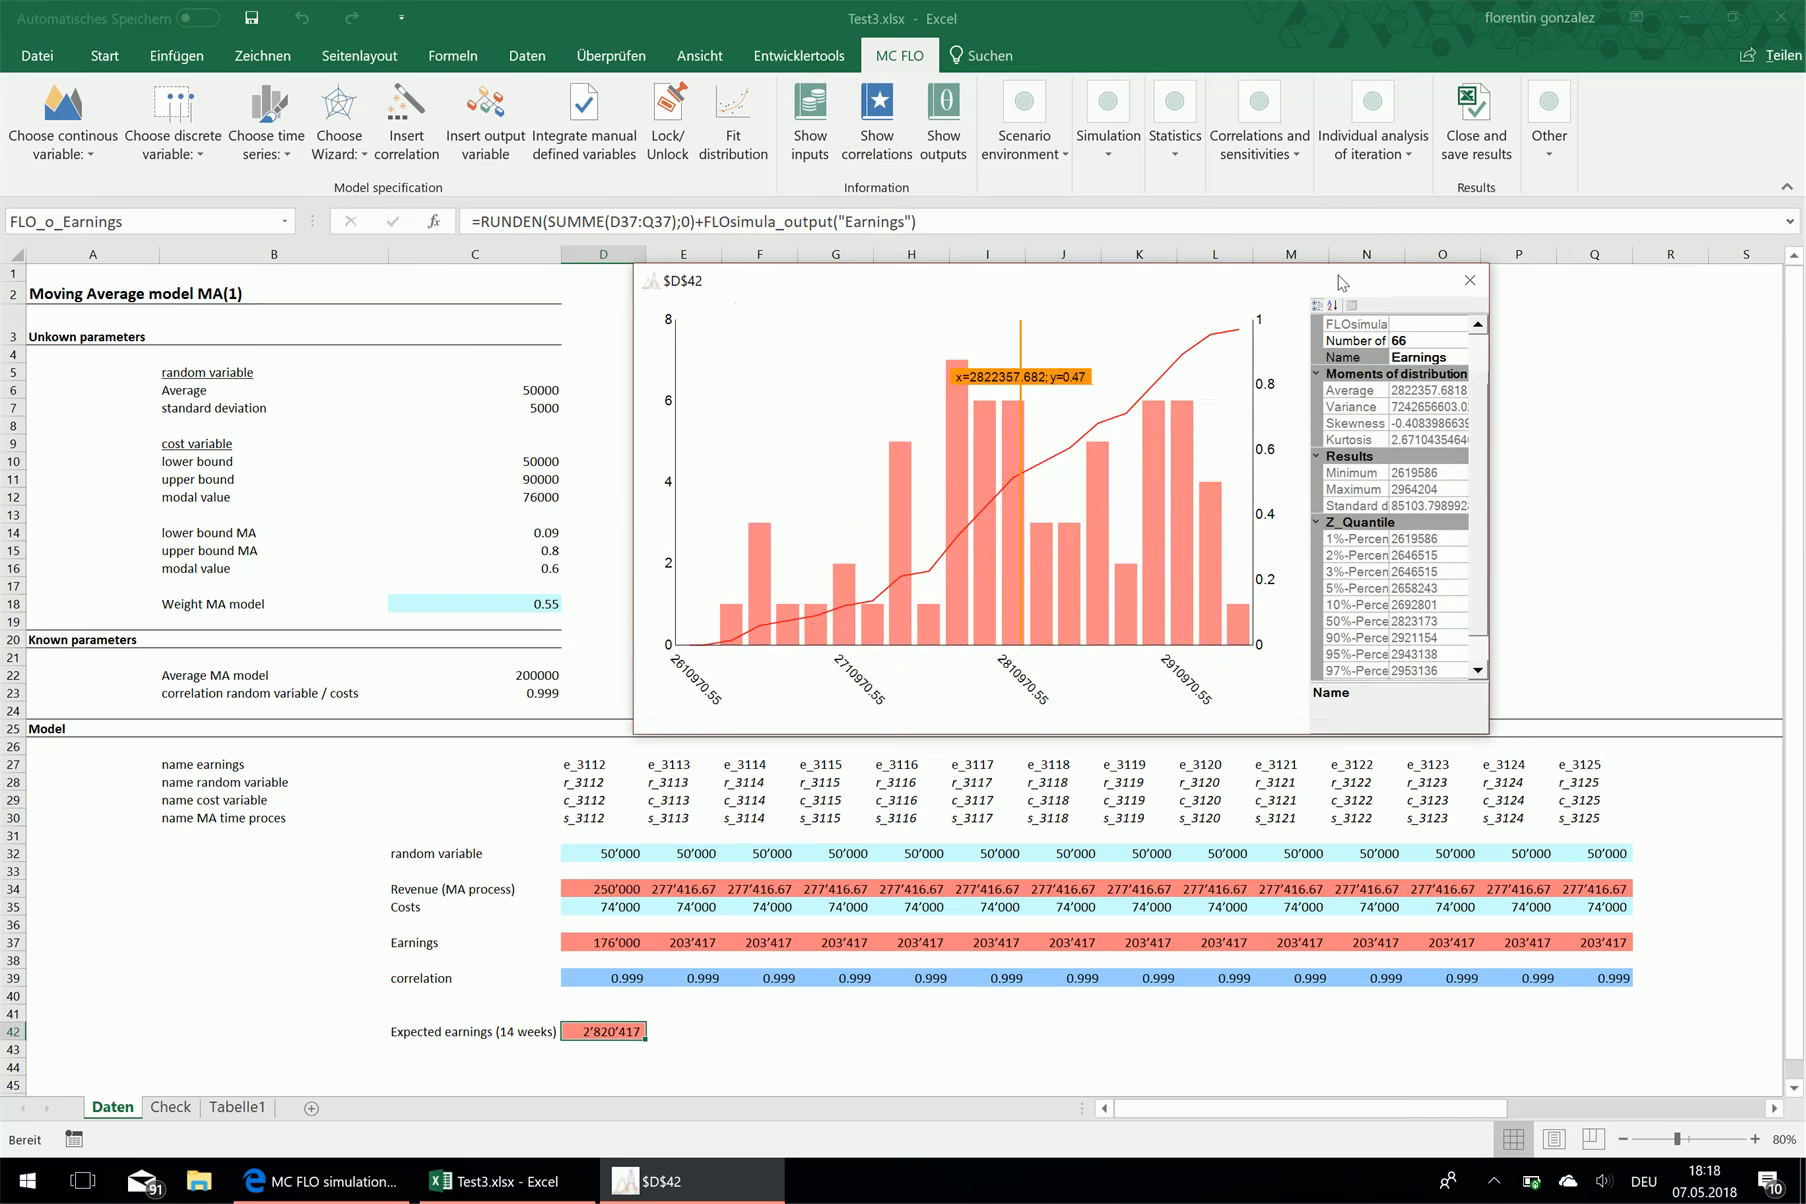
{"action": "left_click", "coordinate": [1461, 272]}
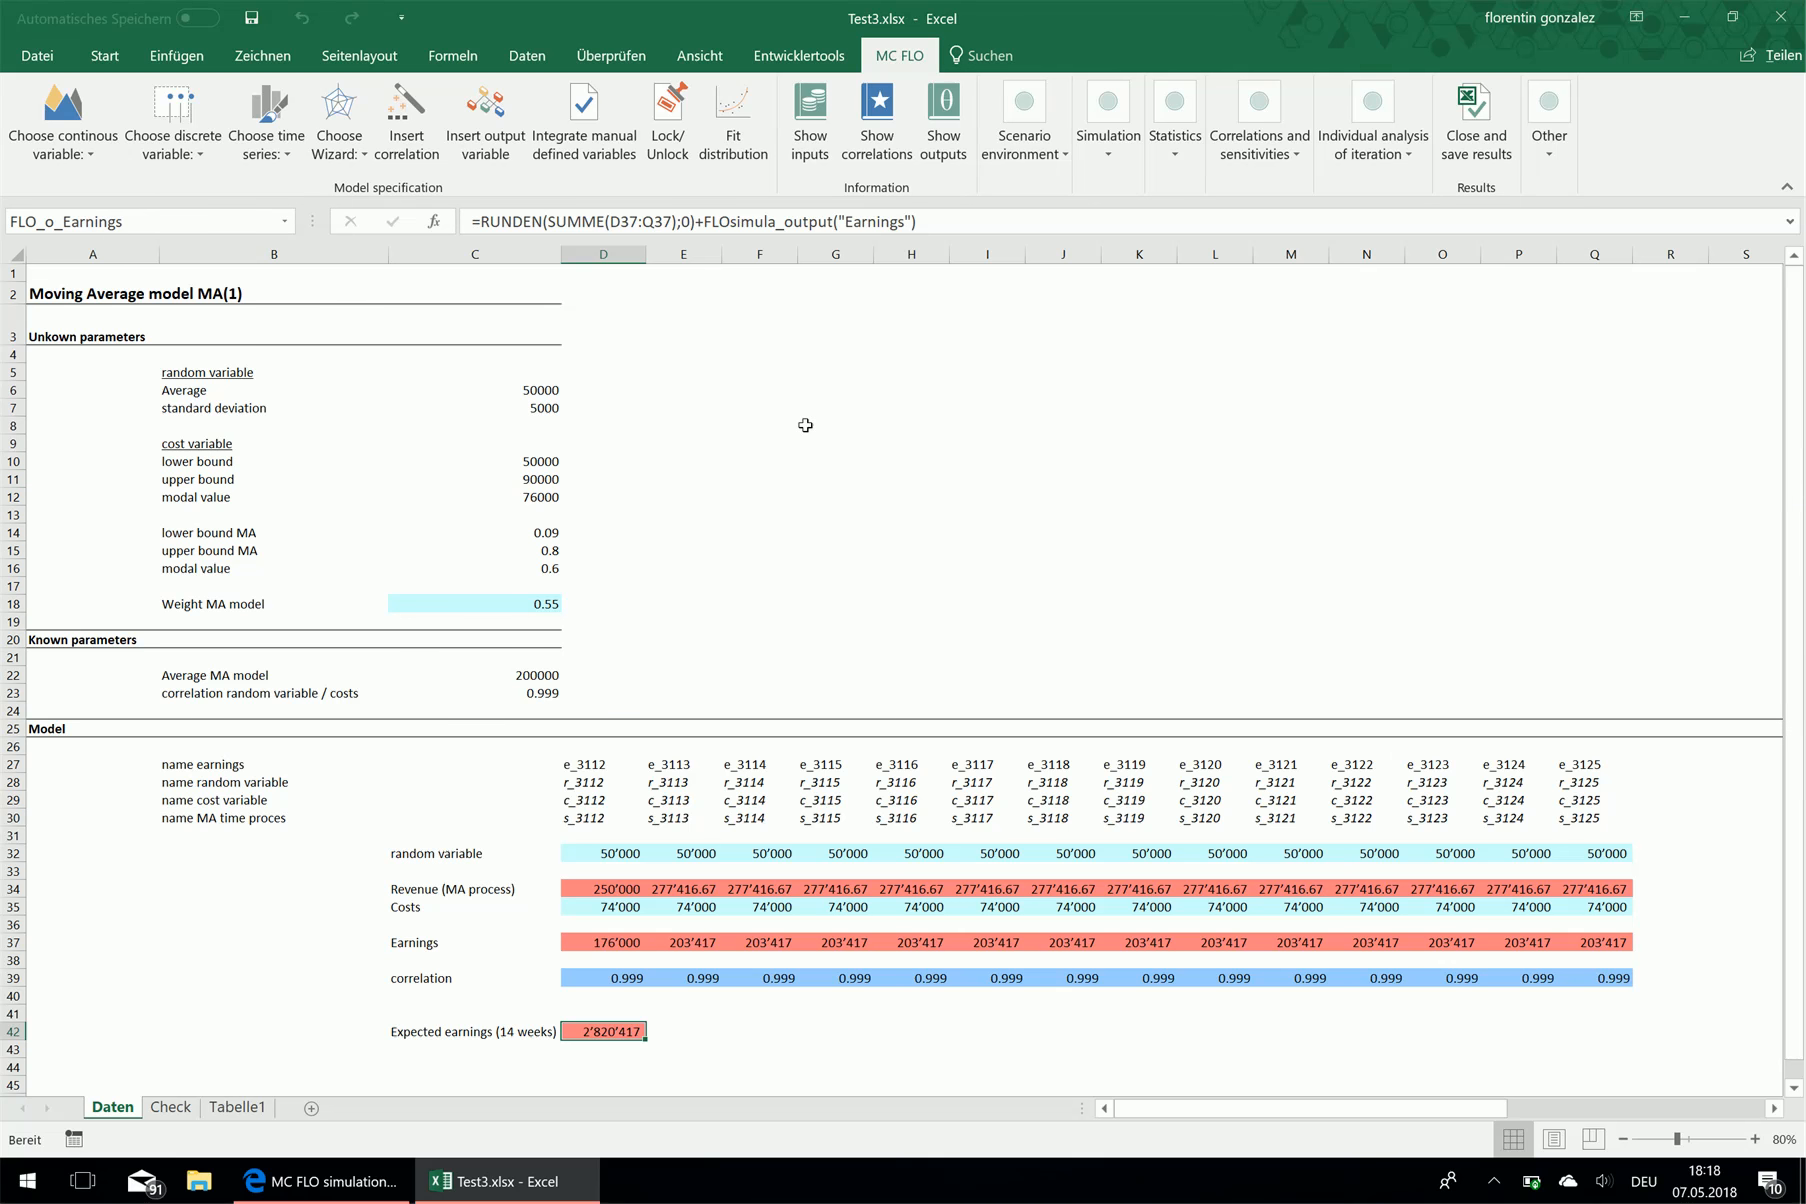
Run the simulation with 66 iterations and correlations enabled
{"action": "left_click", "coordinate": [1104, 172]}
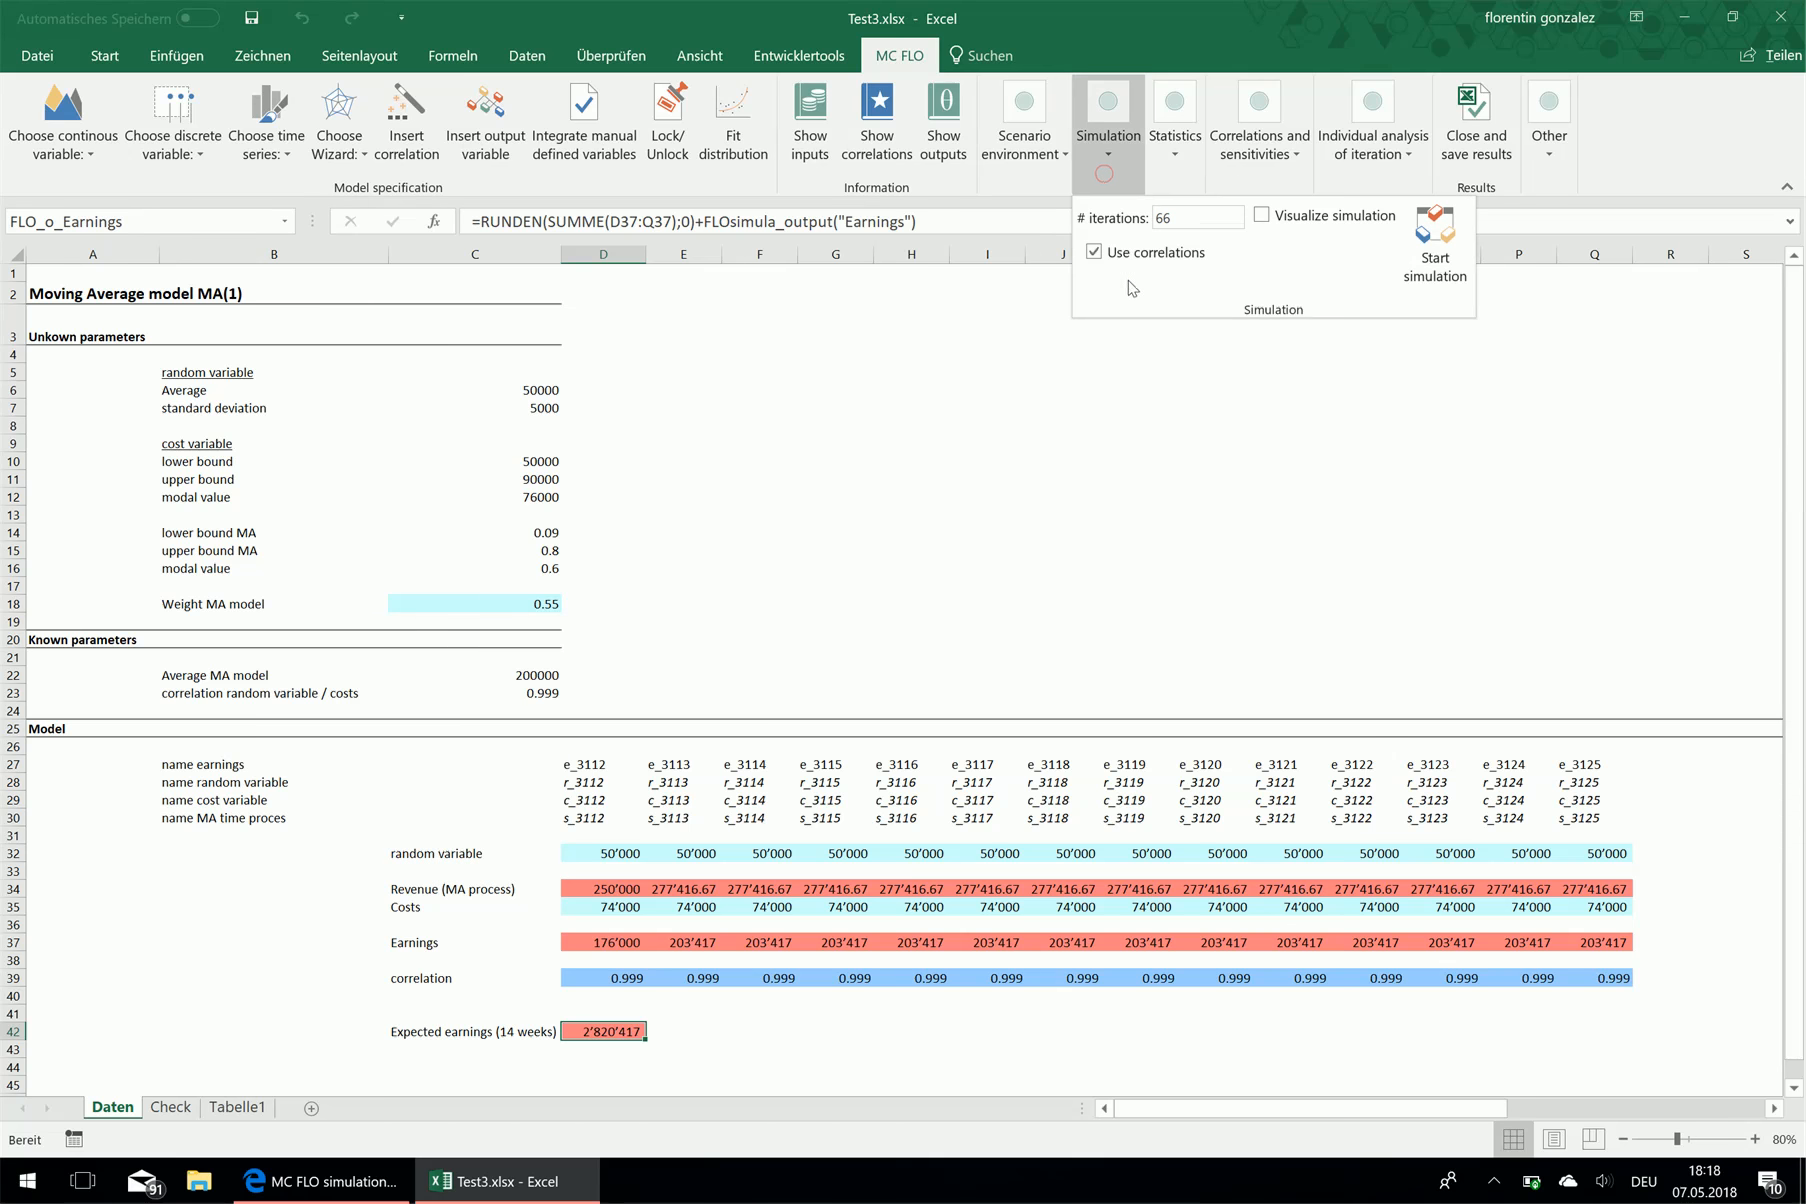
{"action": "left_click", "coordinate": [1430, 240]}
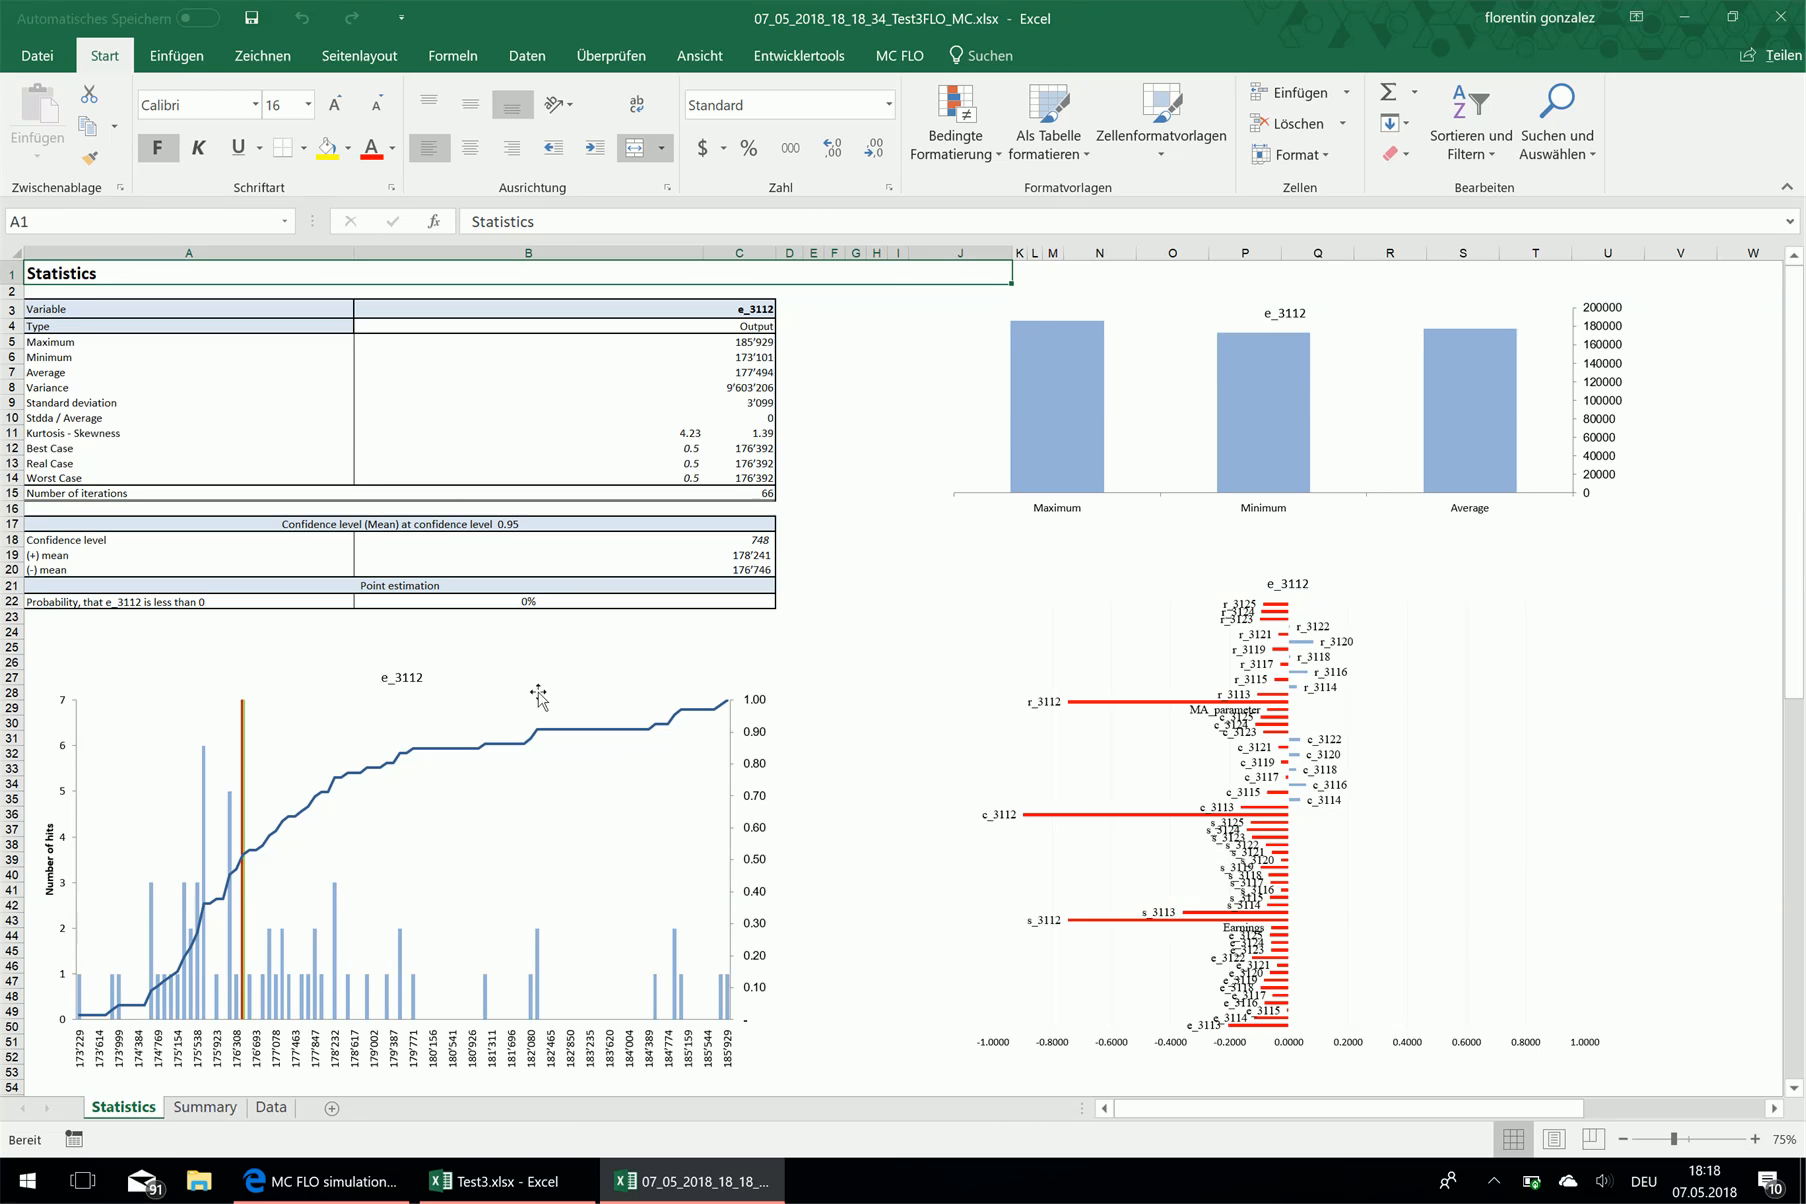
Select r_3112 as the X-variable for the correlation and sensitivity analysis of the simulation results
{"action": "left_click", "coordinate": [900, 55]}
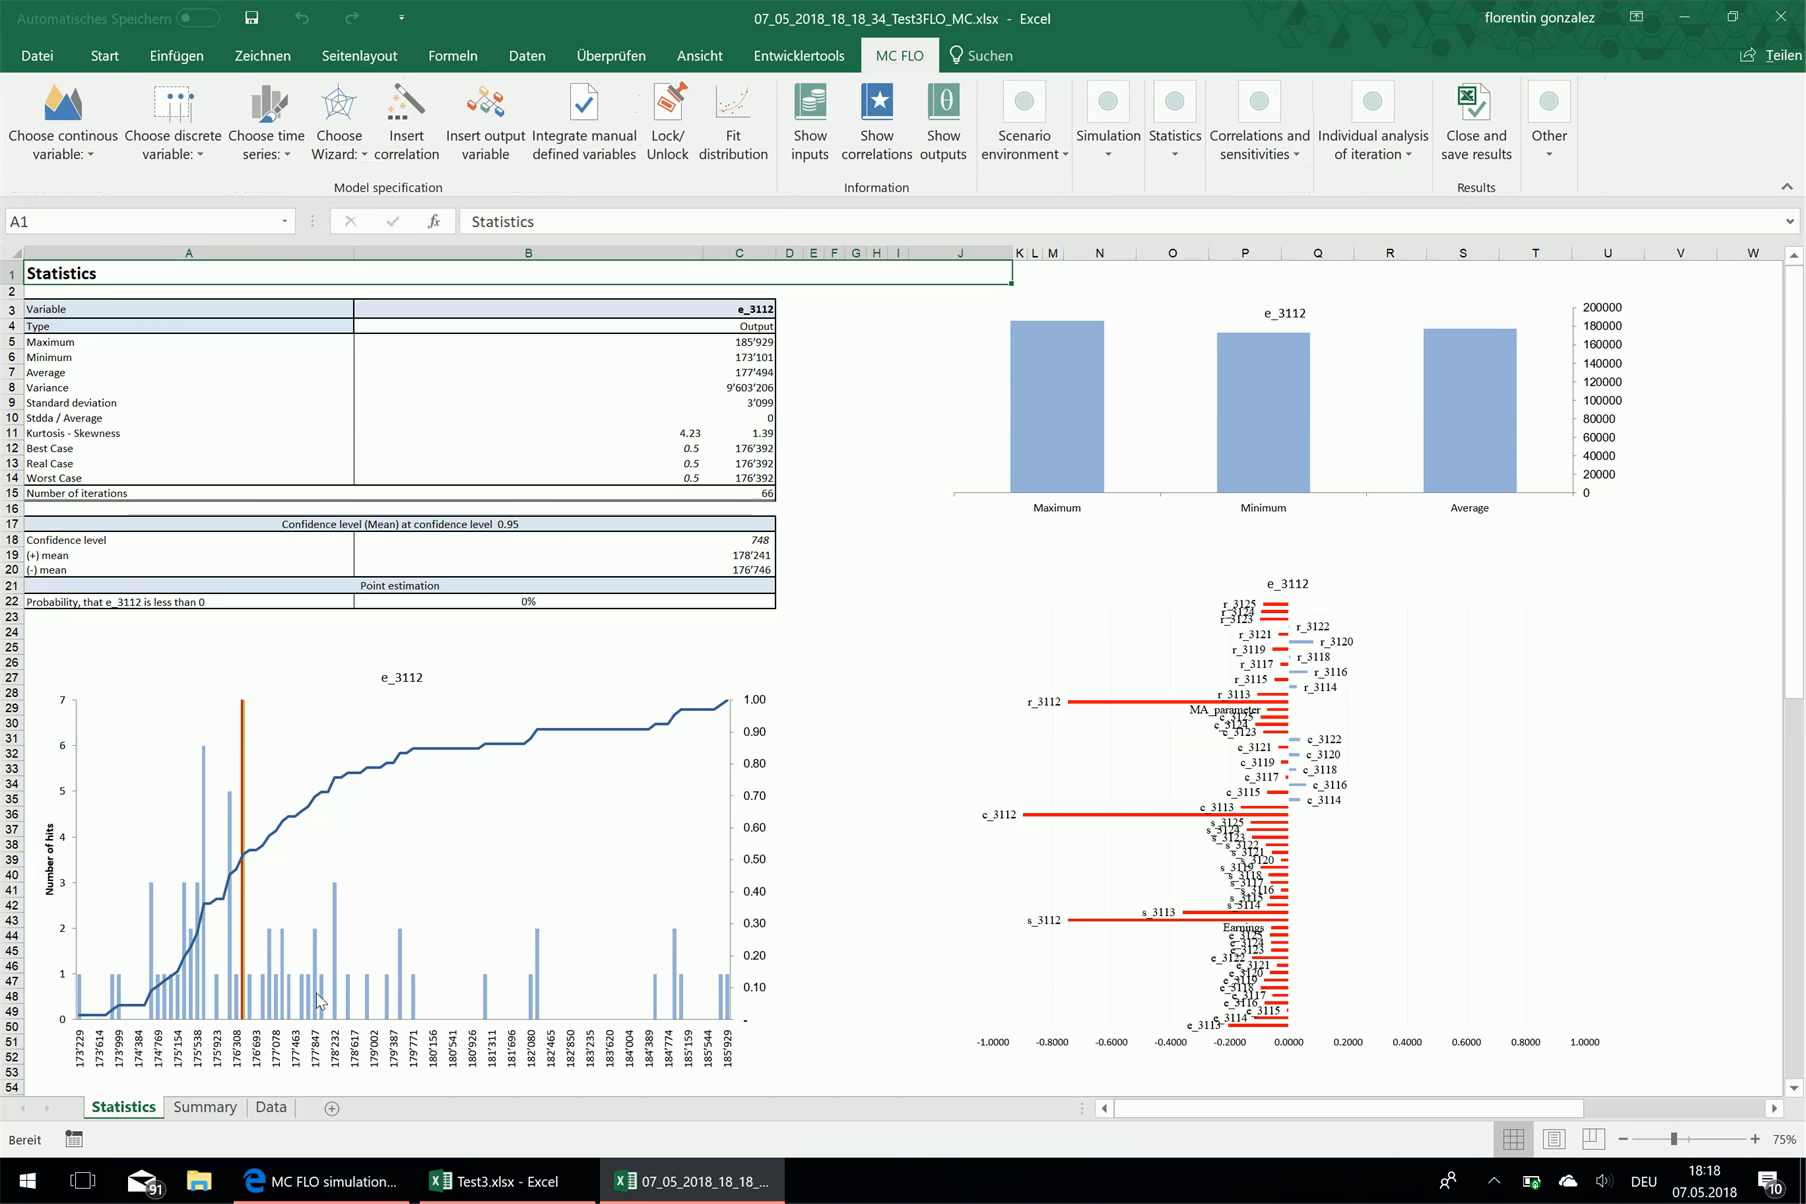
{"action": "left_click", "coordinate": [1287, 160]}
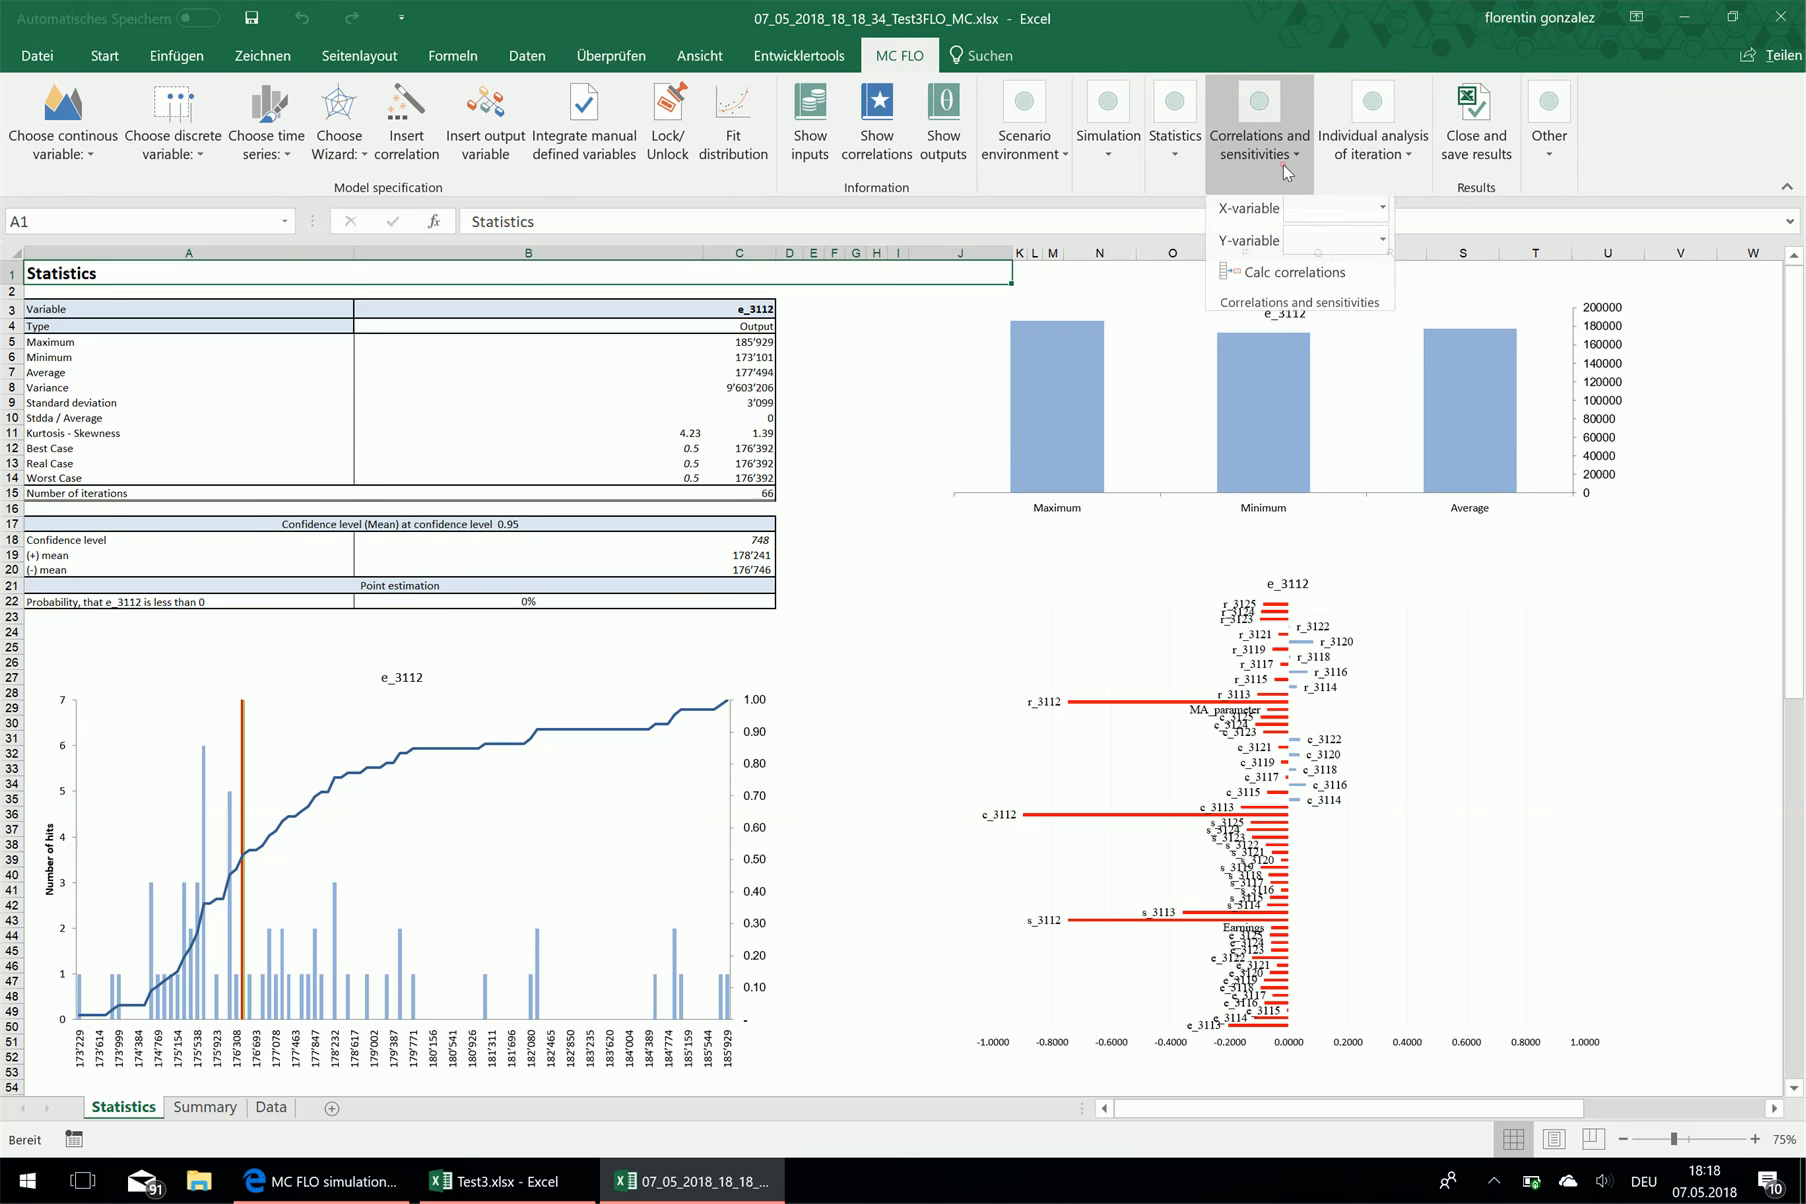
{"action": "left_click", "coordinate": [1347, 212]}
{"action": "scroll", "coordinate": [1377, 393], "scroll_direction": "down", "scroll_amount": 4}
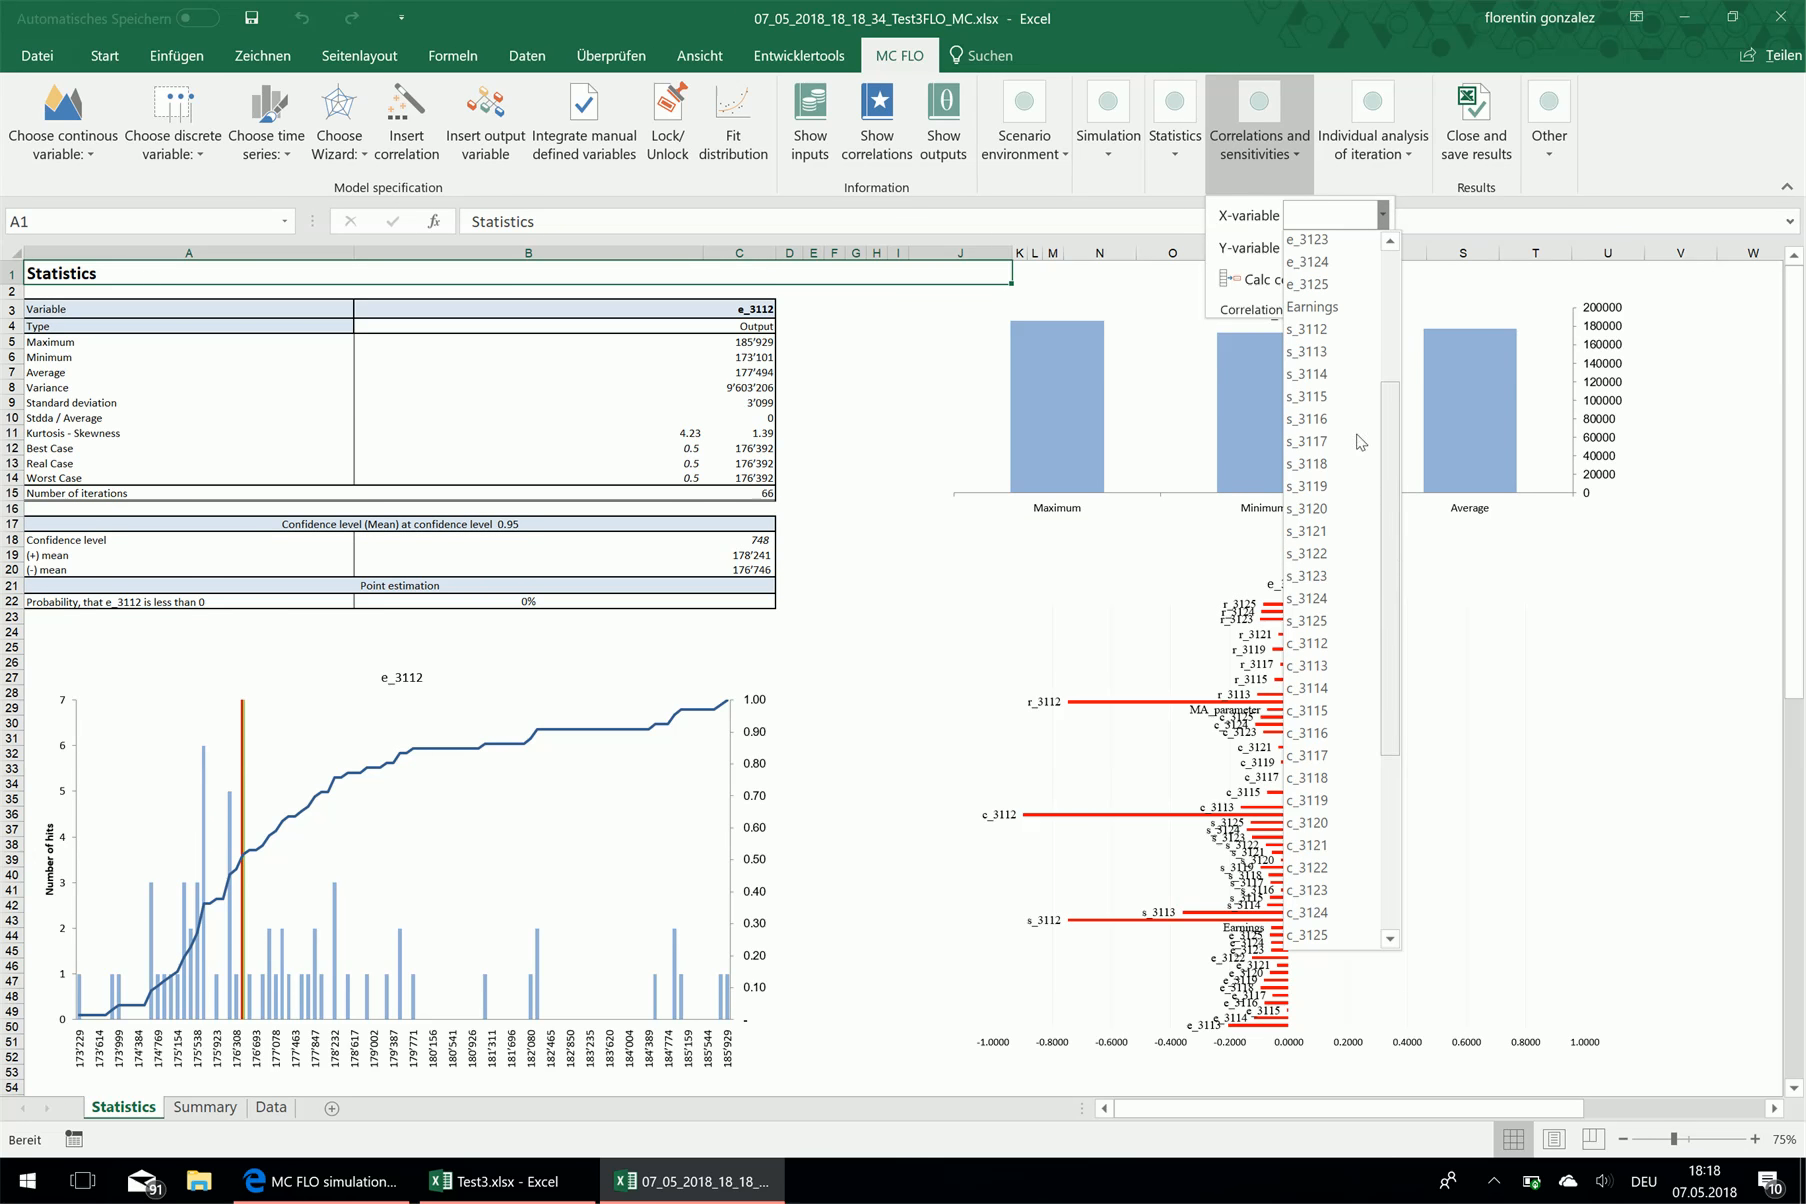
{"action": "left_click_drag", "start_coordinate": [1388, 638], "coordinate": [1392, 828]}
{"action": "left_click", "coordinate": [1328, 643]}
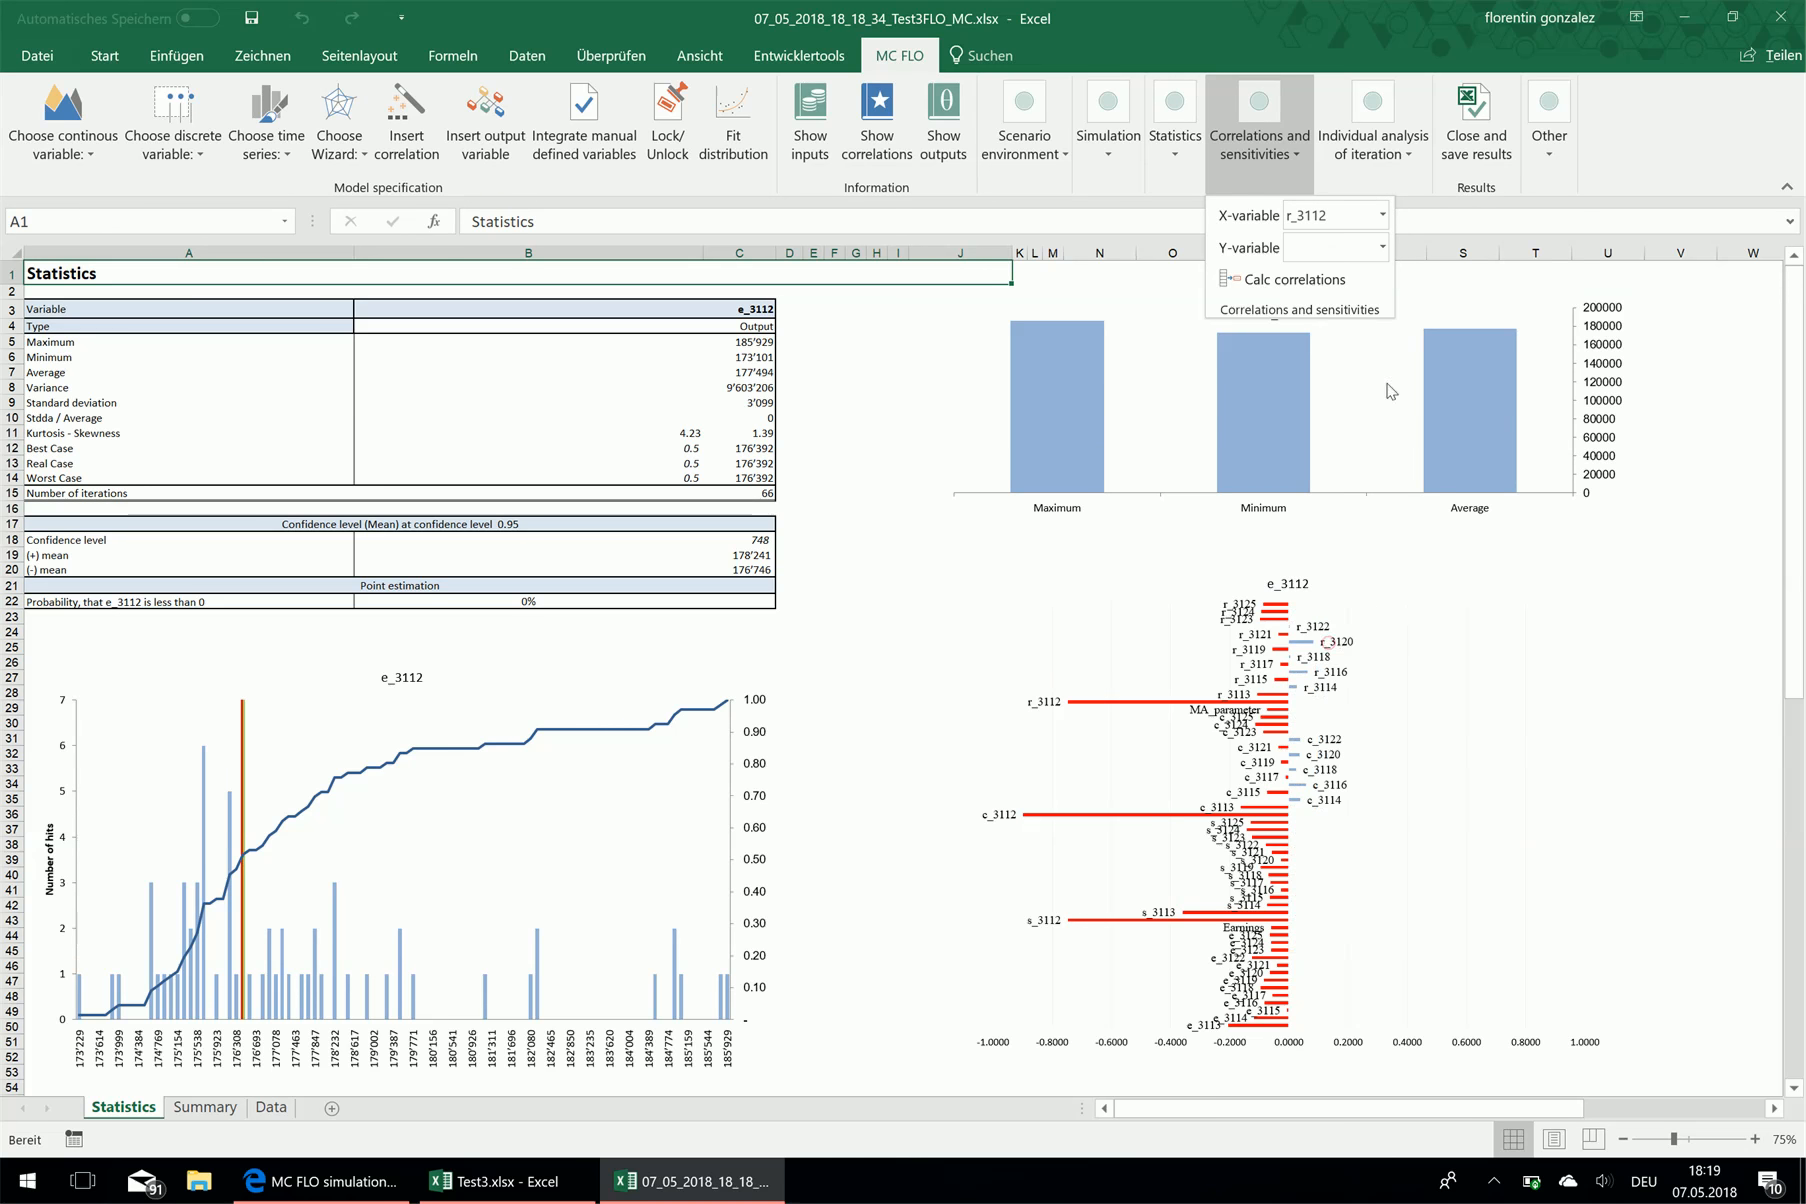
Select c_3112 as the Y-variable and calculate its correlations with the simulated variables
{"action": "left_click", "coordinate": [1382, 247]}
{"action": "scroll", "coordinate": [1404, 734], "scroll_direction": "down", "scroll_amount": 3}
{"action": "scroll", "coordinate": [1404, 734], "scroll_direction": "down", "scroll_amount": 1}
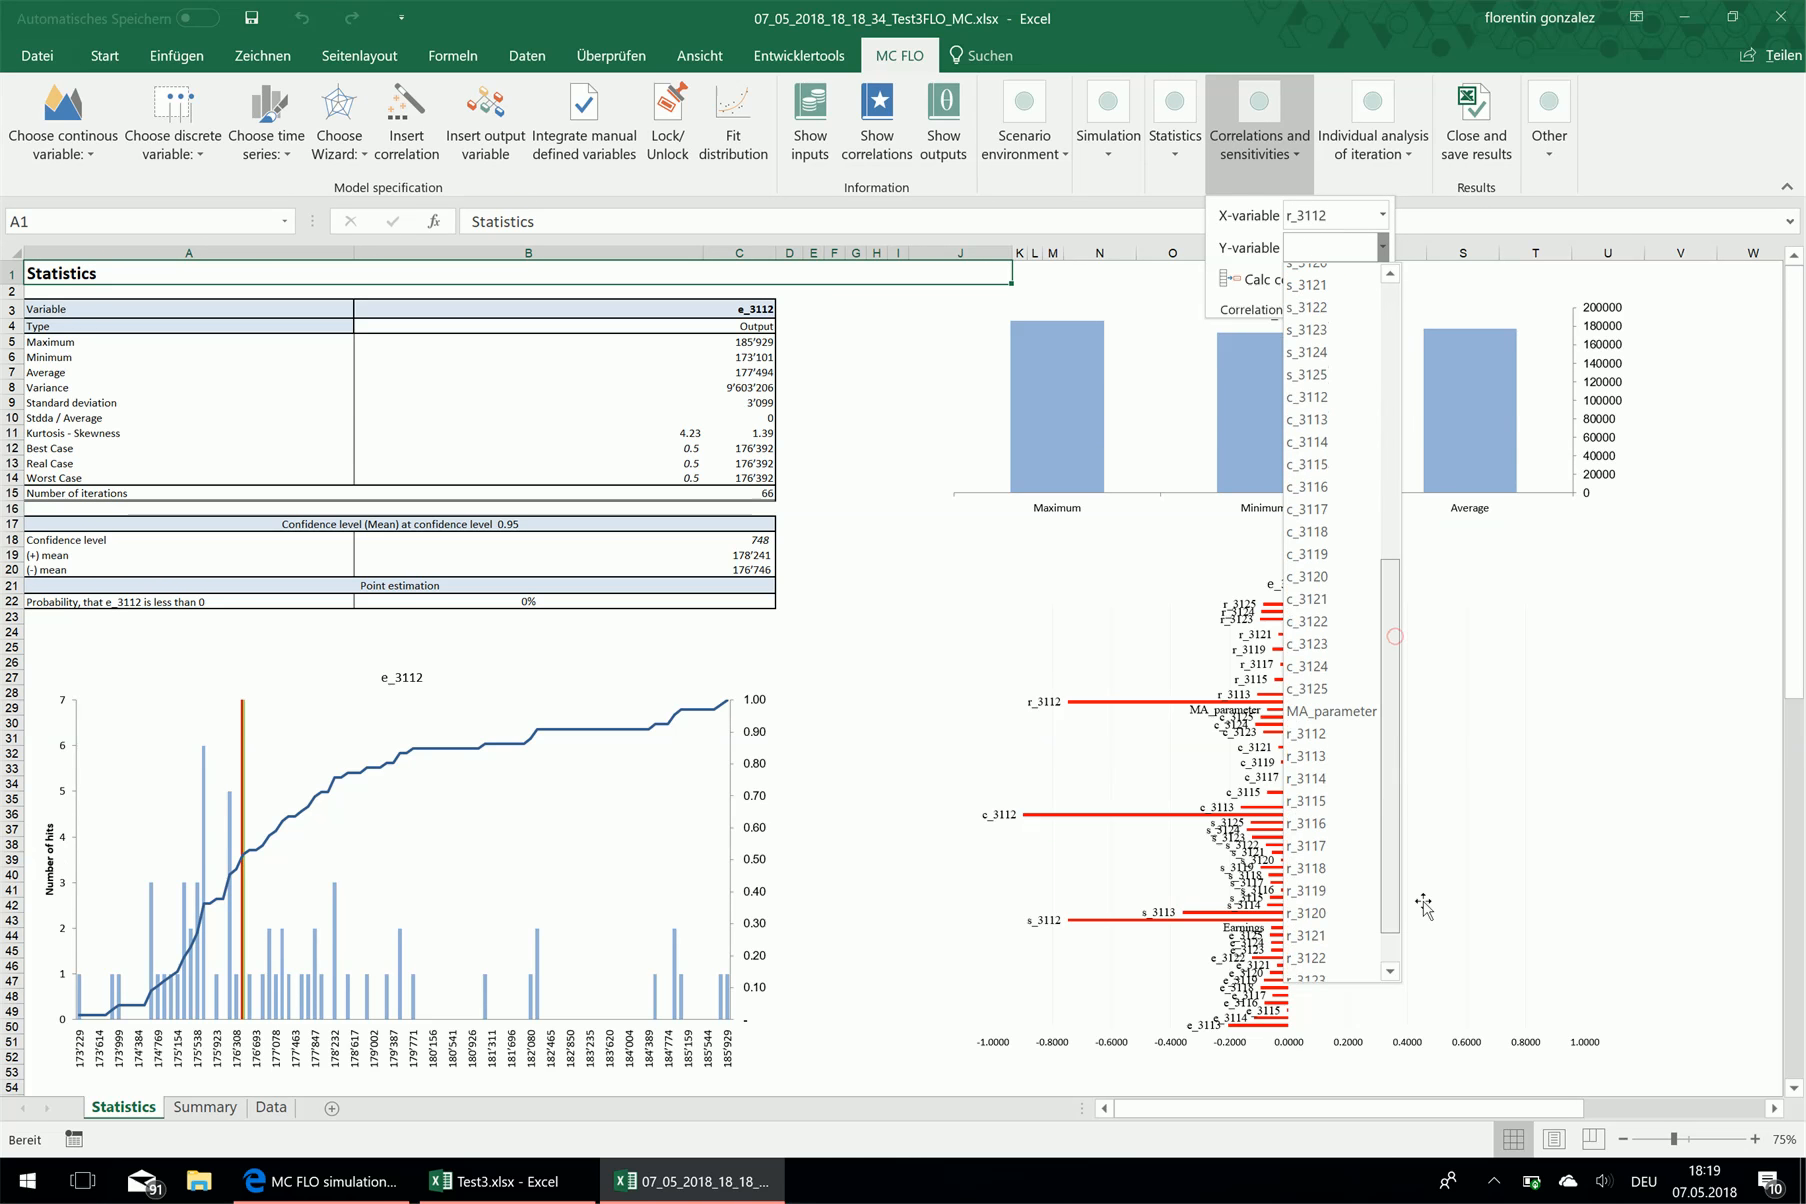
{"action": "scroll", "coordinate": [1392, 777], "scroll_direction": "down", "scroll_amount": 2}
{"action": "scroll", "coordinate": [1392, 777], "scroll_direction": "down", "scroll_amount": 2}
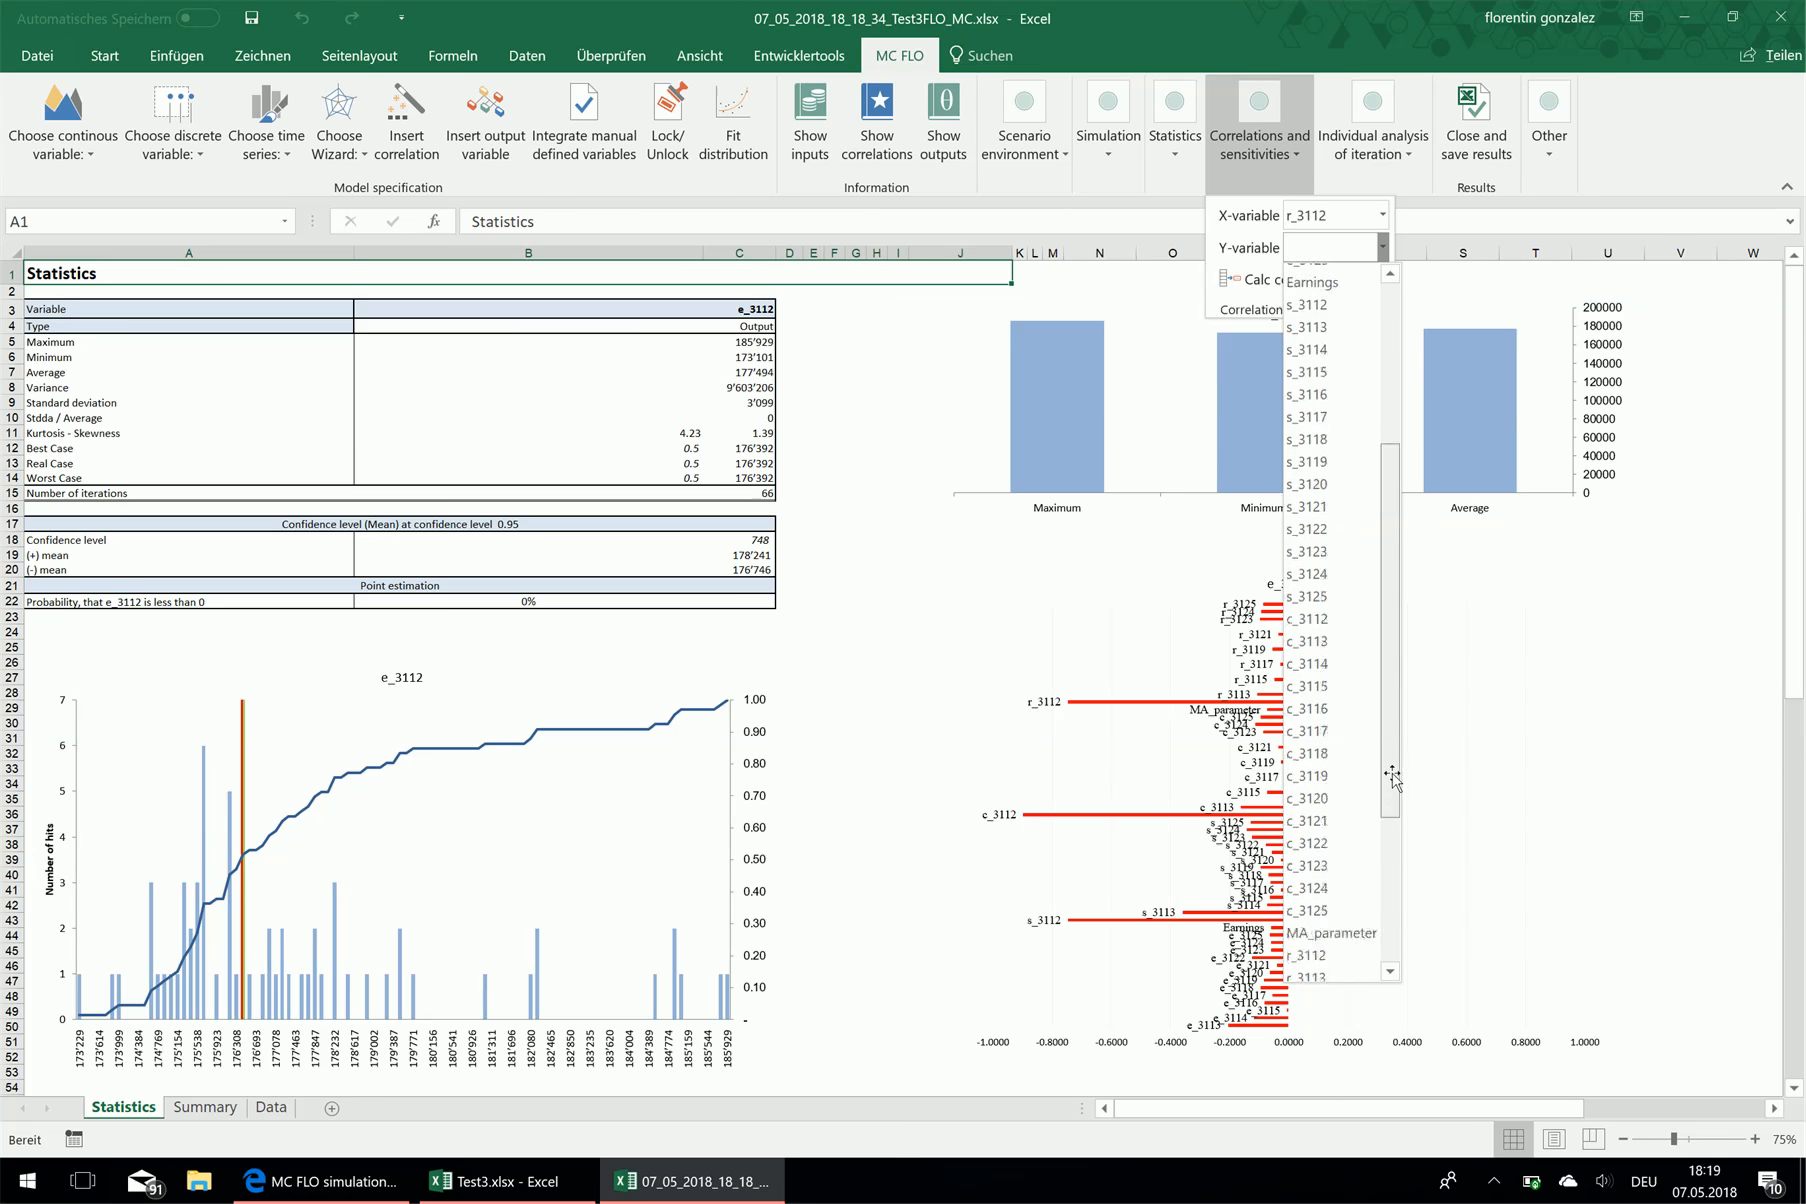
{"action": "left_click", "coordinate": [1343, 596]}
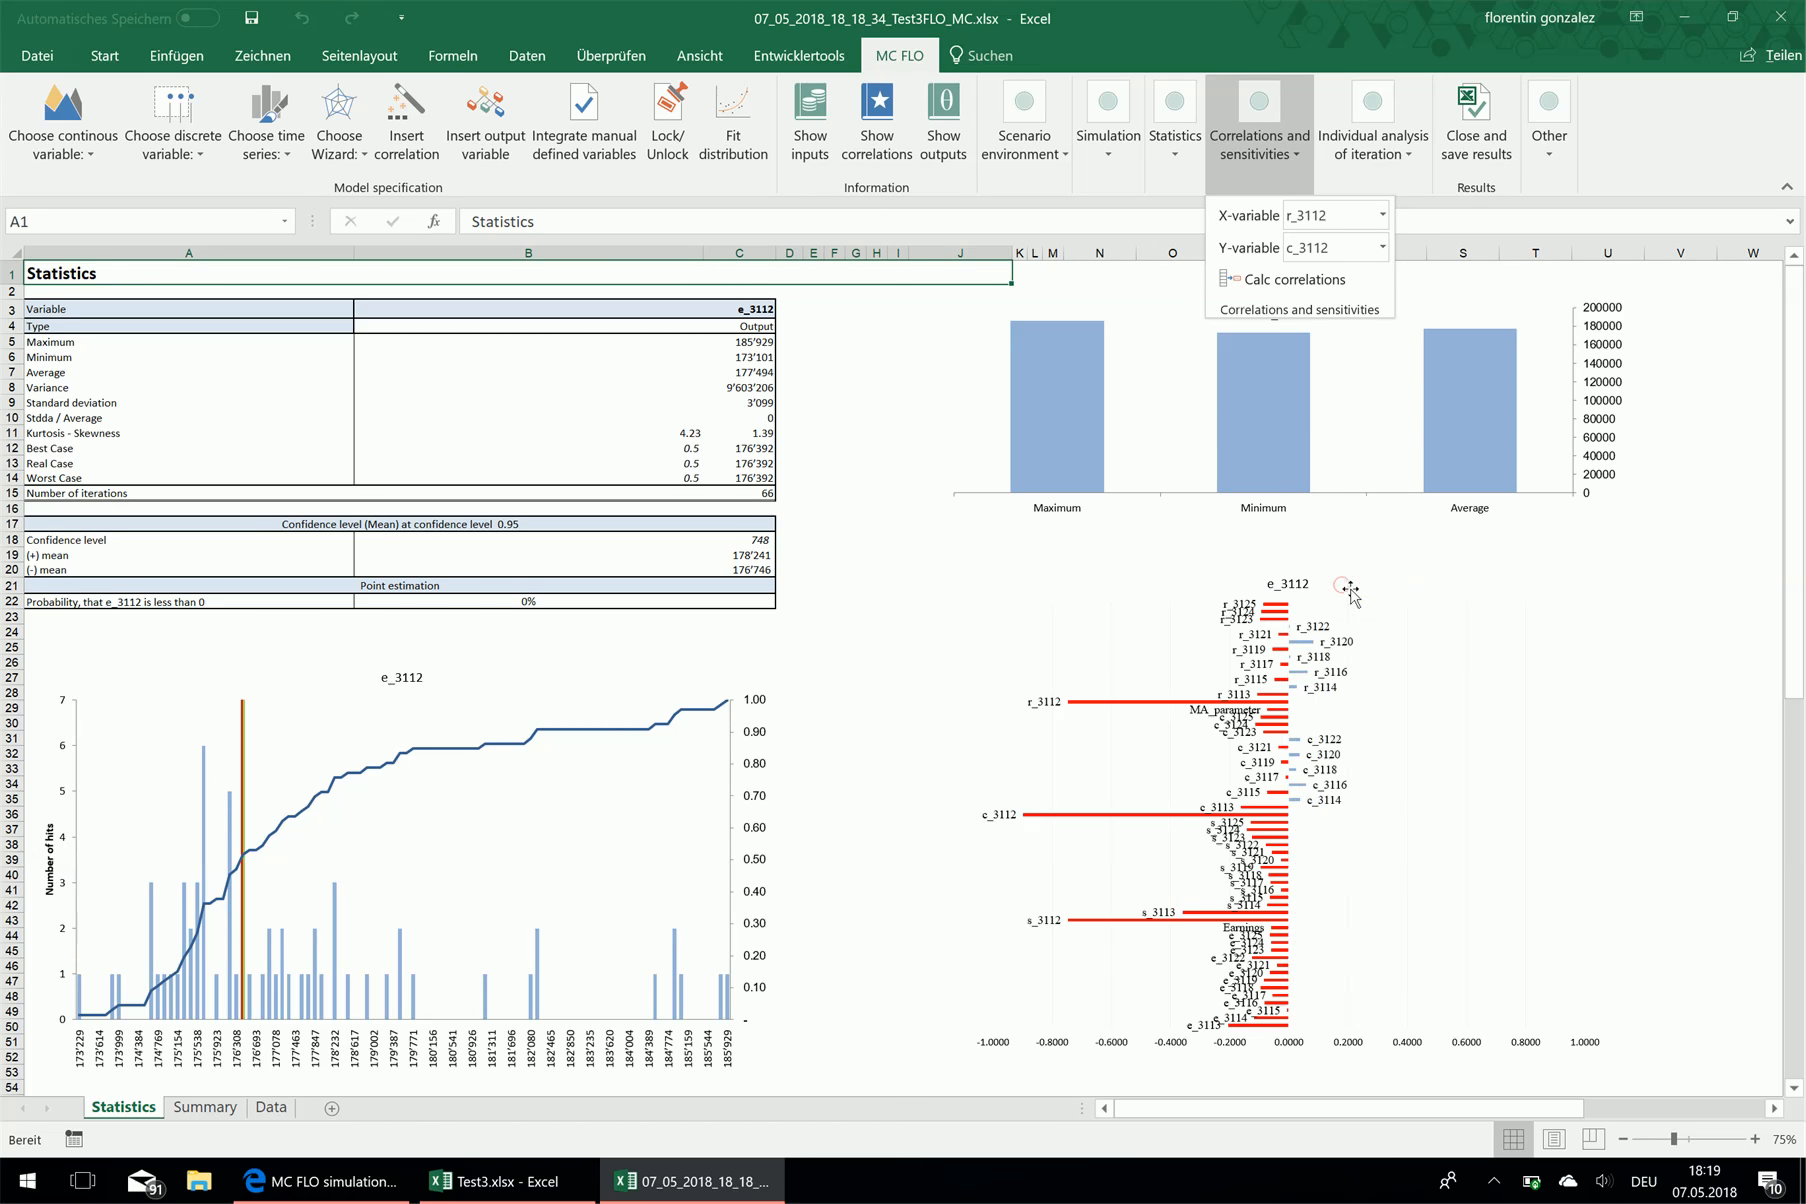
{"action": "left_click", "coordinate": [1292, 280]}
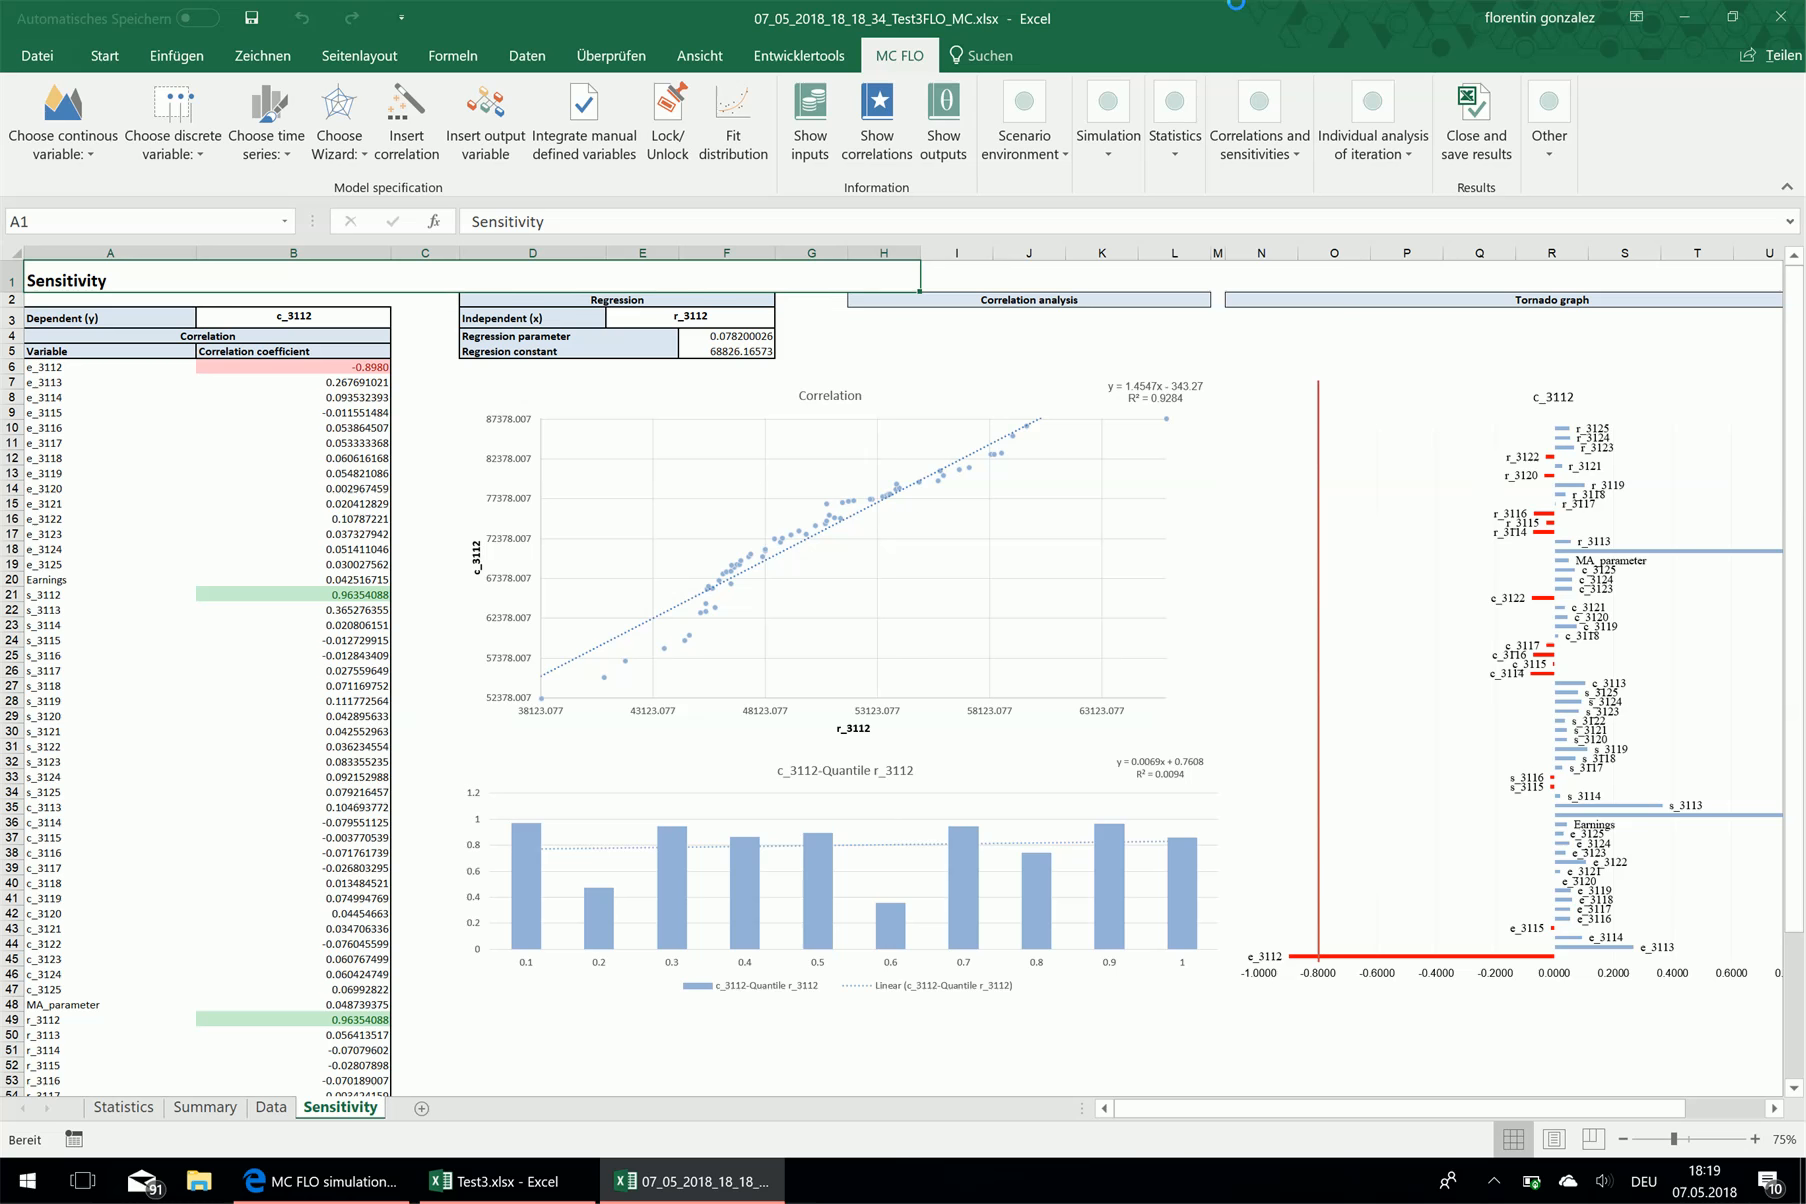
Show the statistical parameters for the output variable Earnings
{"action": "left_click", "coordinate": [1171, 159]}
{"action": "left_click", "coordinate": [1308, 249]}
{"action": "left_click_drag", "start_coordinate": [1327, 468], "coordinate": [1330, 528]}
{"action": "left_click", "coordinate": [1286, 407]}
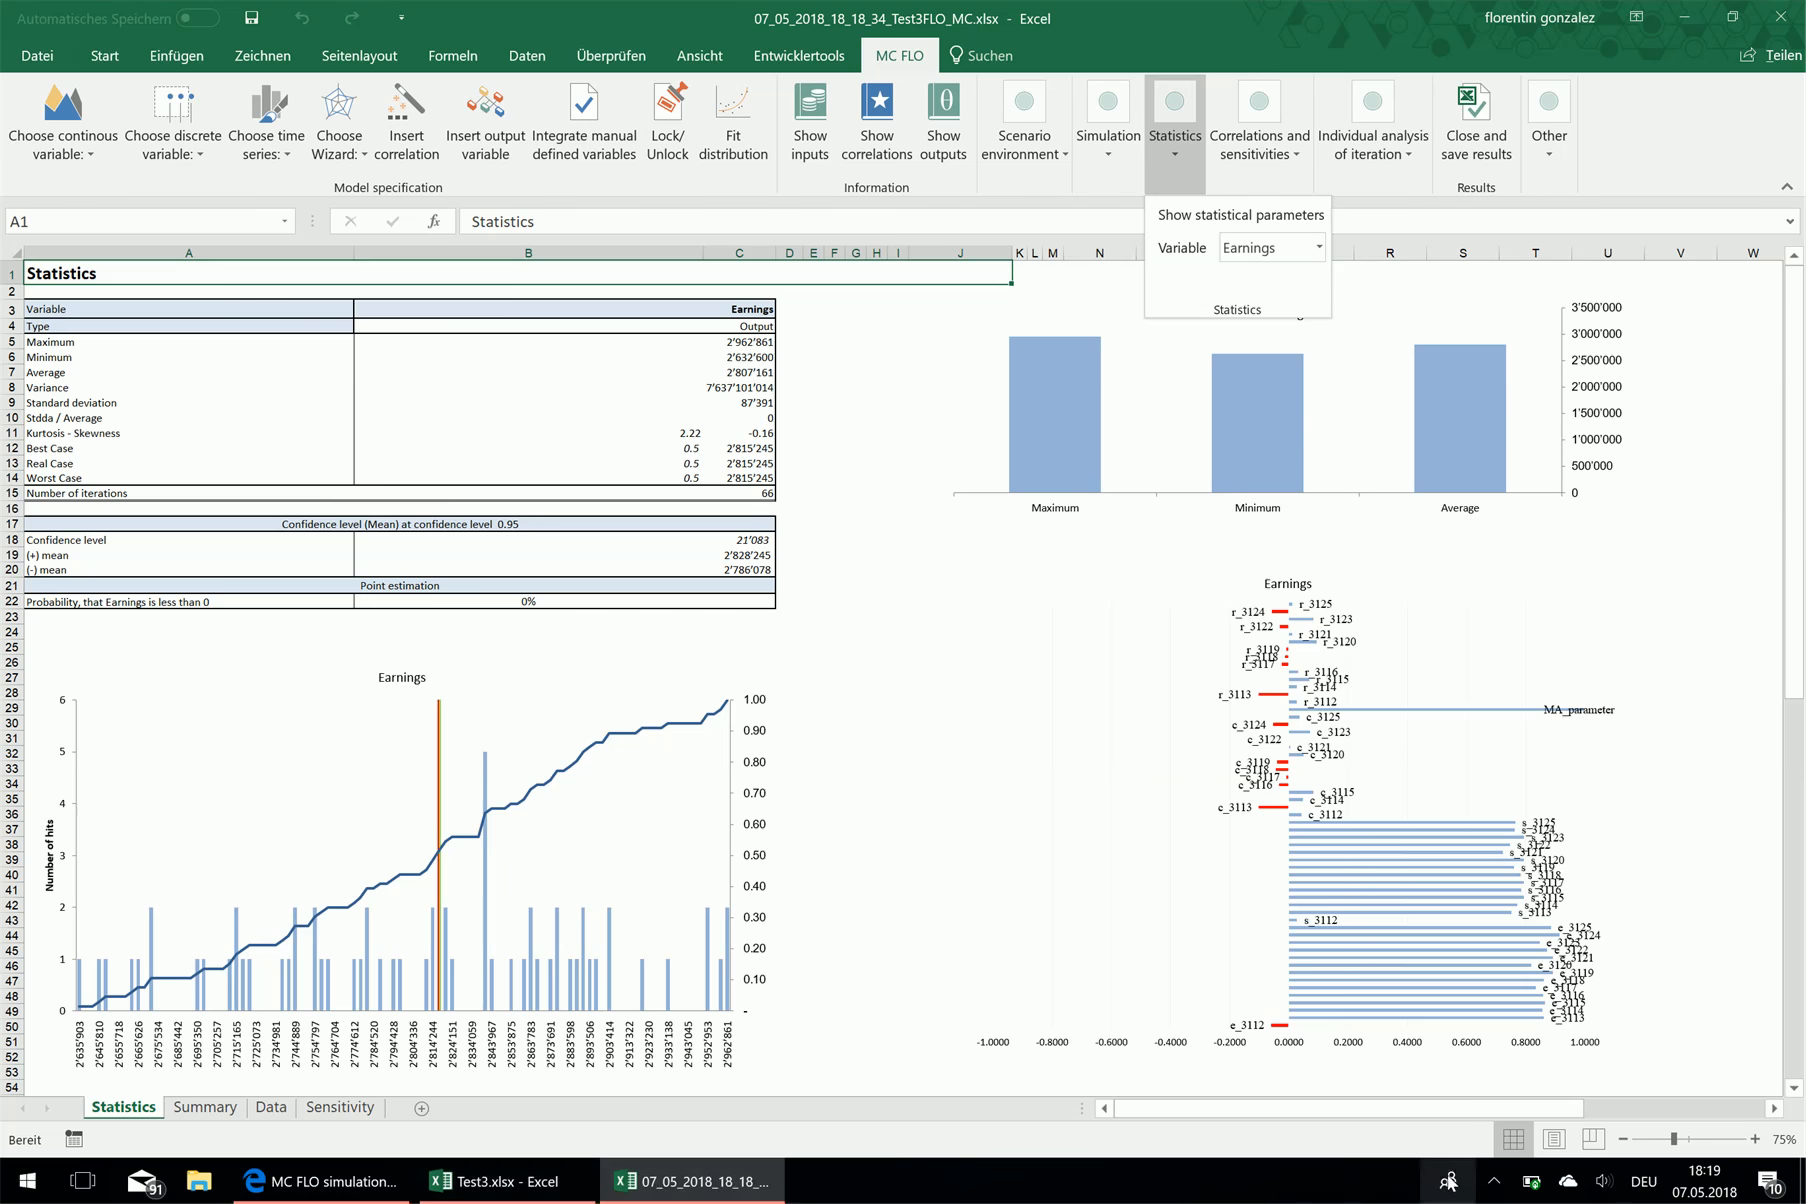
Switch to the MC FLO website in the Edge browser
{"action": "left_click", "coordinate": [275, 1185]}
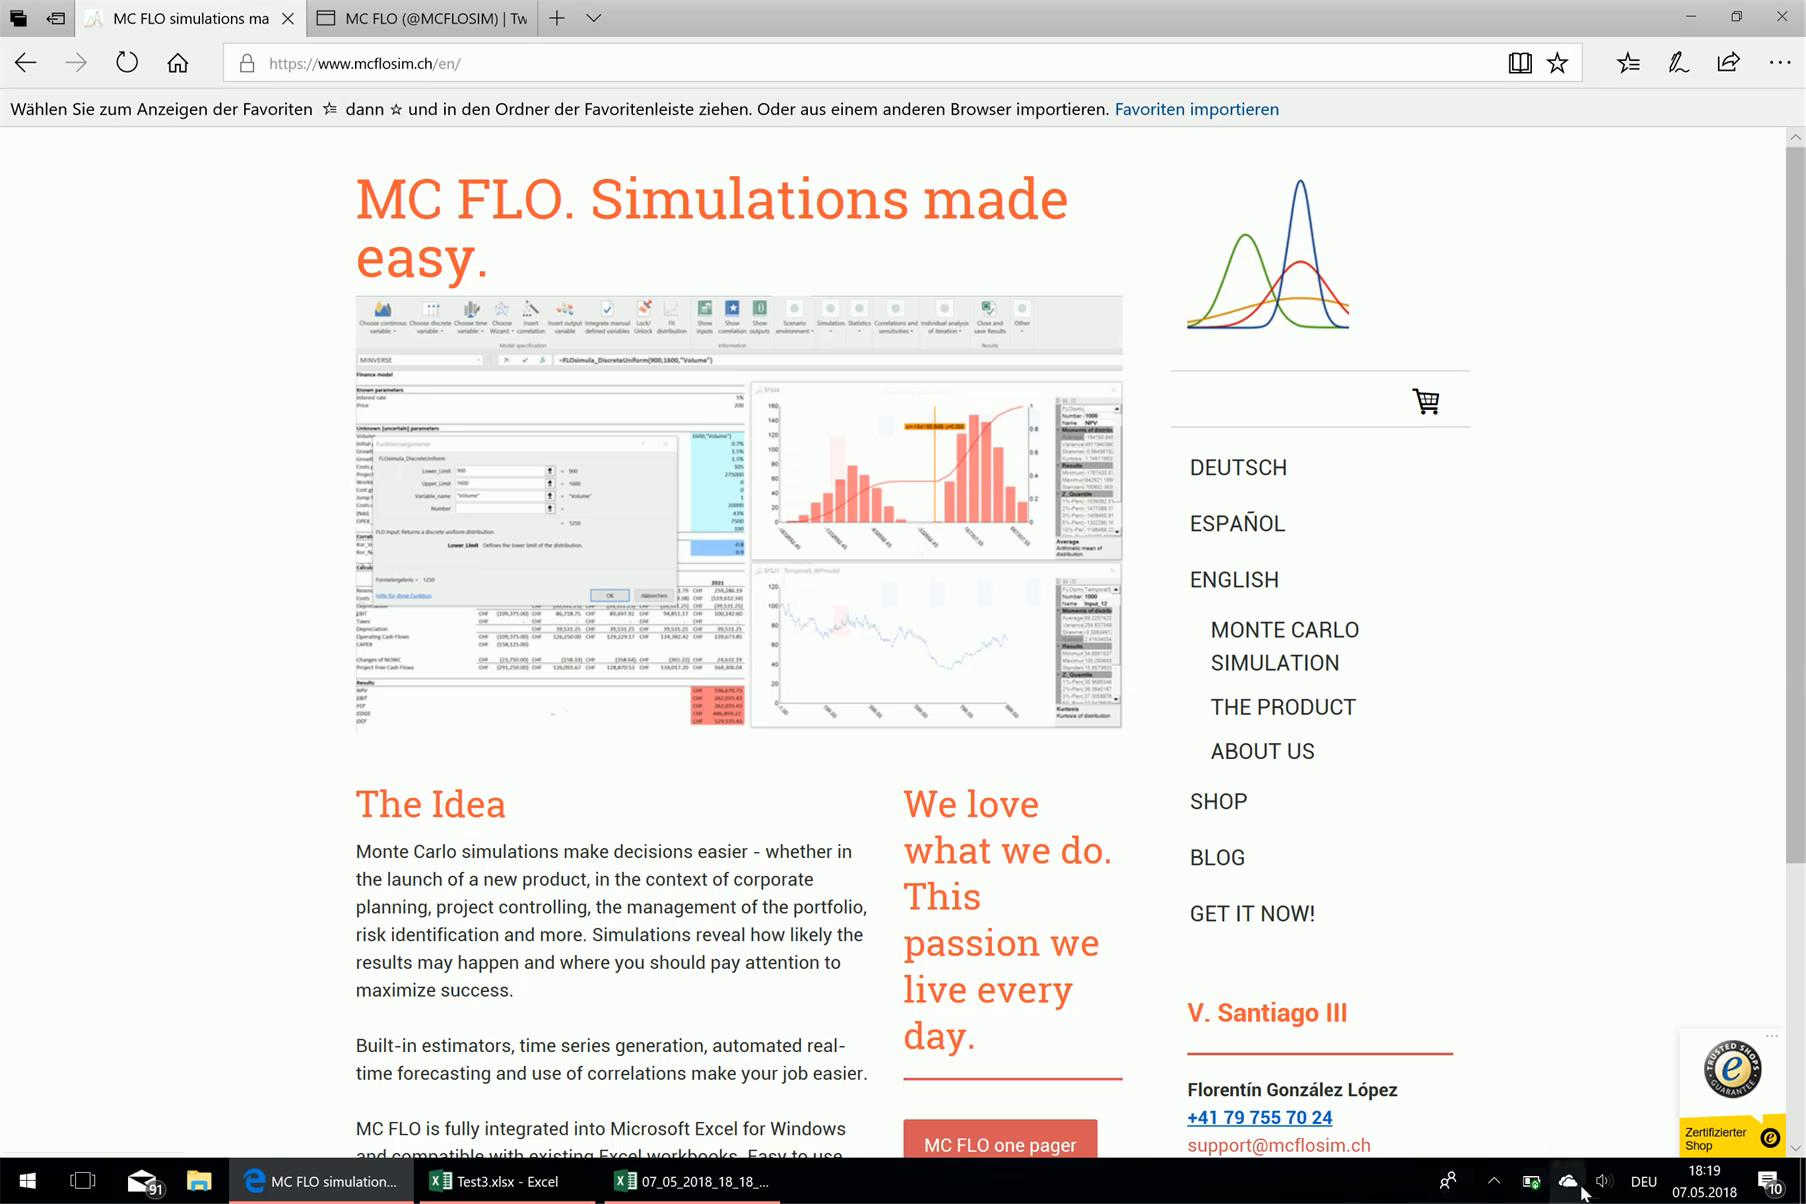
{"action": "left_click", "coordinate": [1494, 1181]}
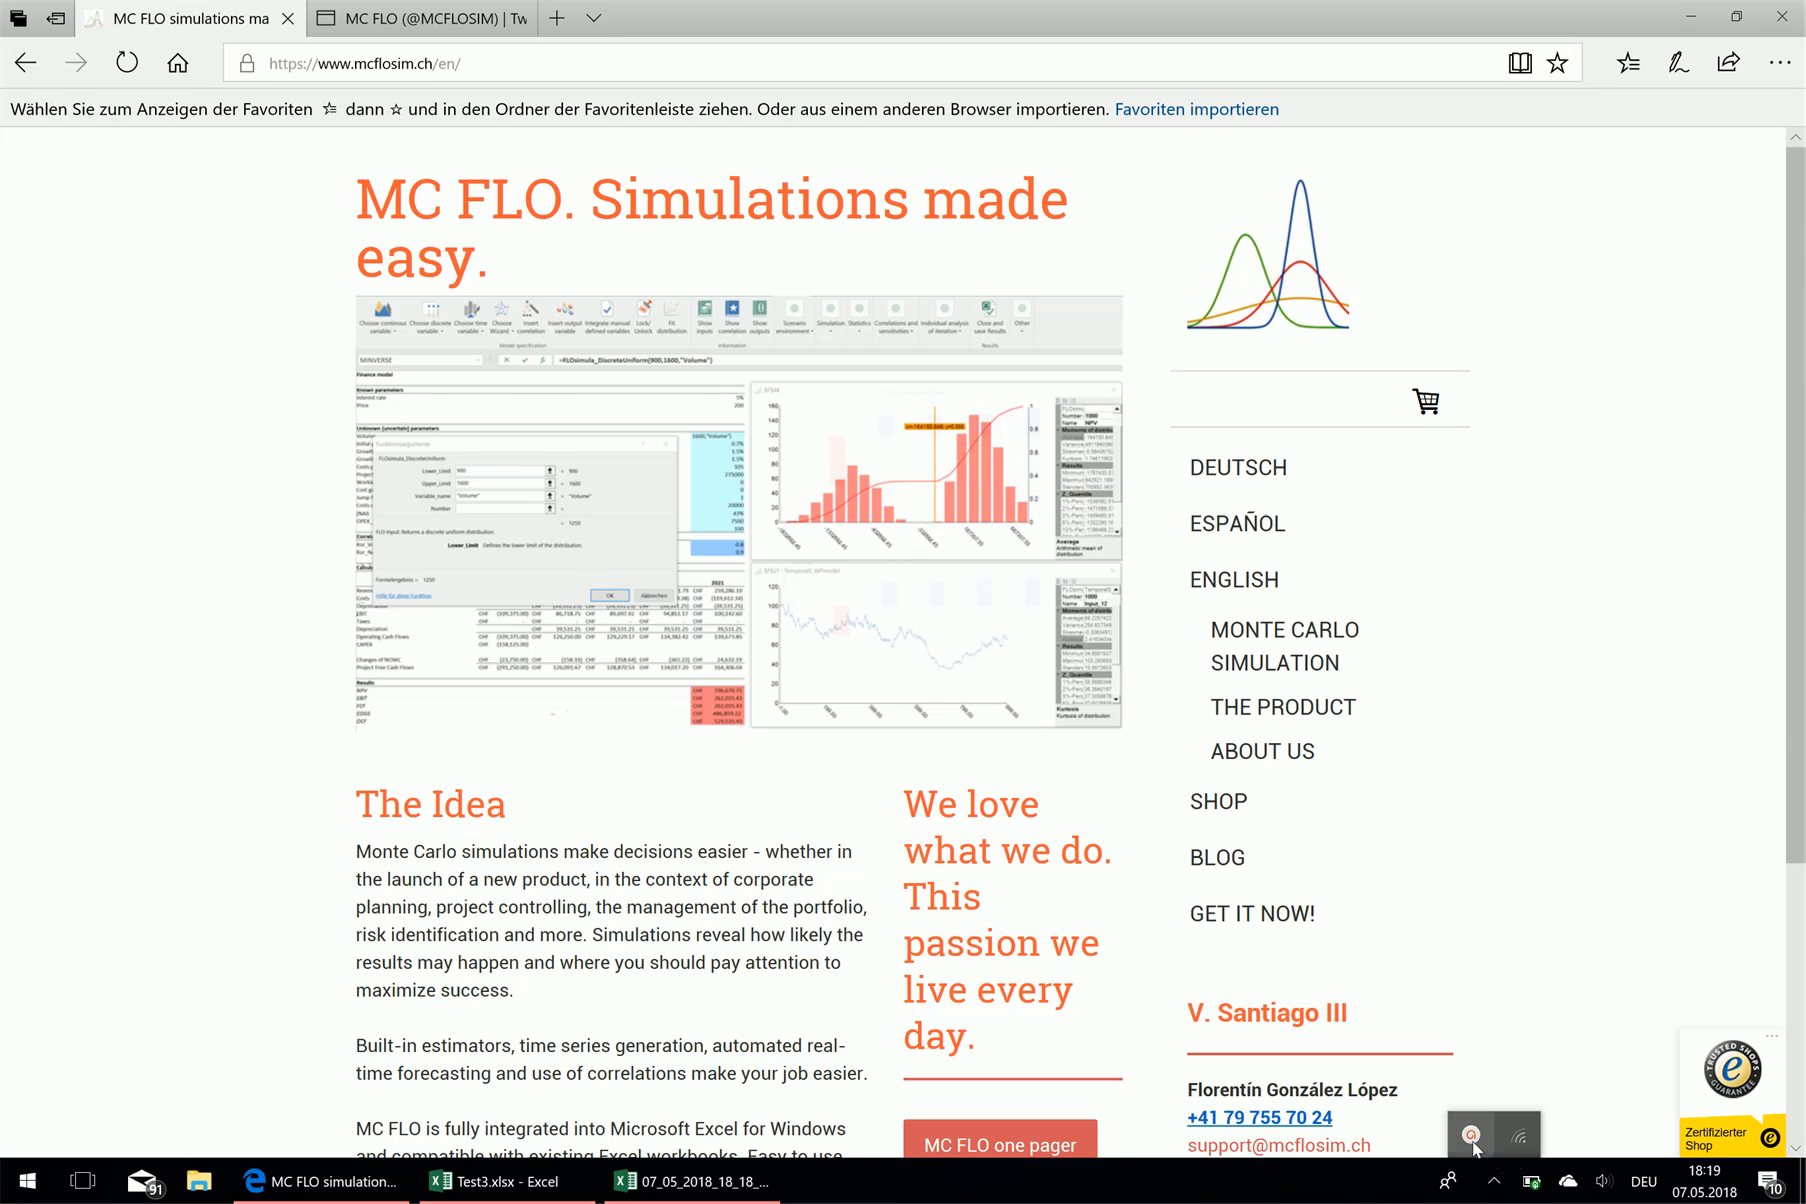
{"action": "left_click", "coordinate": [1471, 1136]}
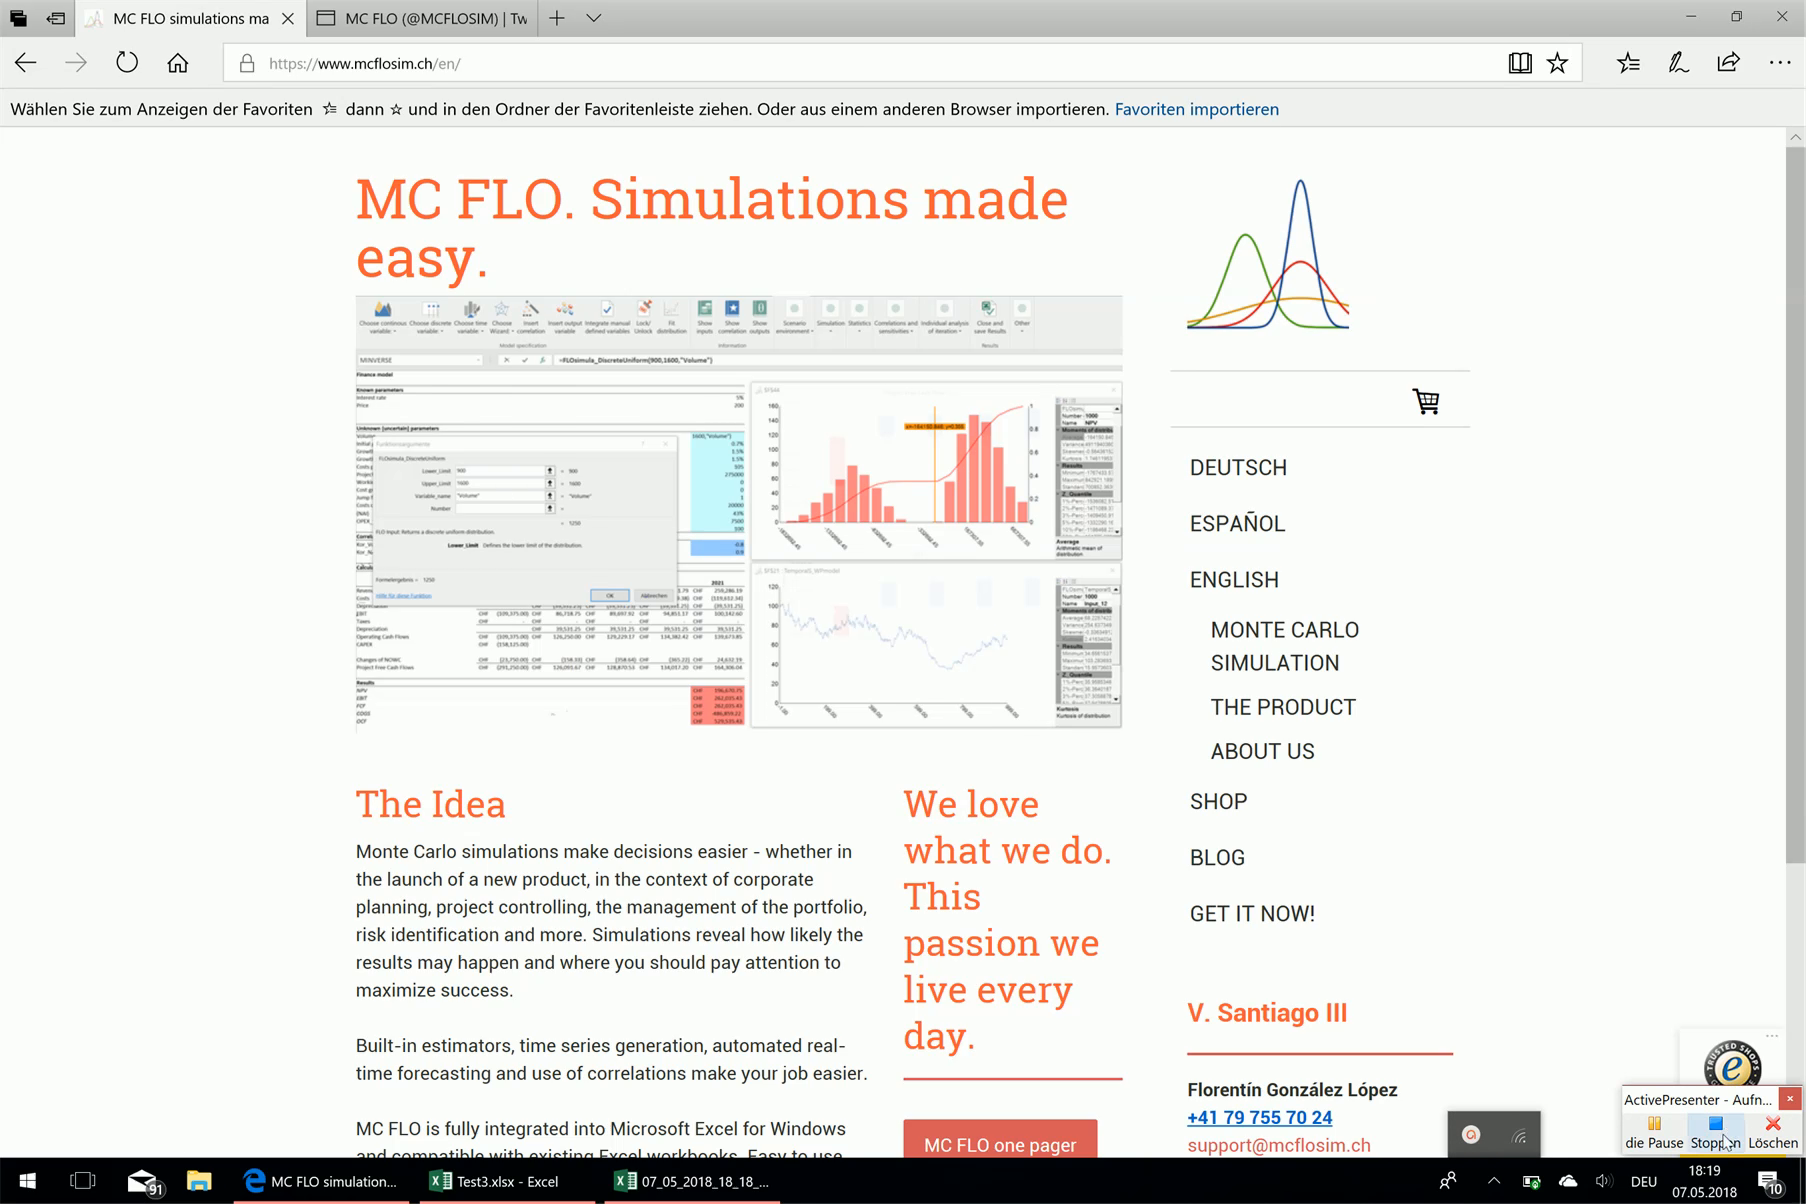